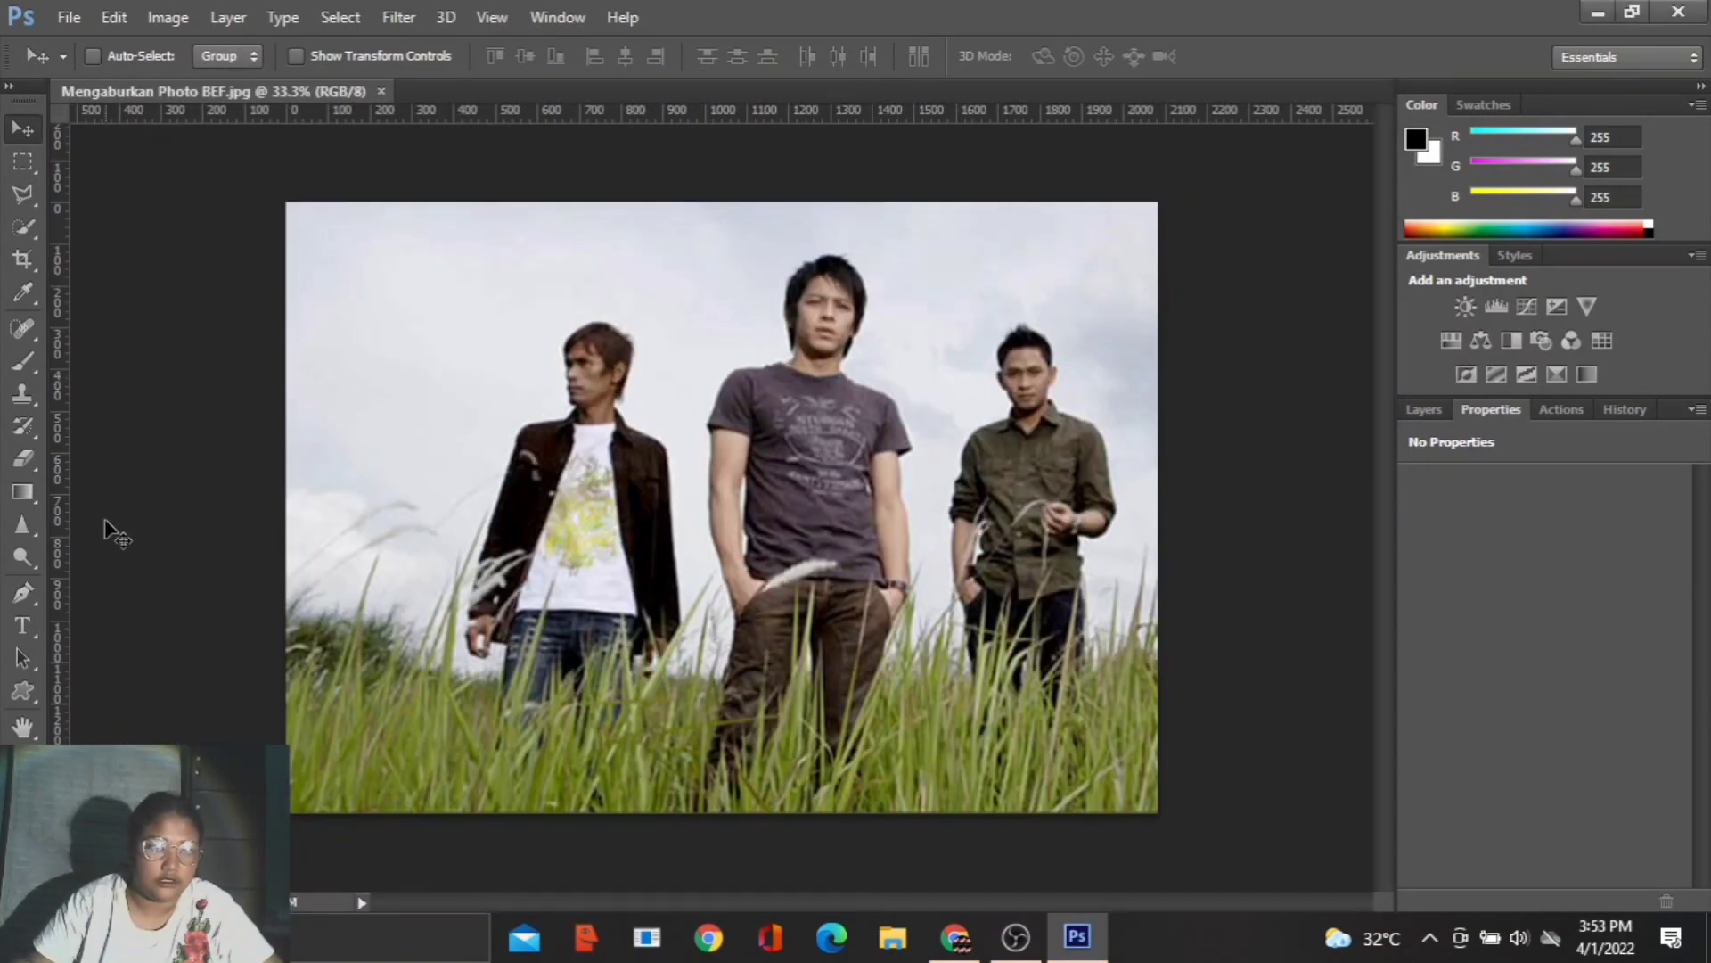
- Sharpen the middle man from his head down his body with the Sharpen Tool, using the 250 px brush at 50% strength
click(27, 520)
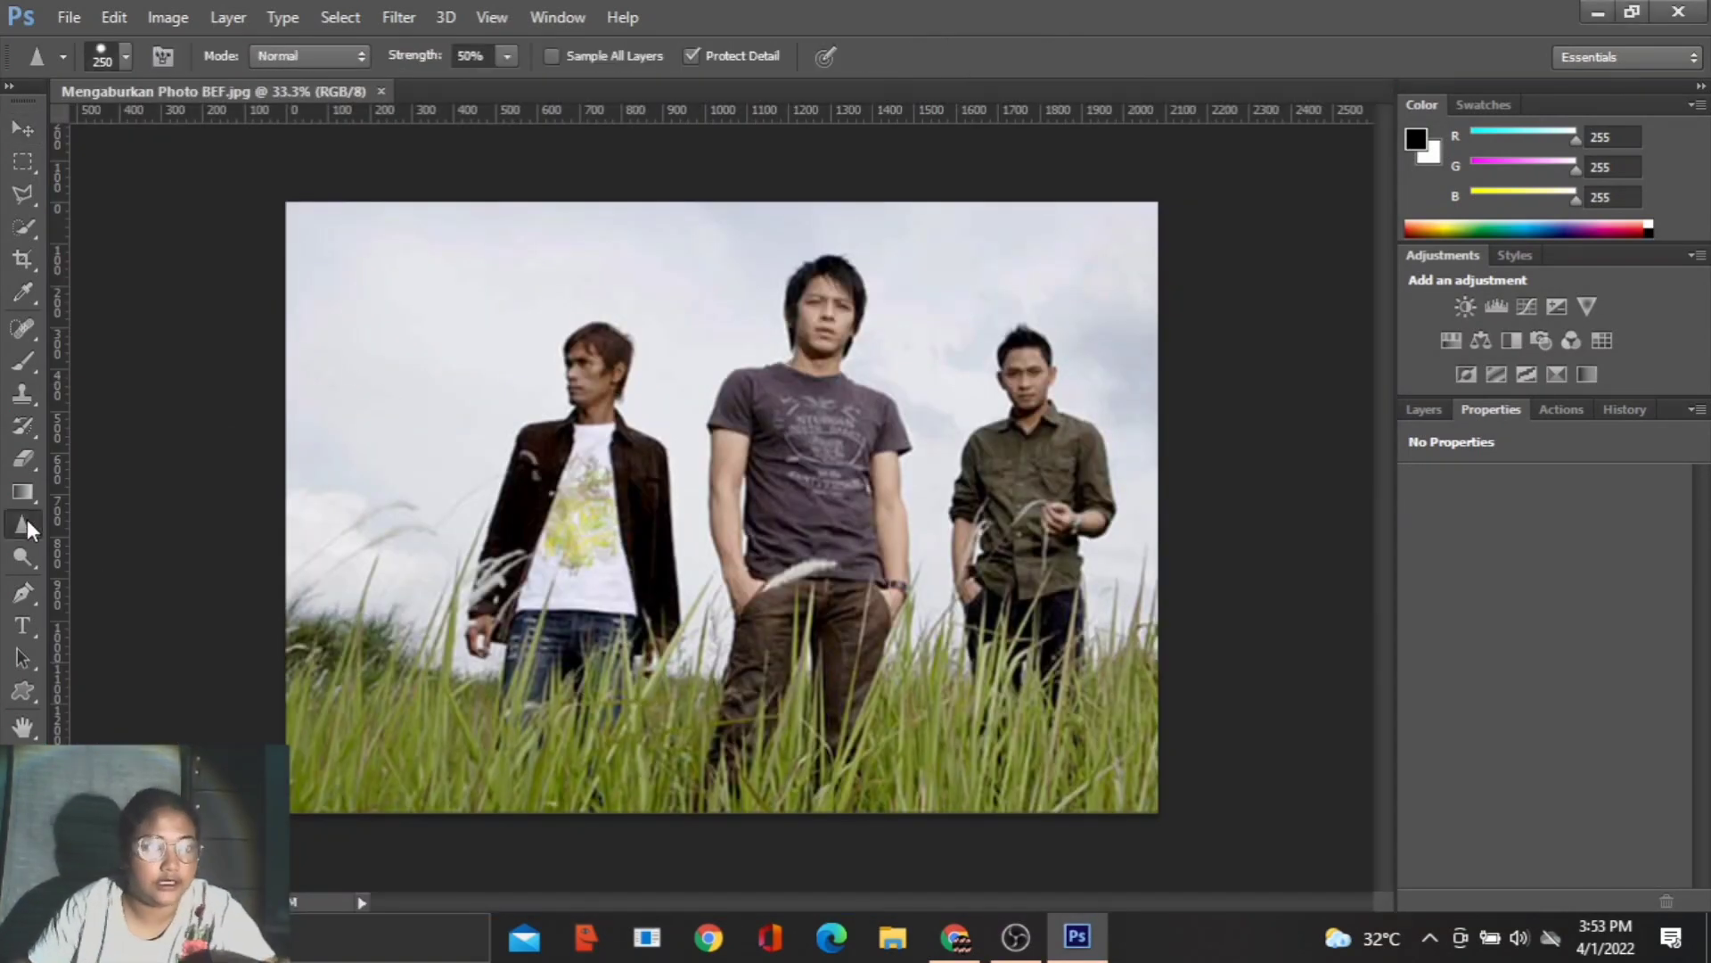
right_click(27, 519)
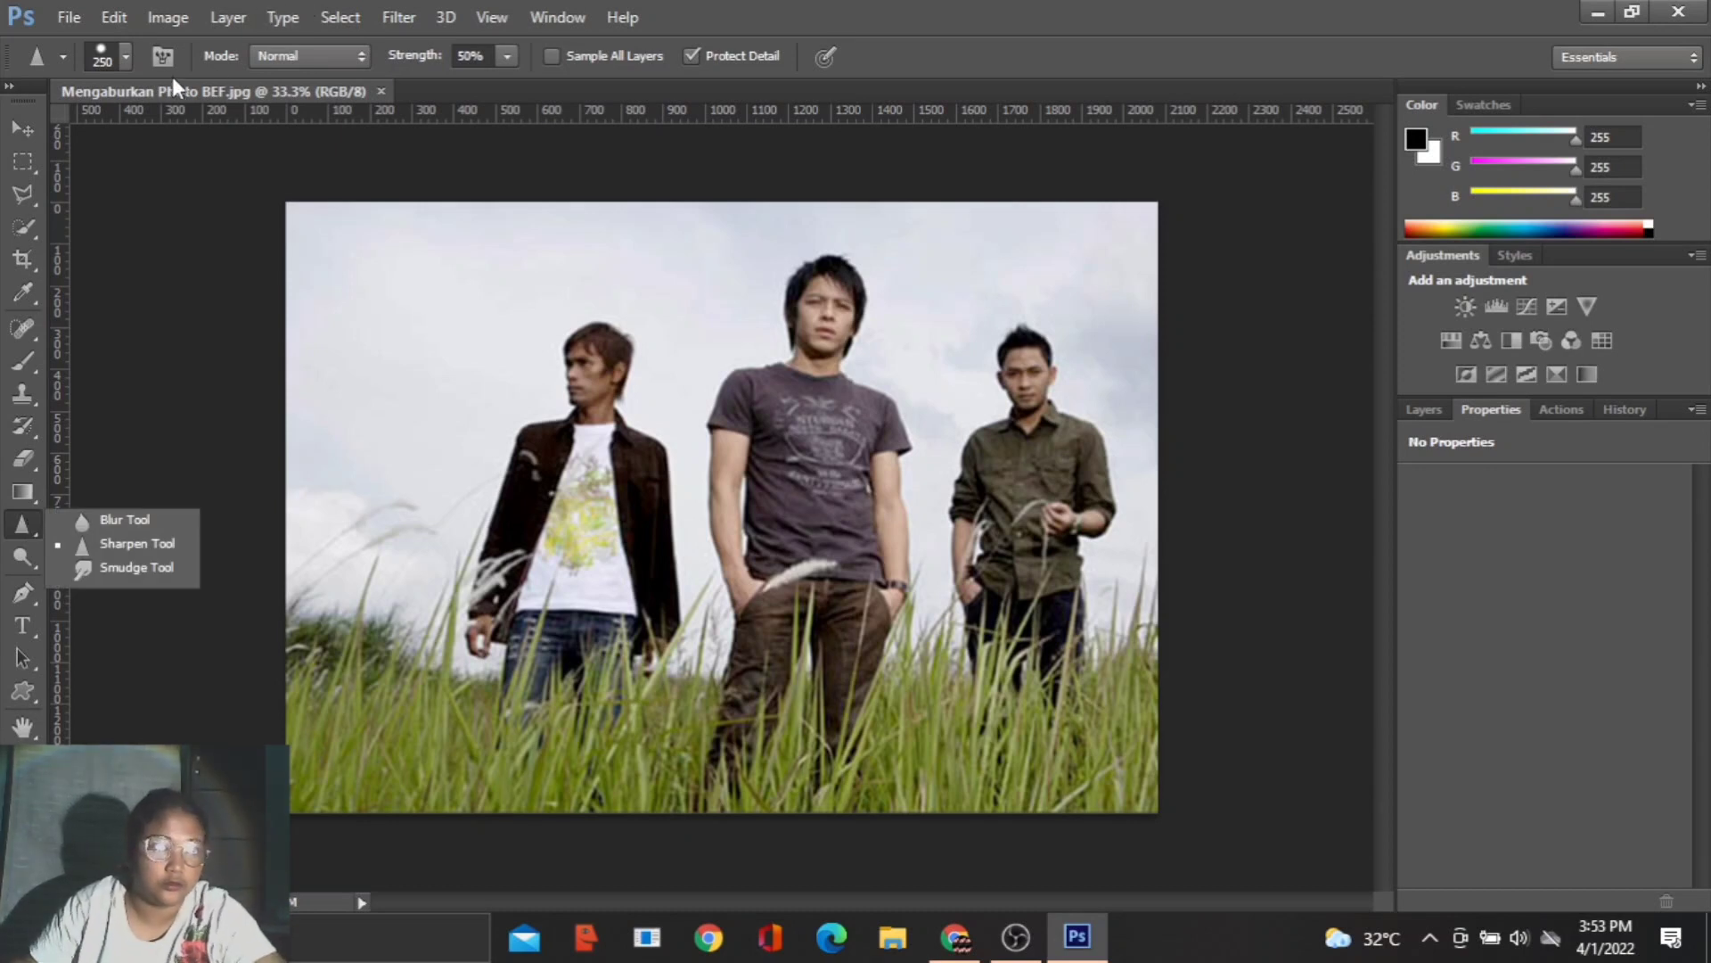
click(105, 55)
click(121, 57)
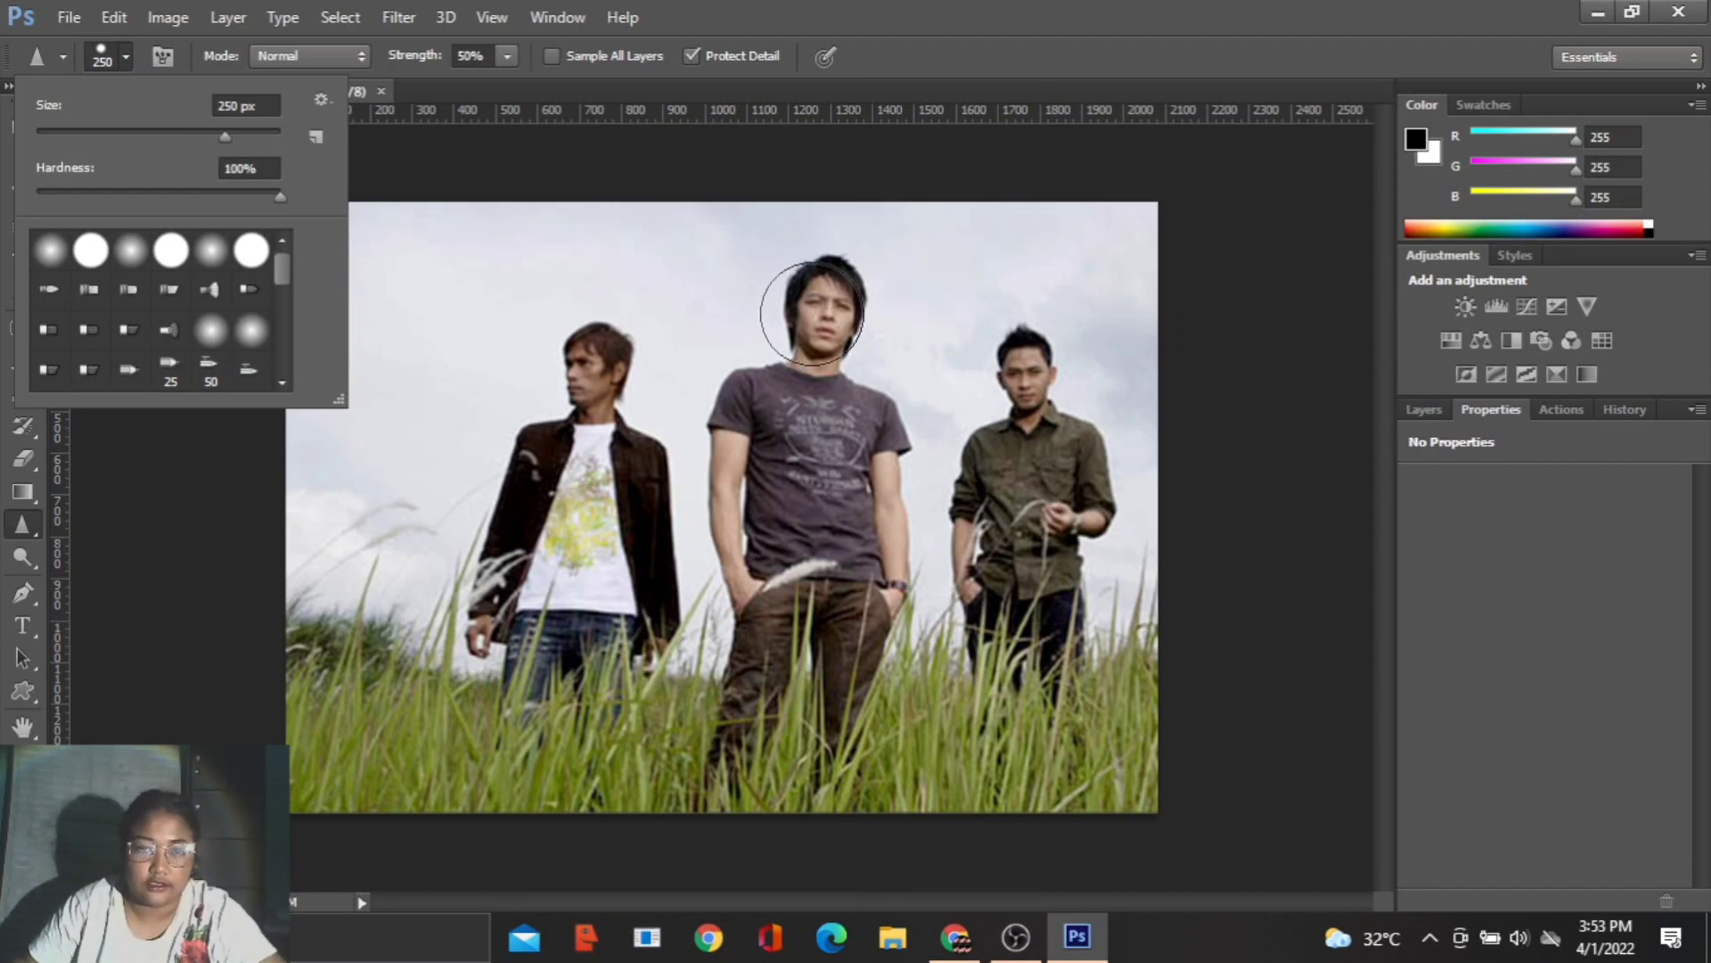
click(836, 281)
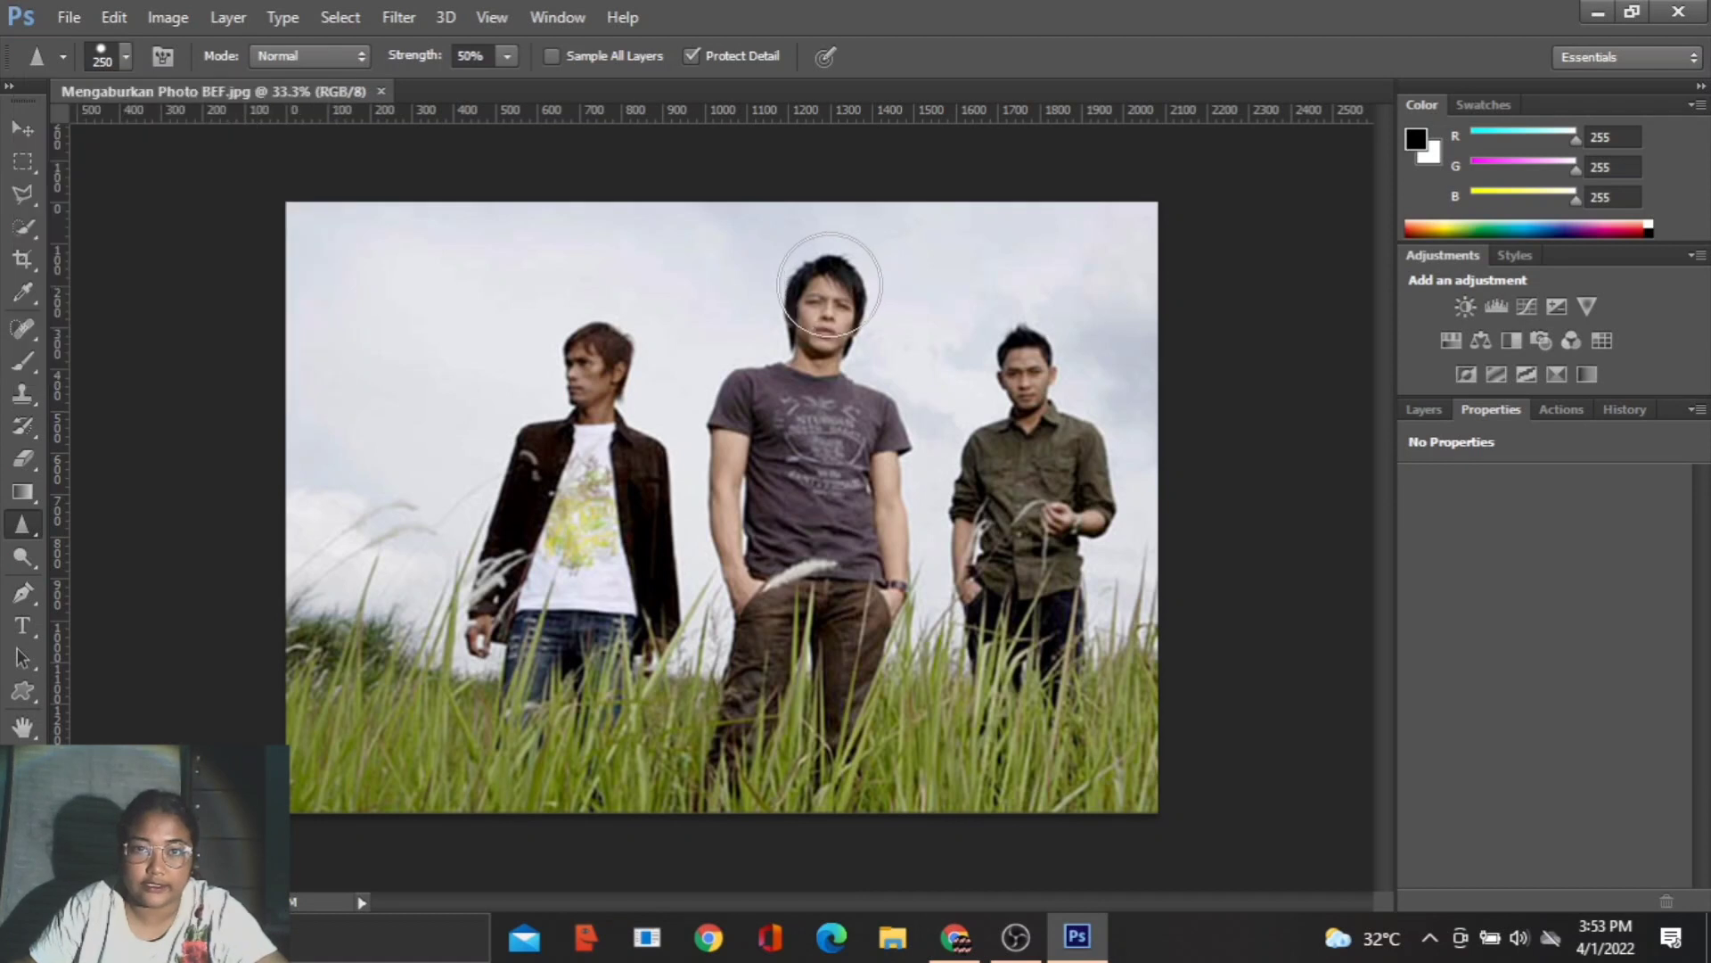
mouse_move(754, 403)
mouse_down()
mouse_move(845, 575)
mouse_move(856, 651)
mouse_move(700, 788)
mouse_move(695, 582)
mouse_up()
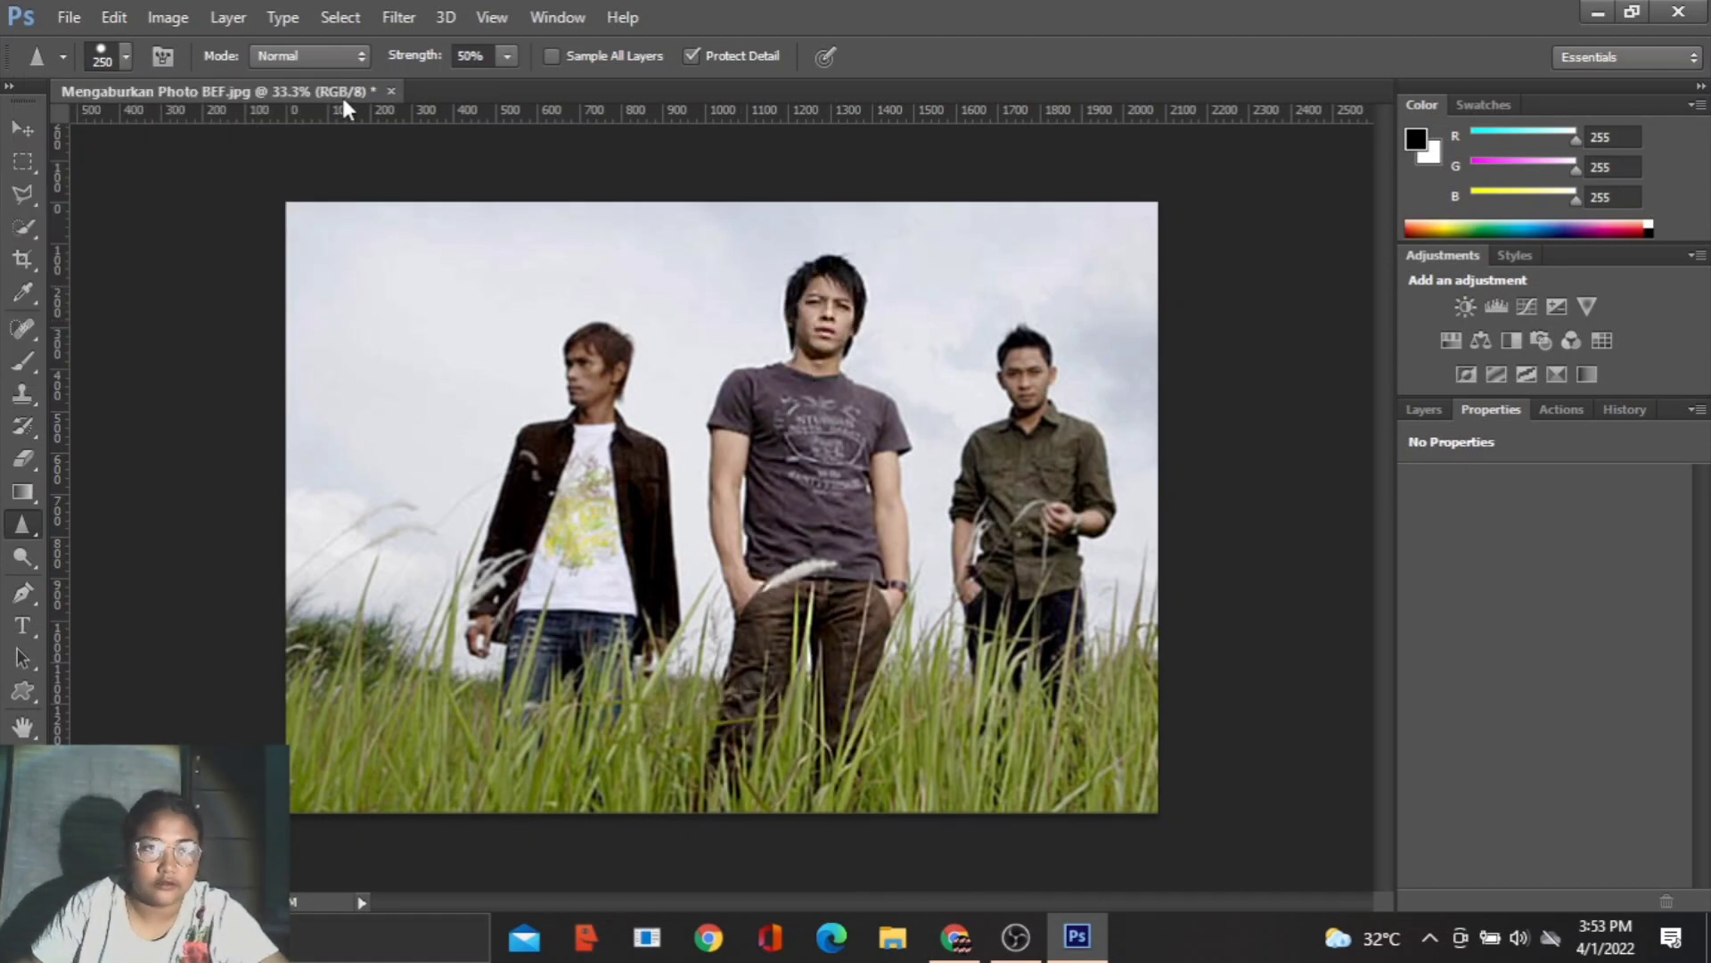
click(61, 57)
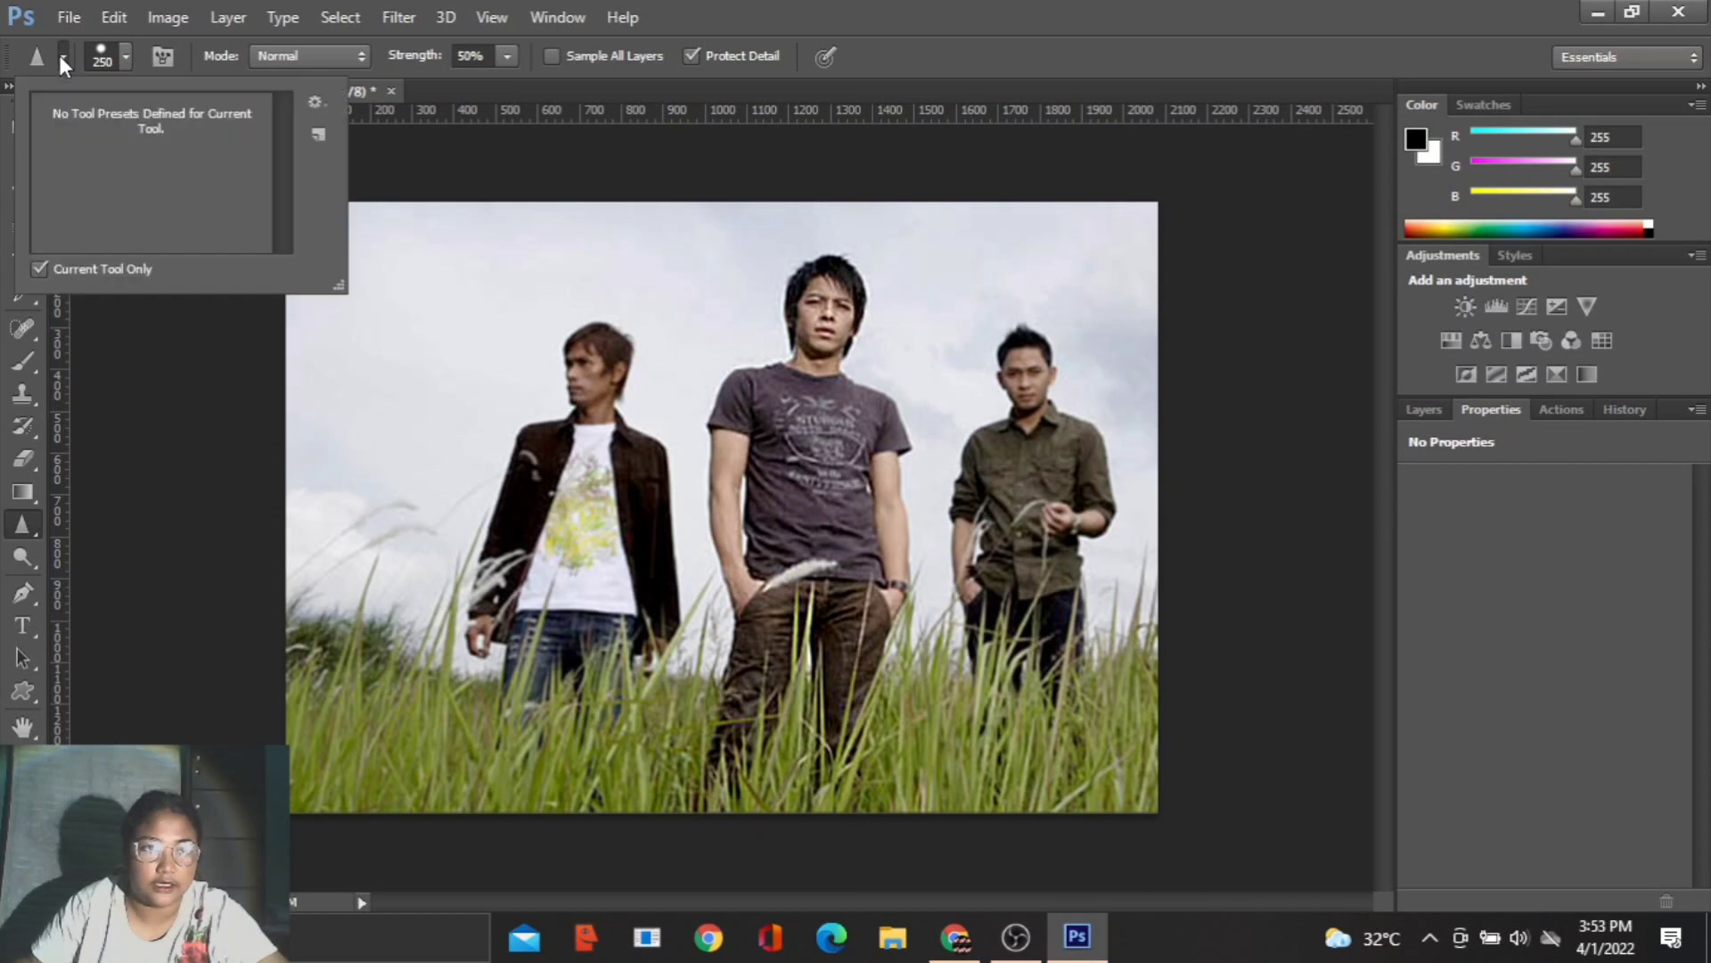
click(60, 56)
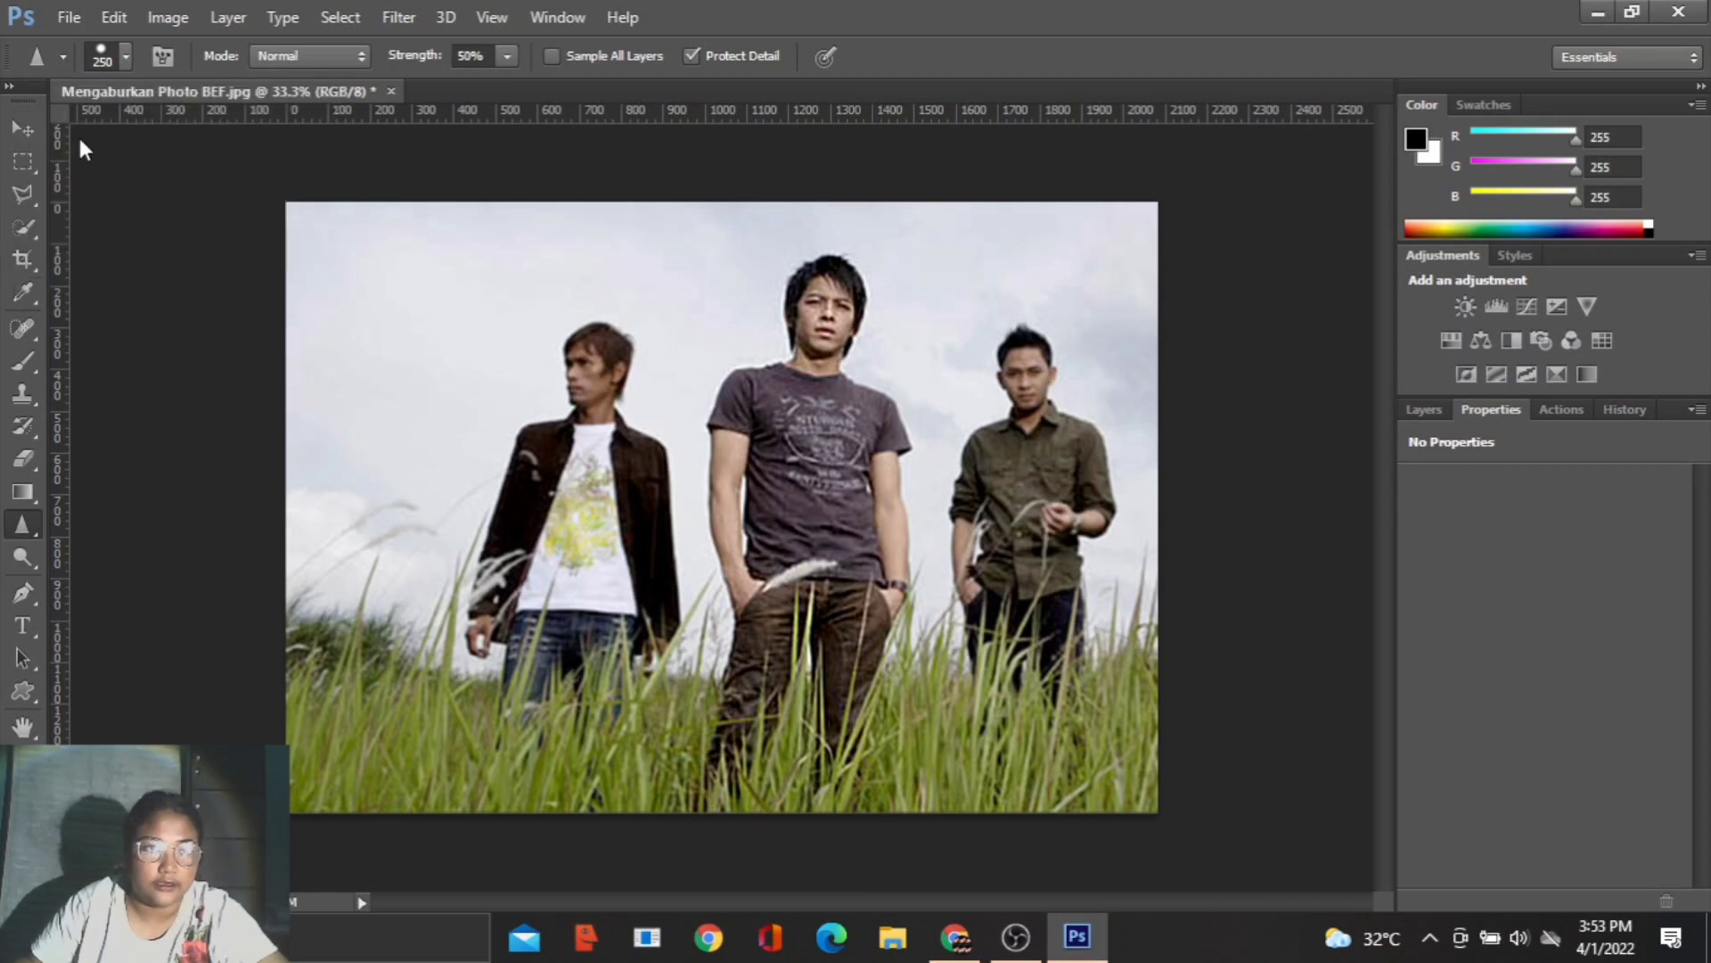
- Blur the two men on either side of the middle man with the Blur Tool, using the 200 px brush at 100% strength
click(16, 533)
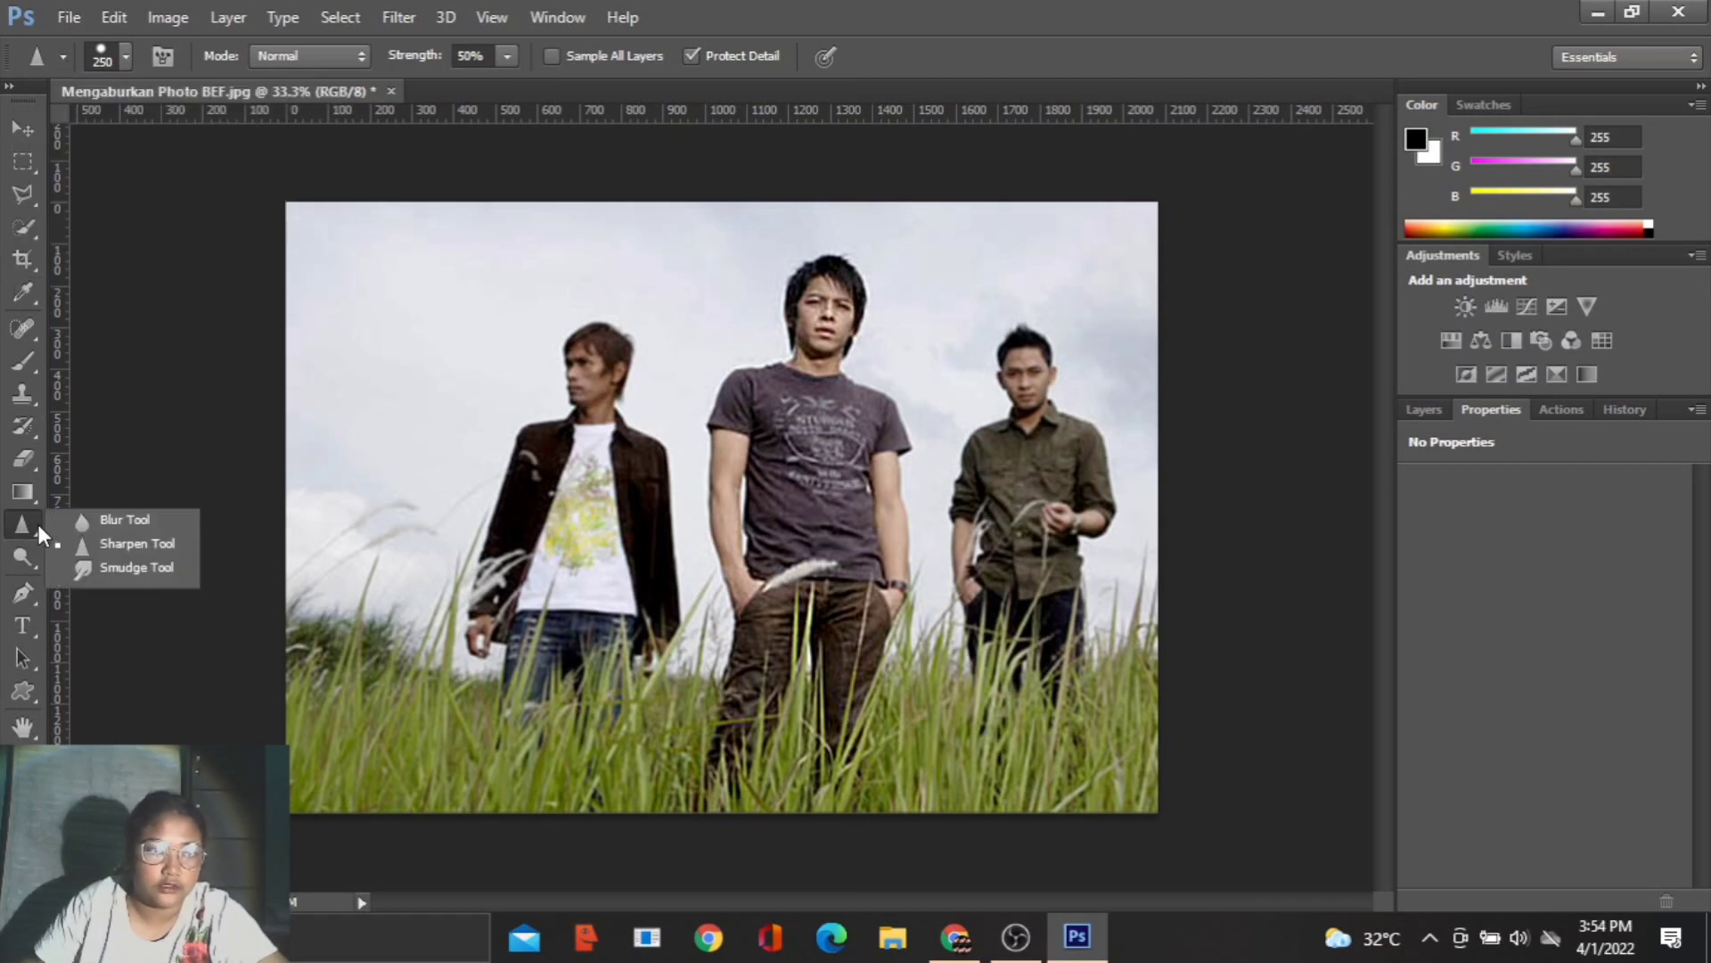
click(65, 526)
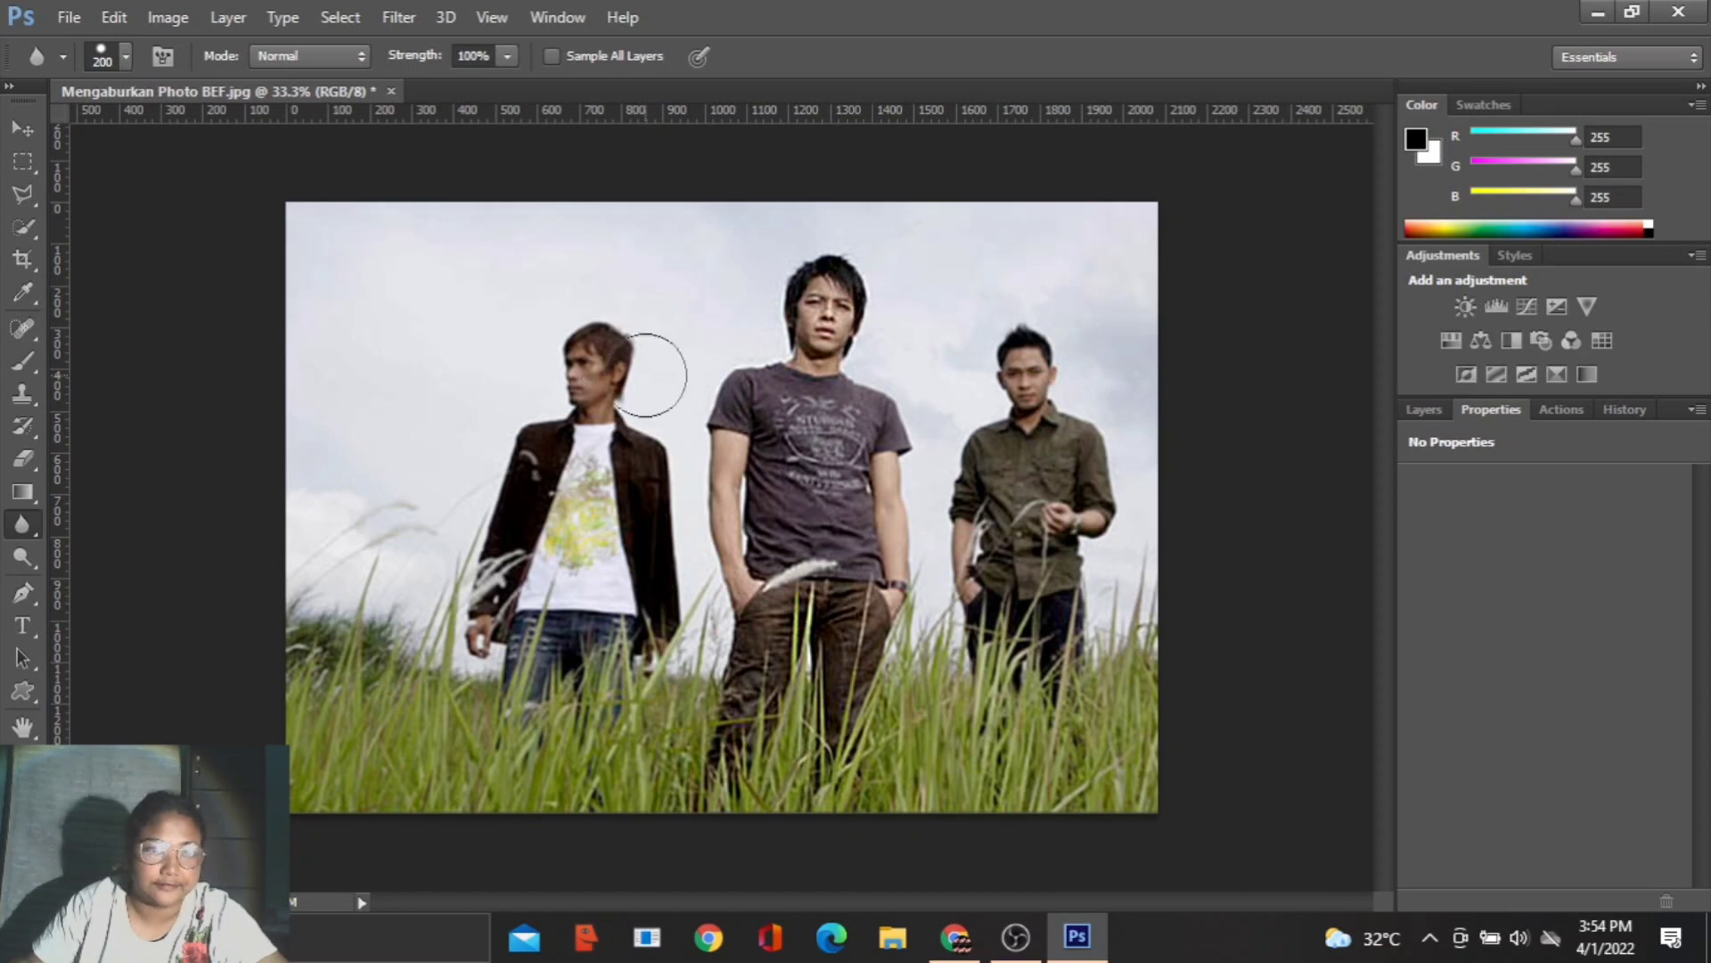
mouse_move(653, 374)
mouse_down()
mouse_move(564, 330)
mouse_move(518, 339)
mouse_move(512, 499)
mouse_move(629, 468)
mouse_move(621, 499)
mouse_move(658, 477)
mouse_move(673, 628)
mouse_move(586, 565)
mouse_move(562, 512)
mouse_move(493, 593)
mouse_move(615, 632)
mouse_move(624, 666)
mouse_move(580, 626)
mouse_move(545, 666)
mouse_move(634, 564)
mouse_move(634, 427)
mouse_move(604, 390)
mouse_move(470, 636)
mouse_move(588, 612)
mouse_up()
mouse_move(1056, 300)
mouse_down()
mouse_move(996, 367)
mouse_move(1009, 389)
mouse_move(990, 528)
mouse_move(1005, 561)
mouse_move(1043, 537)
mouse_move(1090, 559)
mouse_move(1109, 512)
mouse_move(1051, 561)
mouse_move(994, 543)
mouse_move(1031, 480)
mouse_move(991, 653)
mouse_move(1033, 613)
mouse_move(1055, 697)
mouse_move(1021, 676)
mouse_up()
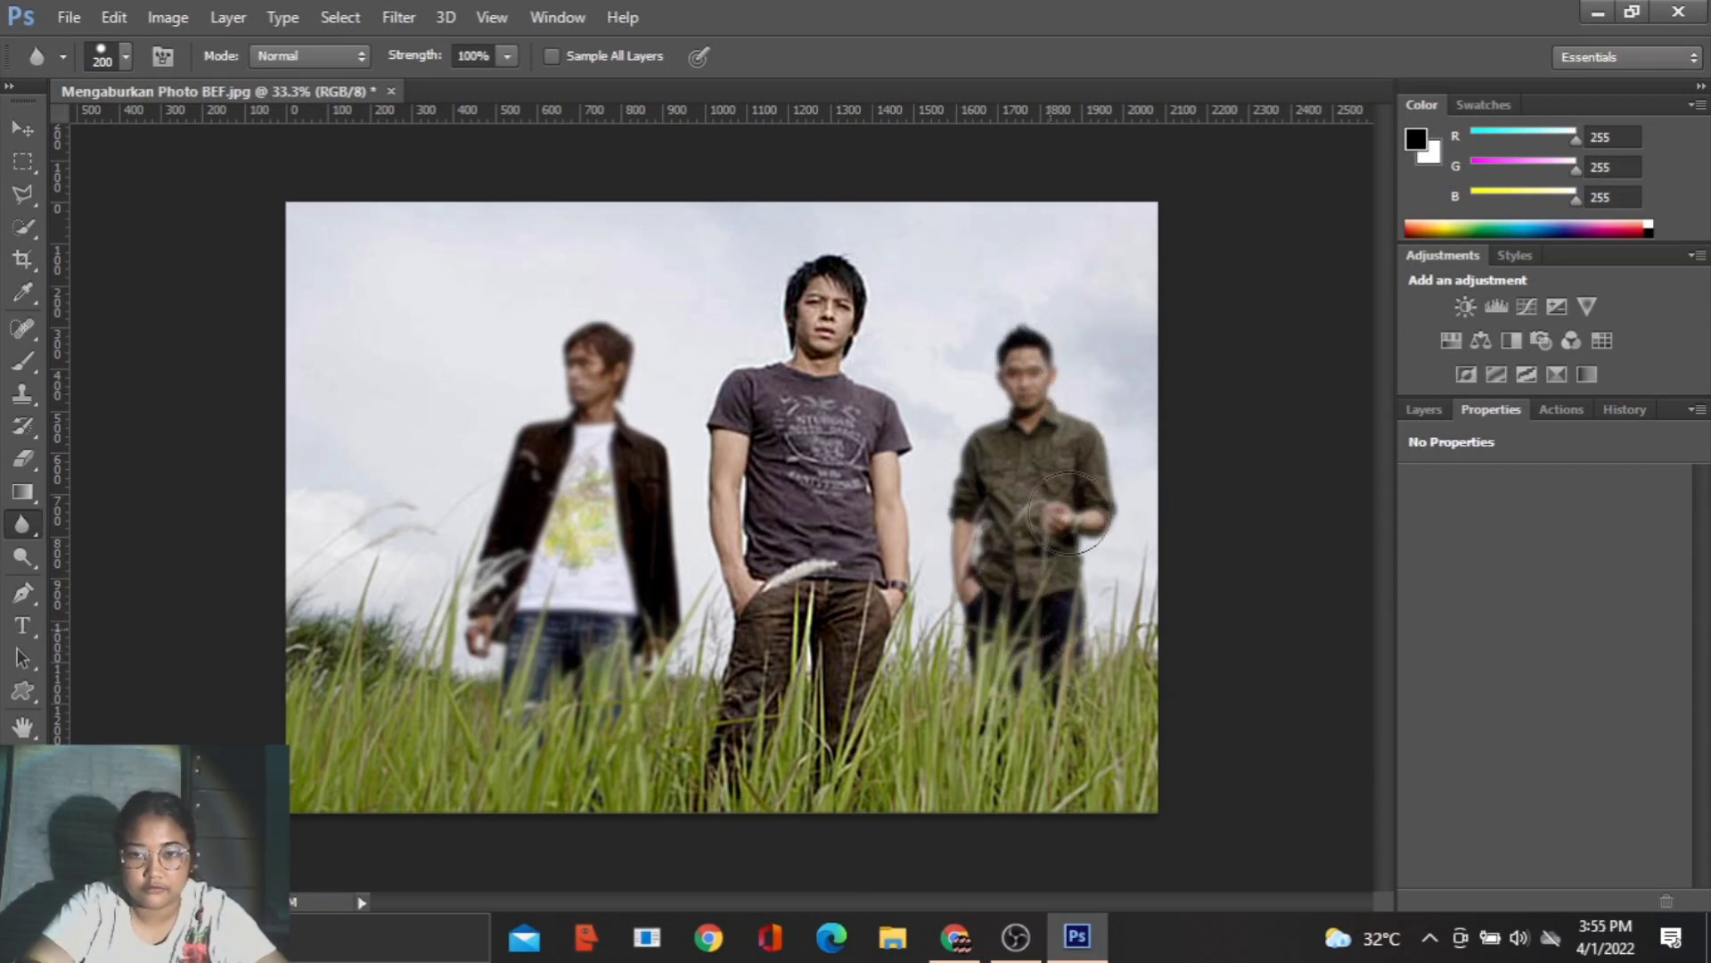
scroll(499, 493, up, 3)
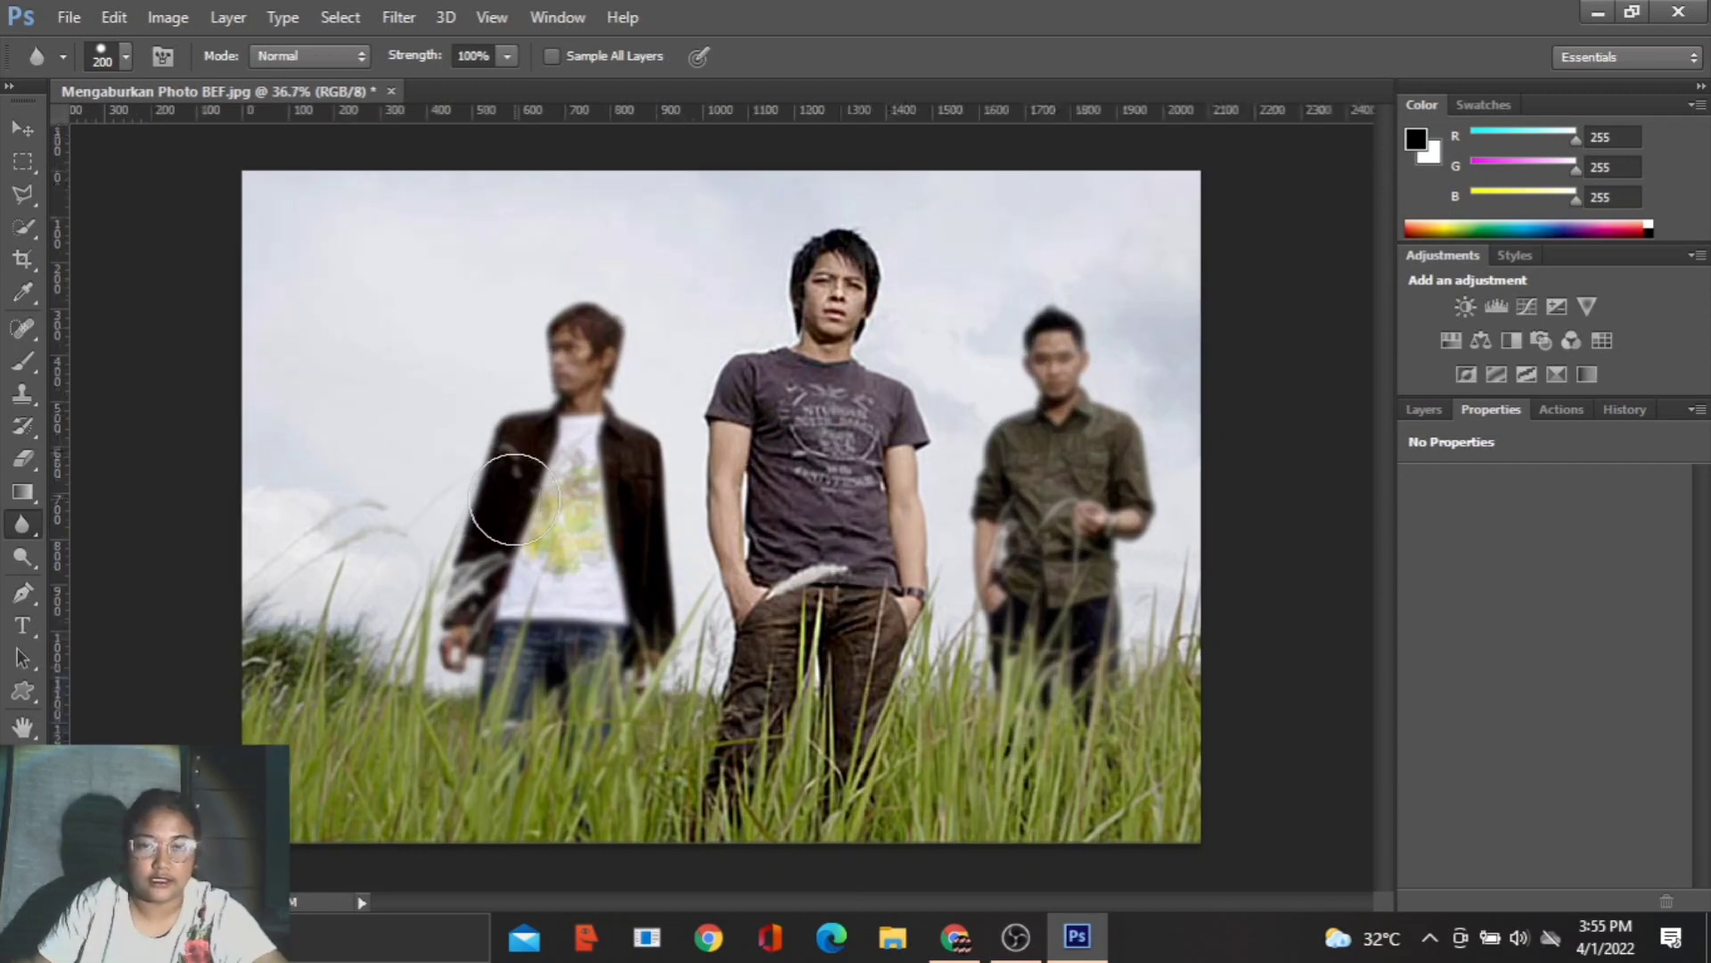
scroll(573, 496, down, 1)
scroll(595, 504, down, 1)
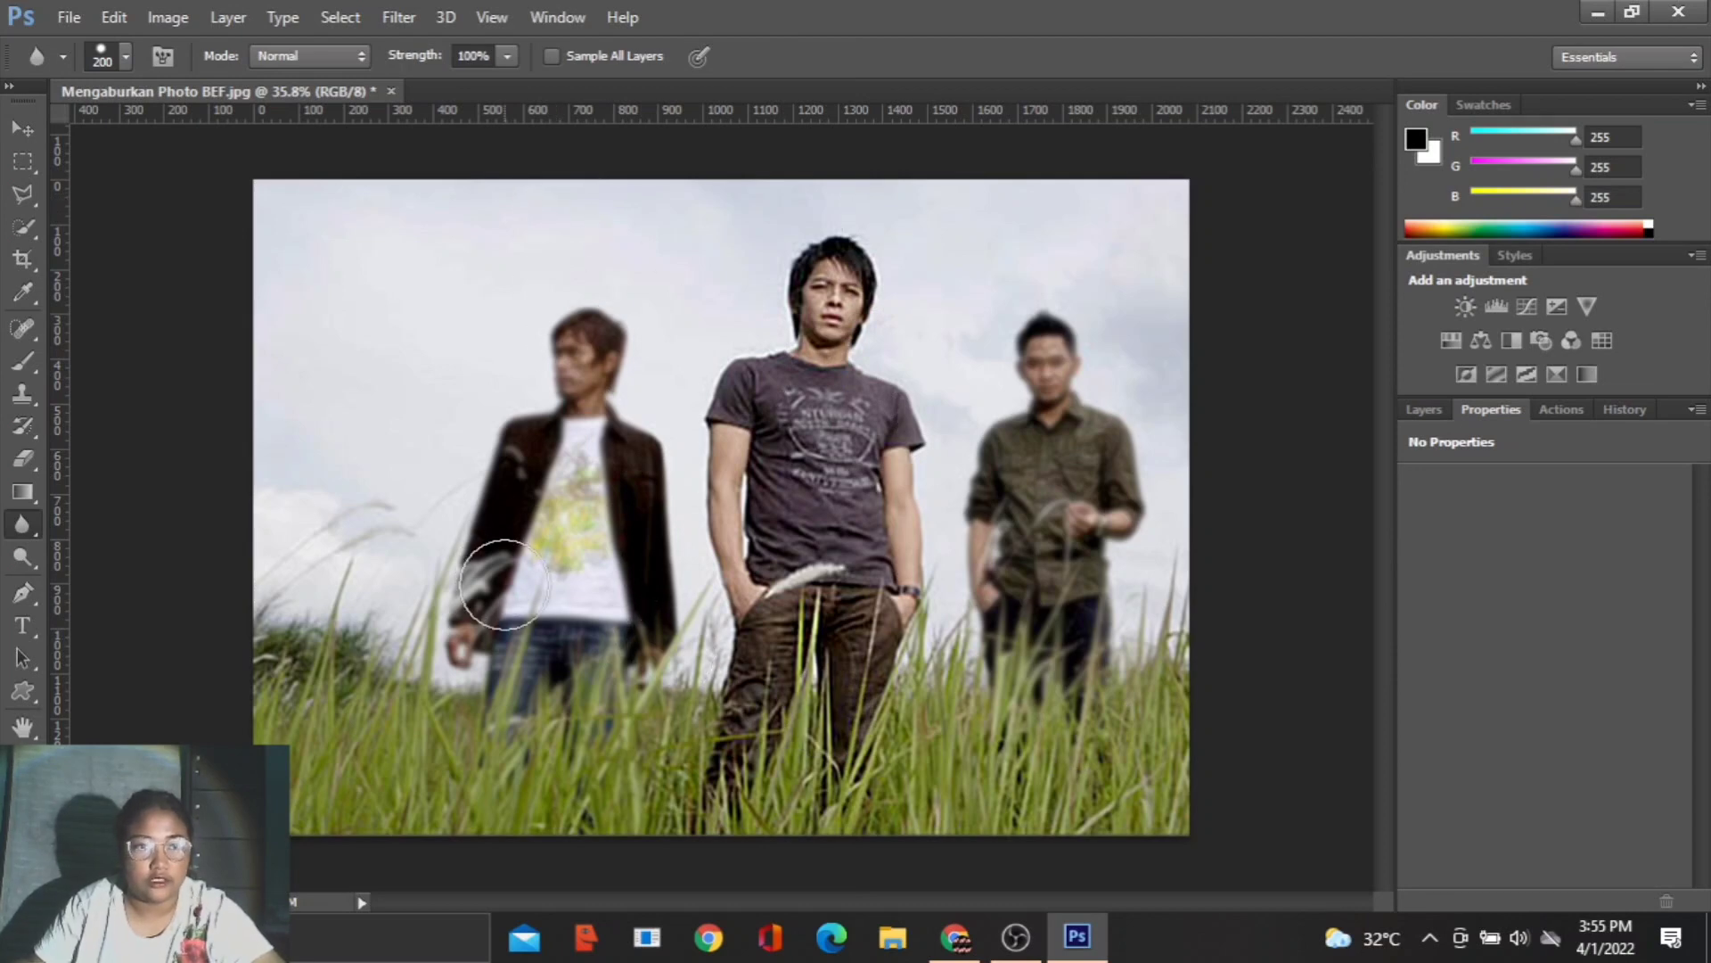
scroll(511, 604, up, 1)
scroll(511, 603, up, 1)
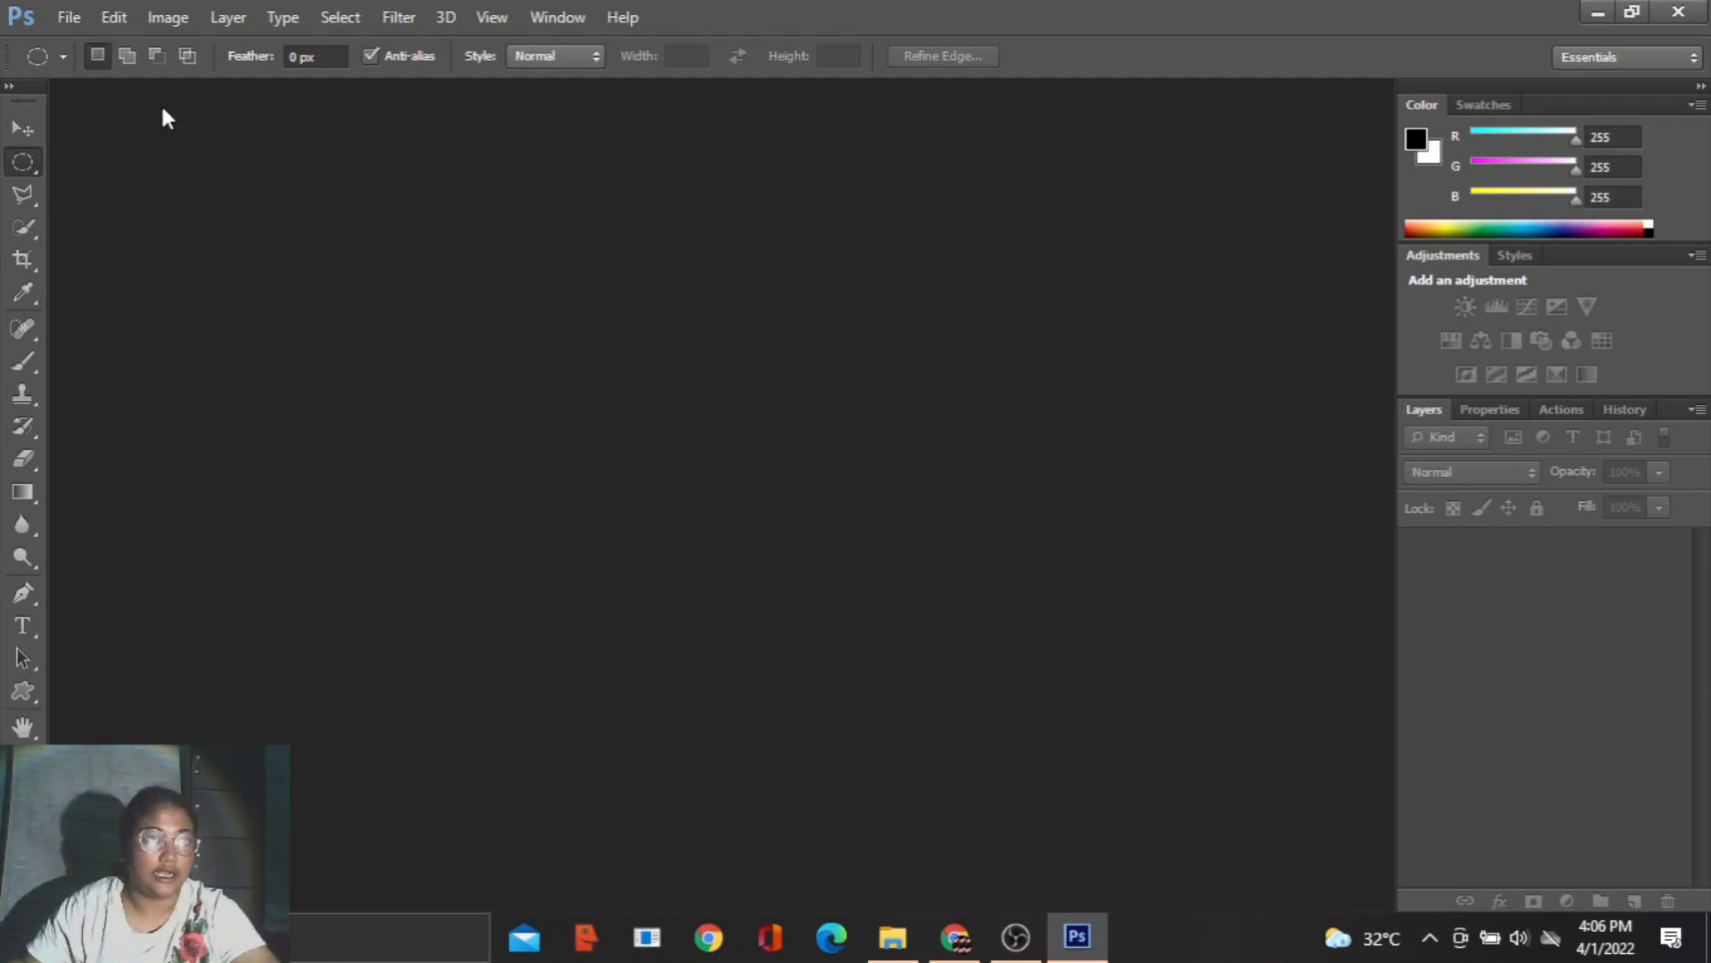
- Open Seleksi Objek Lingkaran BEF.jpg from the G-M folder and dock its floating window as a document tab
click(70, 18)
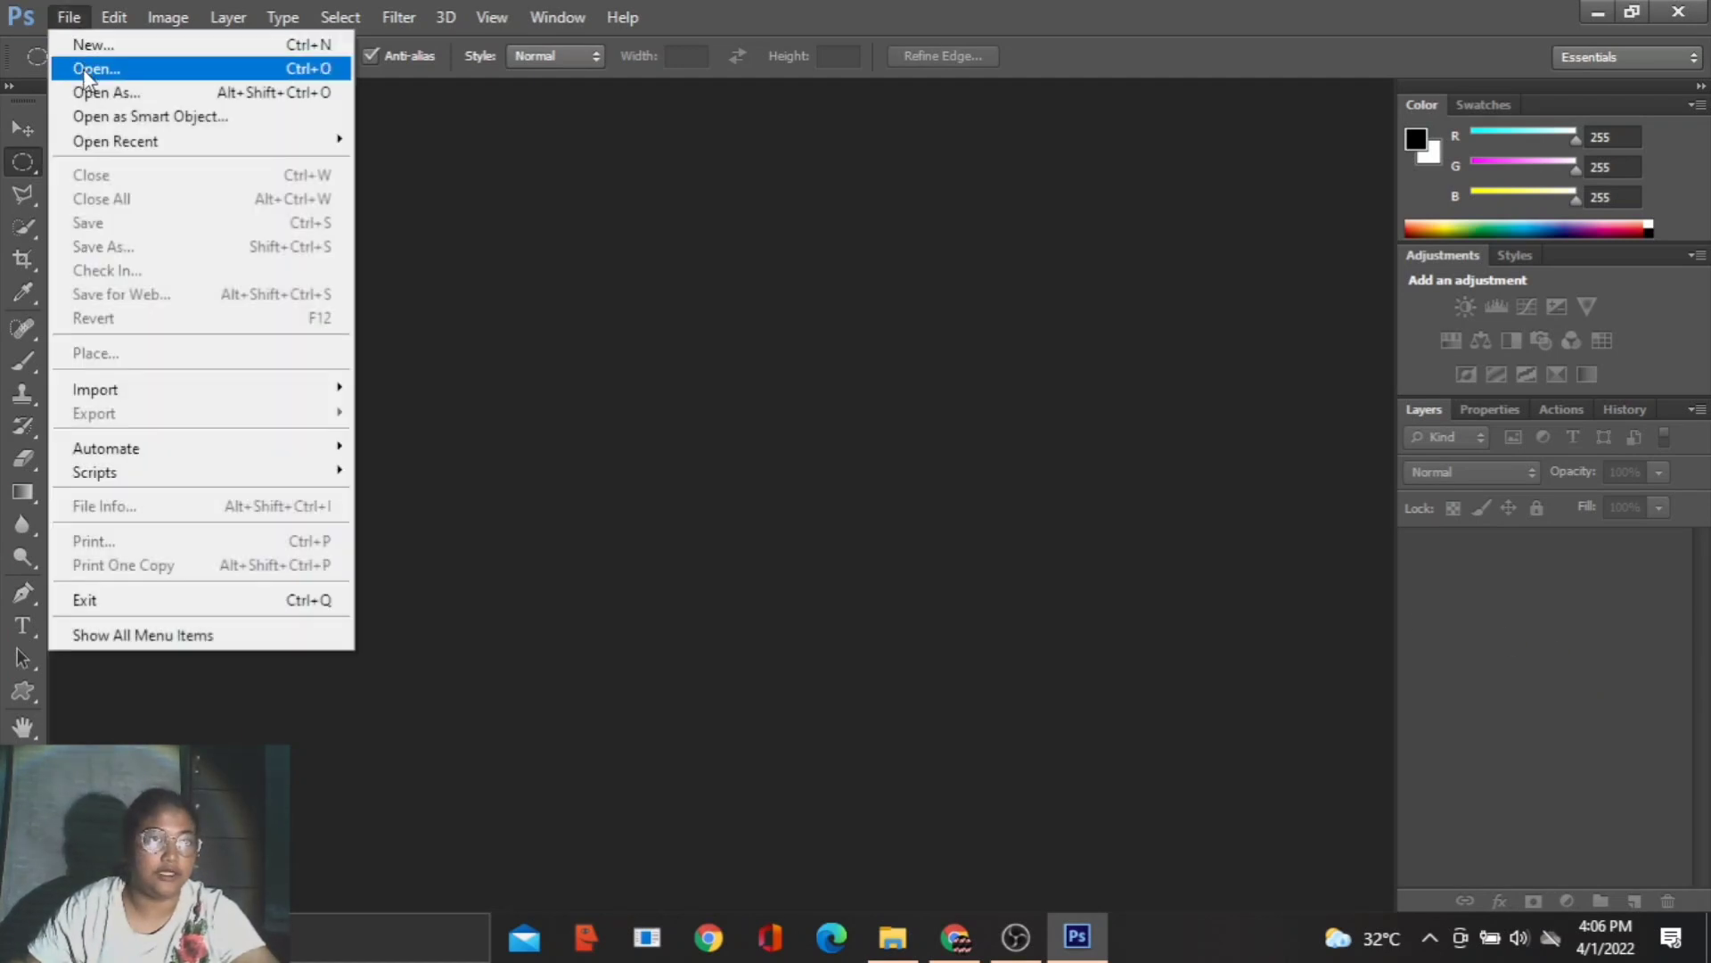
click(82, 67)
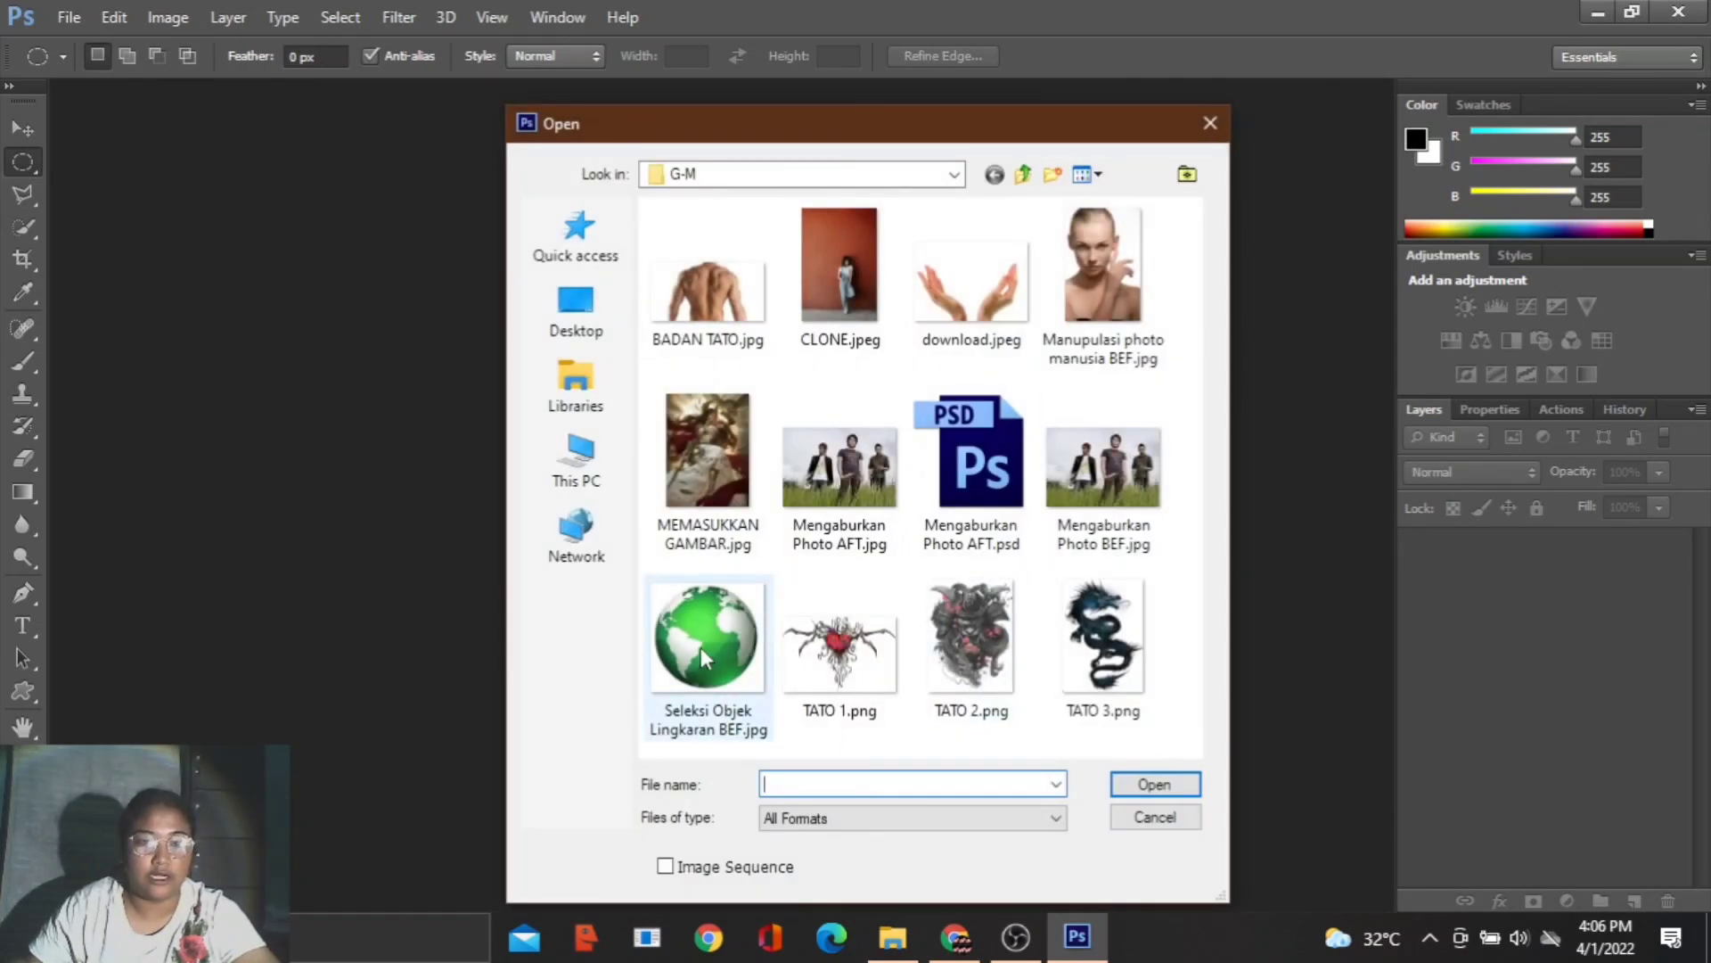
double_click(701, 645)
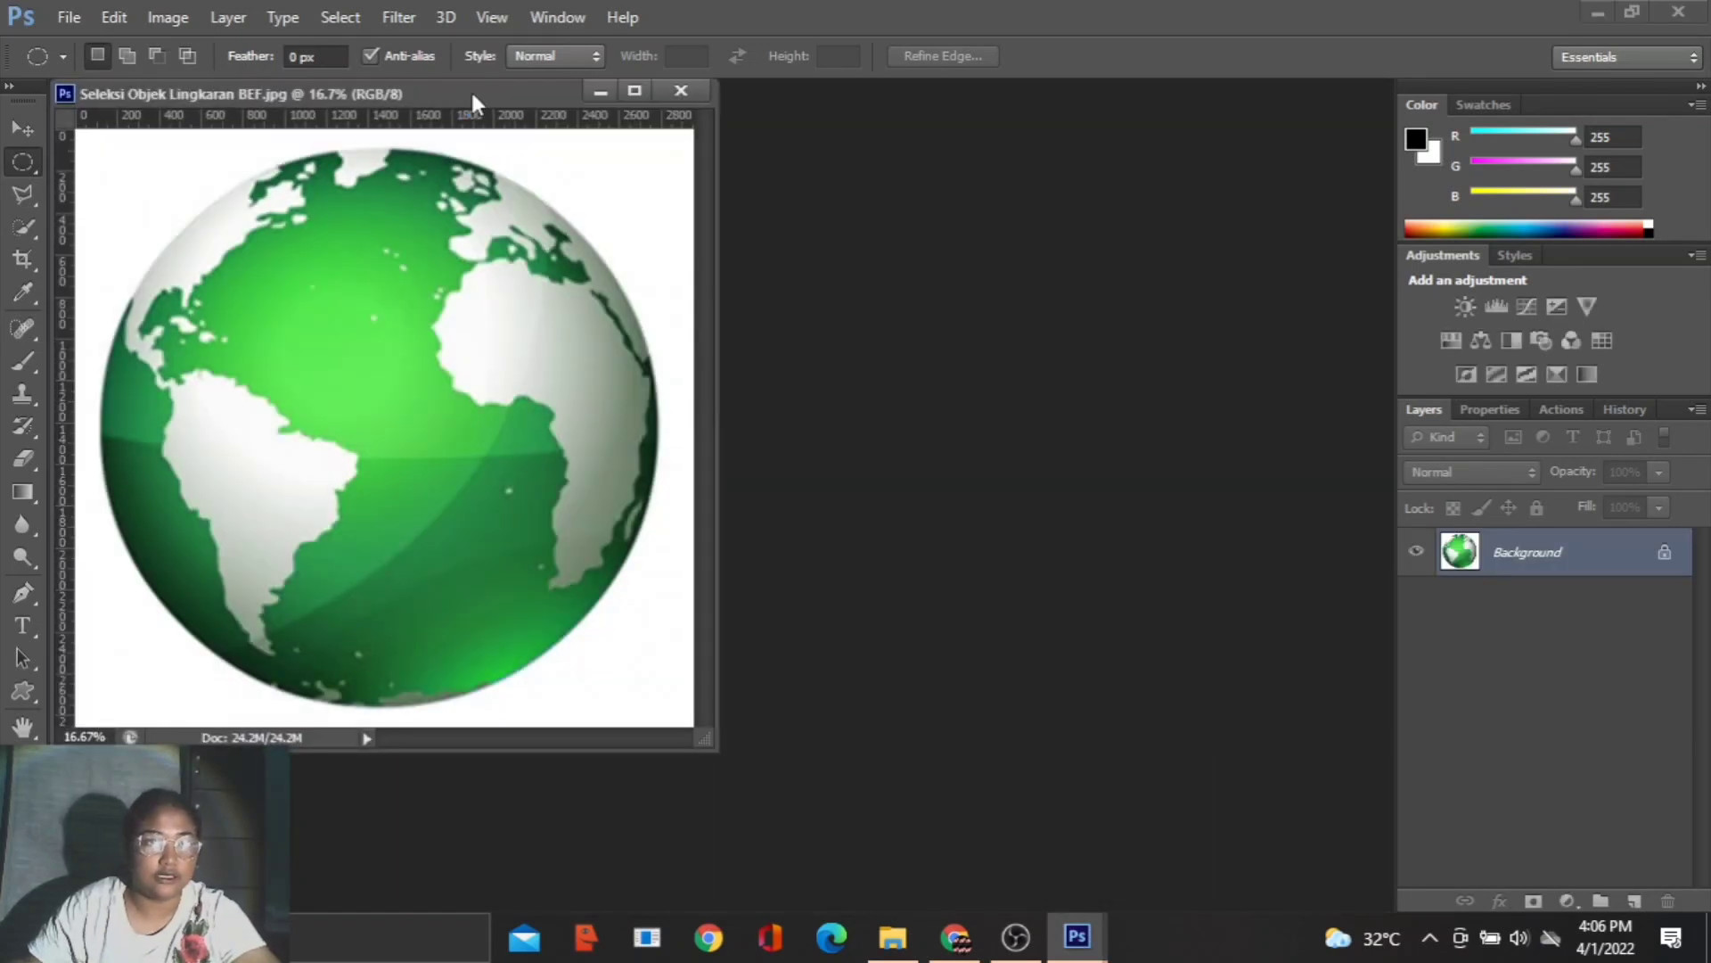
drag(473, 94, 501, 91)
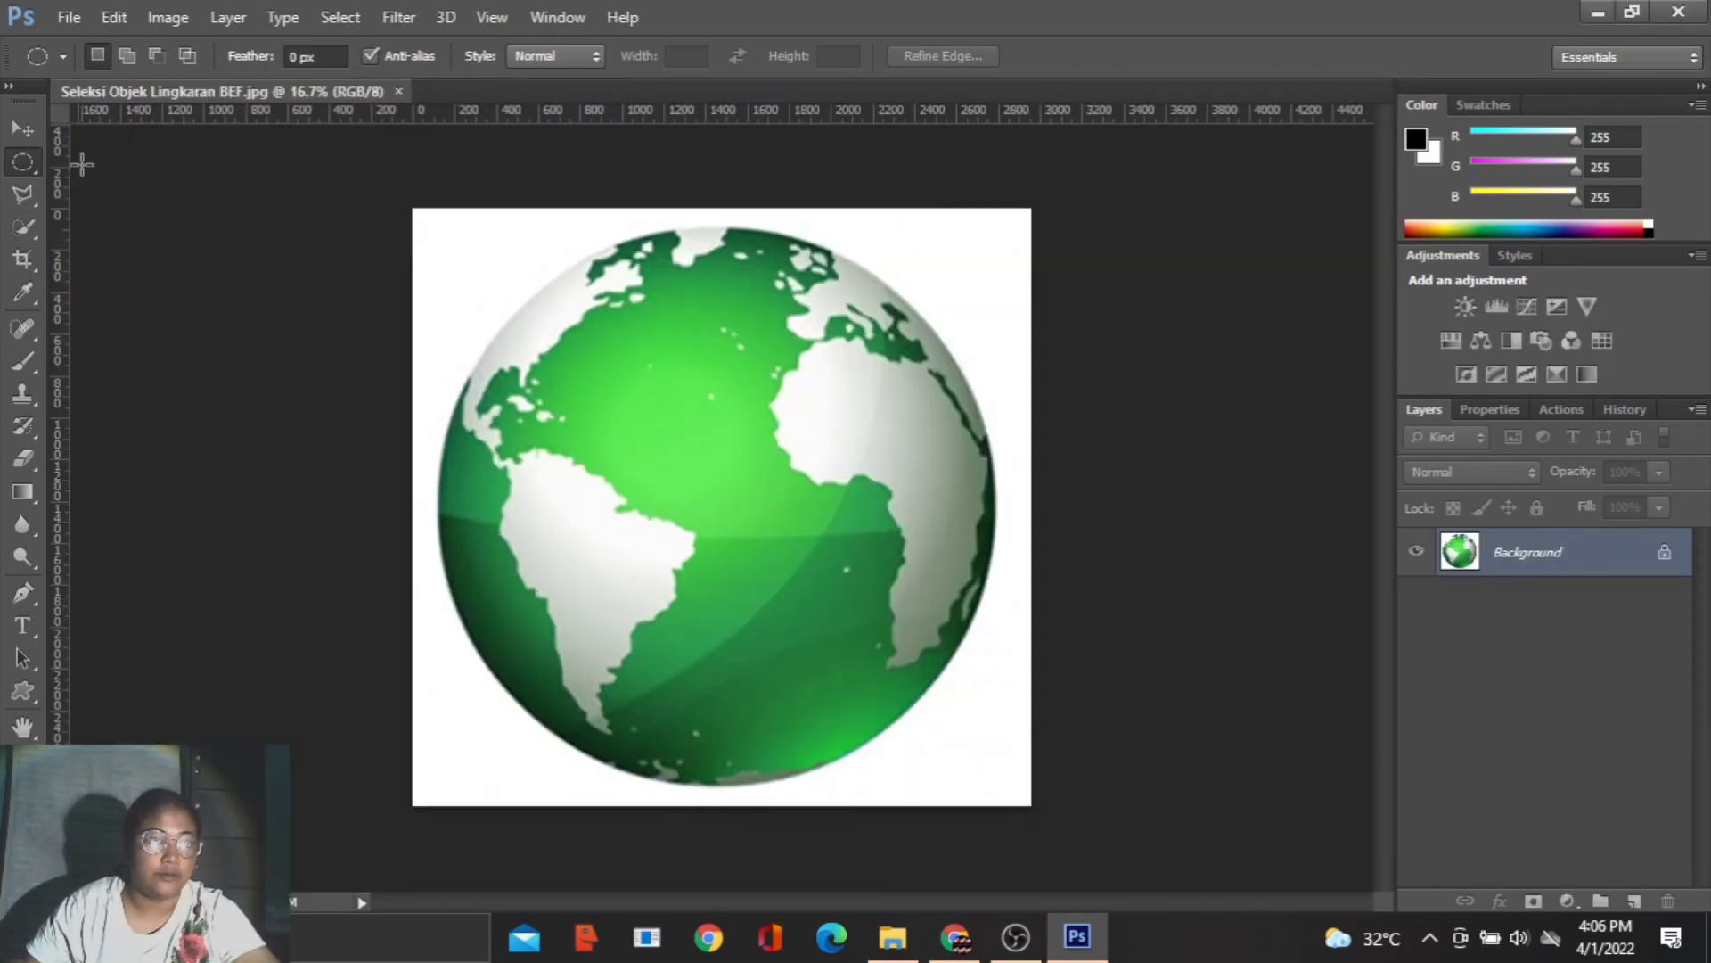
- Draw a circular selection roughly around the green globe with the Elliptical Marquee Tool
right_click(24, 166)
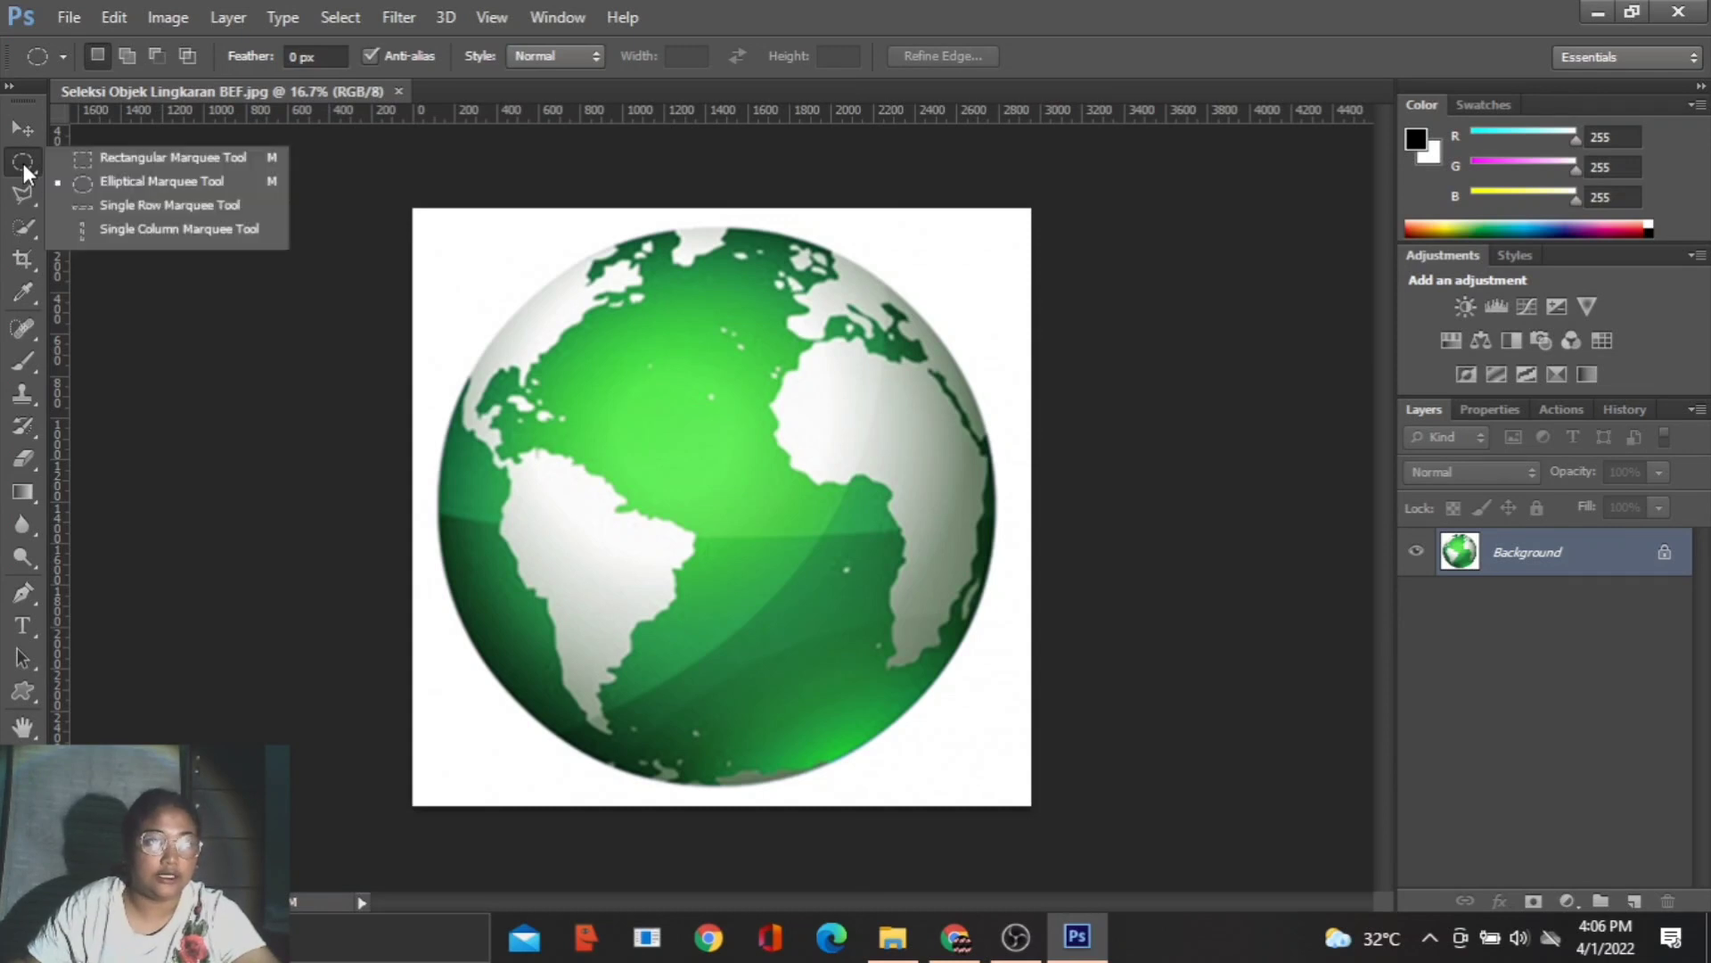
click(178, 183)
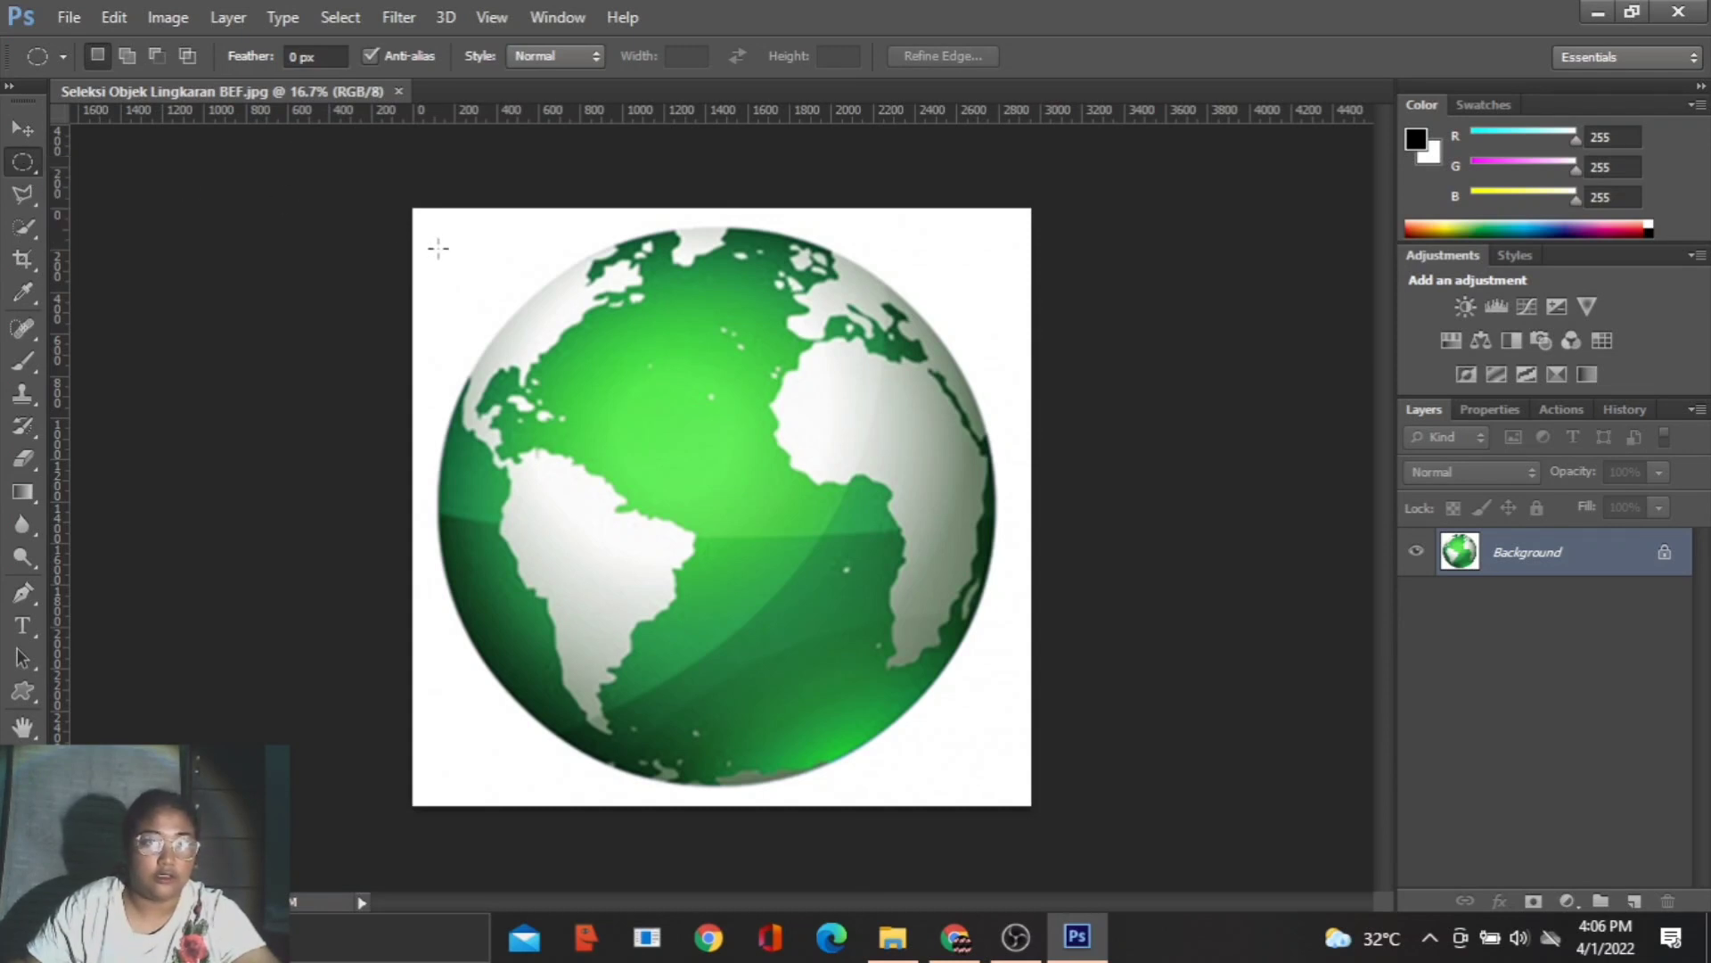
drag(453, 231, 1013, 791)
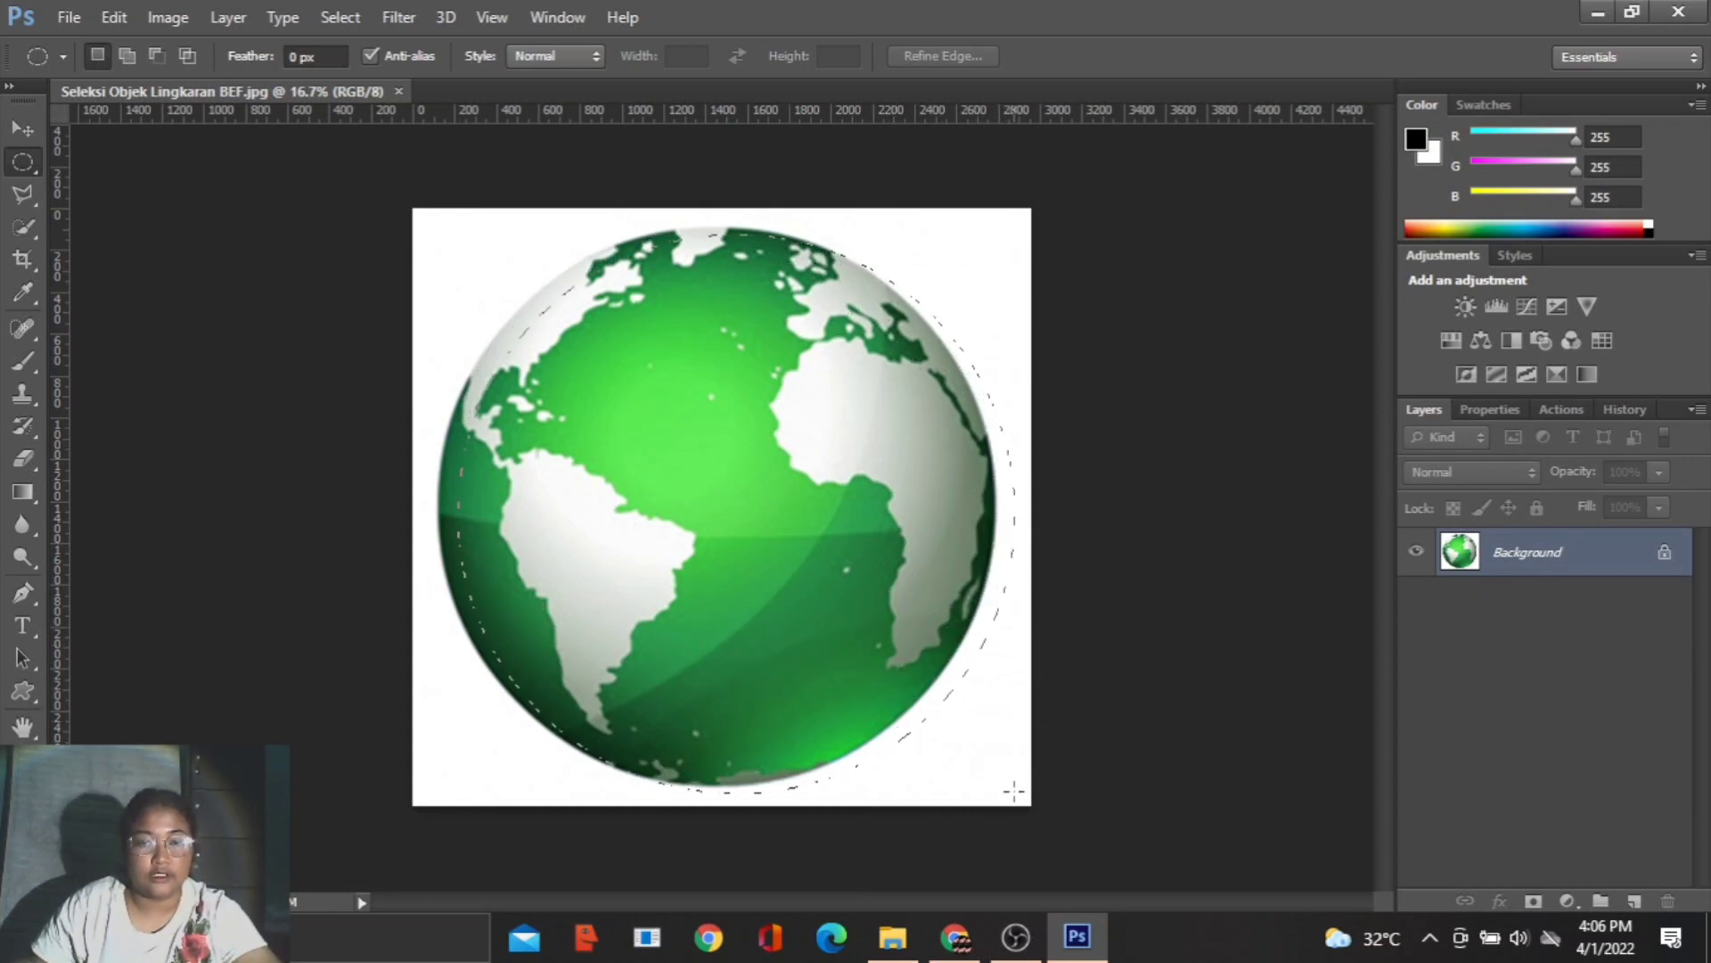
- Transform the selection to match the globe's outline, moving it and scaling it to about 100.68% in width and height
right_click(714, 340)
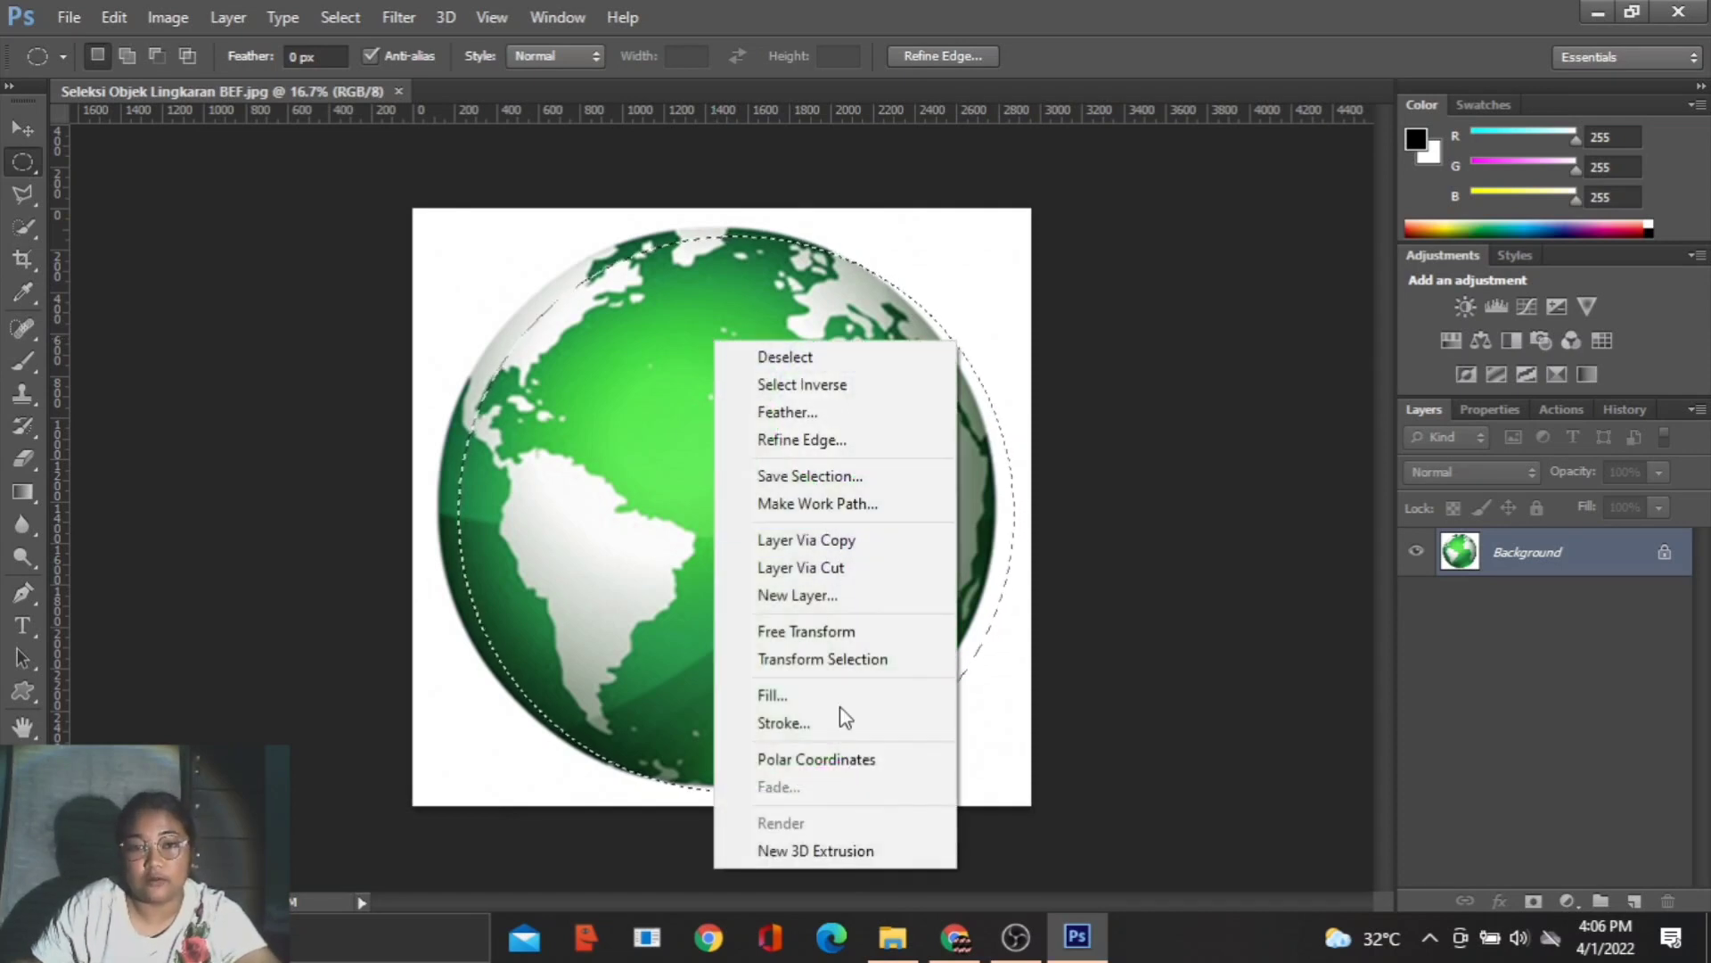
click(775, 660)
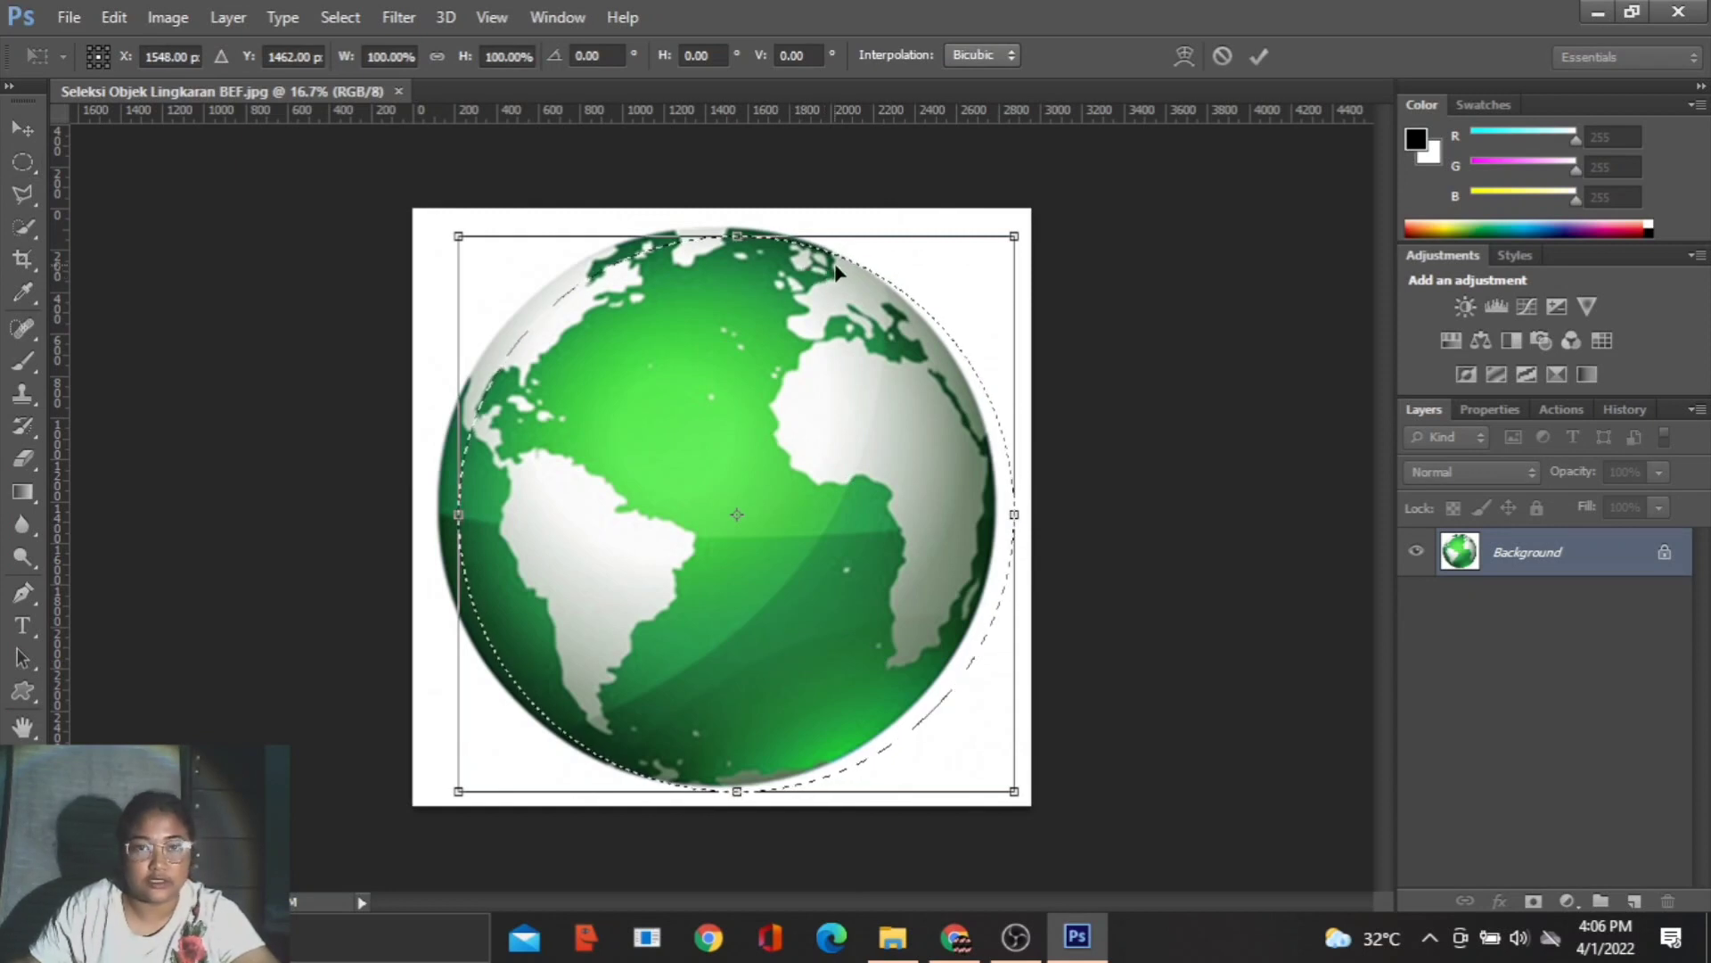
drag(828, 268, 818, 259)
drag(993, 506, 996, 505)
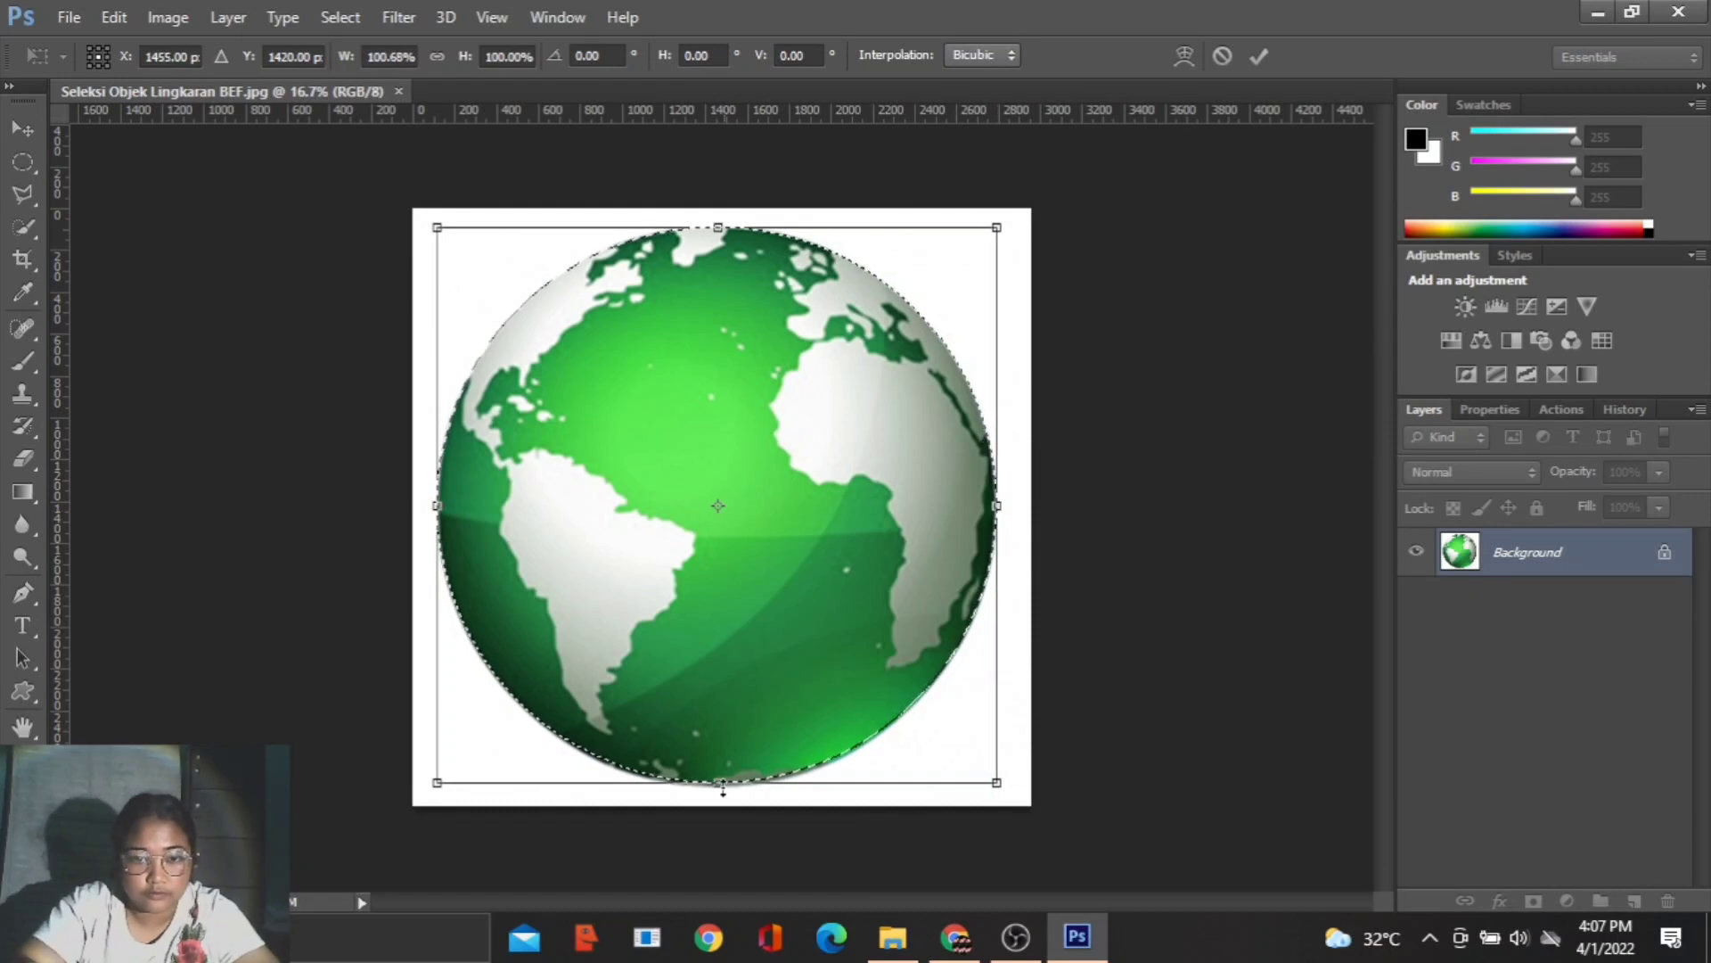
drag(723, 788, 723, 792)
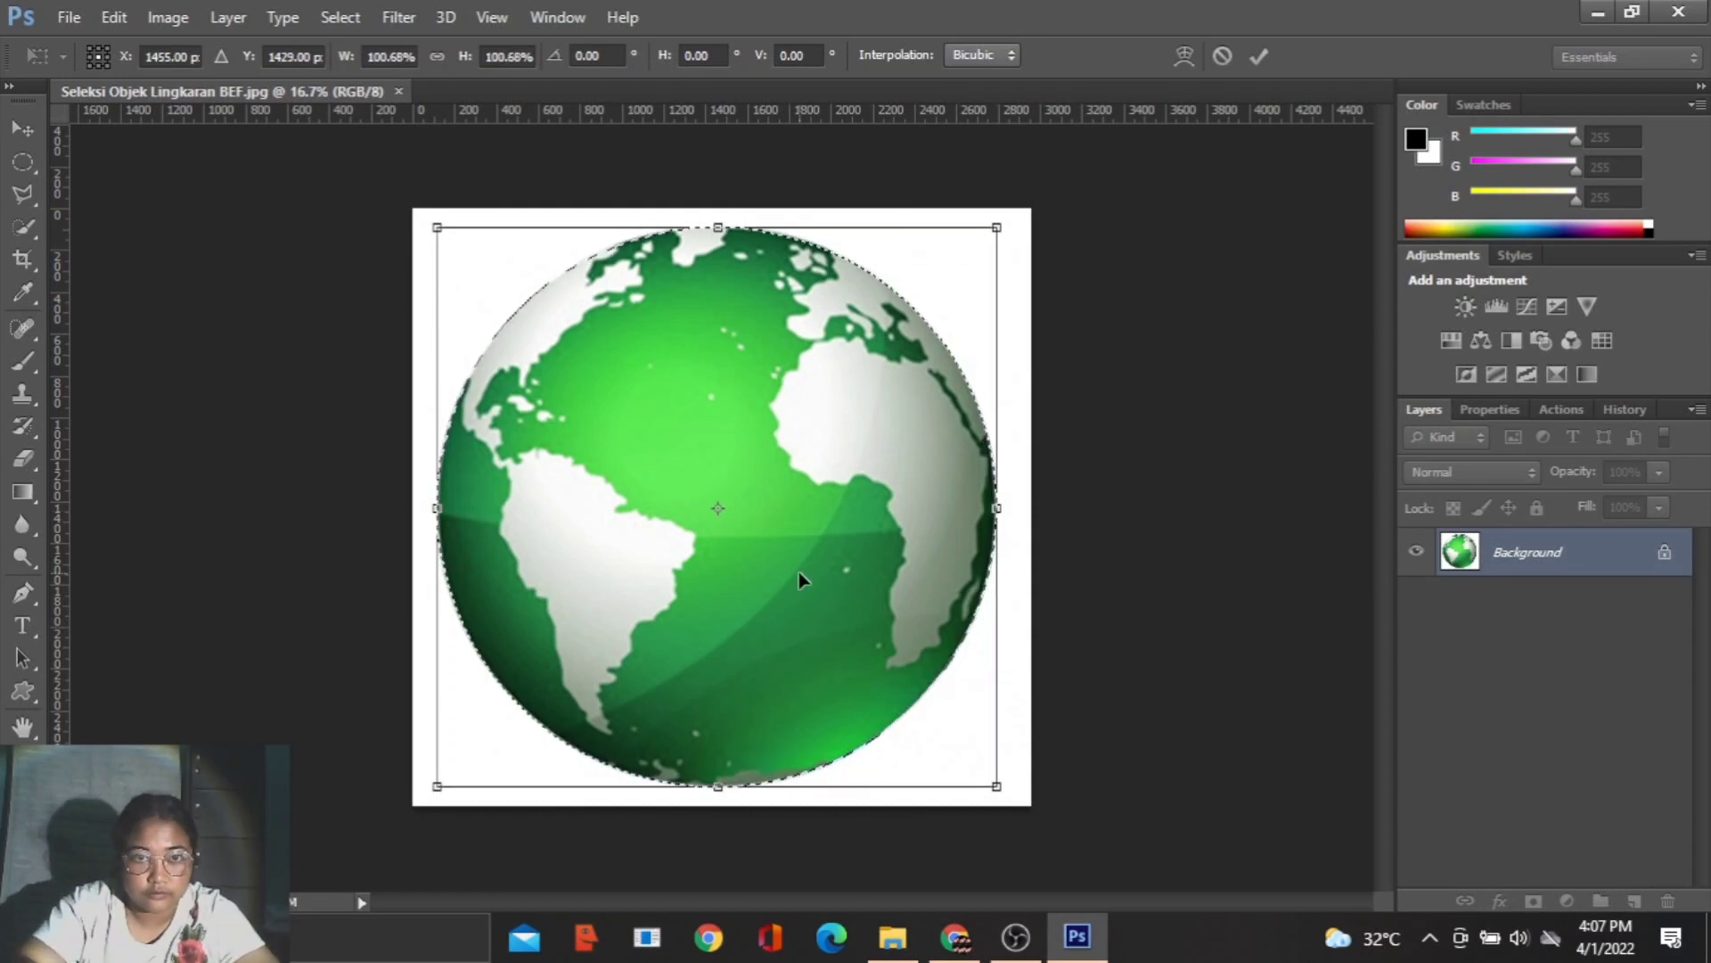
click(1269, 60)
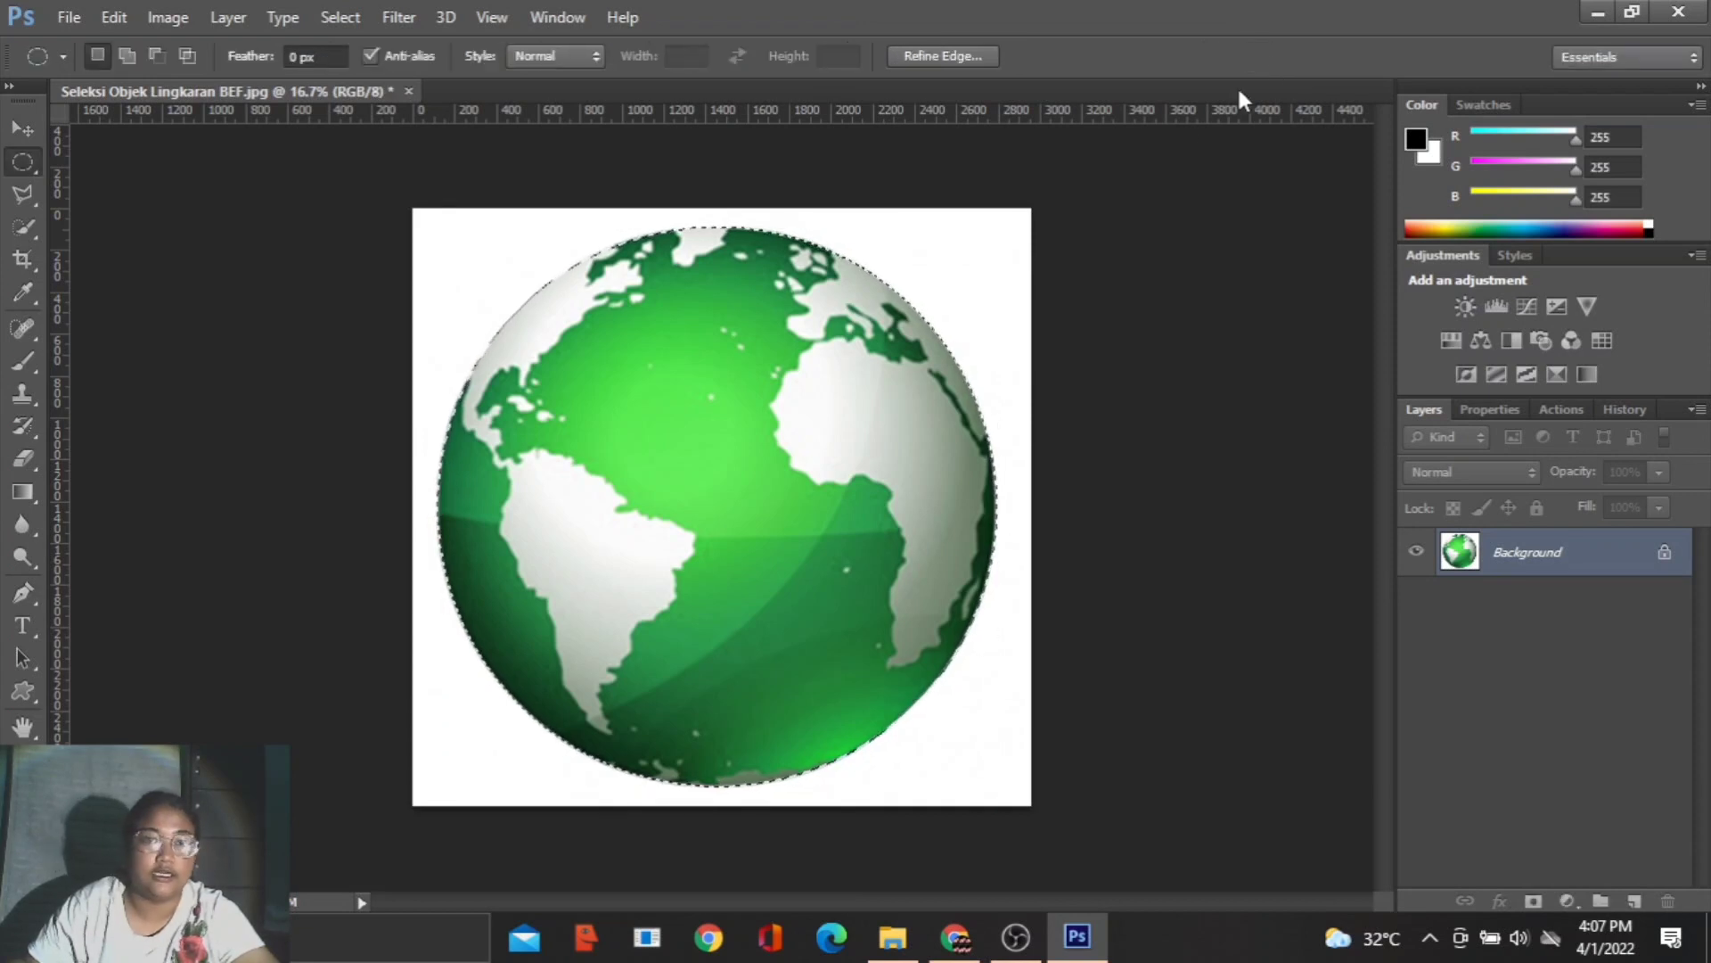
- Free-transform the selected globe to 5% width and 5% height and apply the change
click(23, 127)
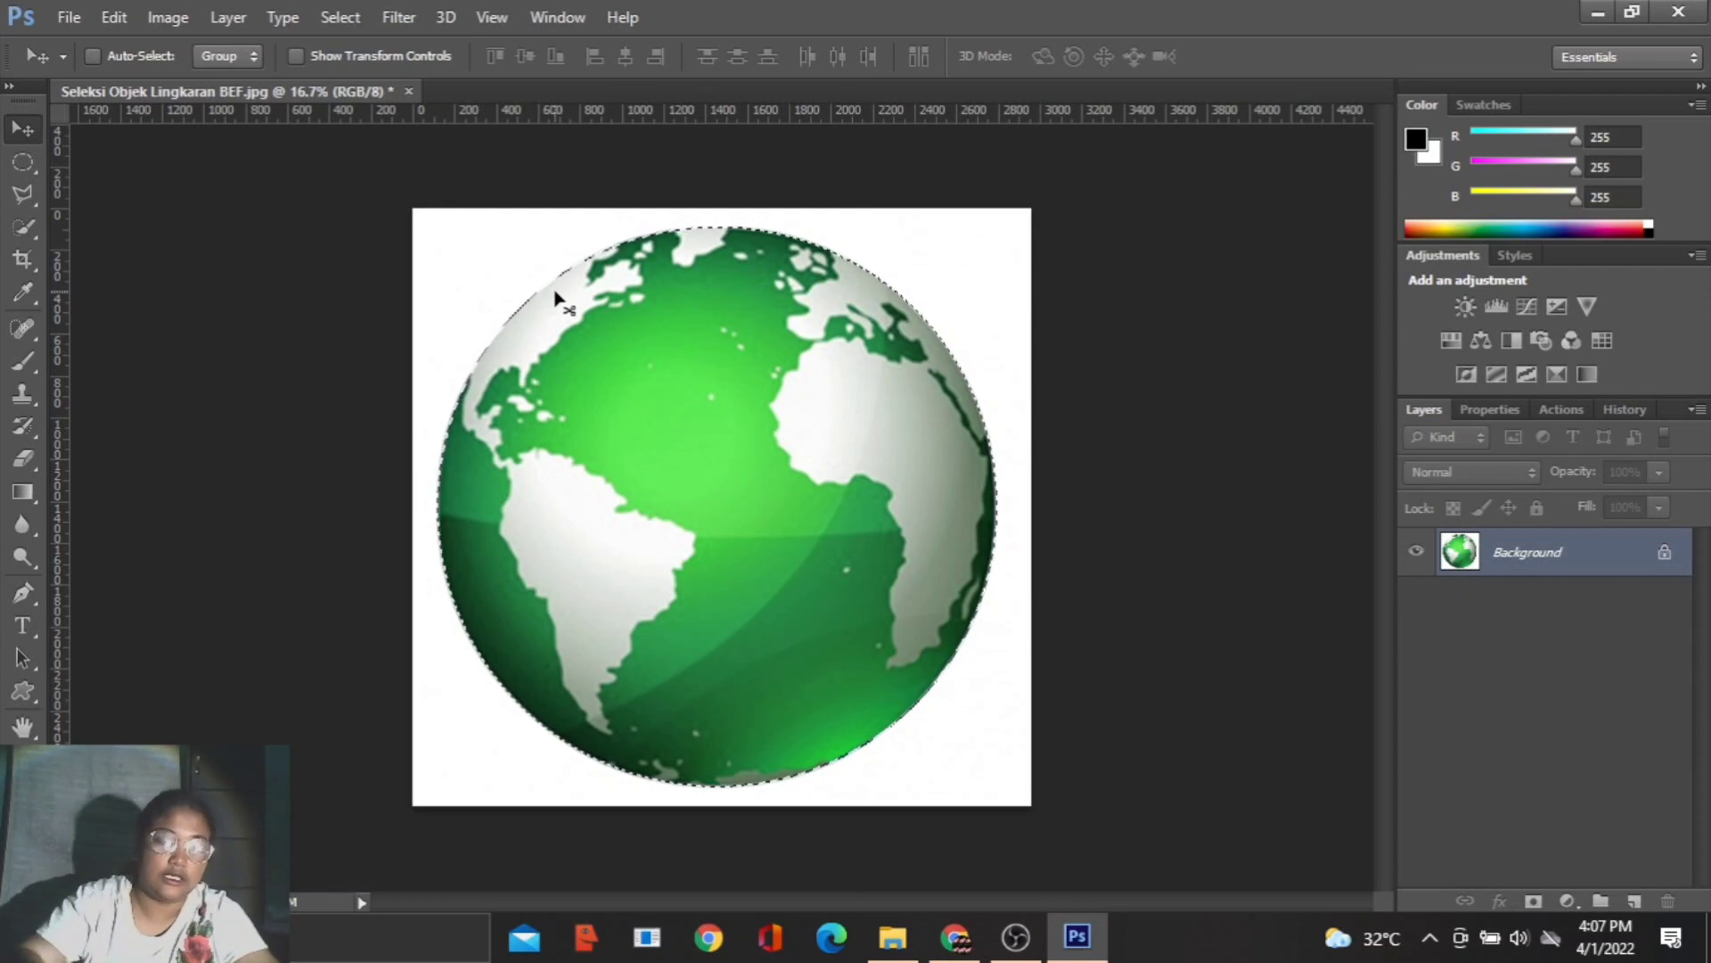
key(ctrl+t)
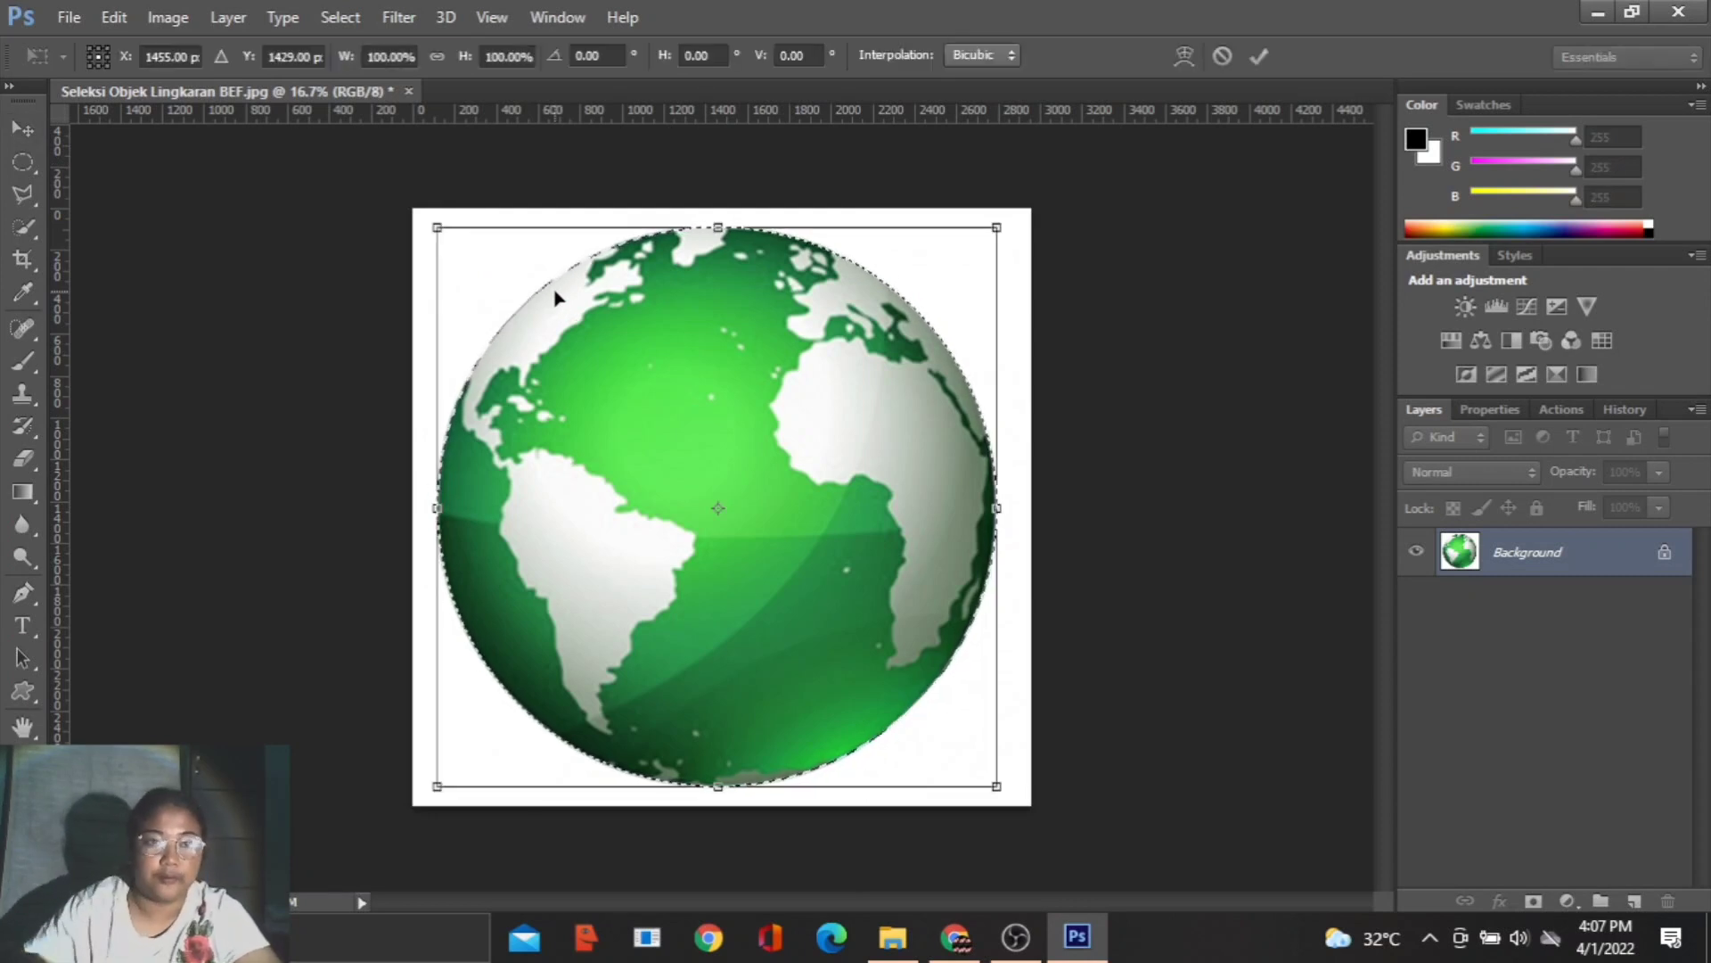
double_click(385, 57)
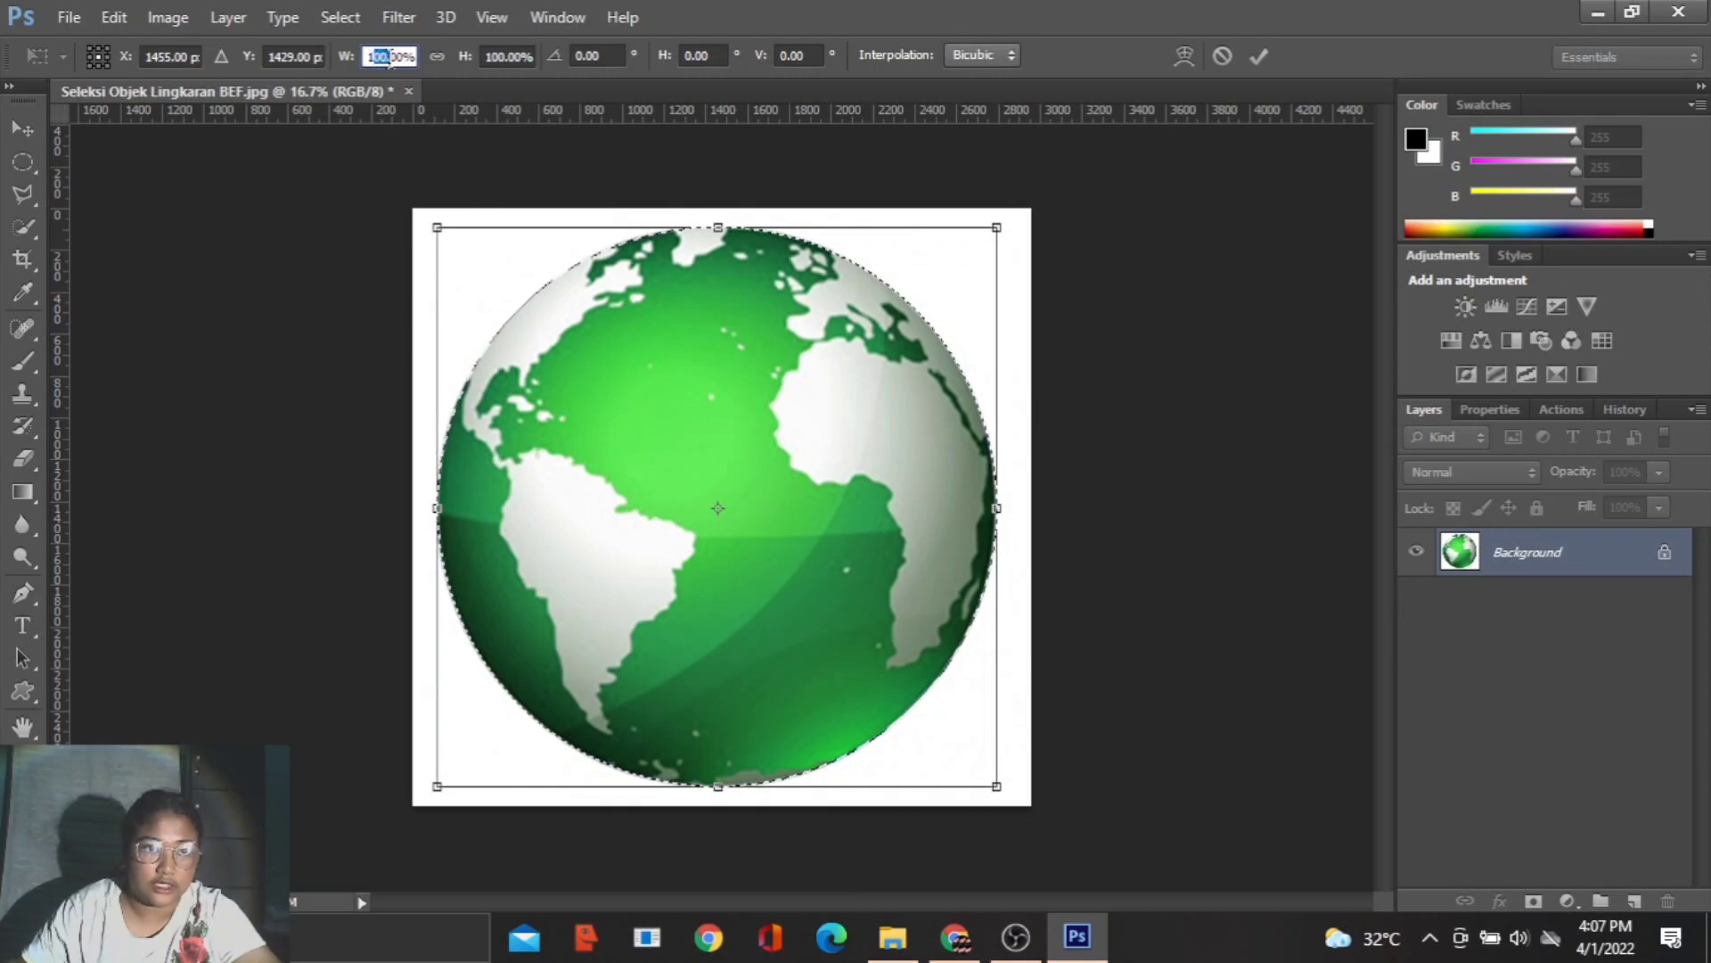
text(5)
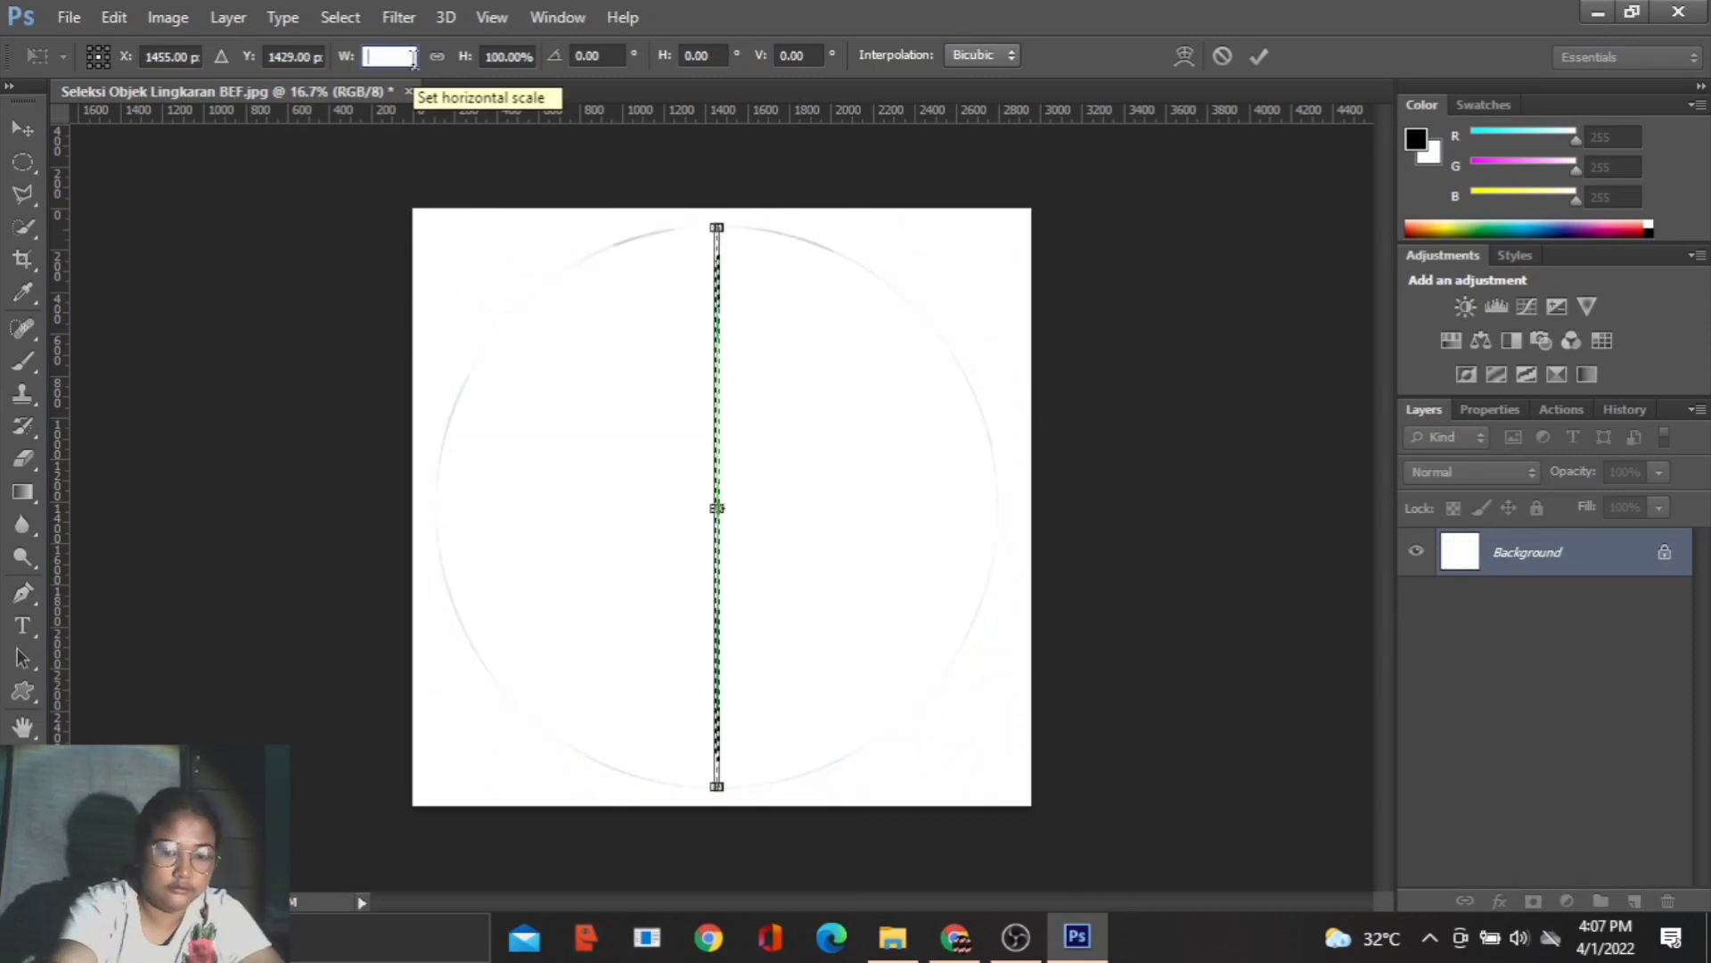
key(Tab)
text(5)
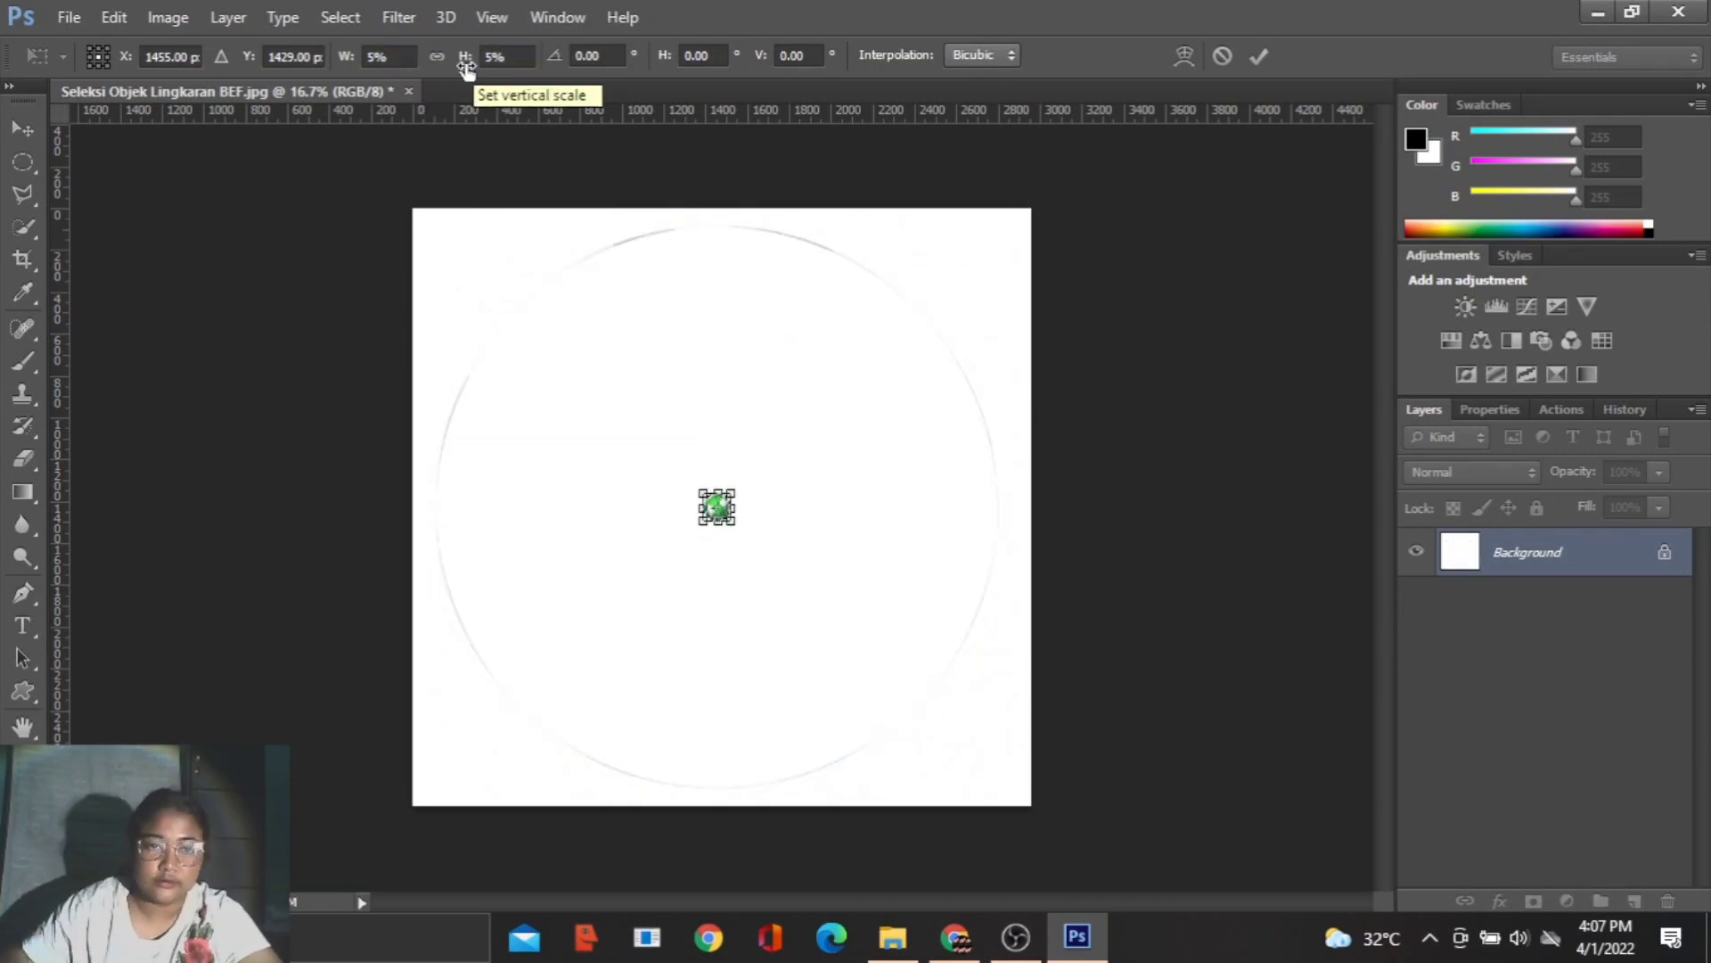
click(1260, 57)
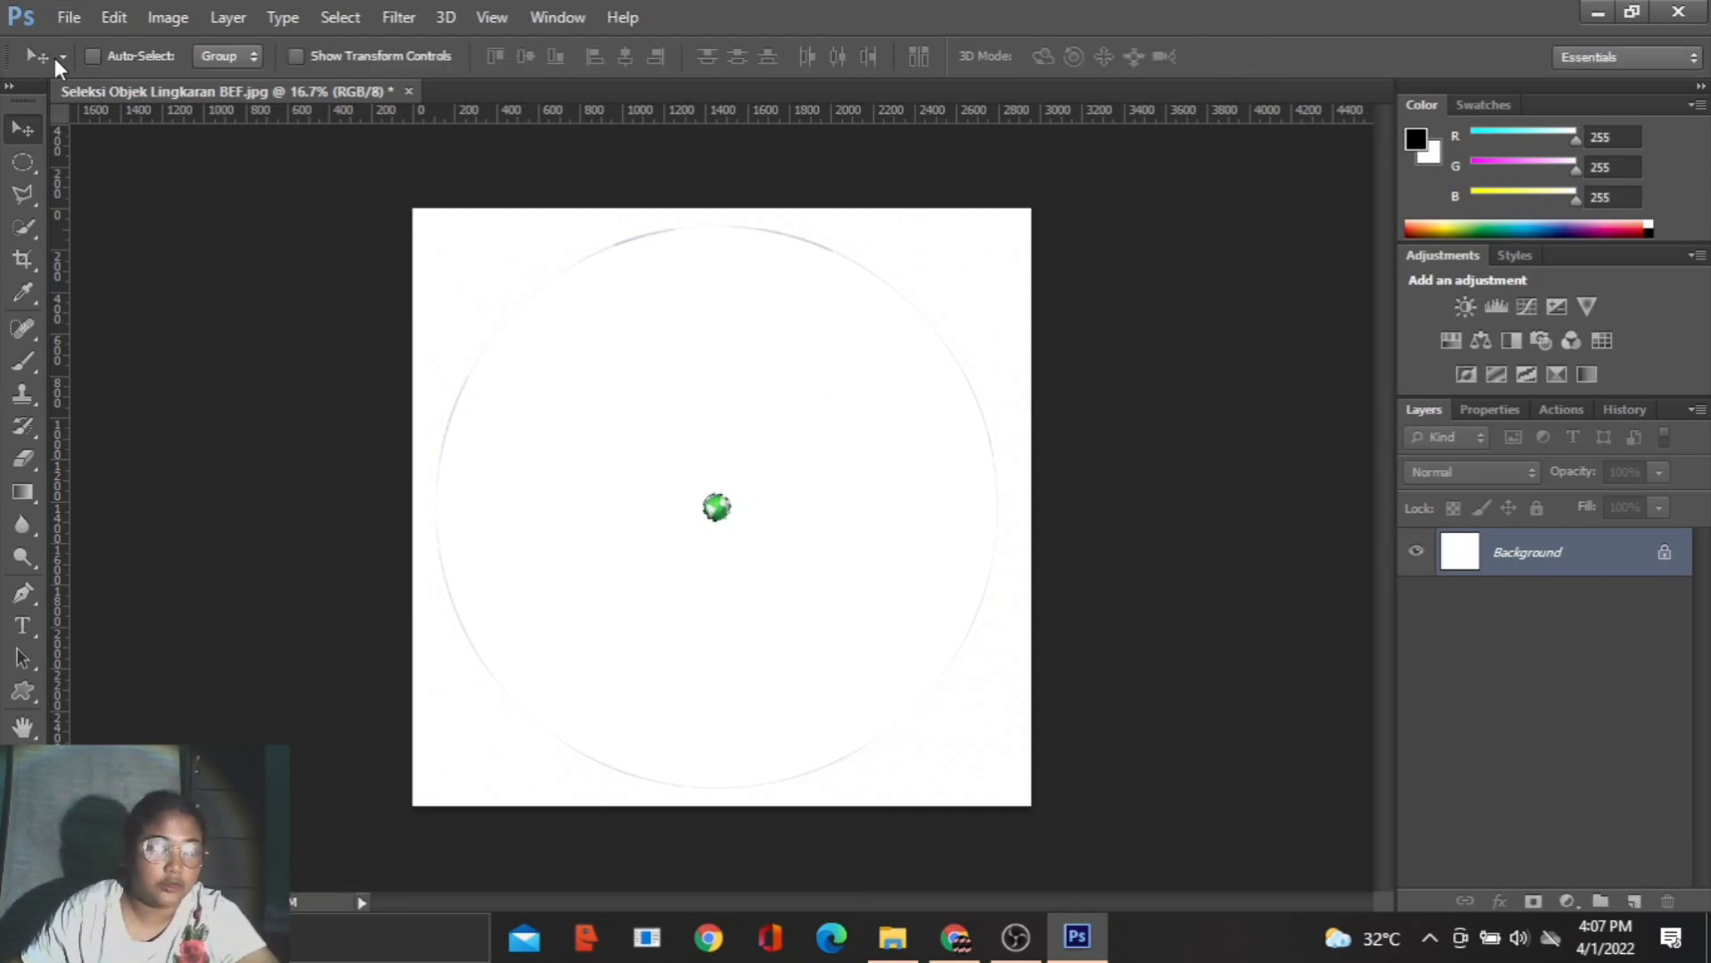
- Open the hands image download.jpeg from the G-M folder and dock its floating window beside the globe document
click(71, 17)
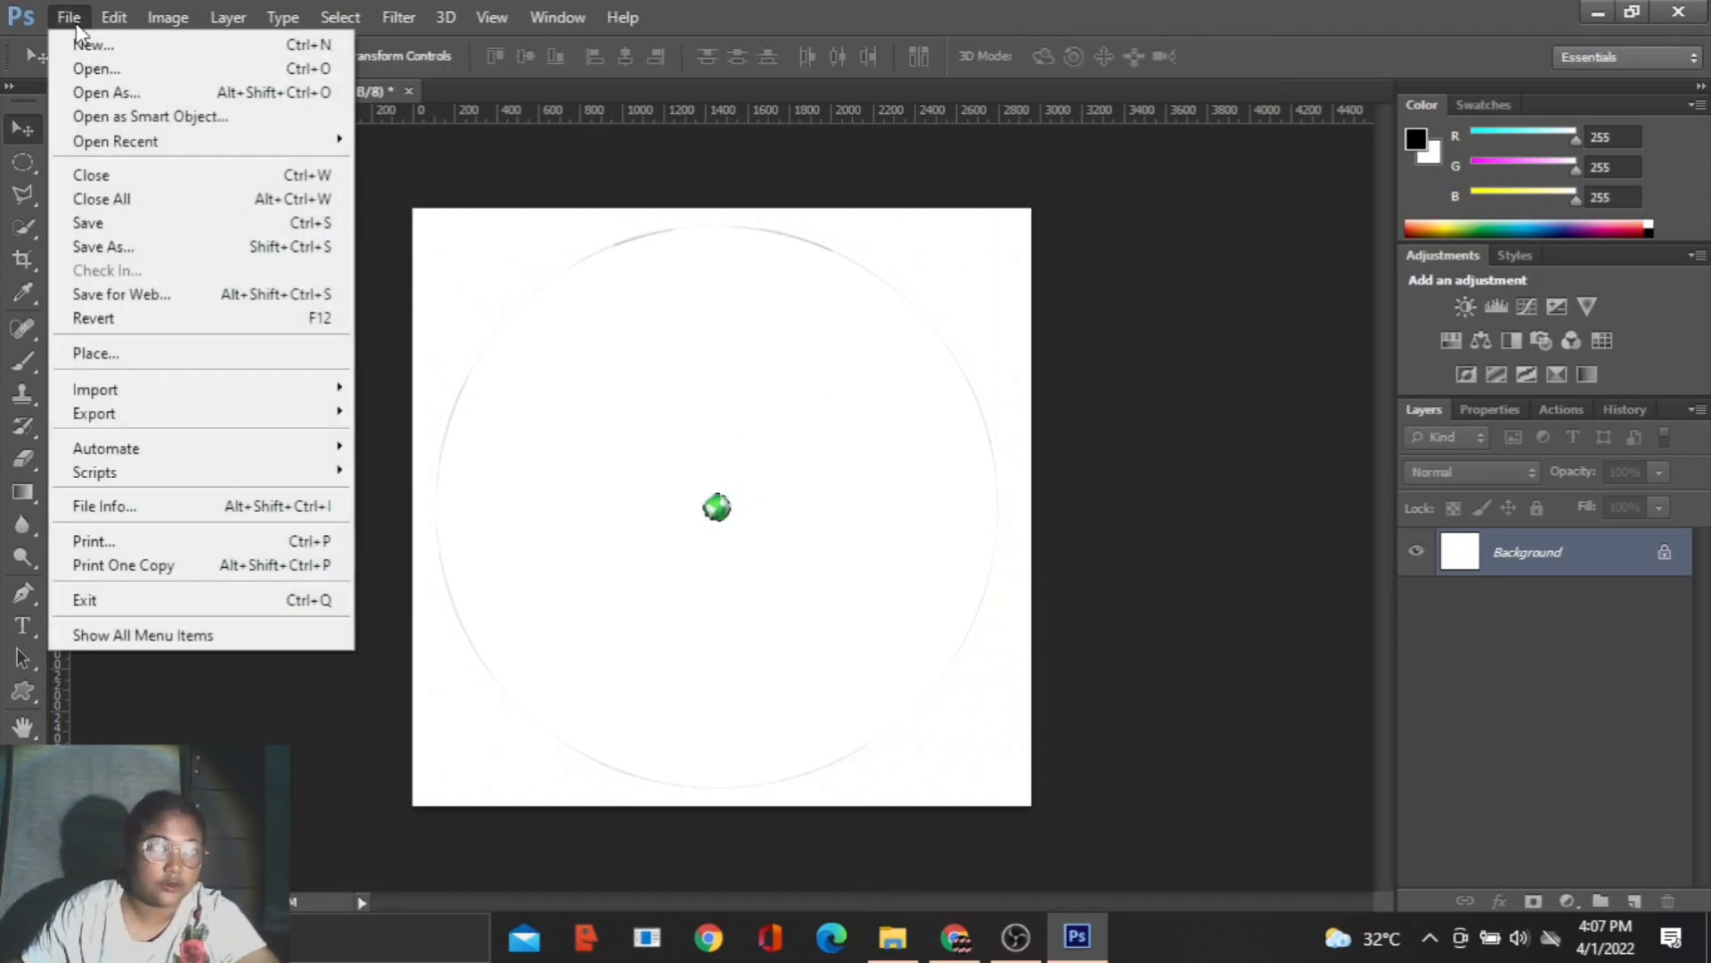
click(96, 70)
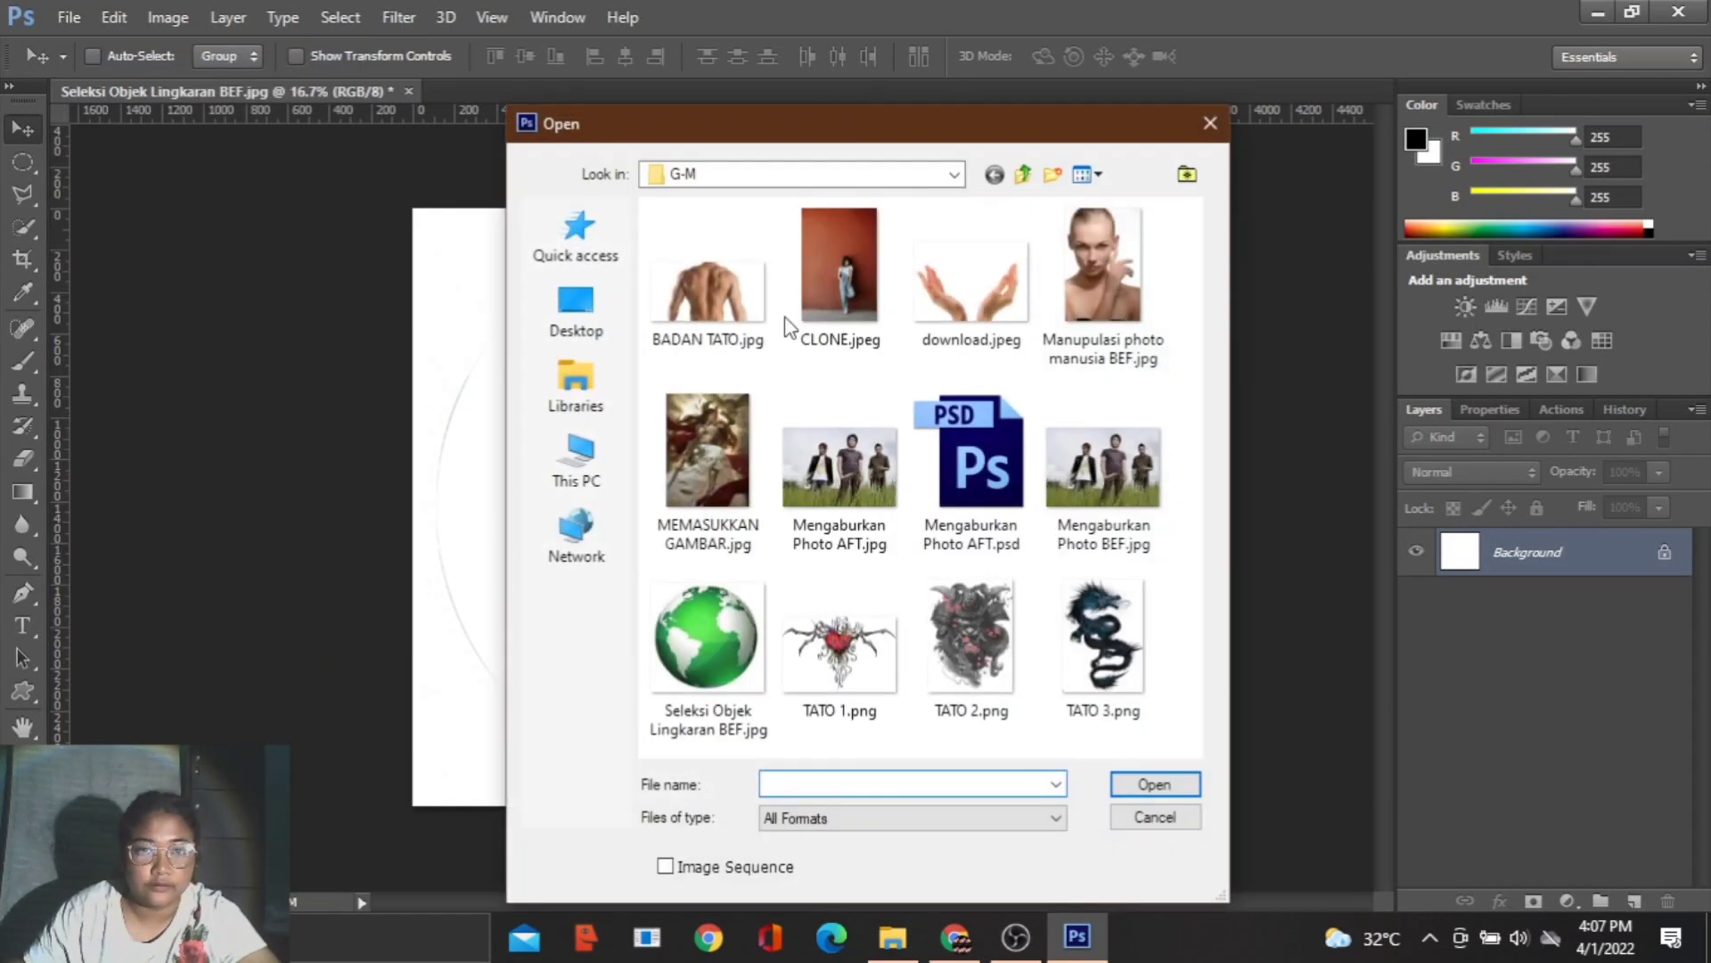
double_click(970, 277)
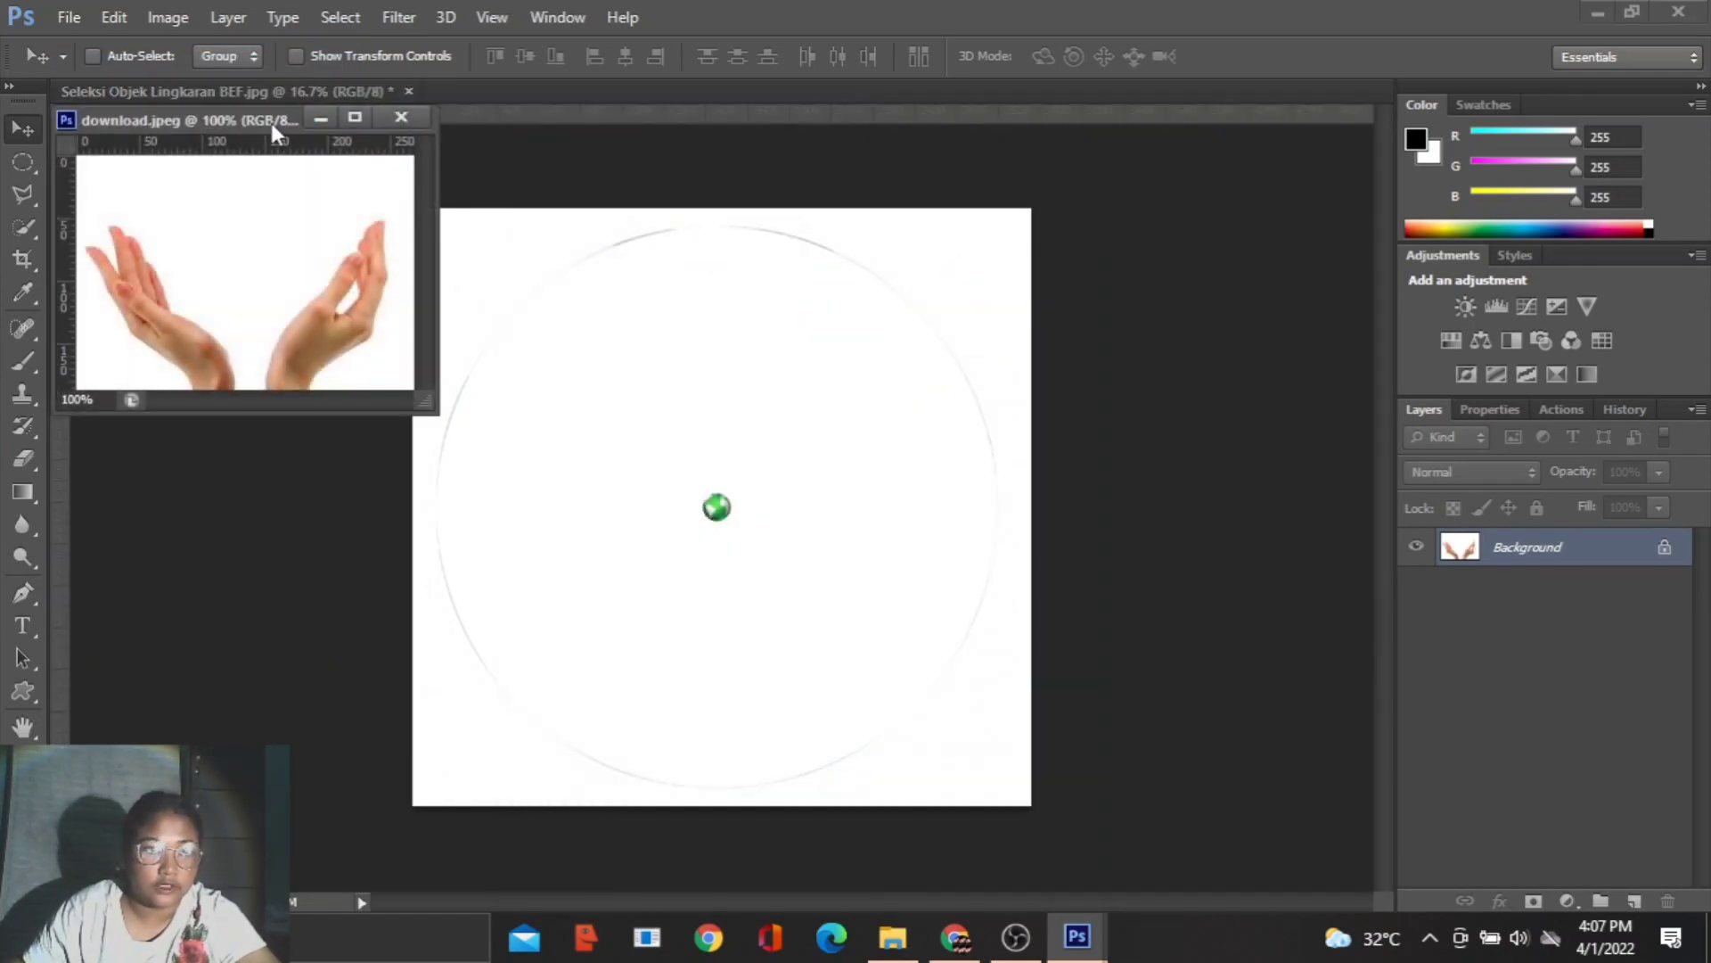
drag(271, 123, 501, 103)
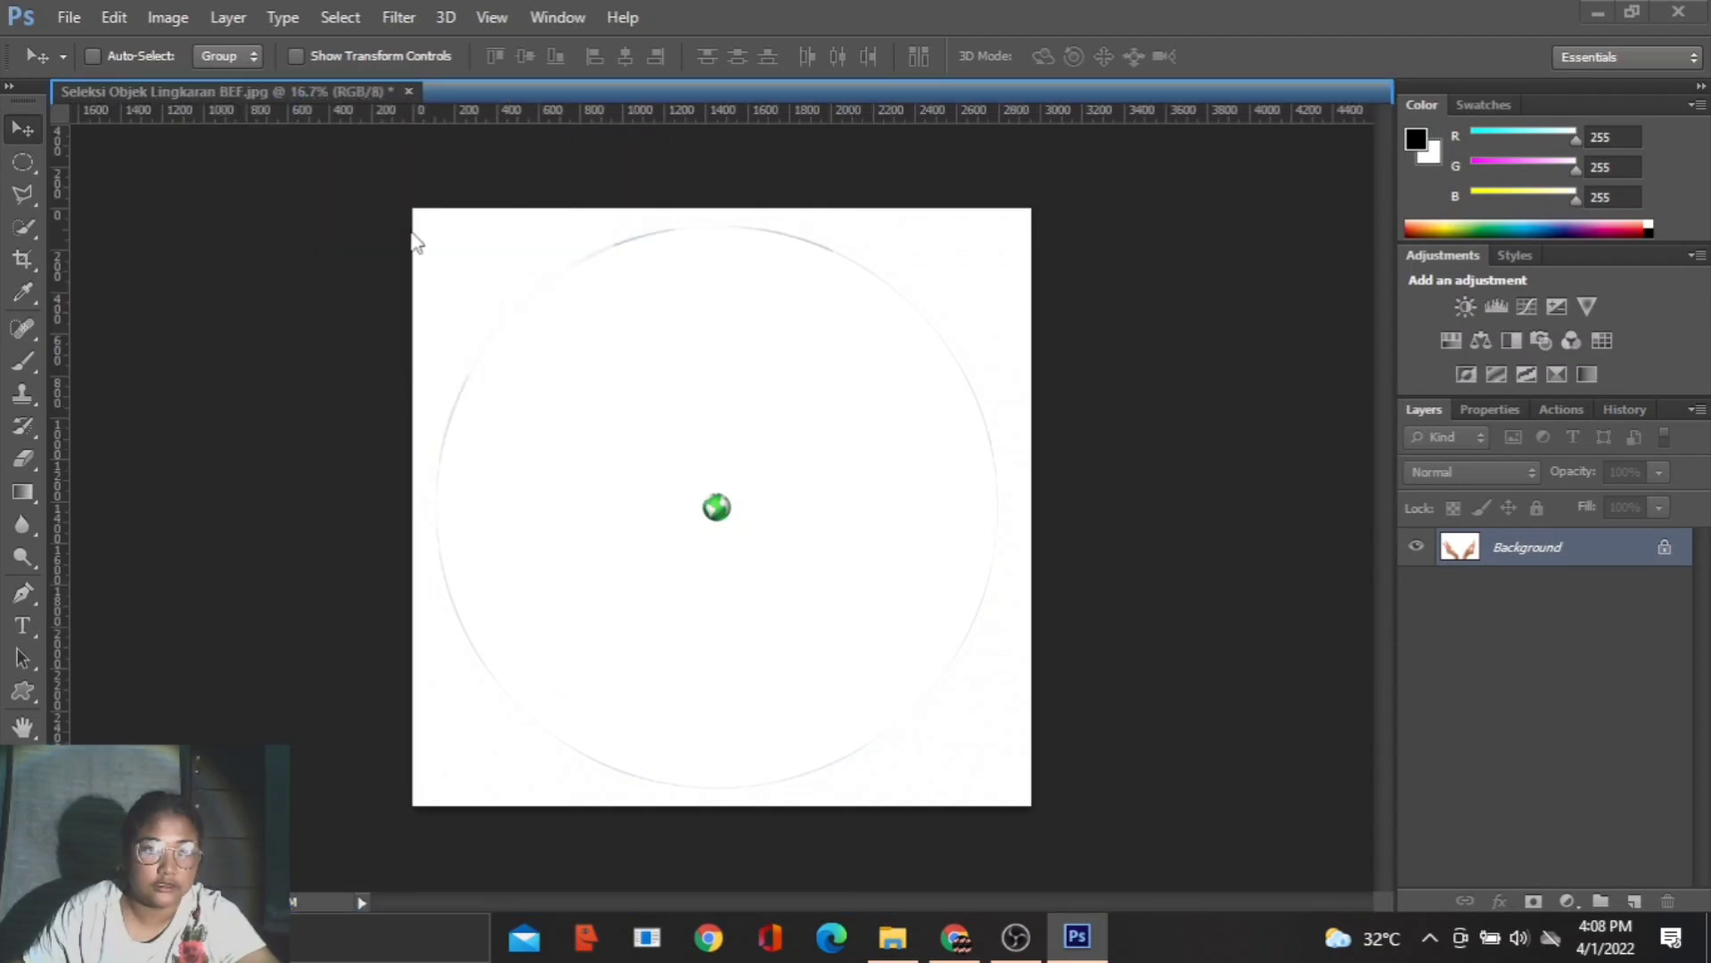
- Move the shrunken globe into the hands image download.jpeg and nudge it slightly upward between the two hands
click(319, 87)
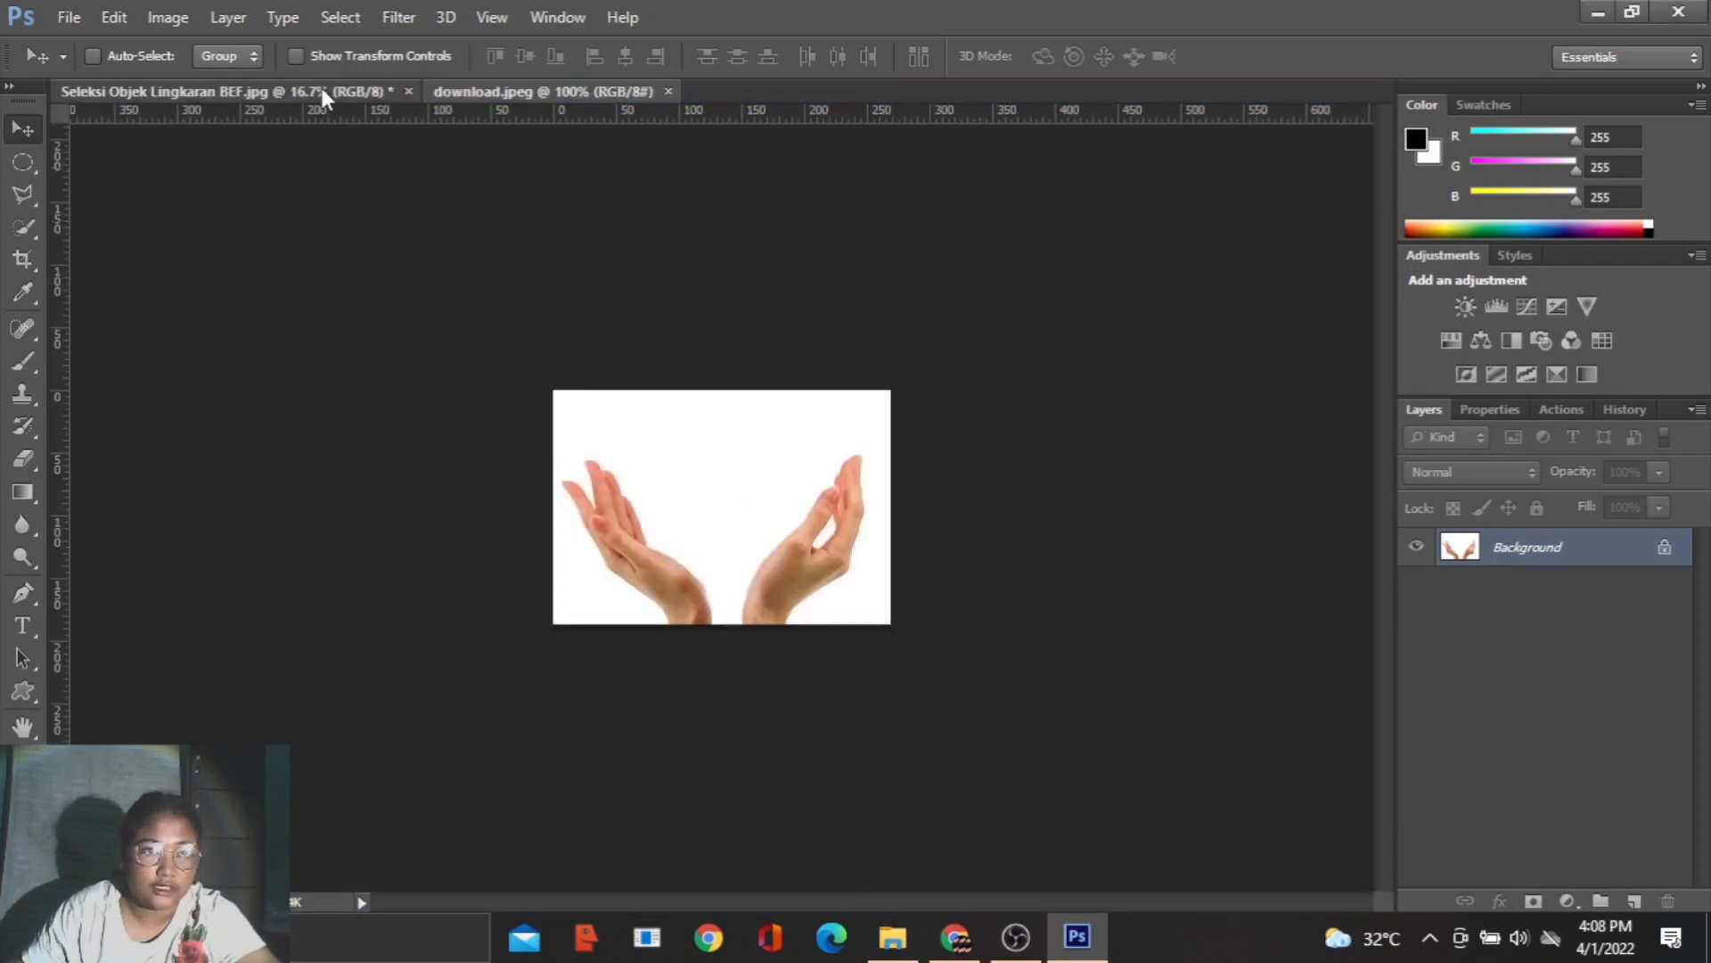
drag(722, 516, 717, 481)
key(ctrl+plus)
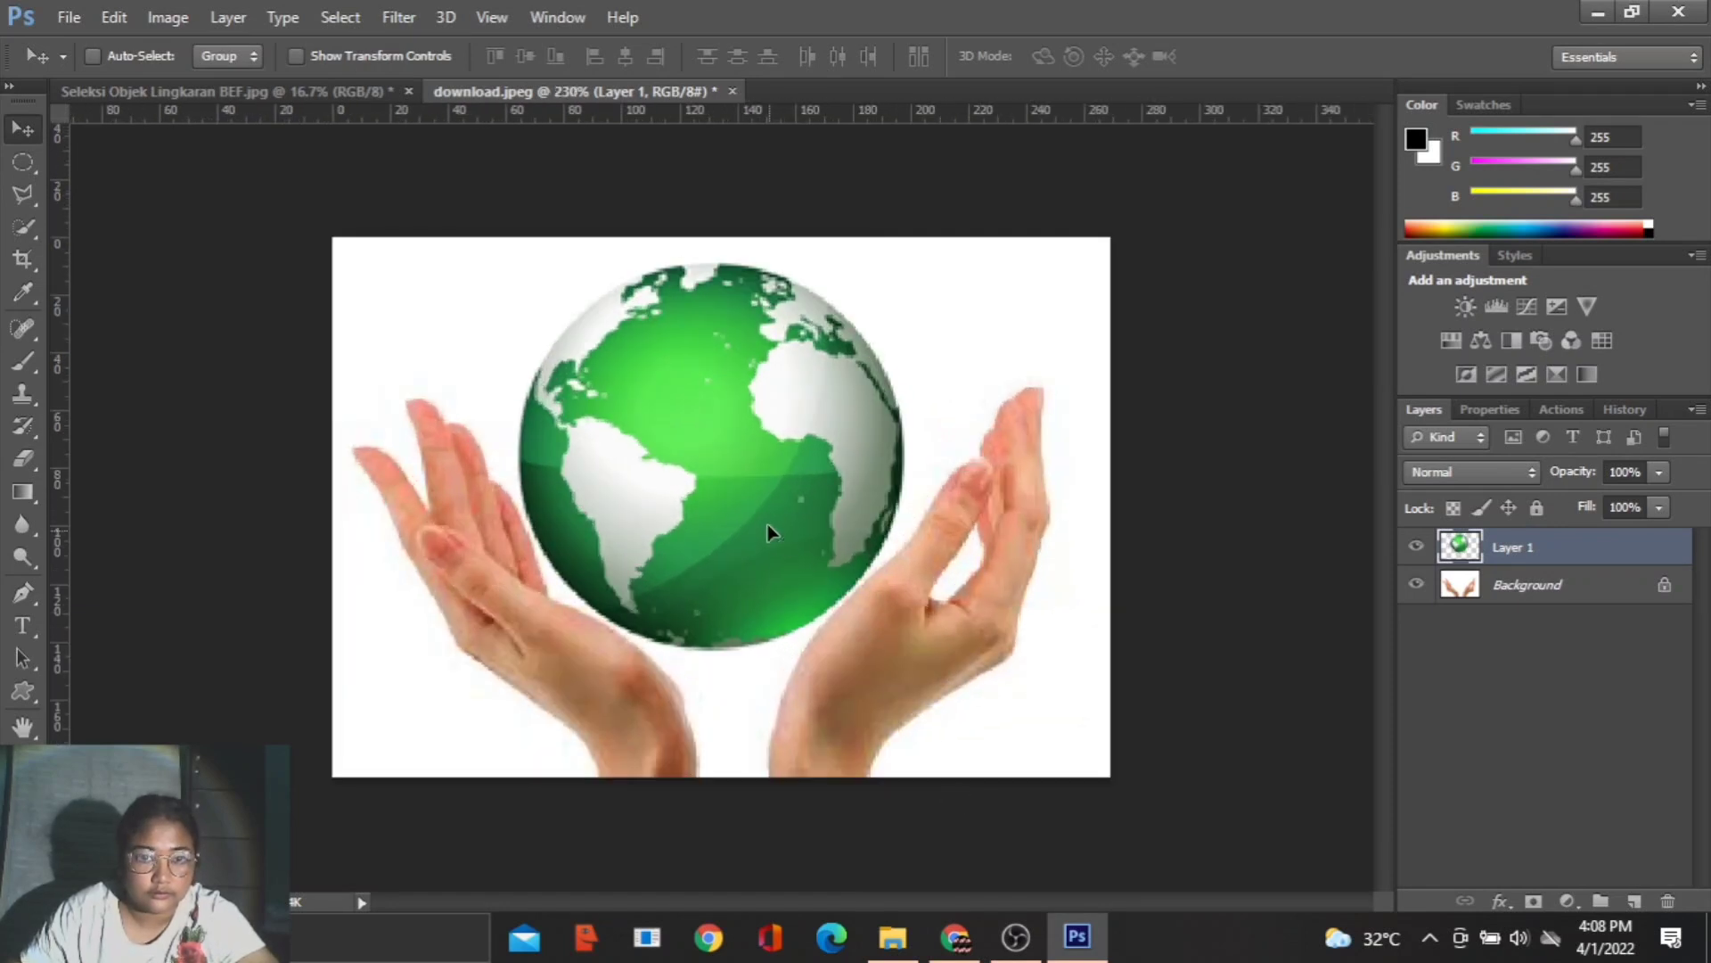
key(Up)
key(Up)
key(Up)
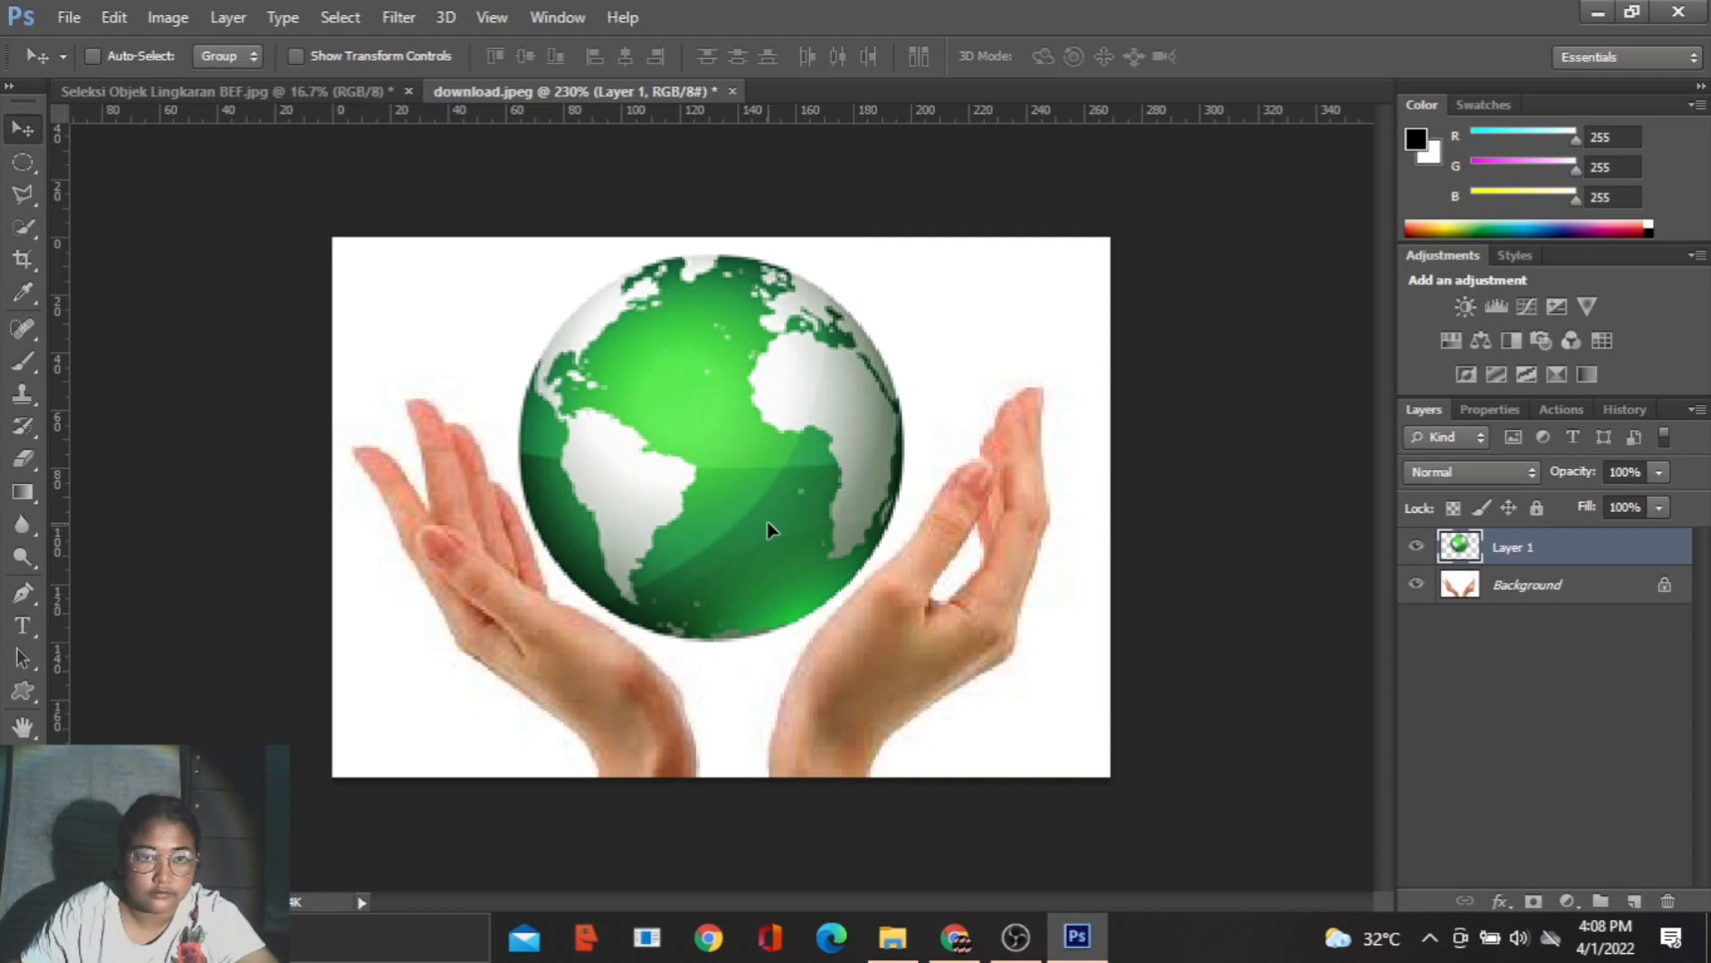
scroll(847, 681, down, 9)
scroll(847, 683, up, 1)
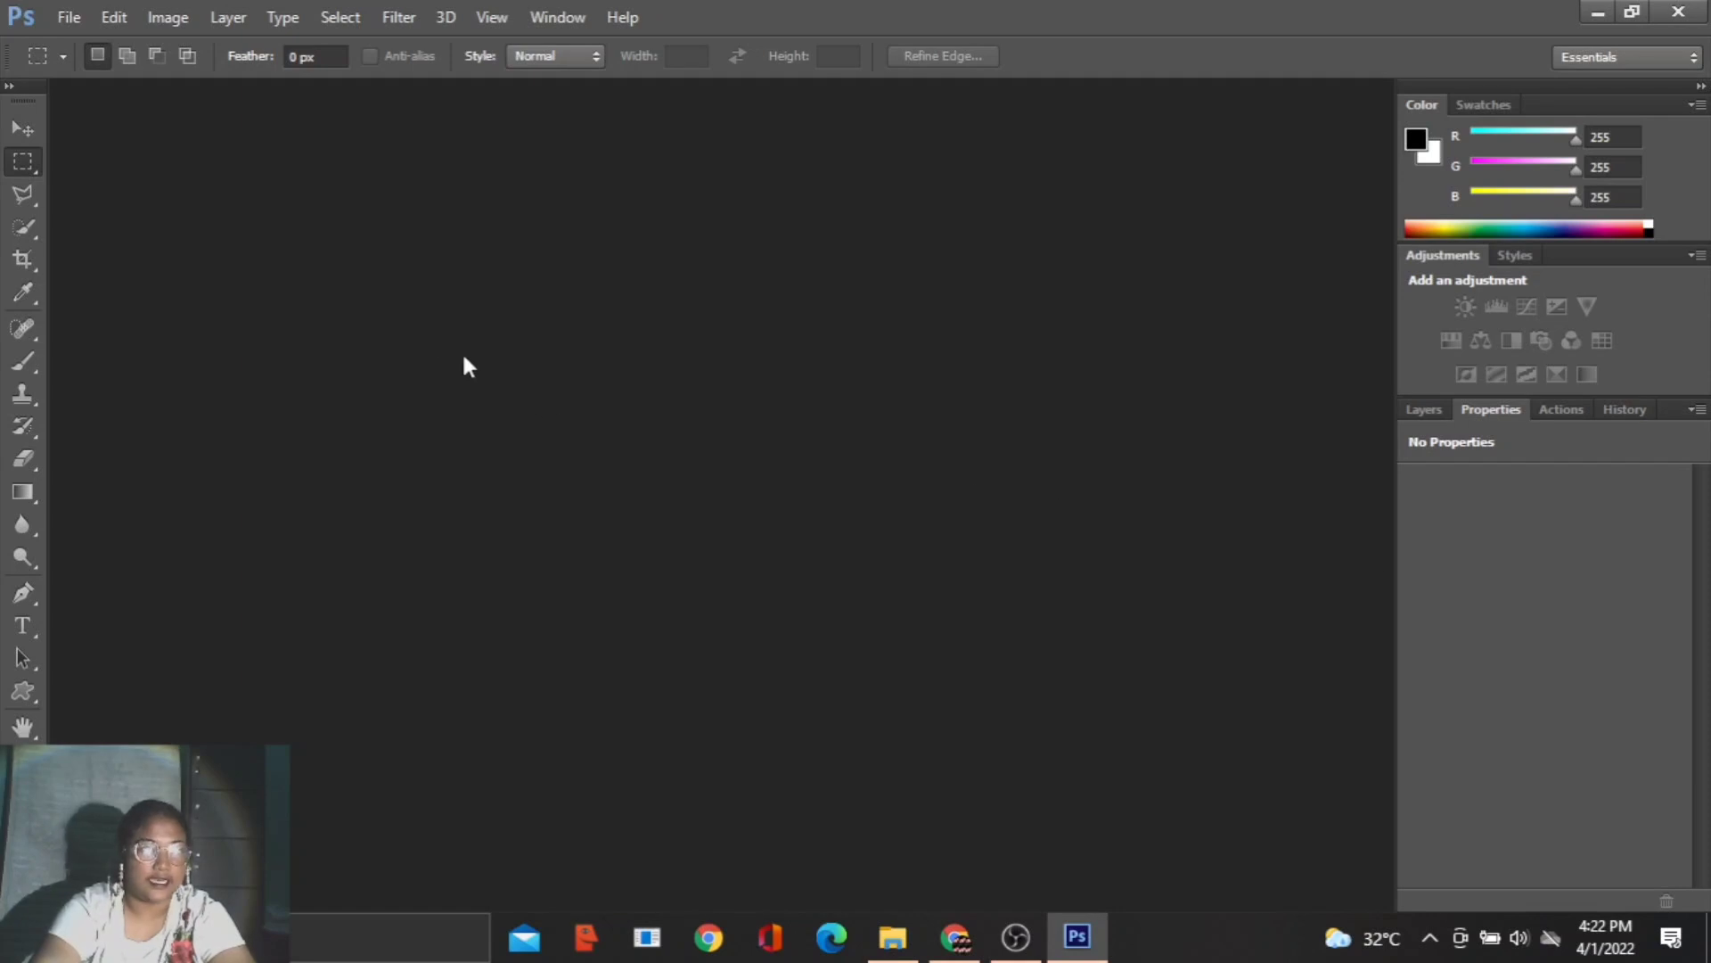
- Create a new 640 × 480 px document at 300 pixels/centimeter with transparent background contents and dock its window
click(55, 18)
click(41, 46)
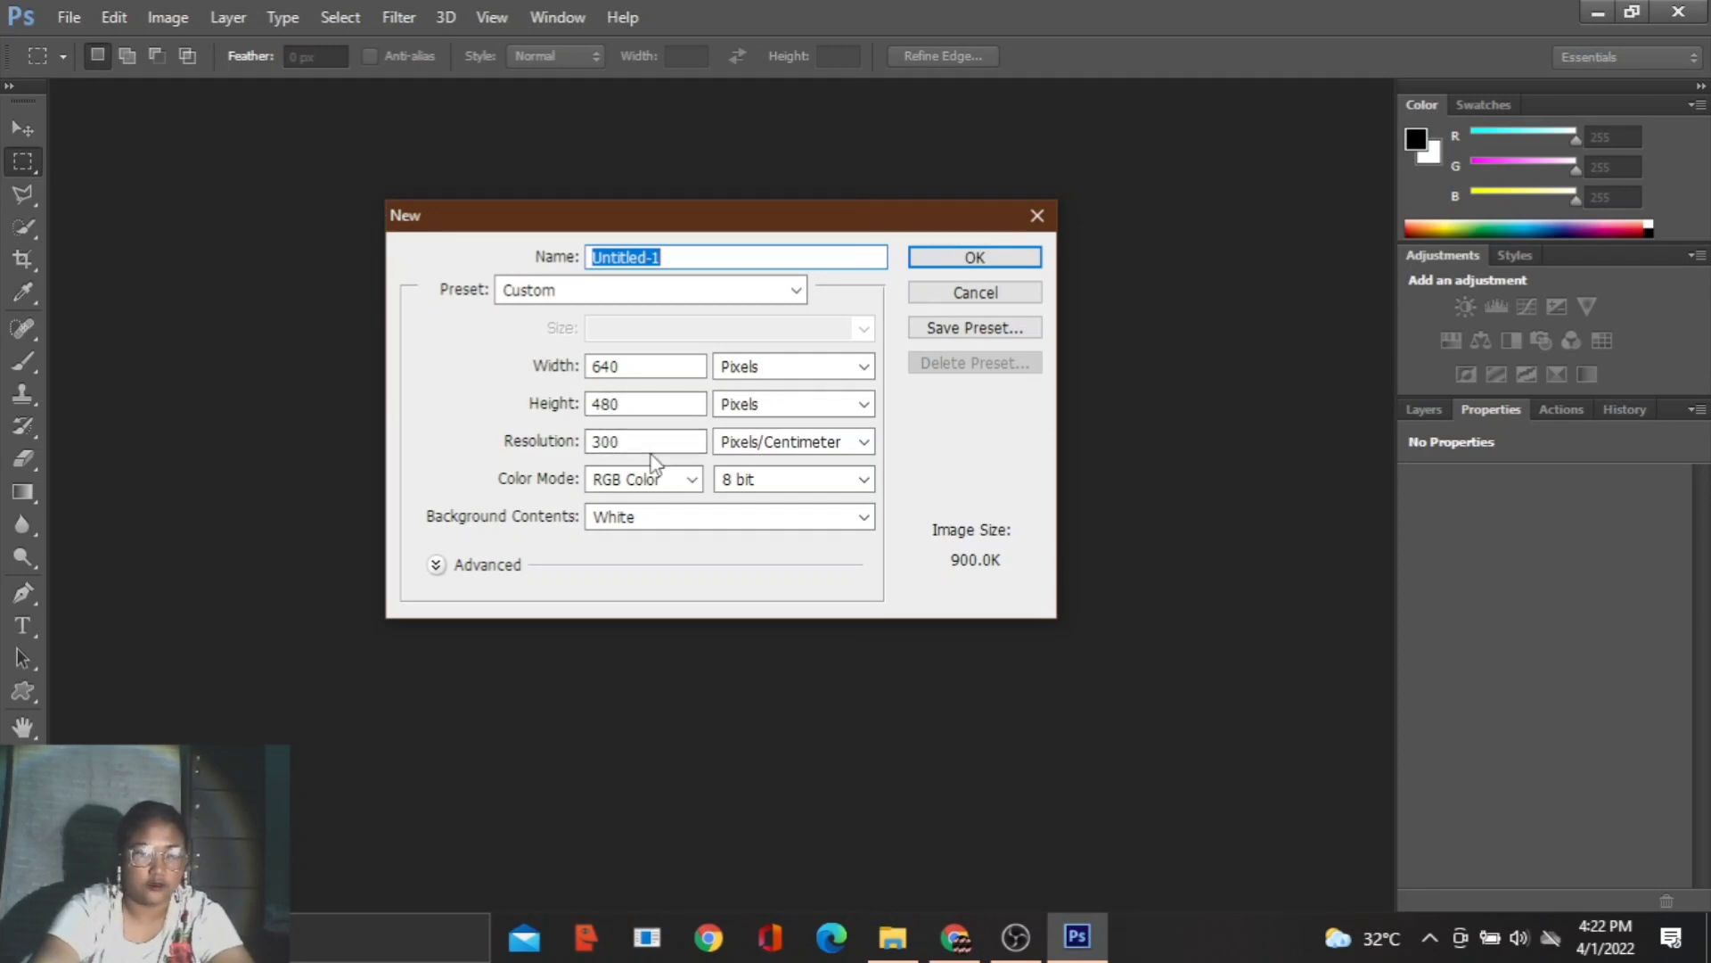
click(646, 519)
click(649, 582)
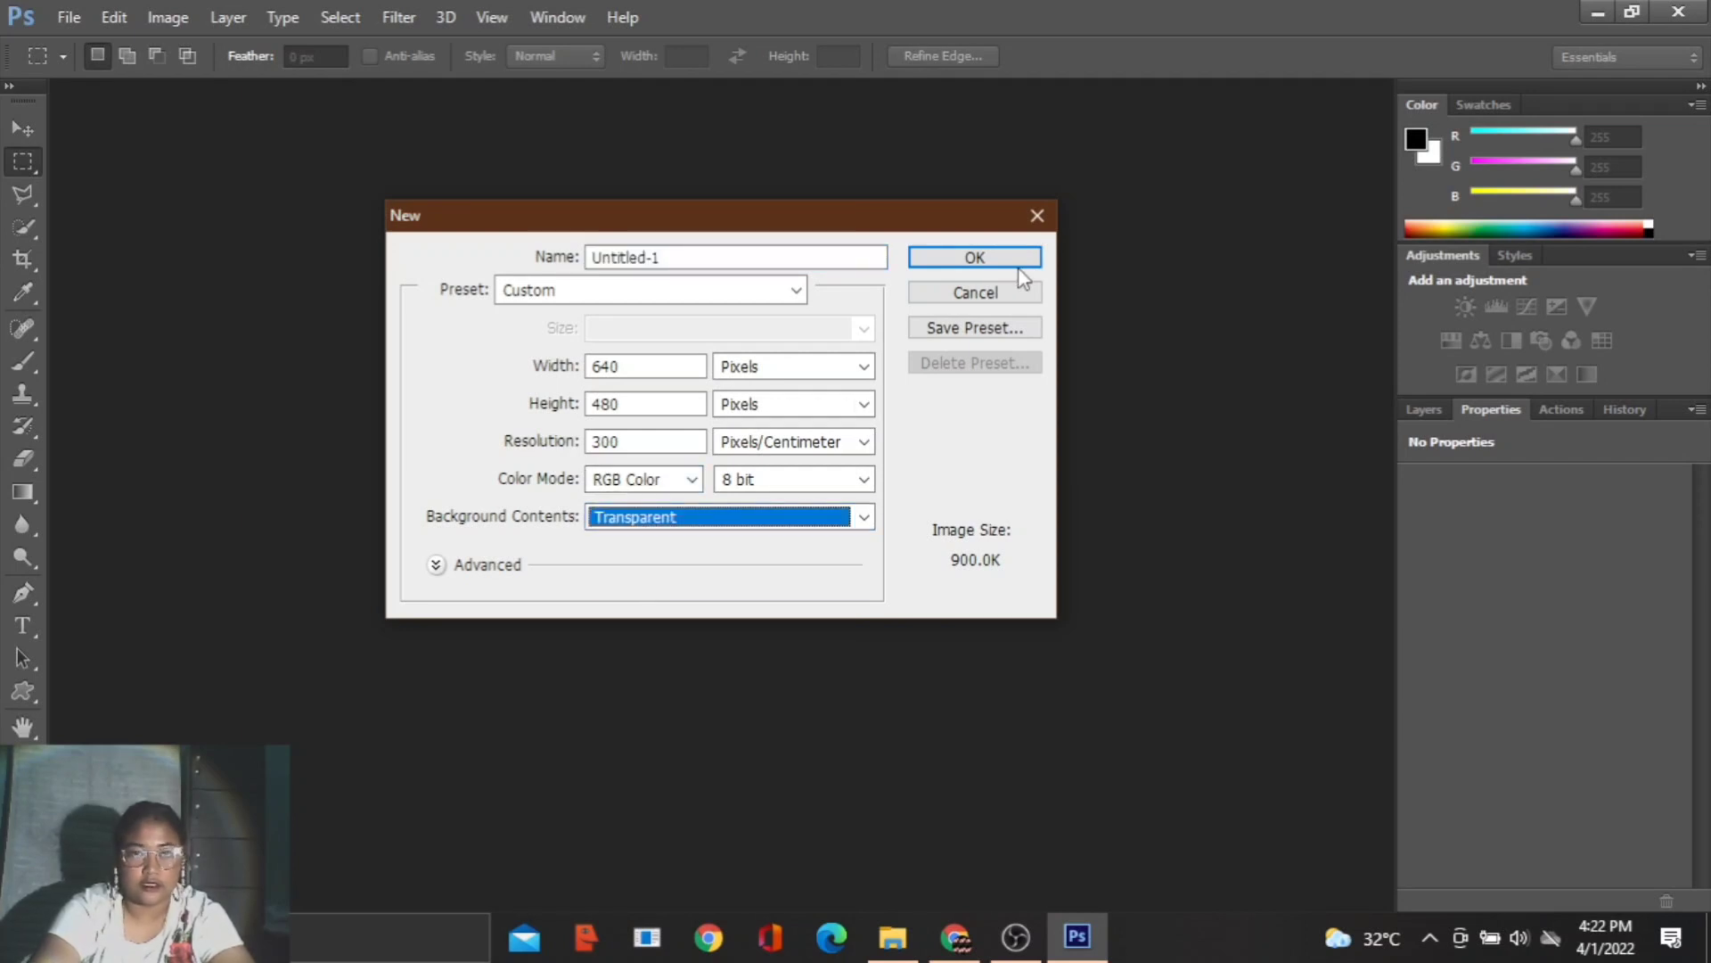
click(991, 260)
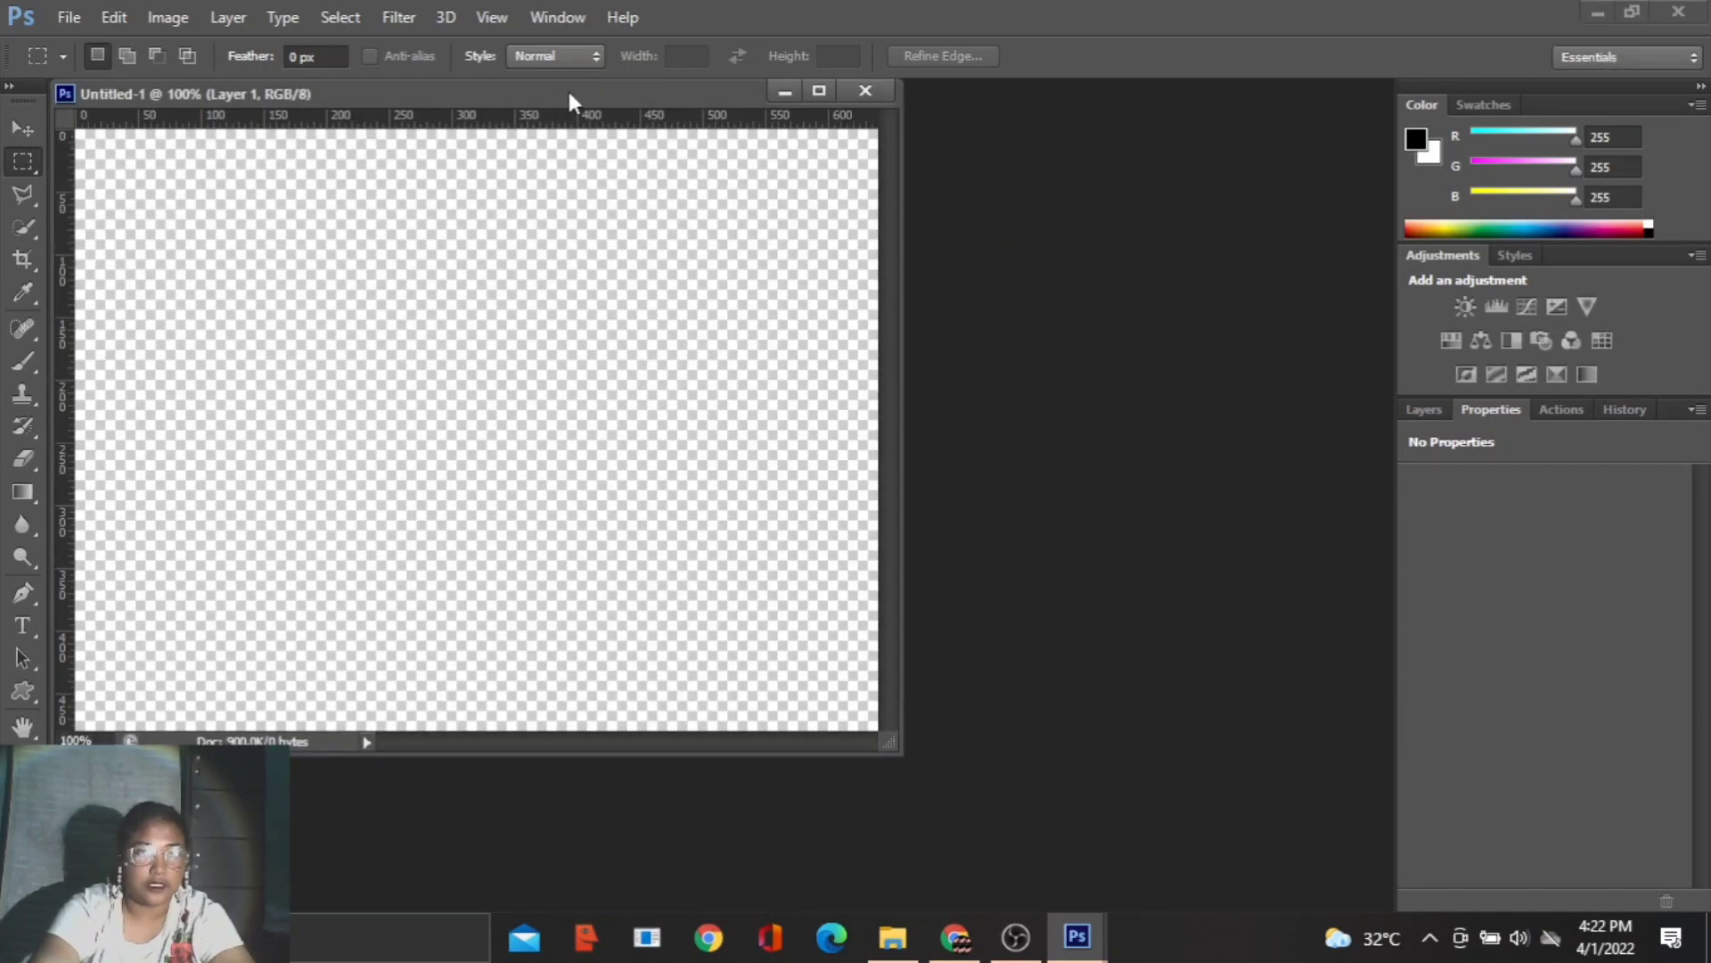
drag(567, 87, 597, 77)
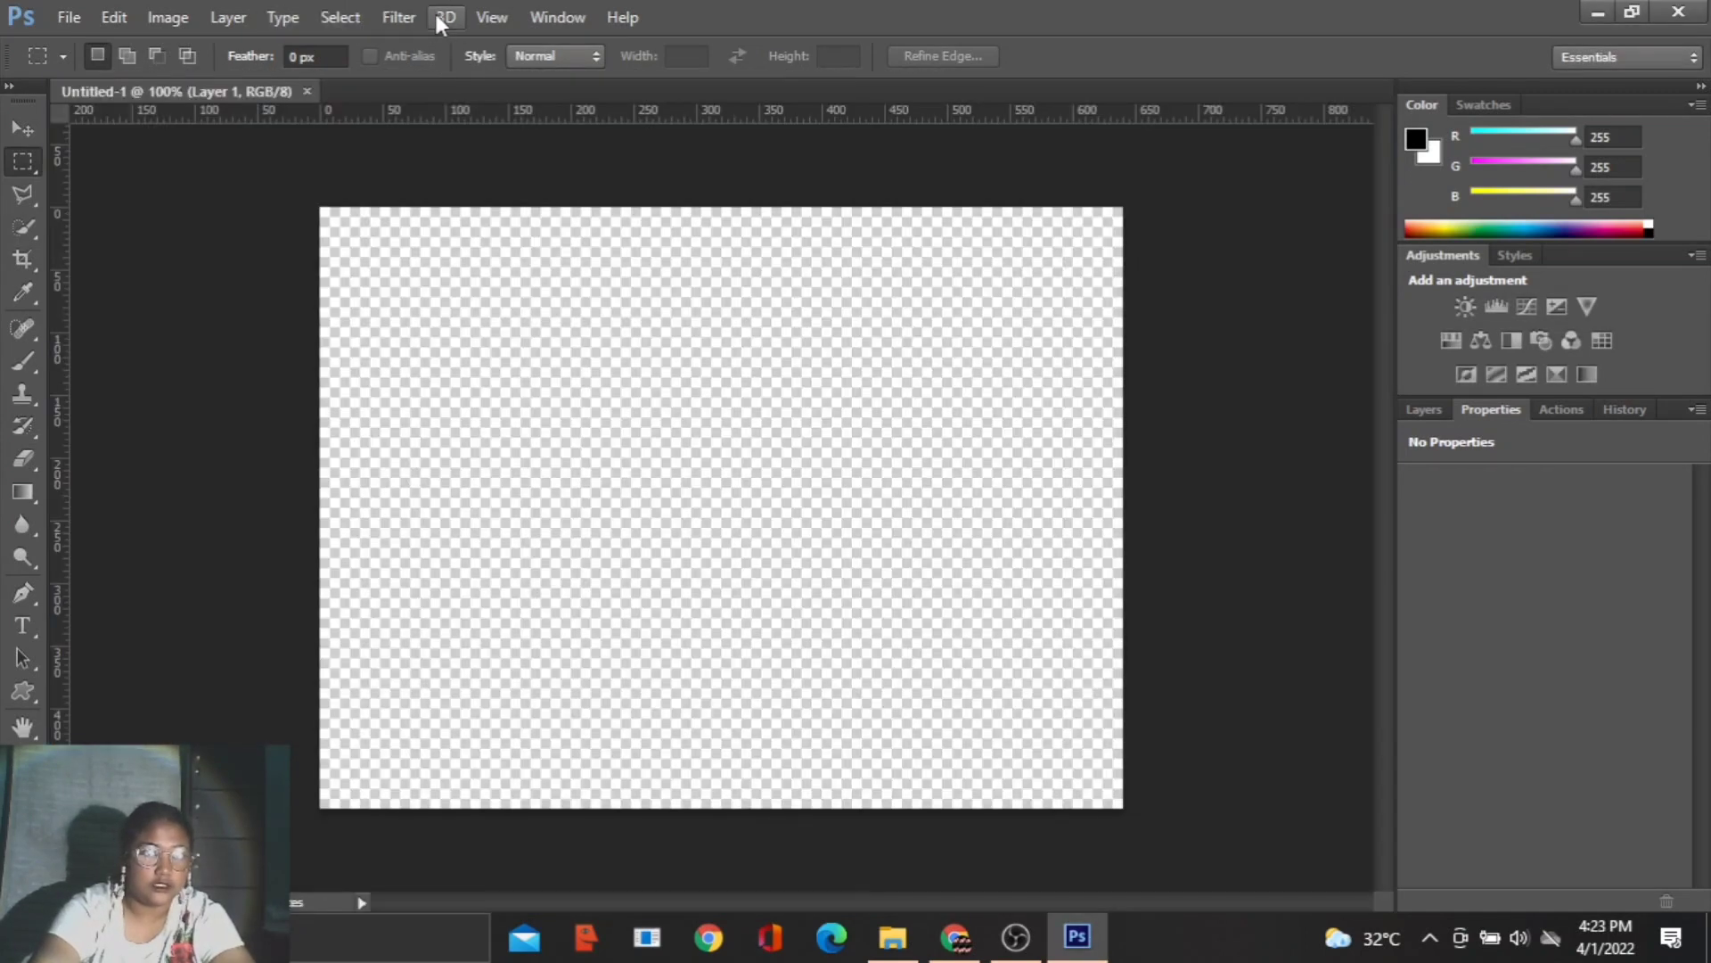
- Add a vertical guide at the 50% position of the transparent document
click(472, 18)
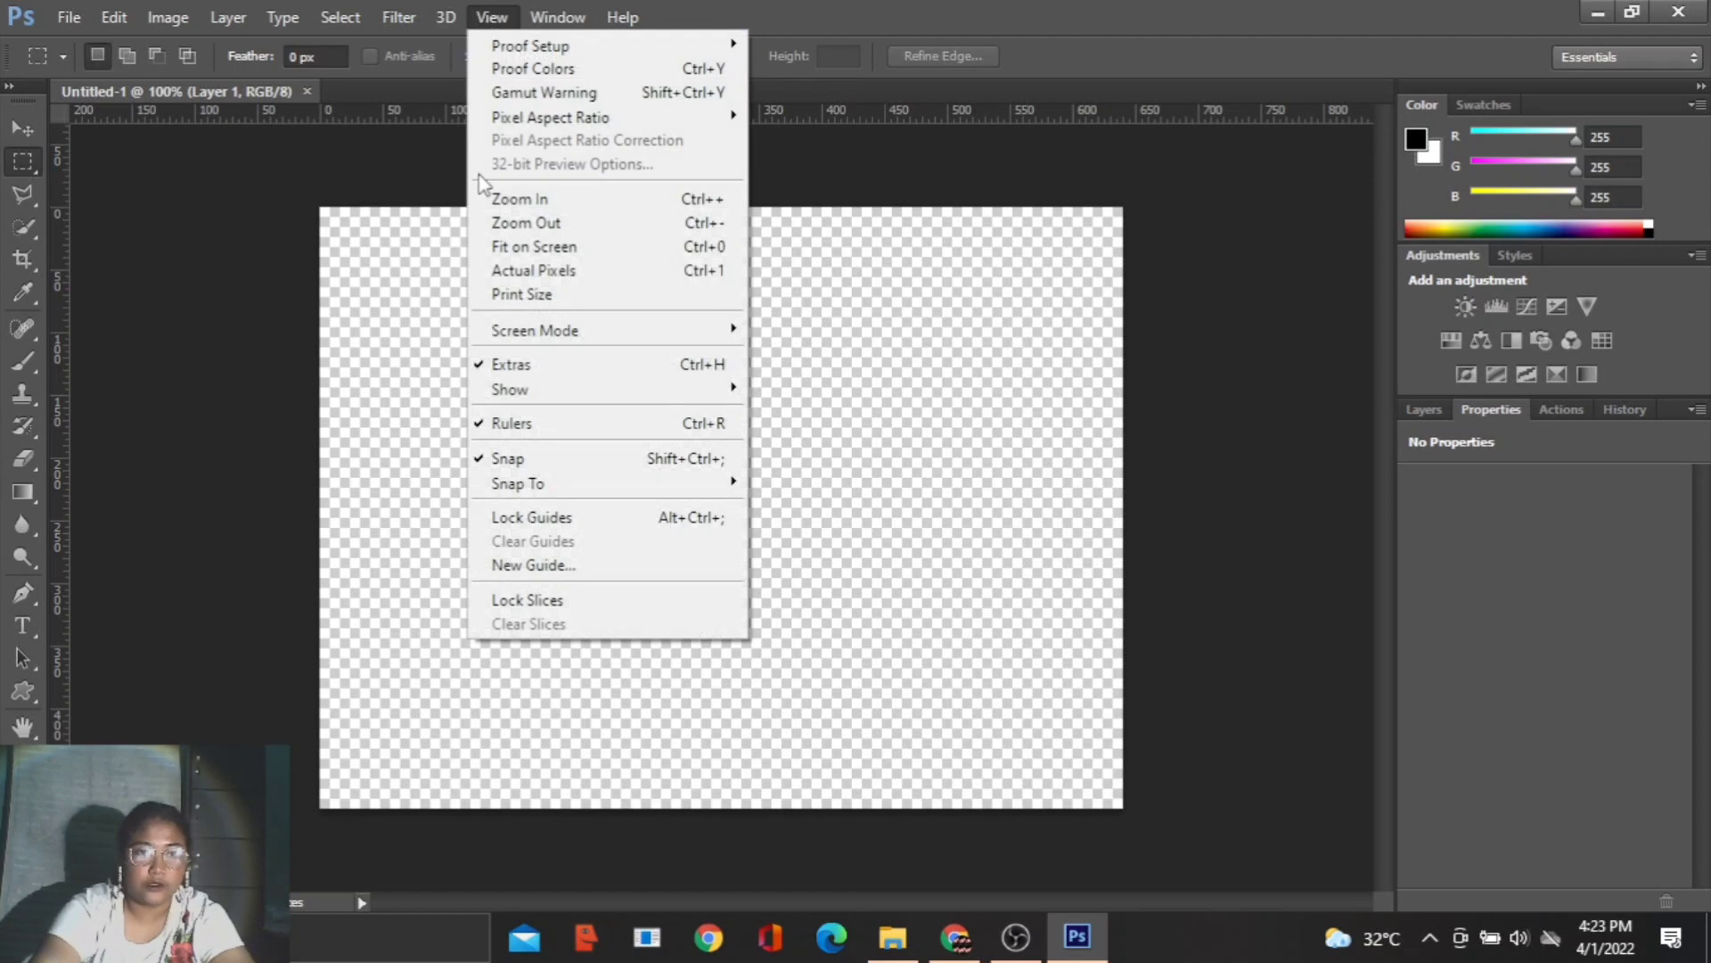
click(532, 565)
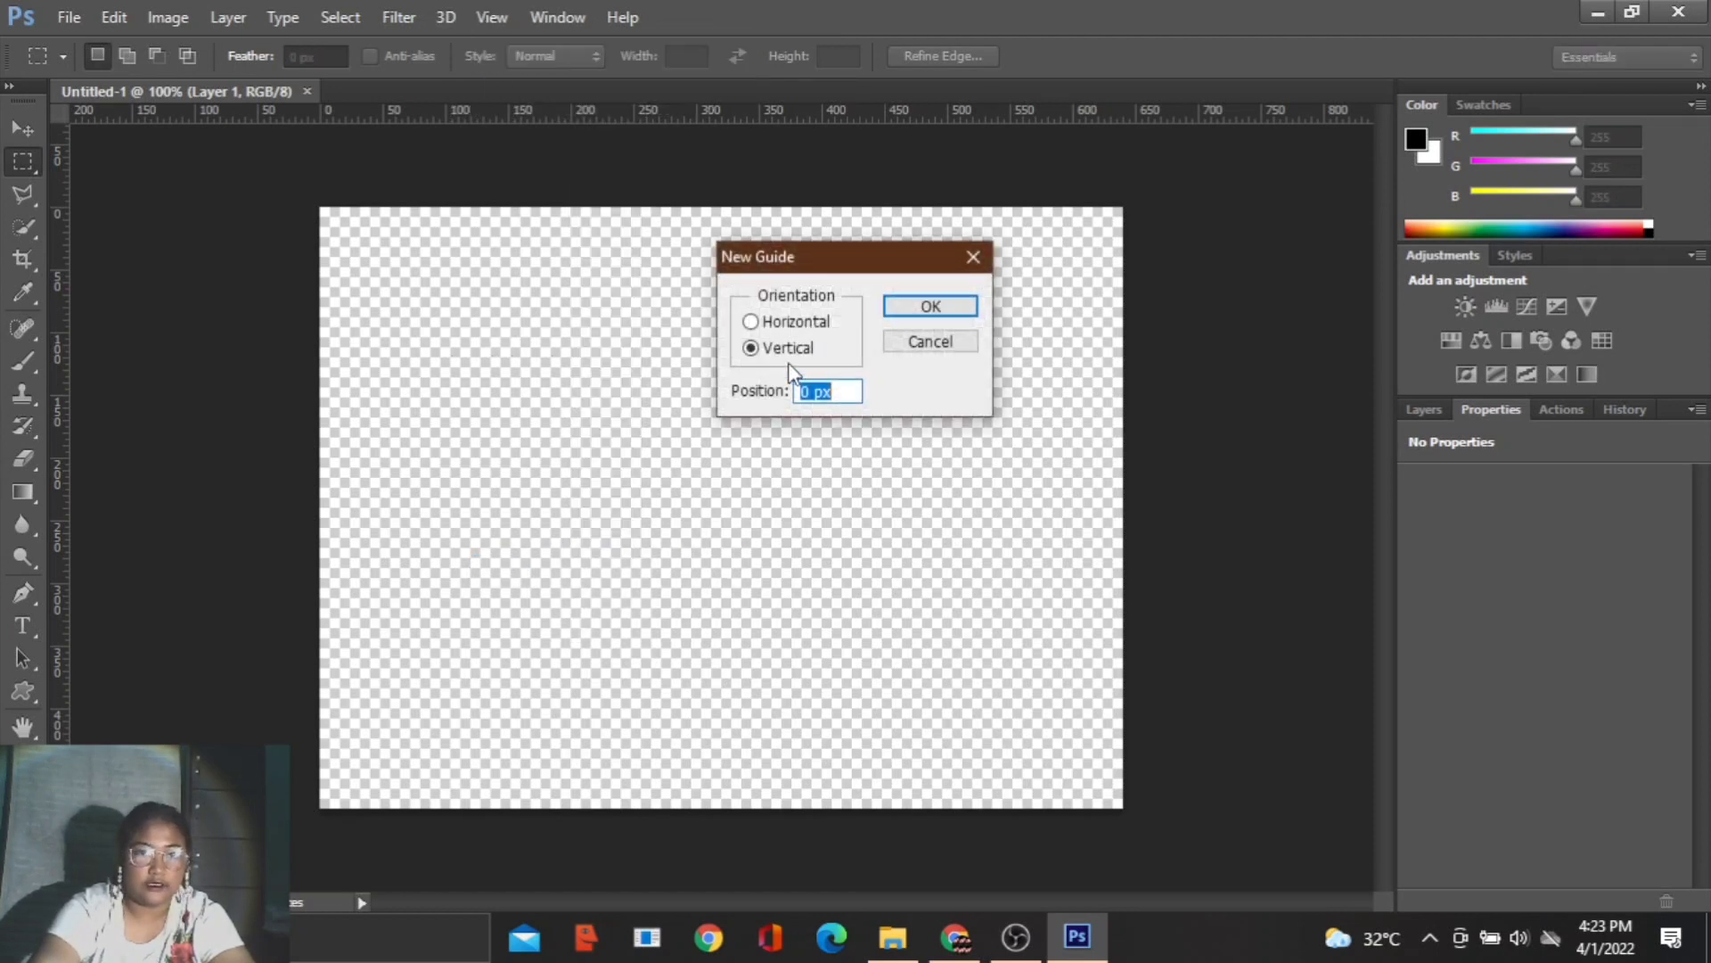
text(50)
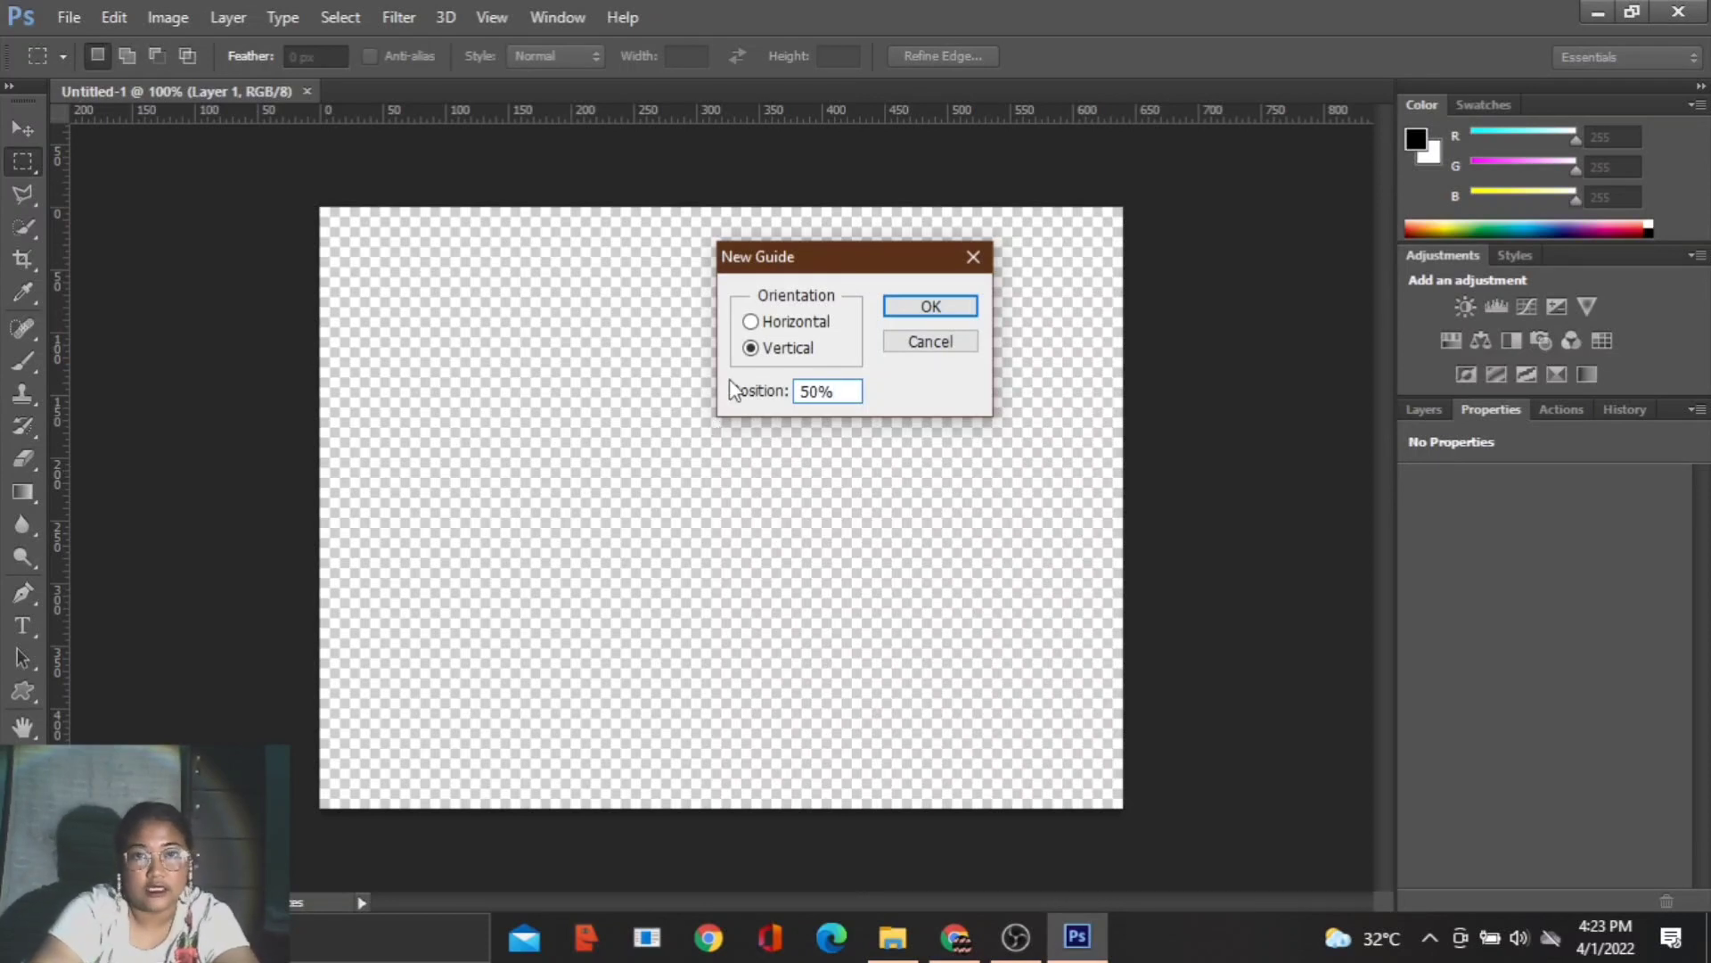
click(934, 307)
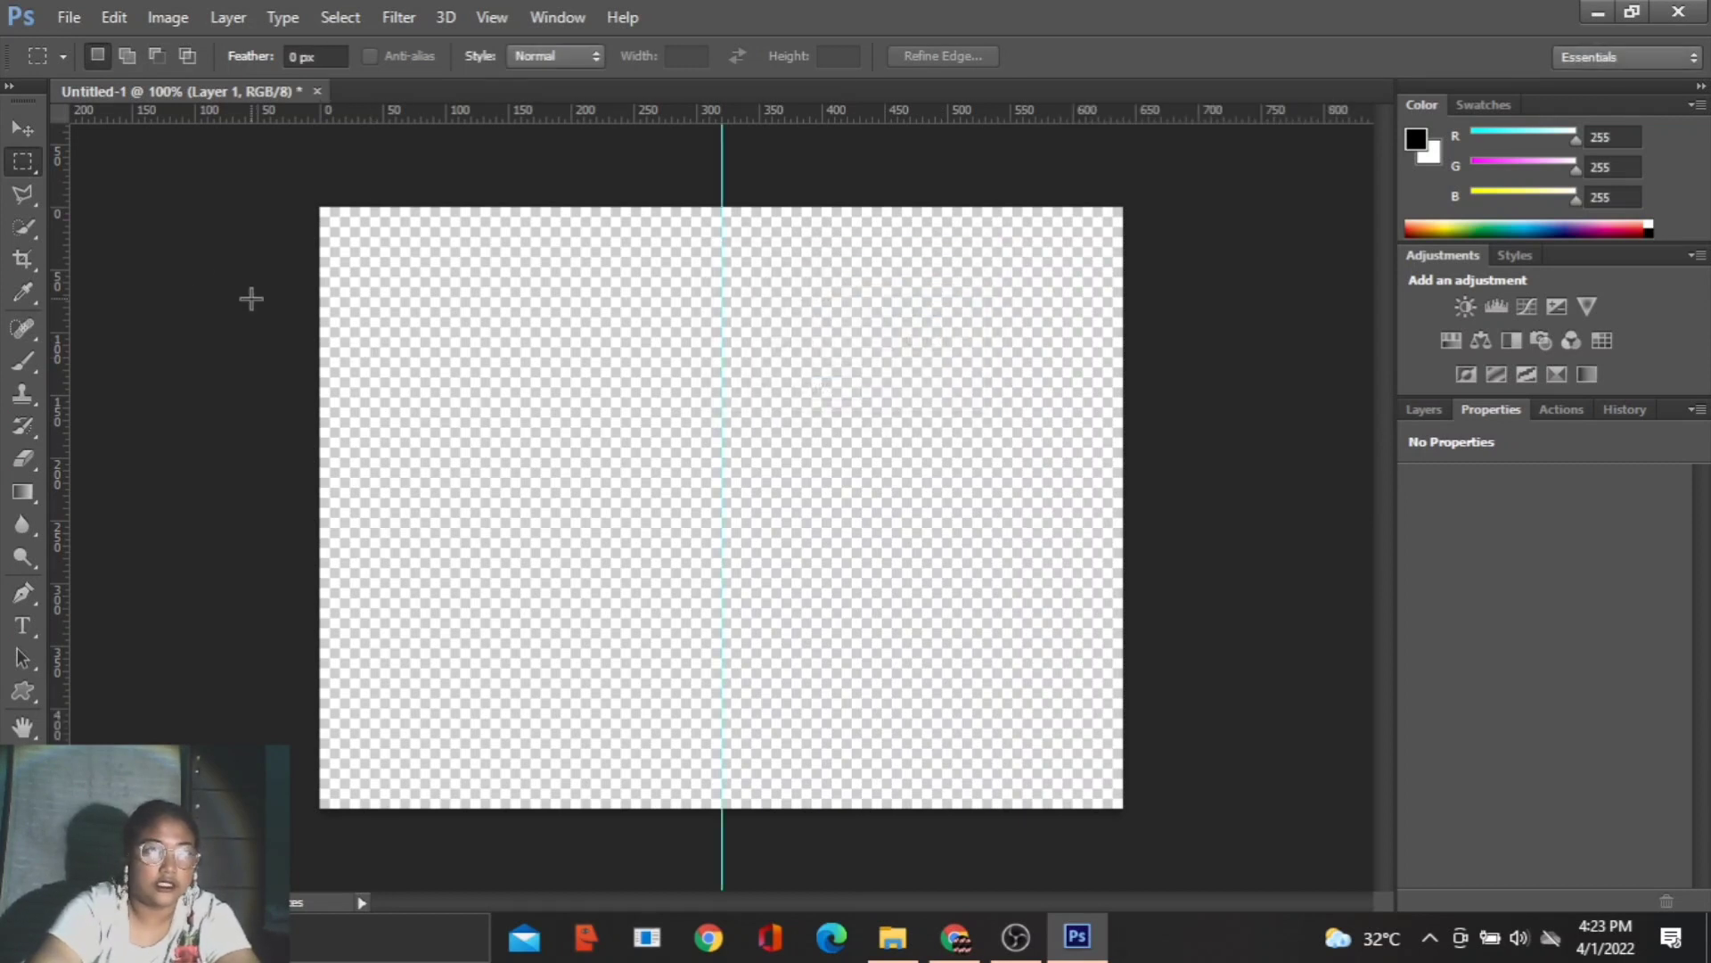
- Select the canvas half left of the guide with the Rectangular Marquee Tool, fill it with black, and deselect
right_click(22, 161)
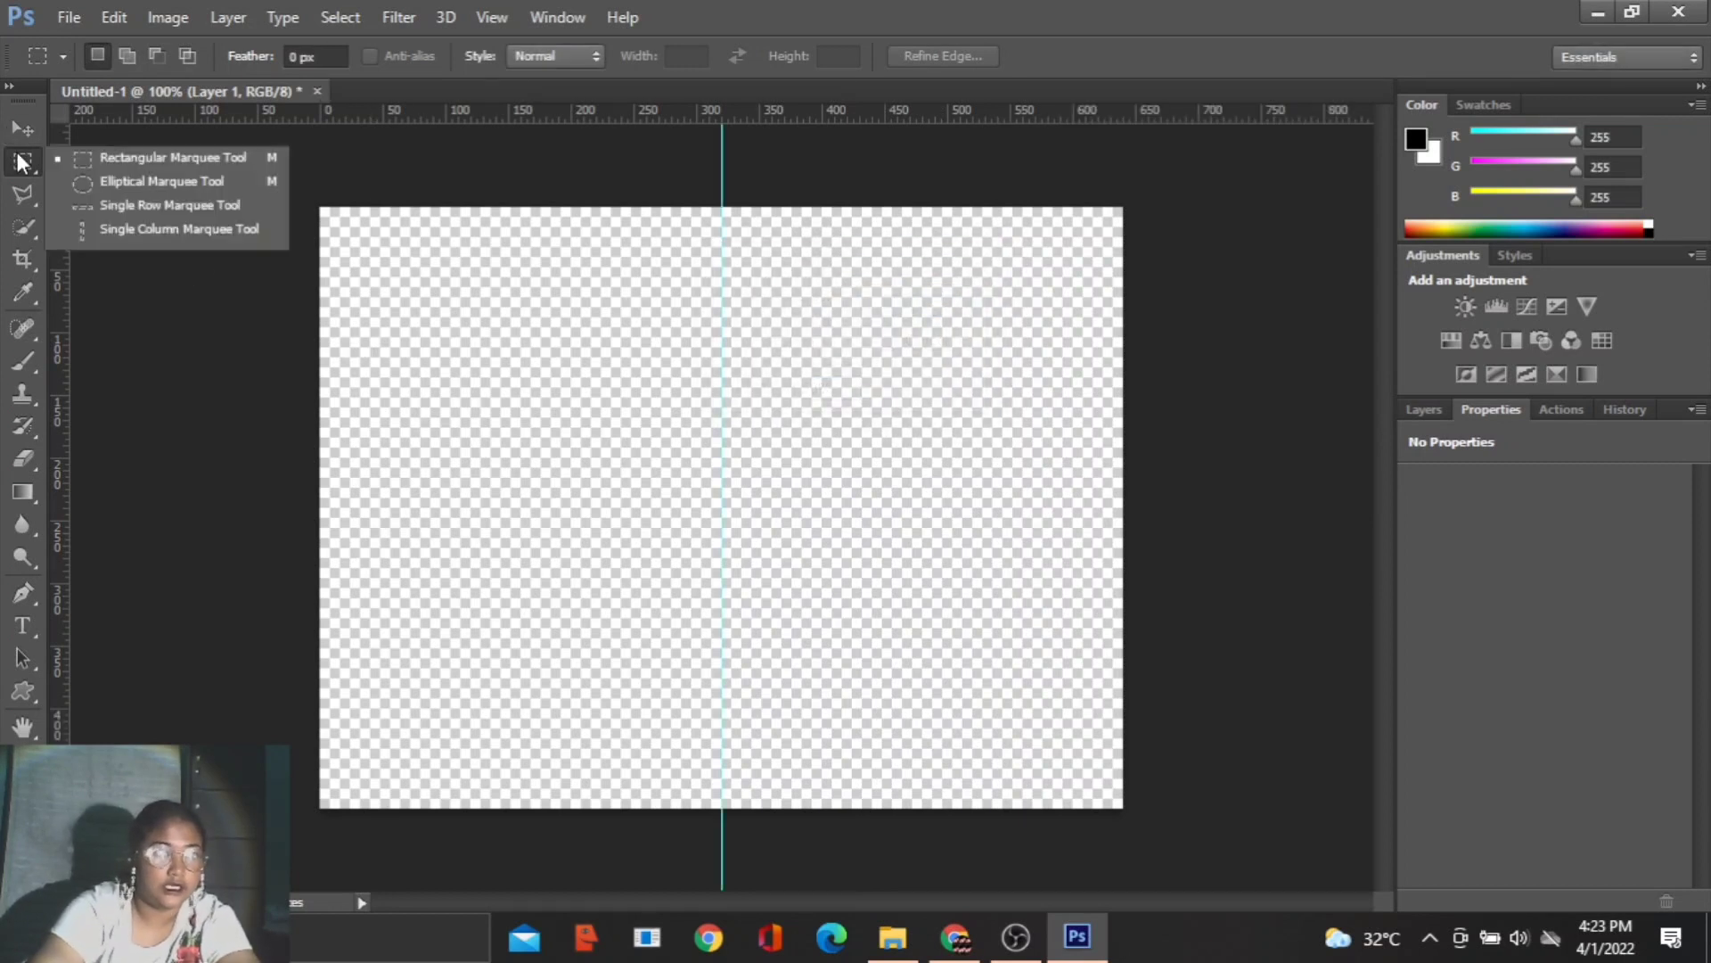
click(81, 157)
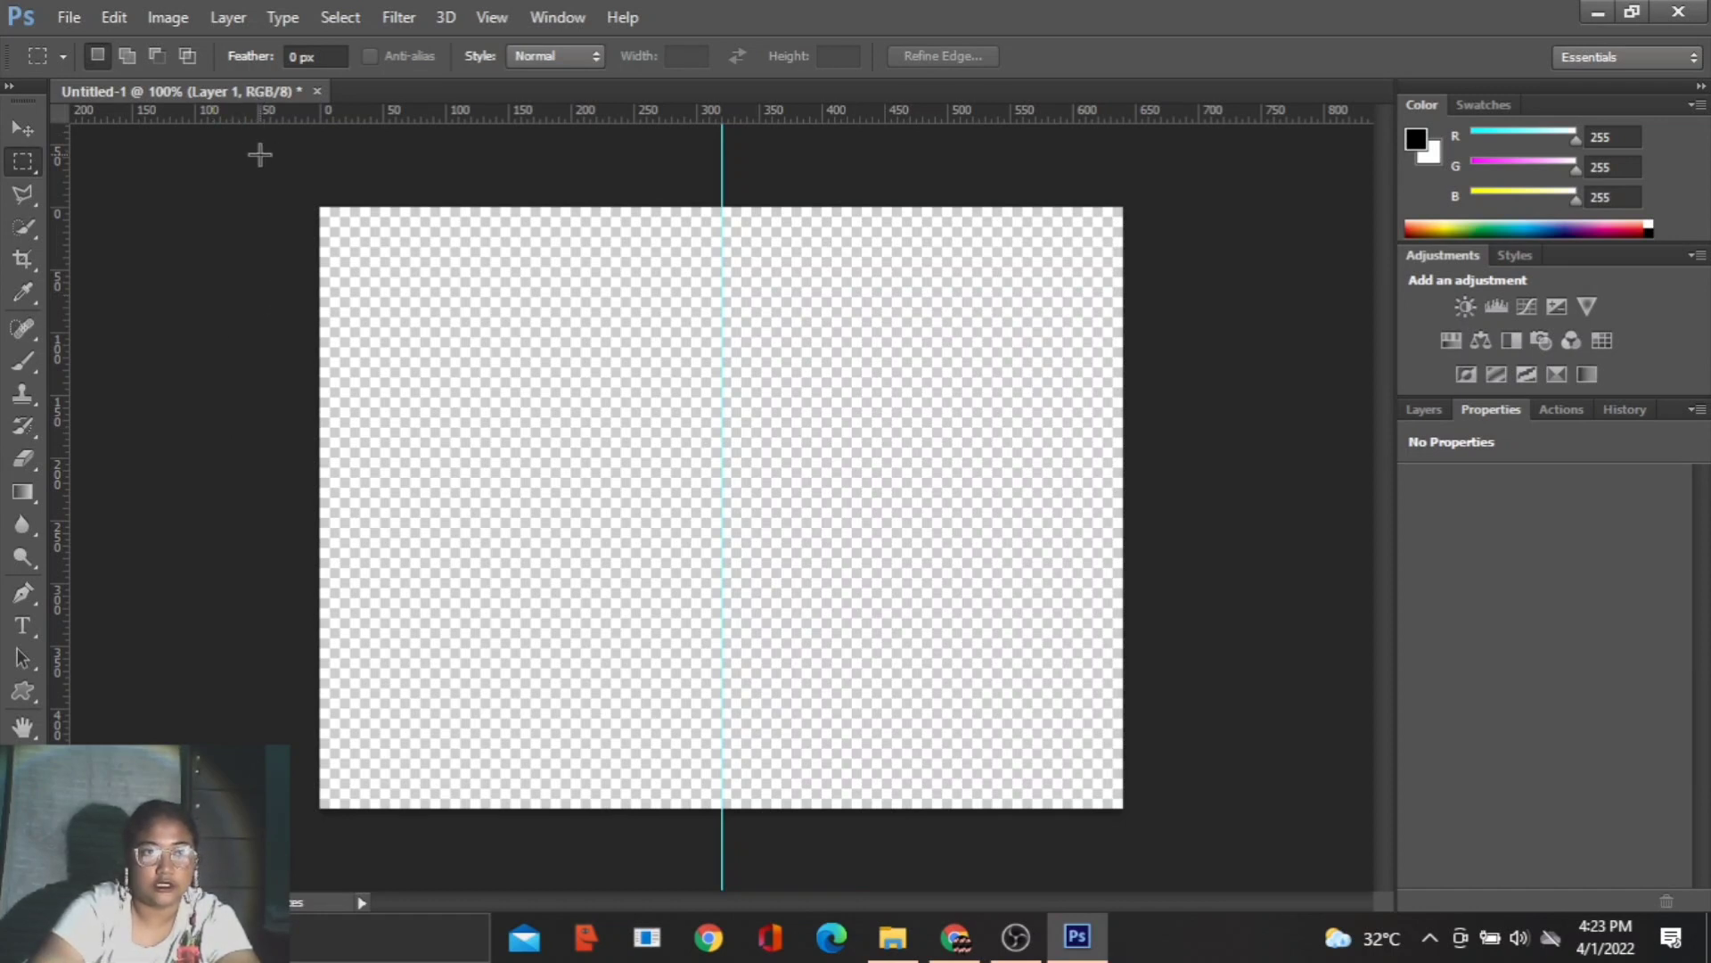
drag(321, 208, 719, 851)
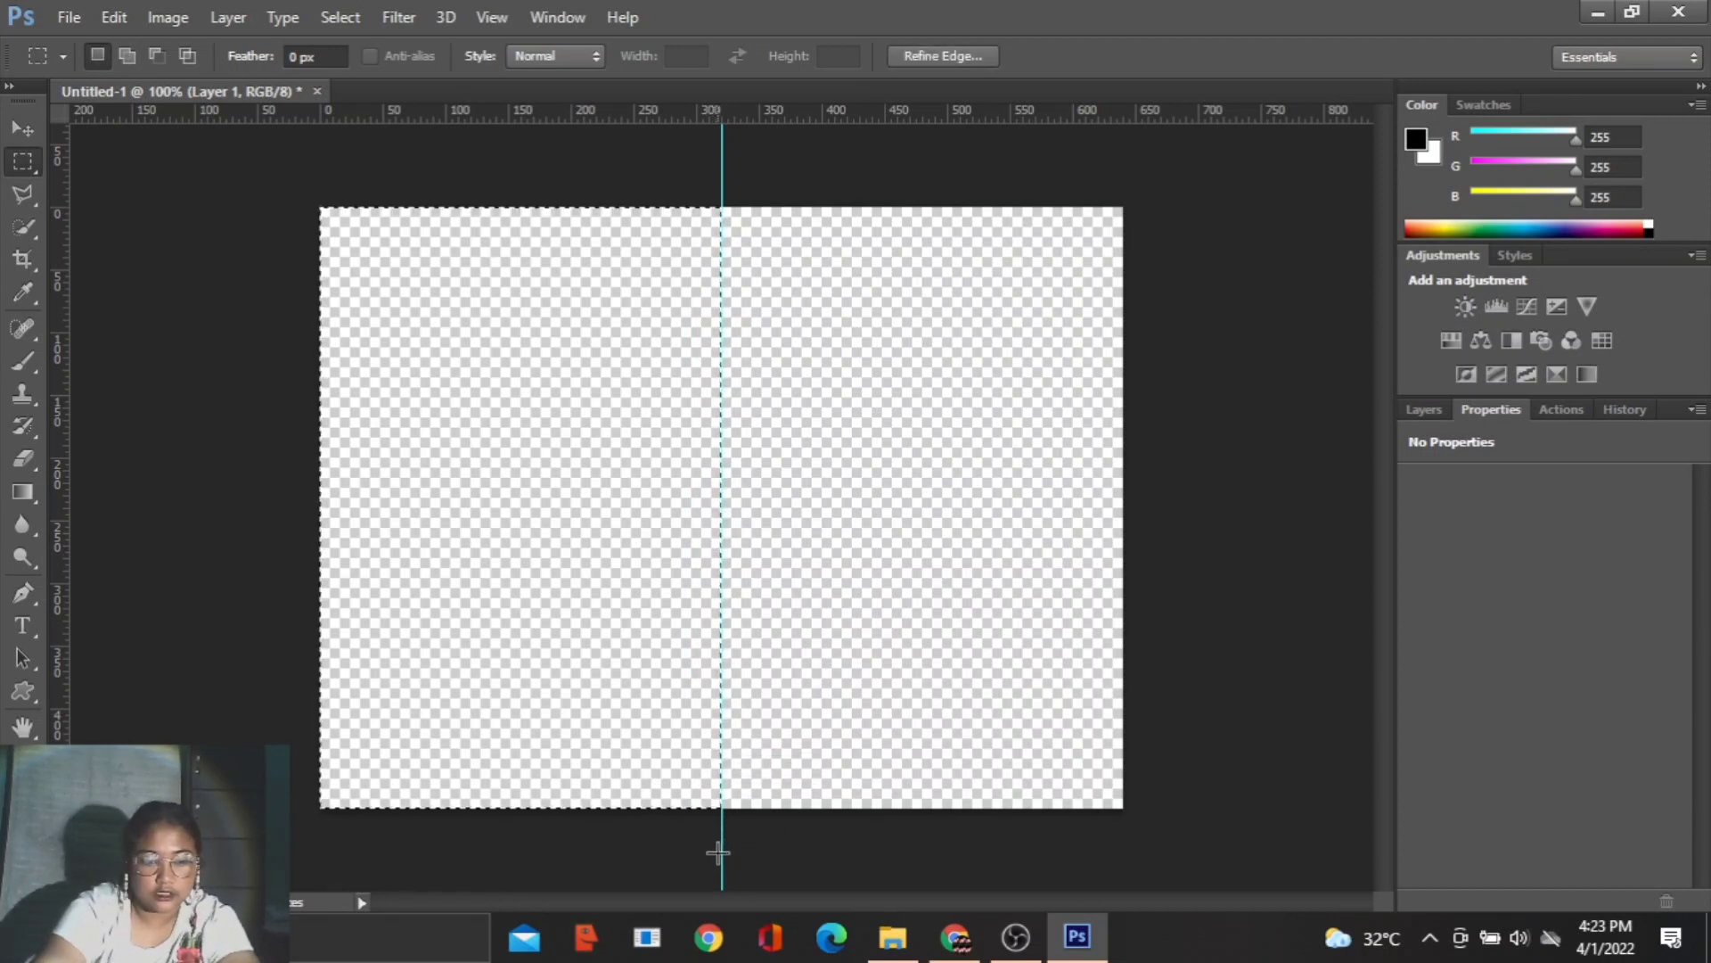
key(alt+BackSpace)
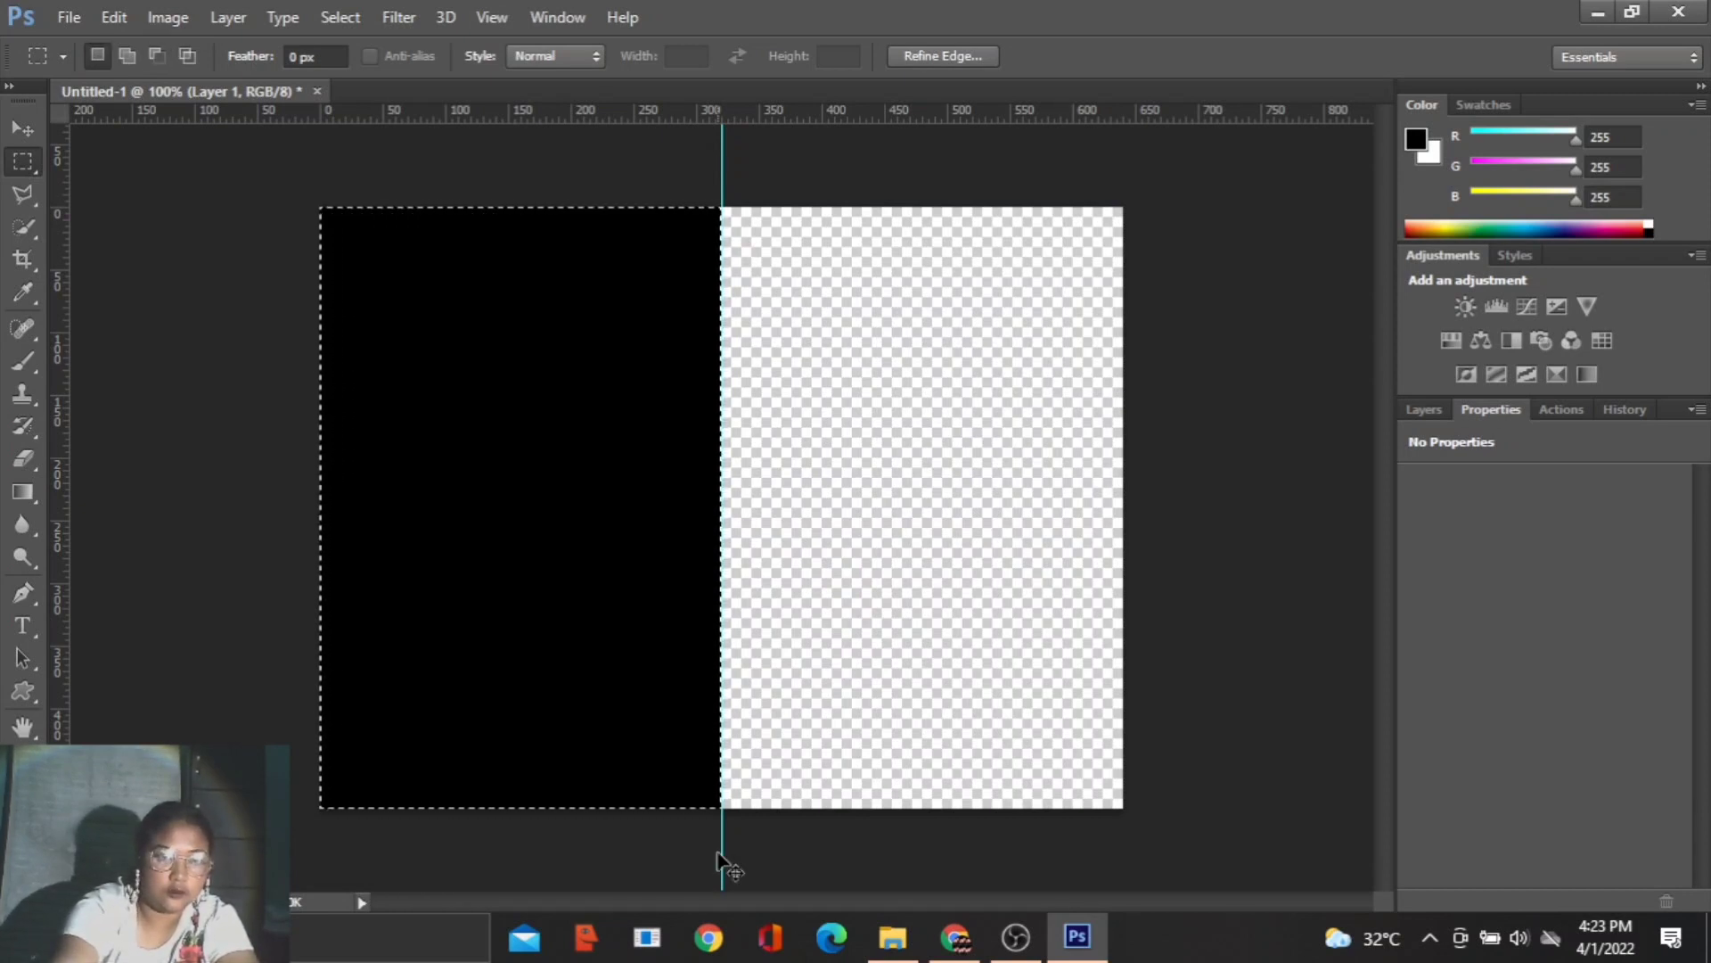
key(ctrl+d)
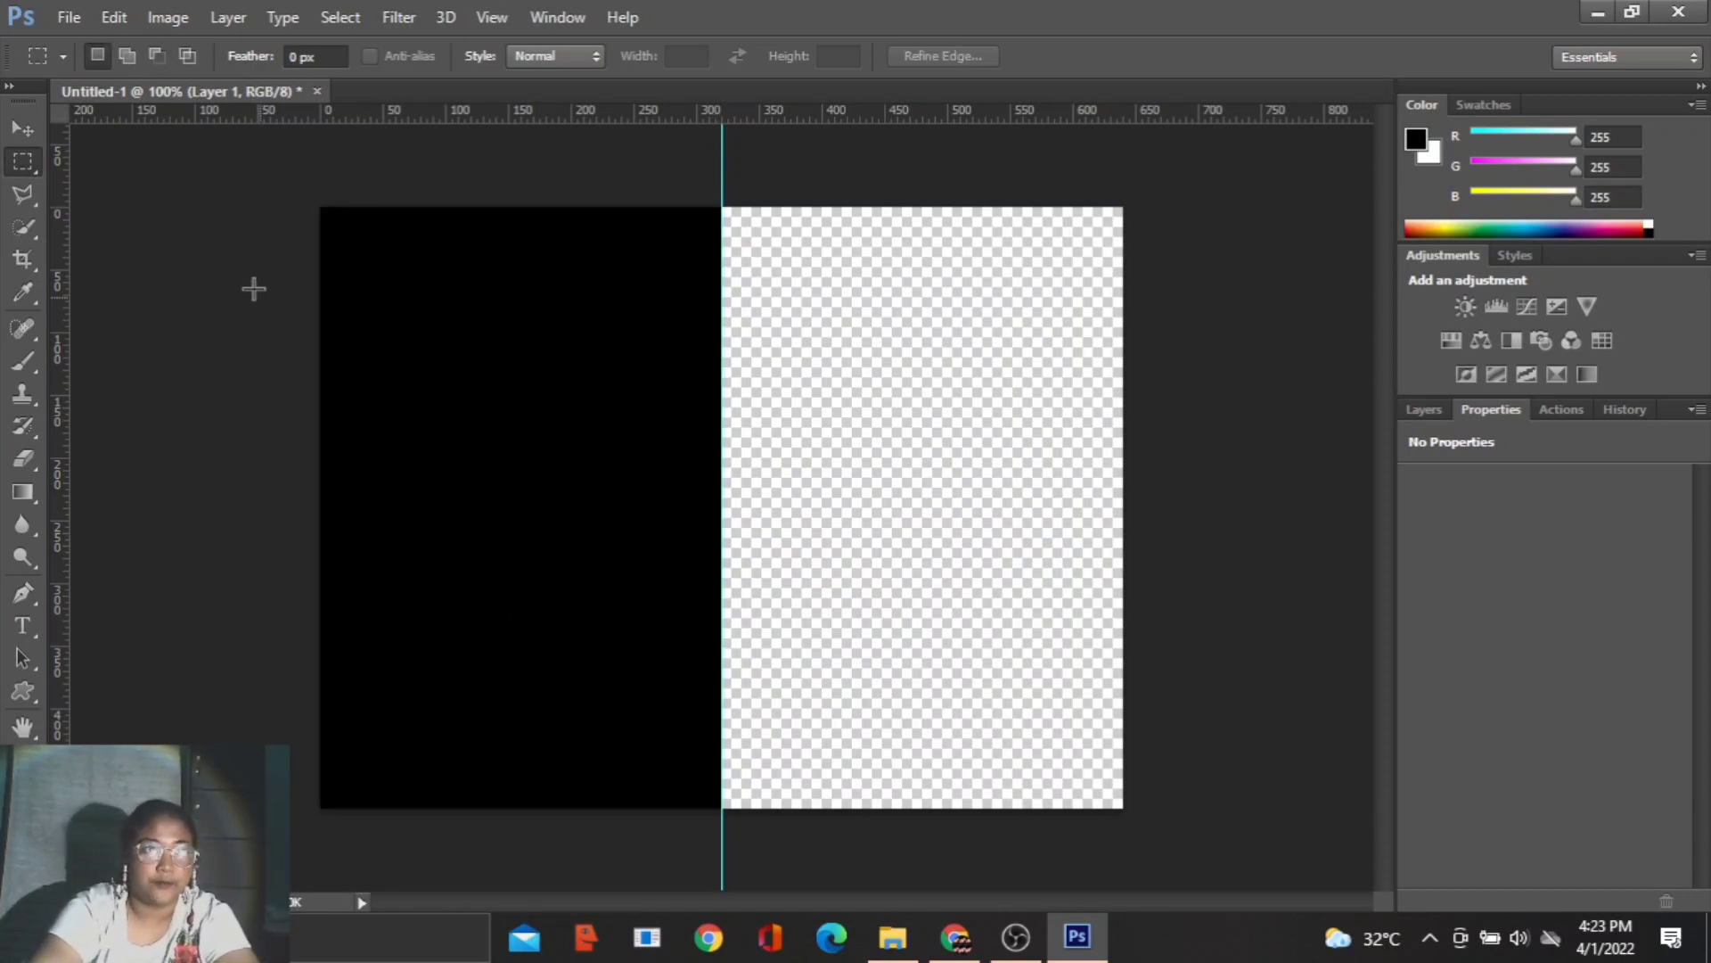
- Create a second 640 × 480 px document at 300 pixels/centimeter with white background contents and dock it beside the first
click(70, 17)
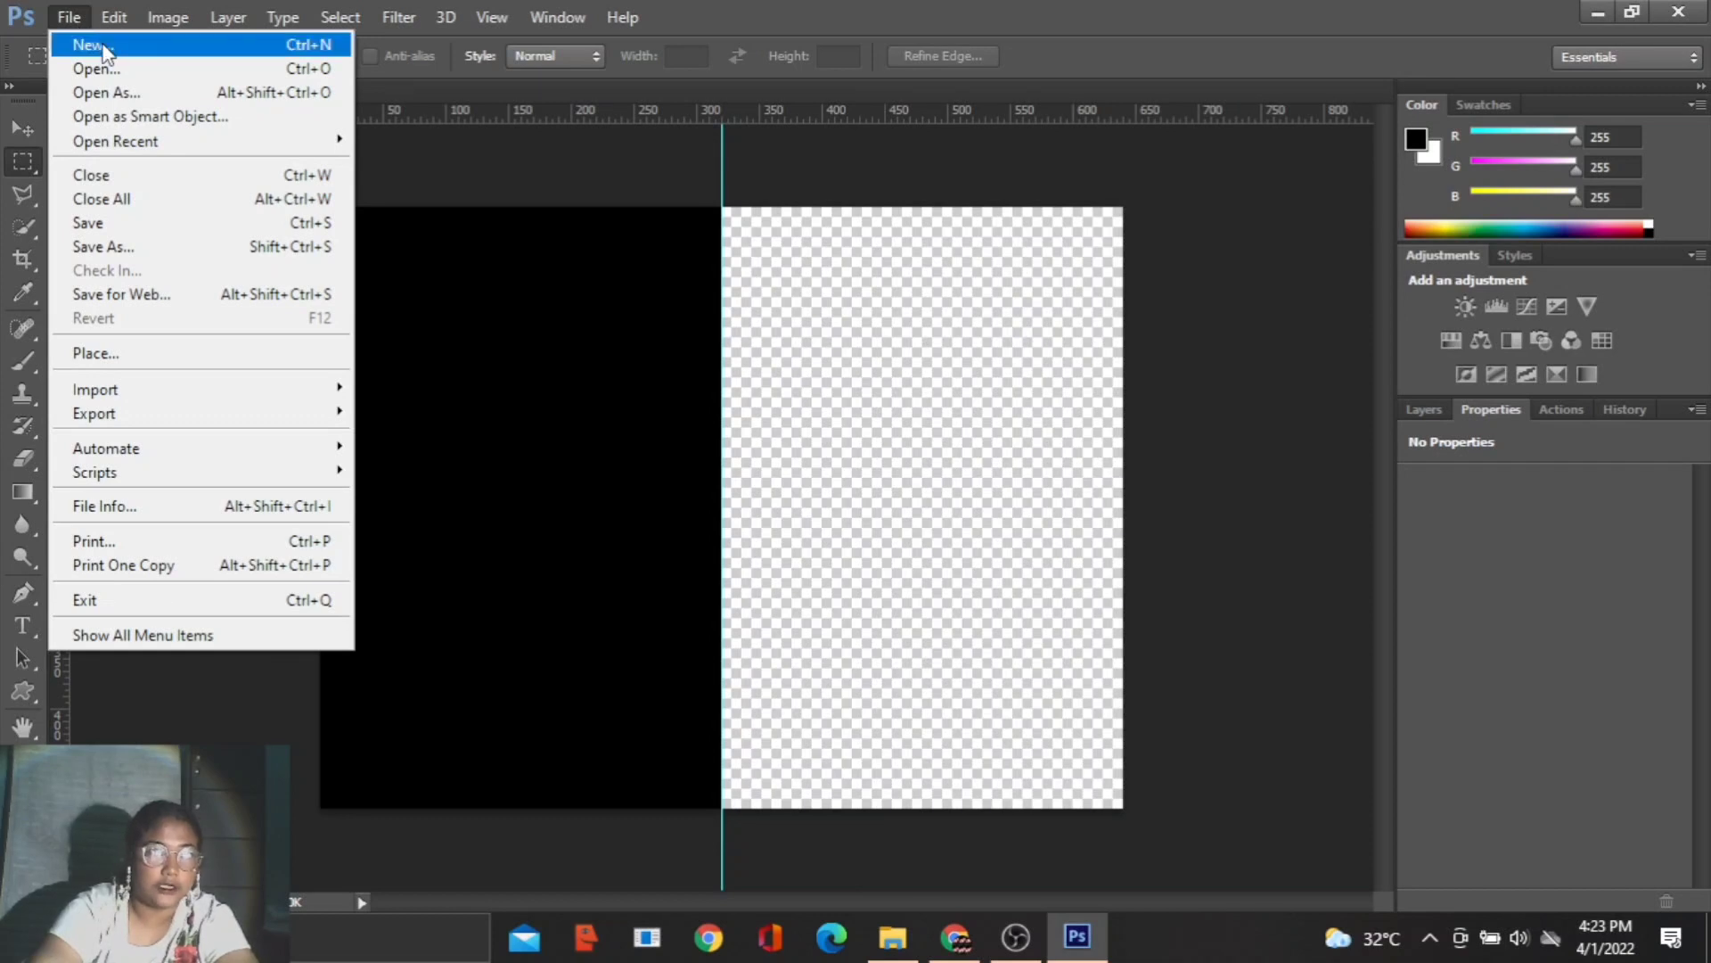
click(102, 49)
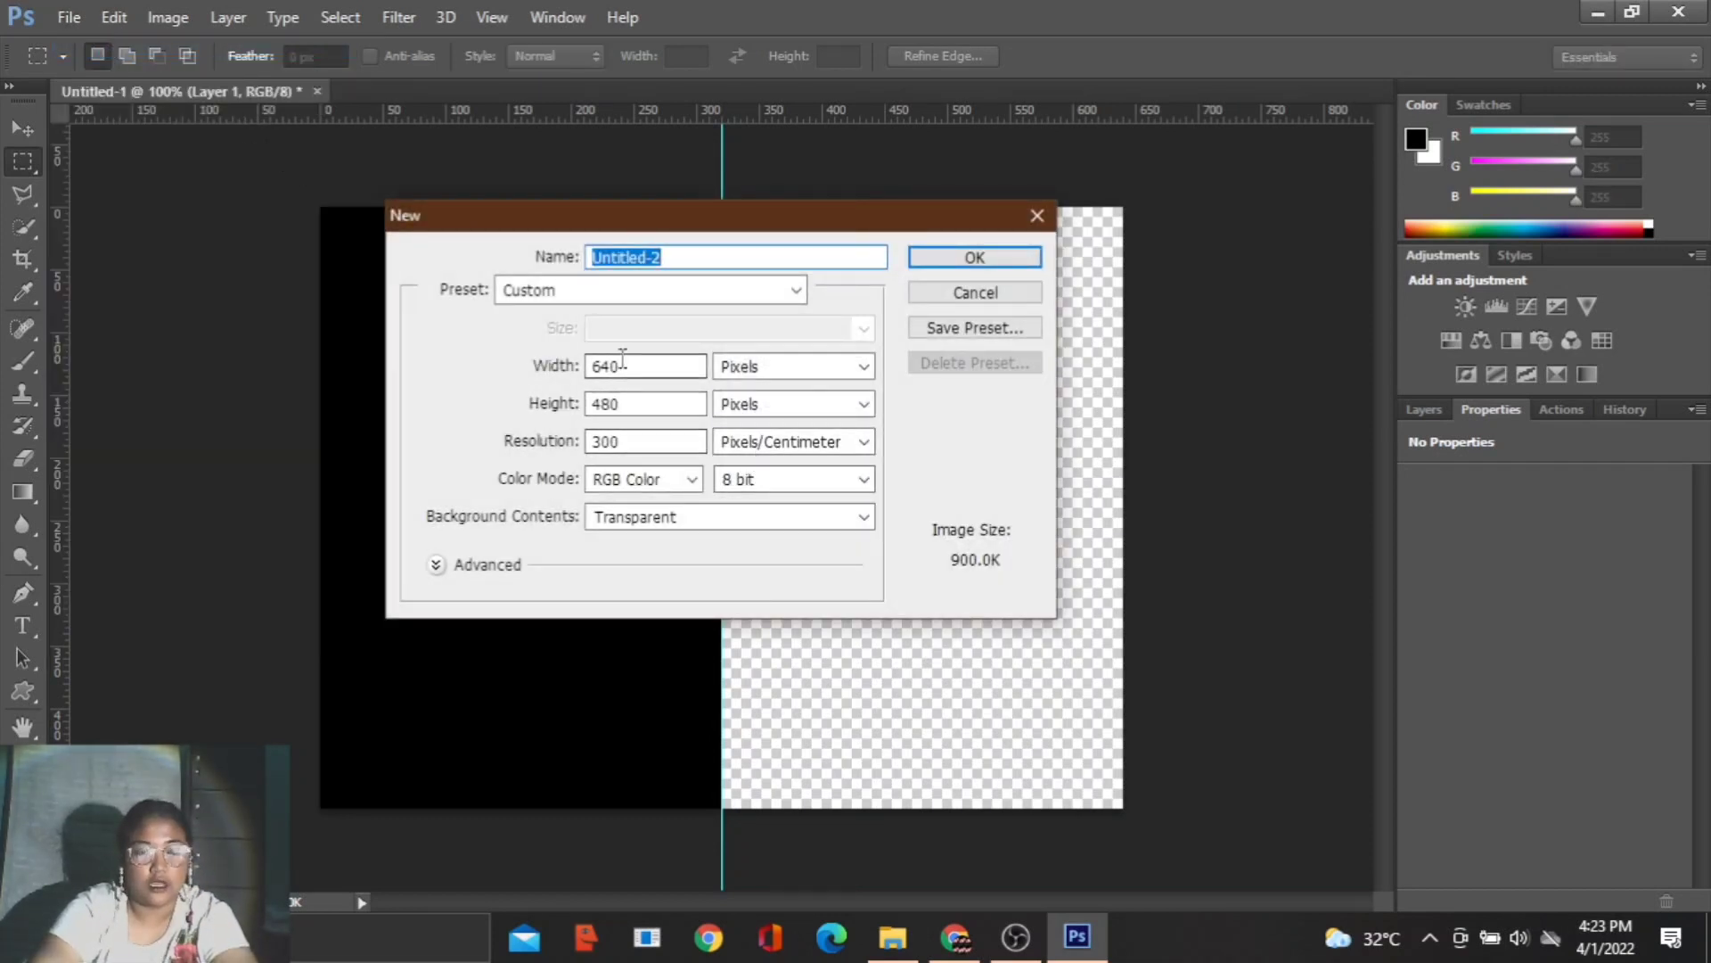
click(712, 517)
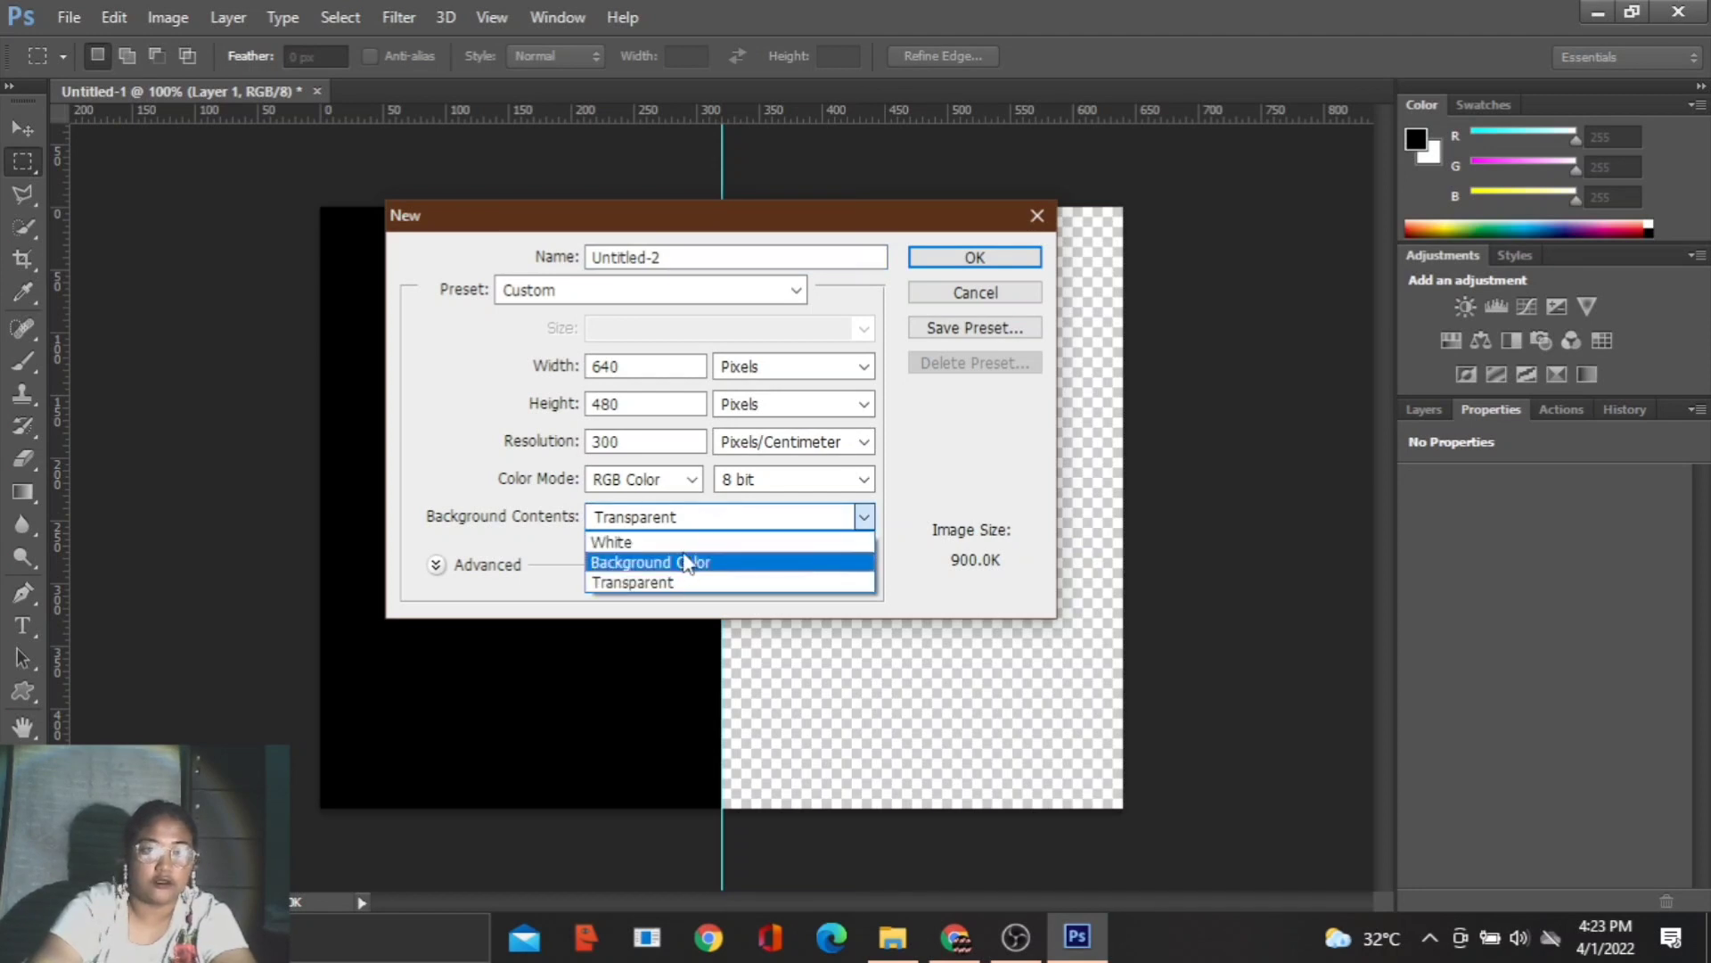
click(686, 542)
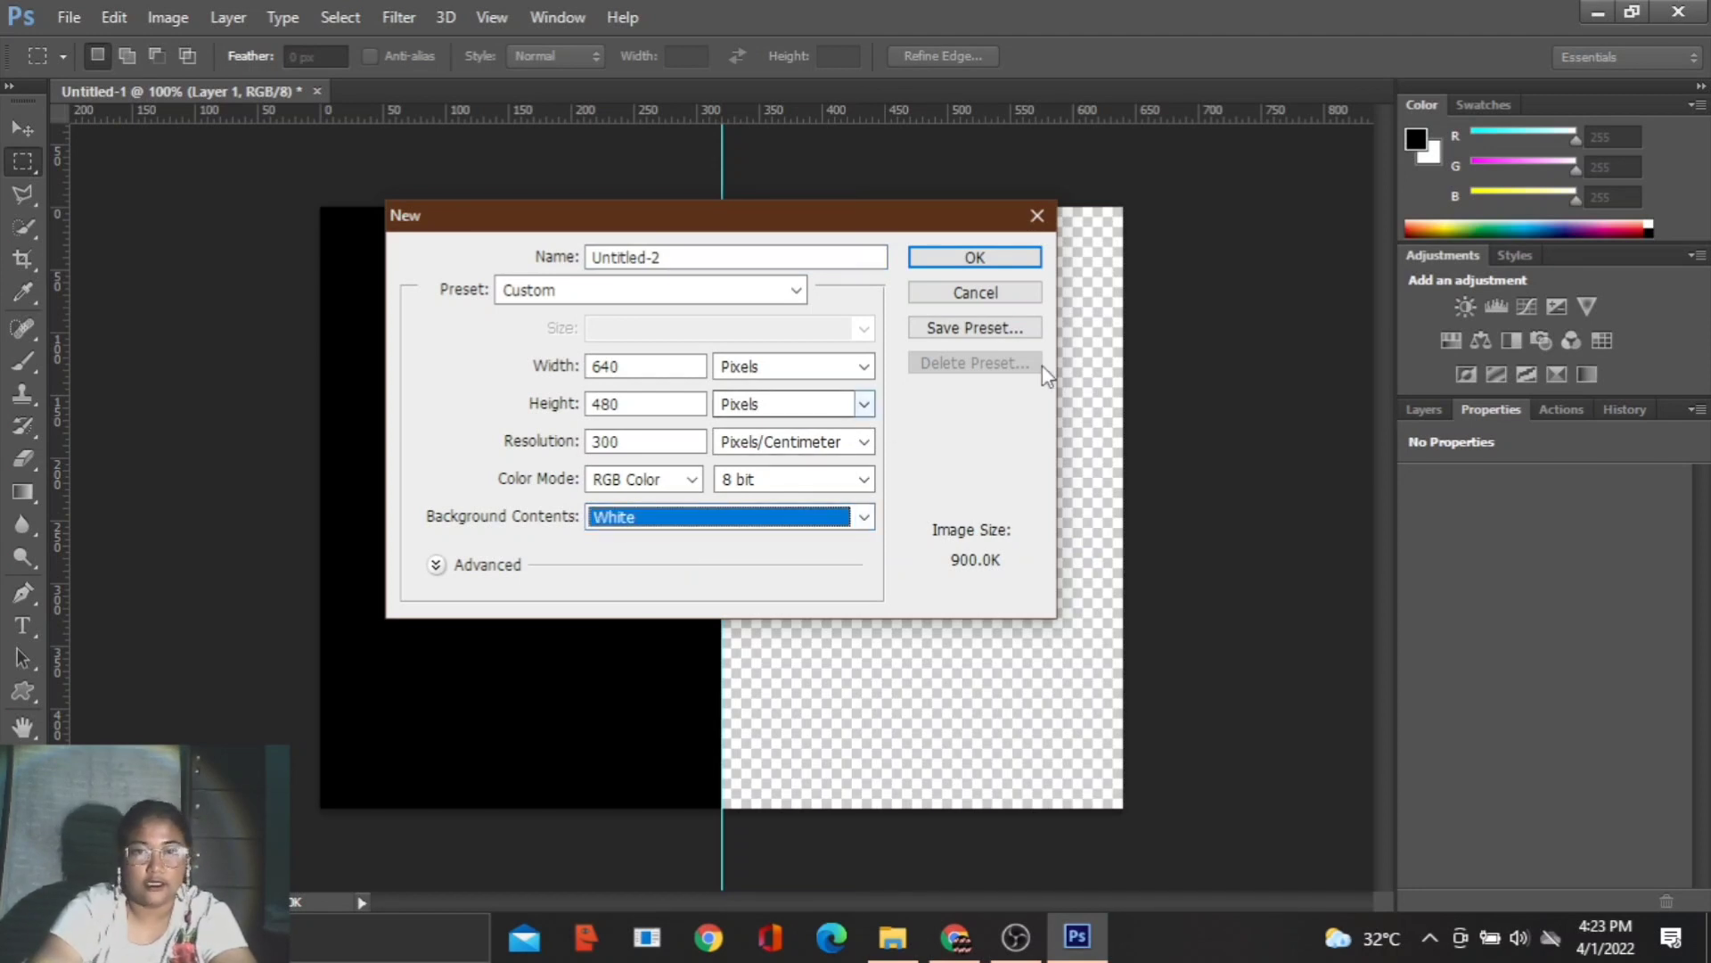
click(975, 257)
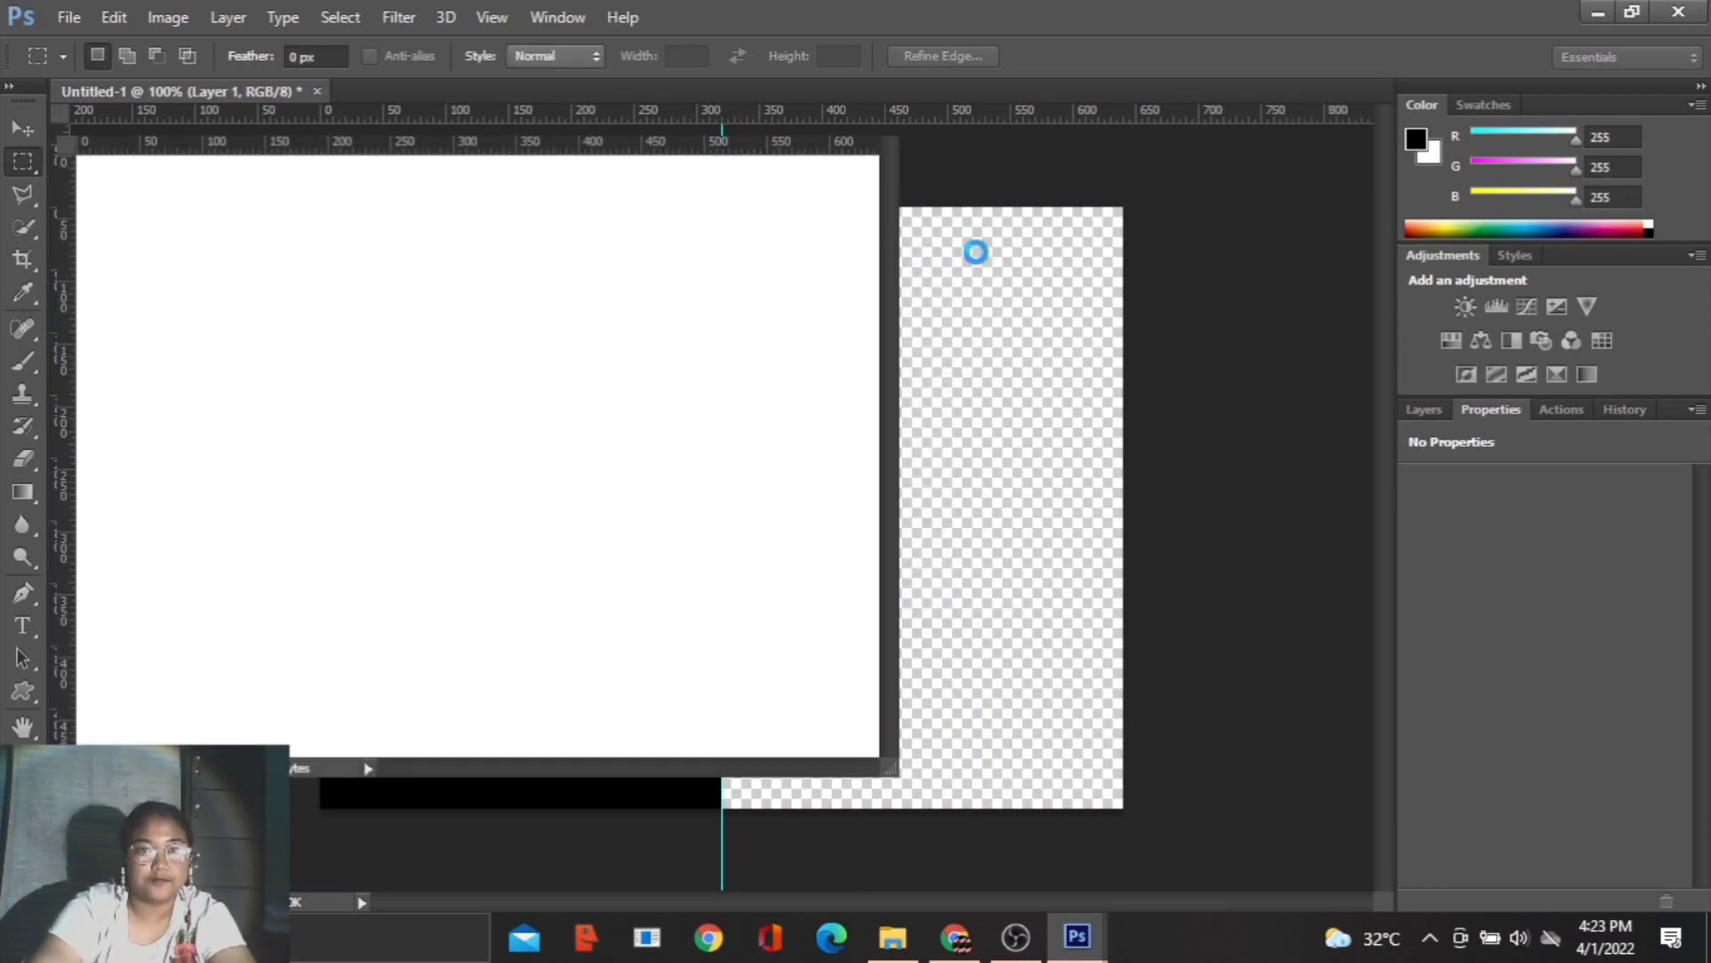
drag(566, 116, 647, 89)
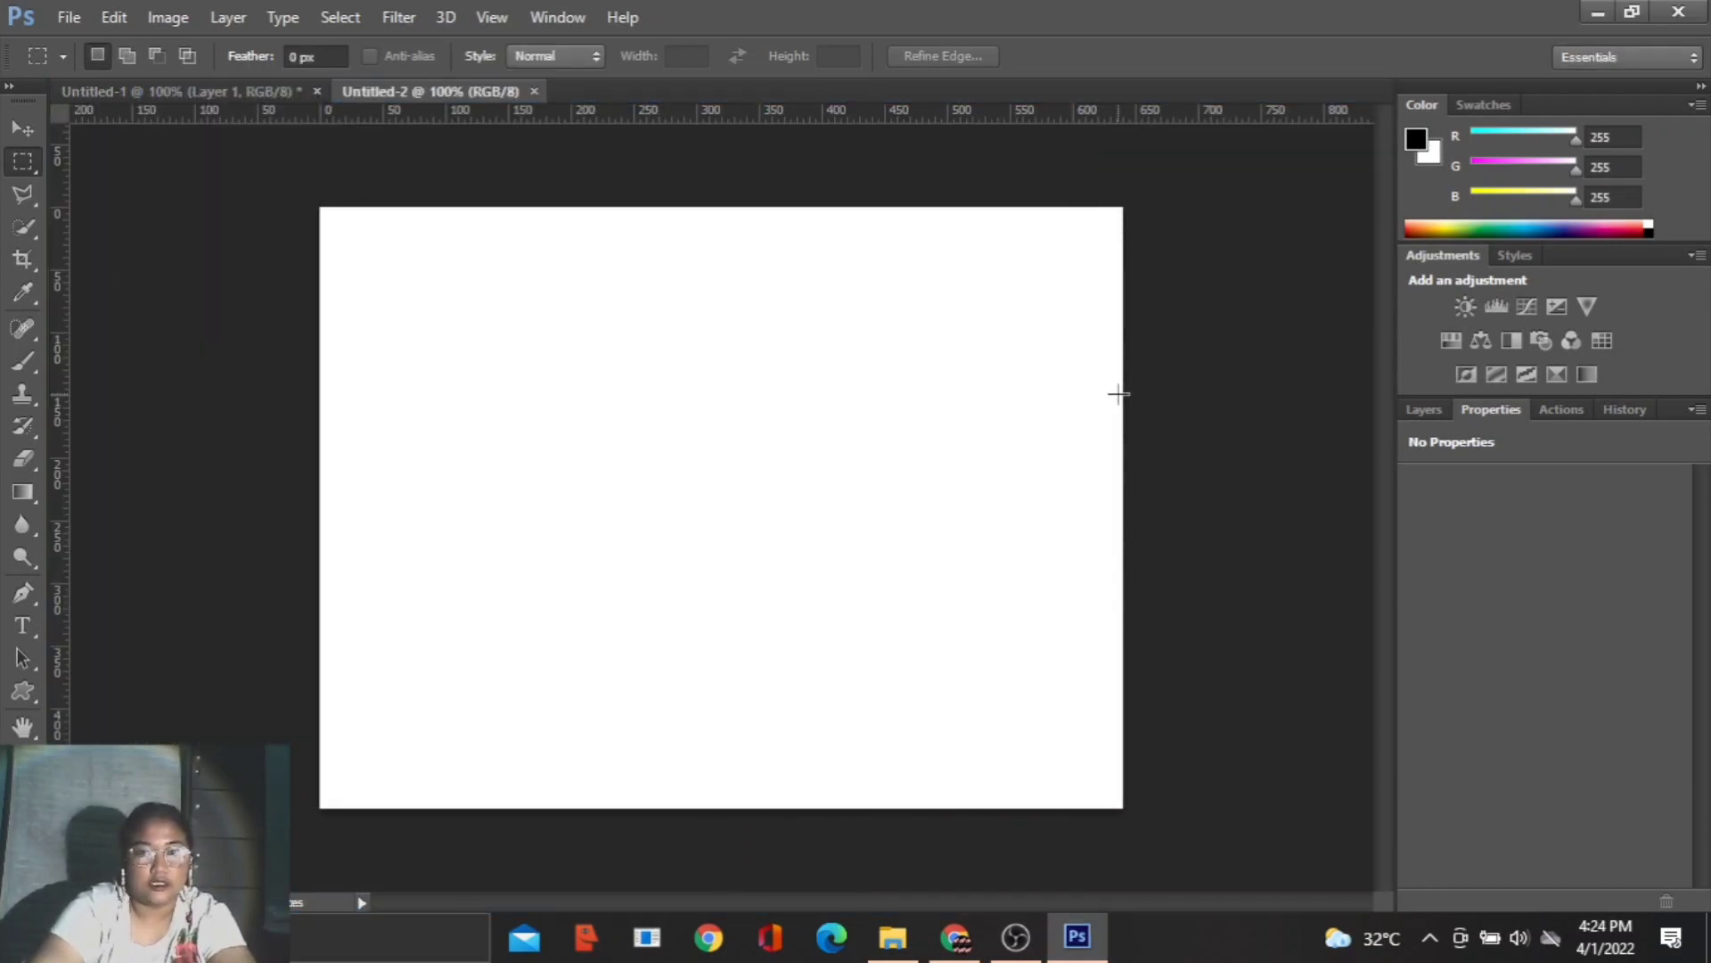
- Add a Pattern fill layer using the black-and-white stripe pattern at 10% scale above the white background
click(1424, 409)
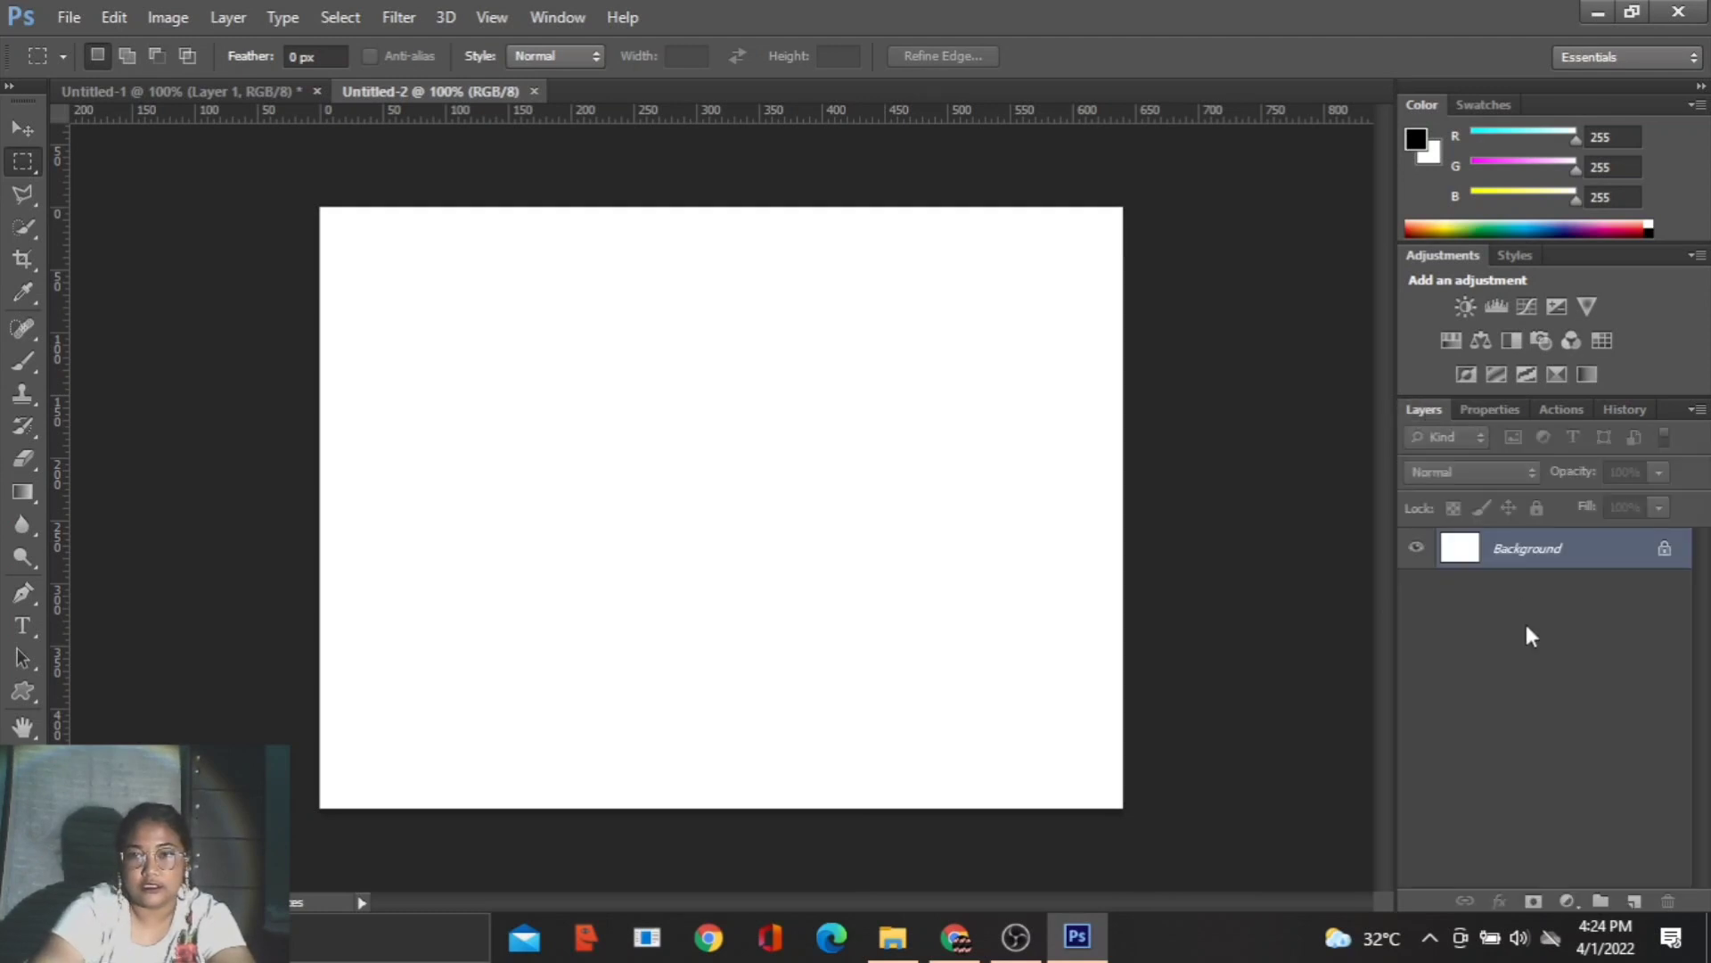
click(1558, 901)
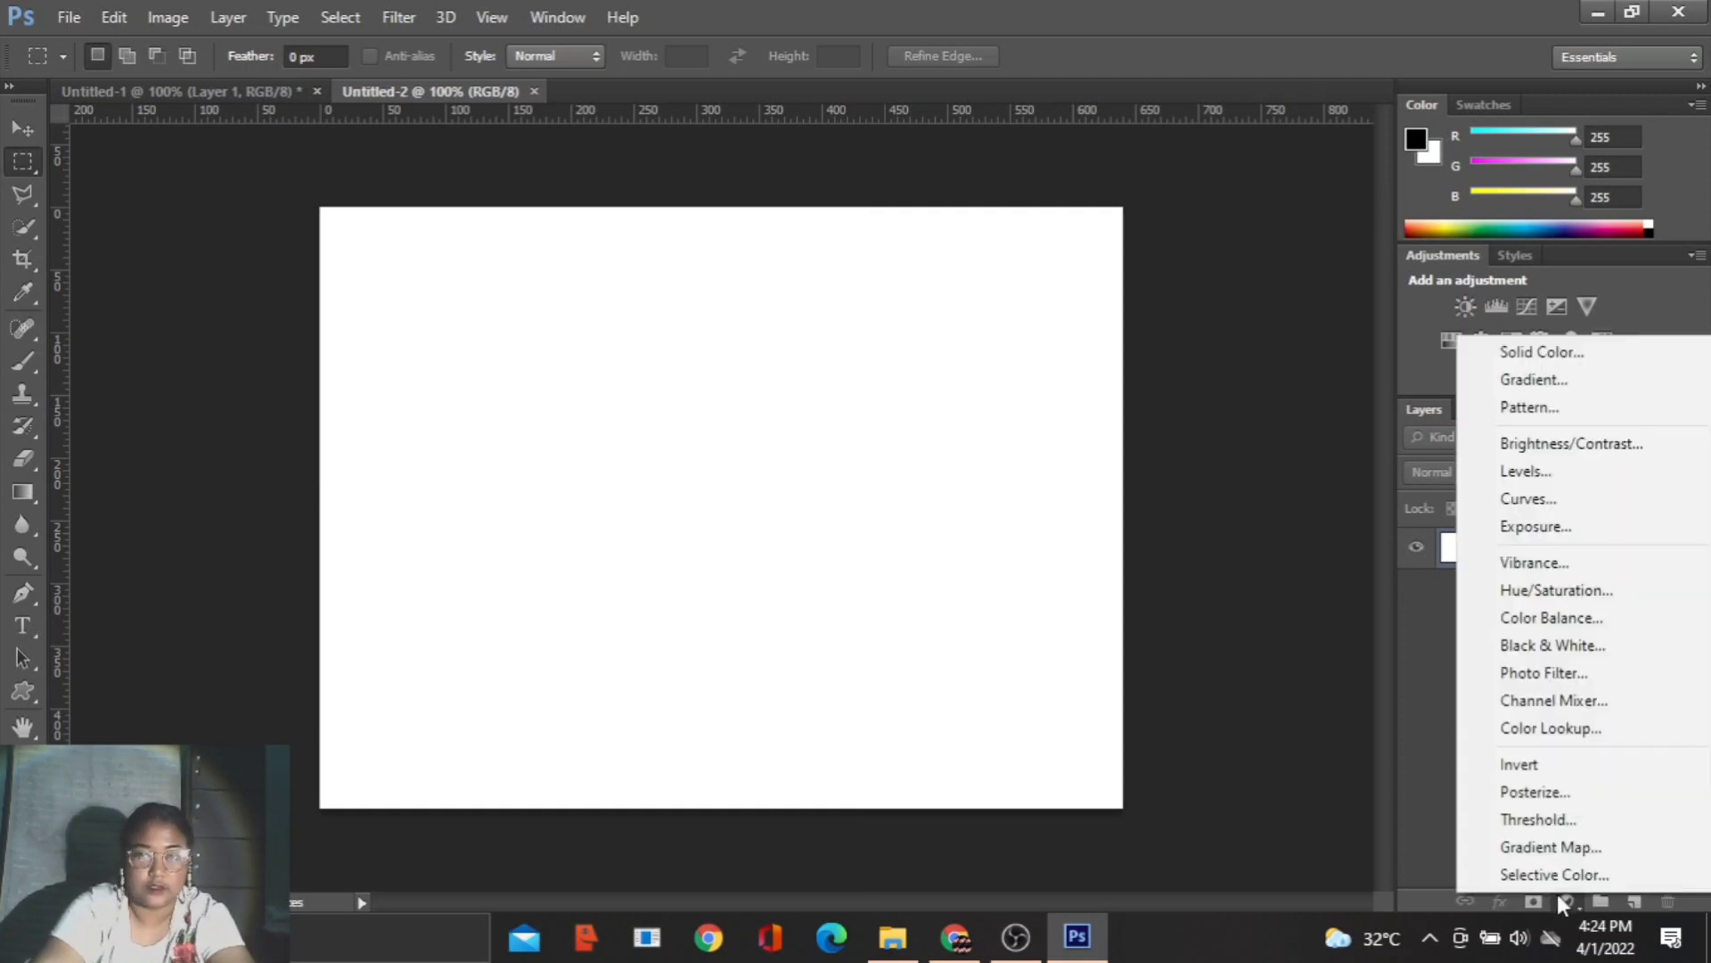
click(1561, 407)
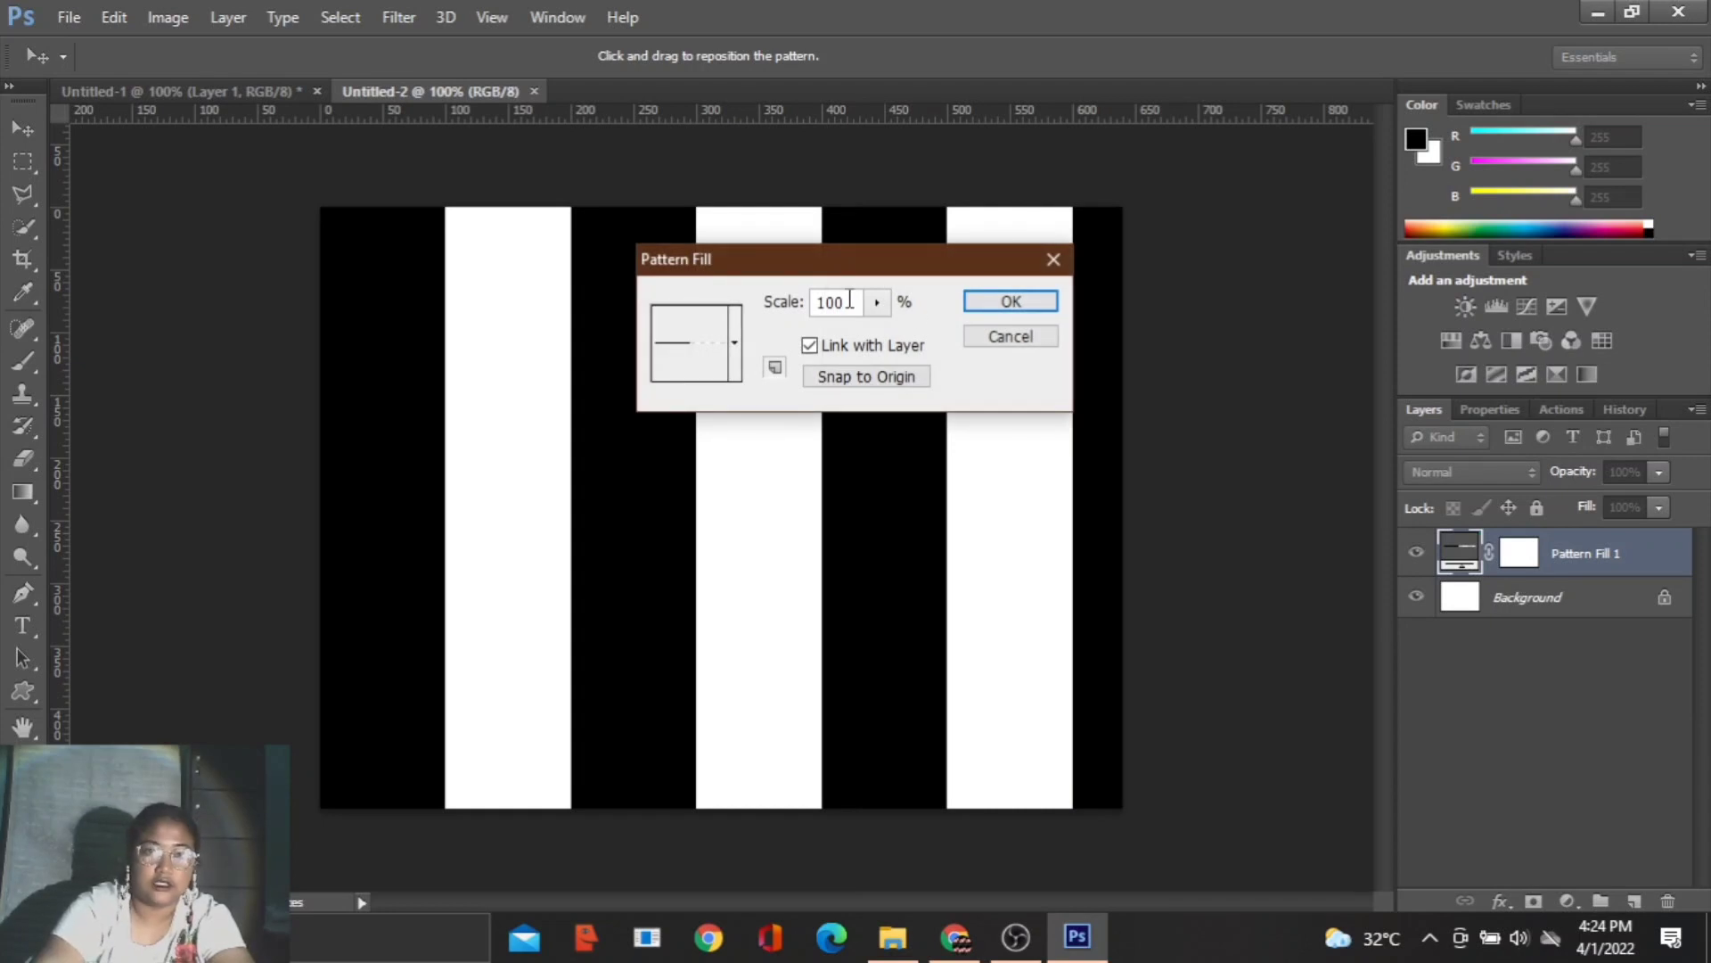
drag(850, 301, 789, 314)
key(BackSpace)
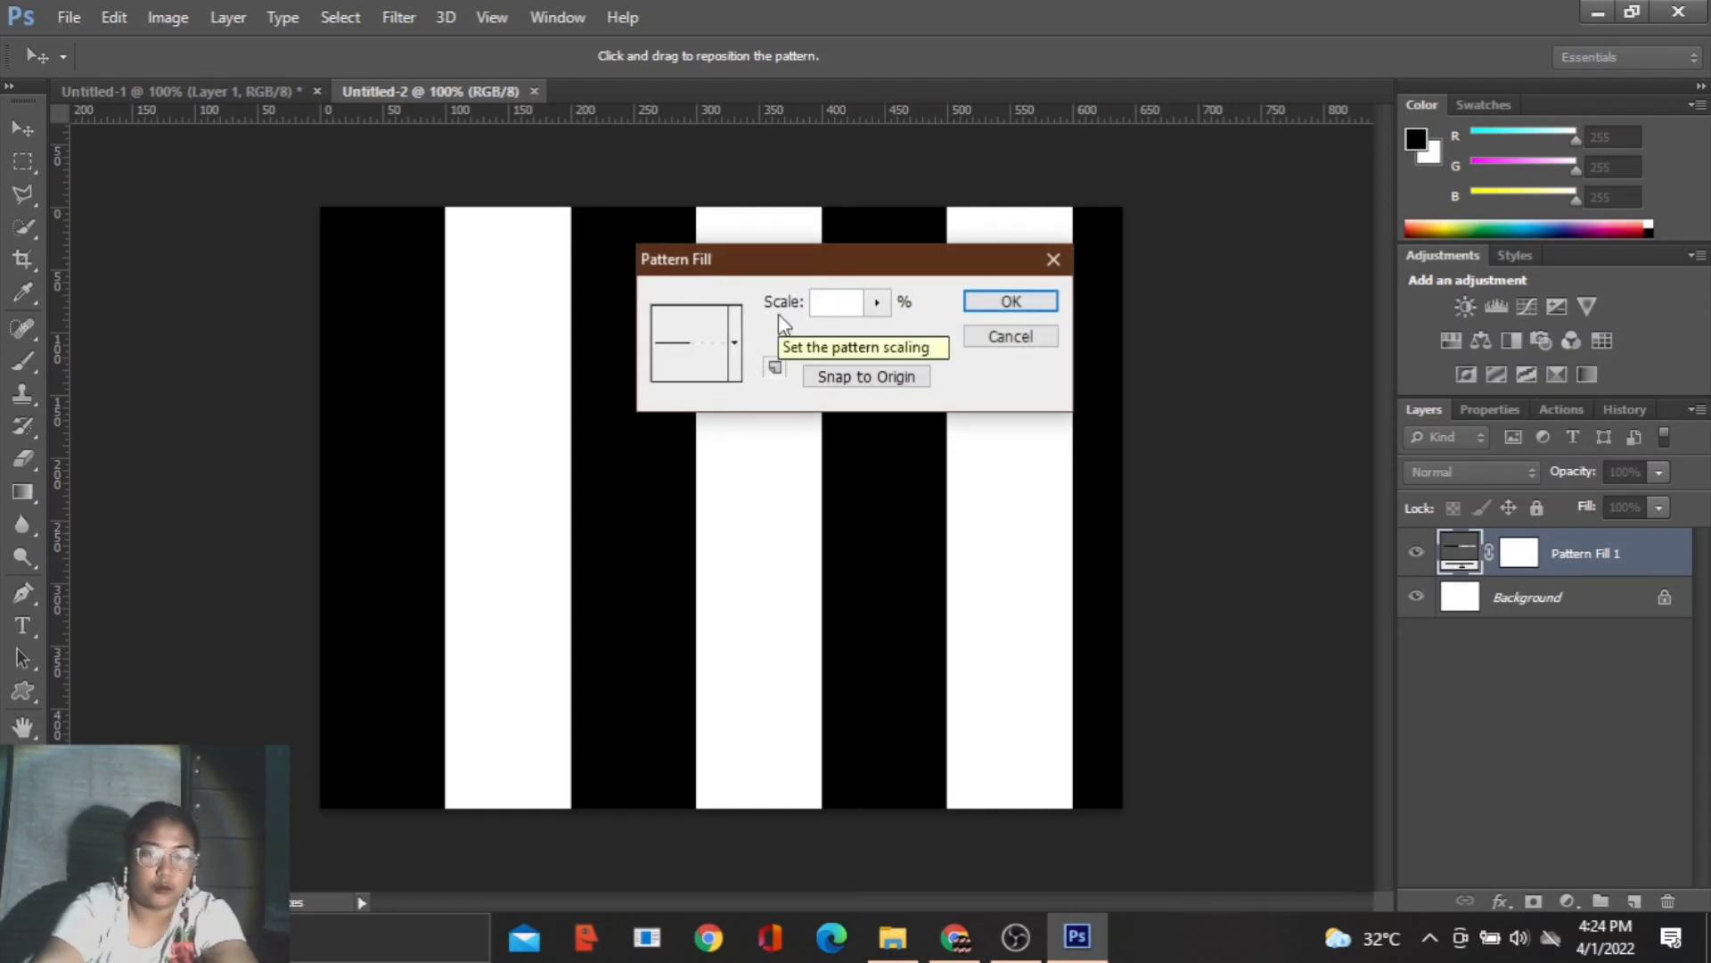
text(10)
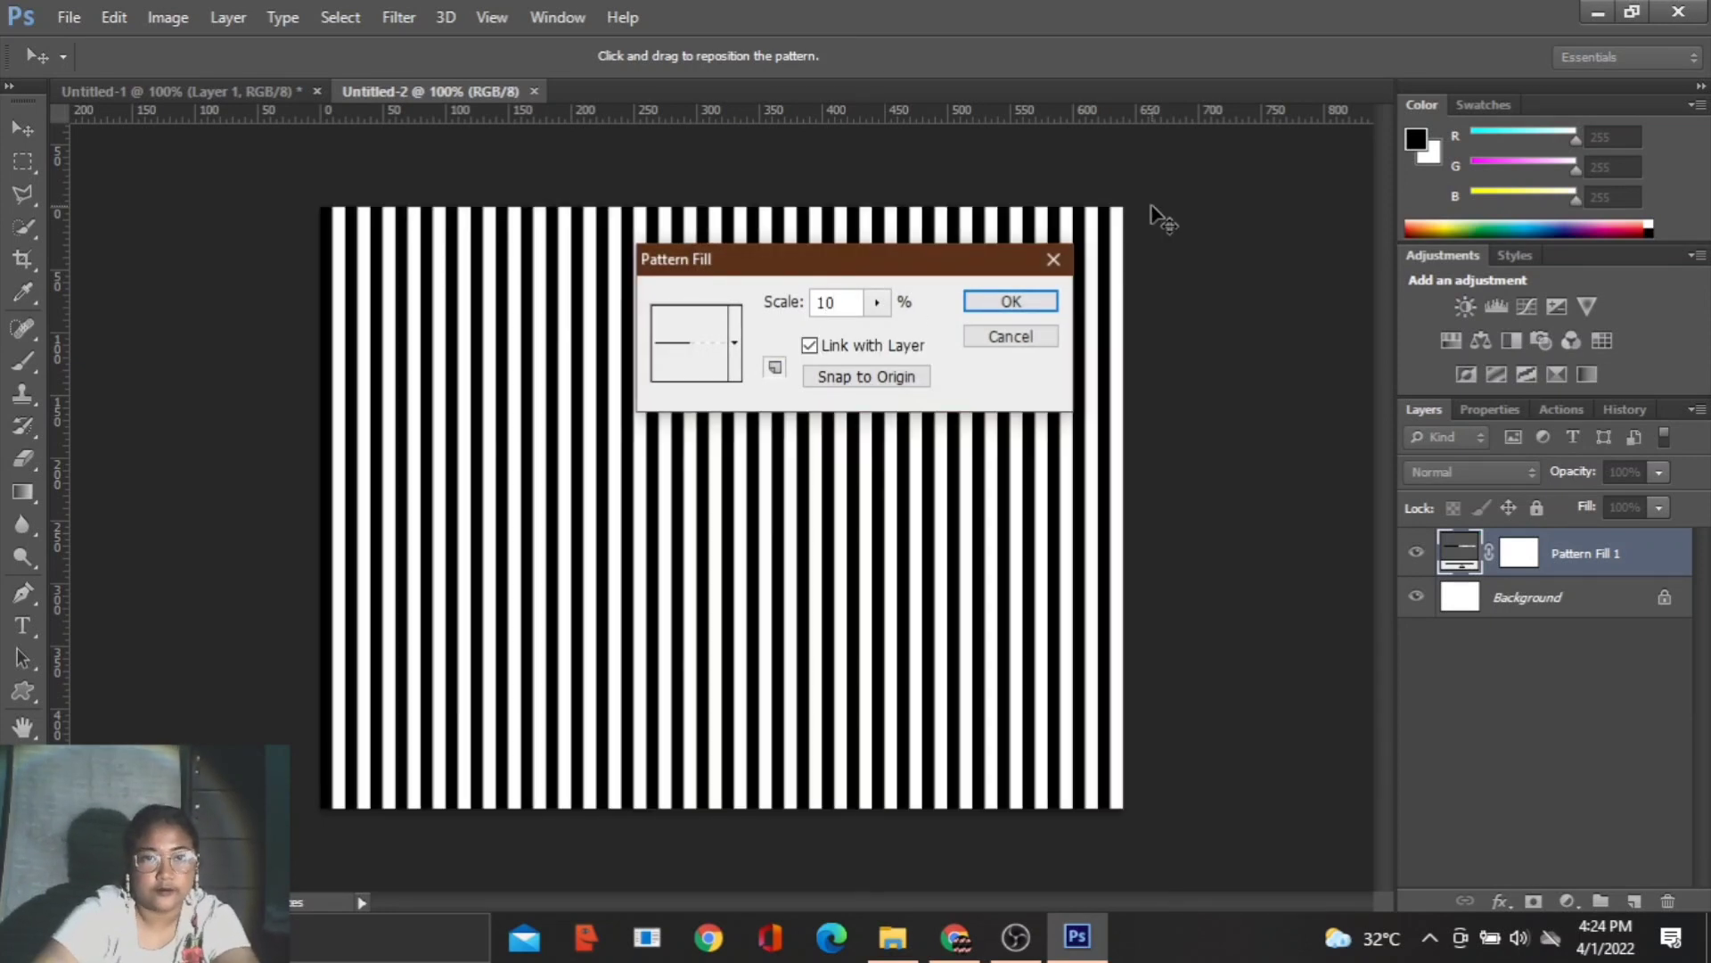
click(1004, 304)
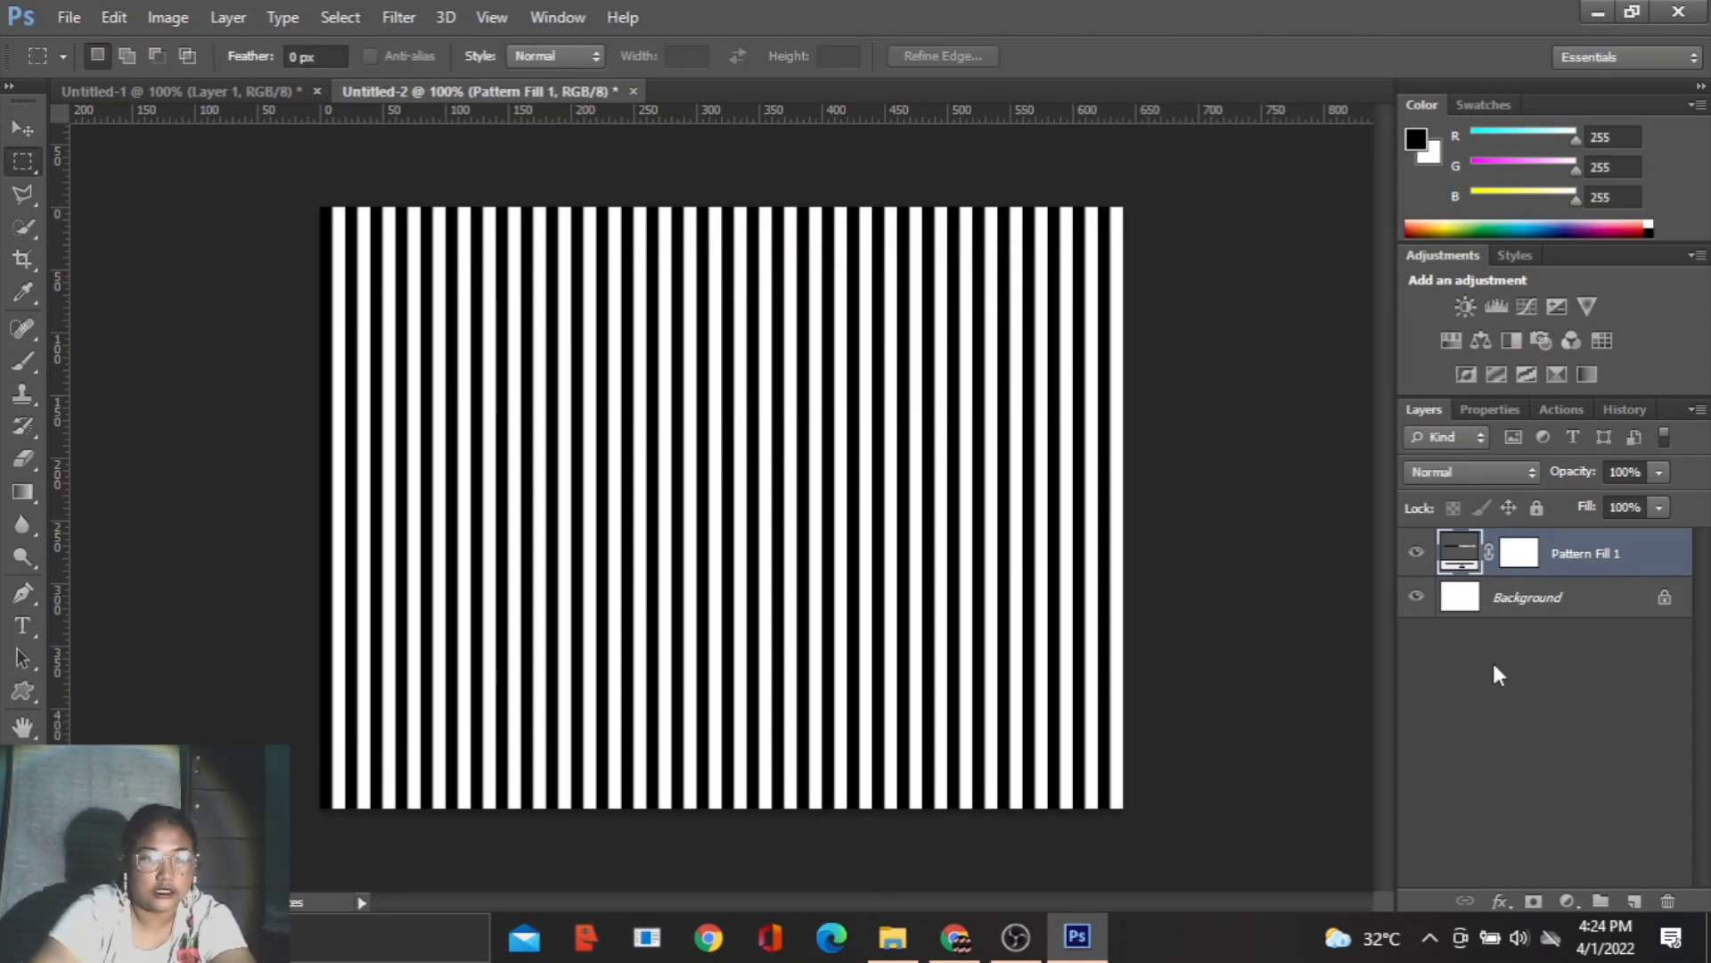
- Rasterize the striped fill layer and apply the Polar Coordinates distortion with Rectangular to Polar
click(398, 18)
mouse_move(465, 308)
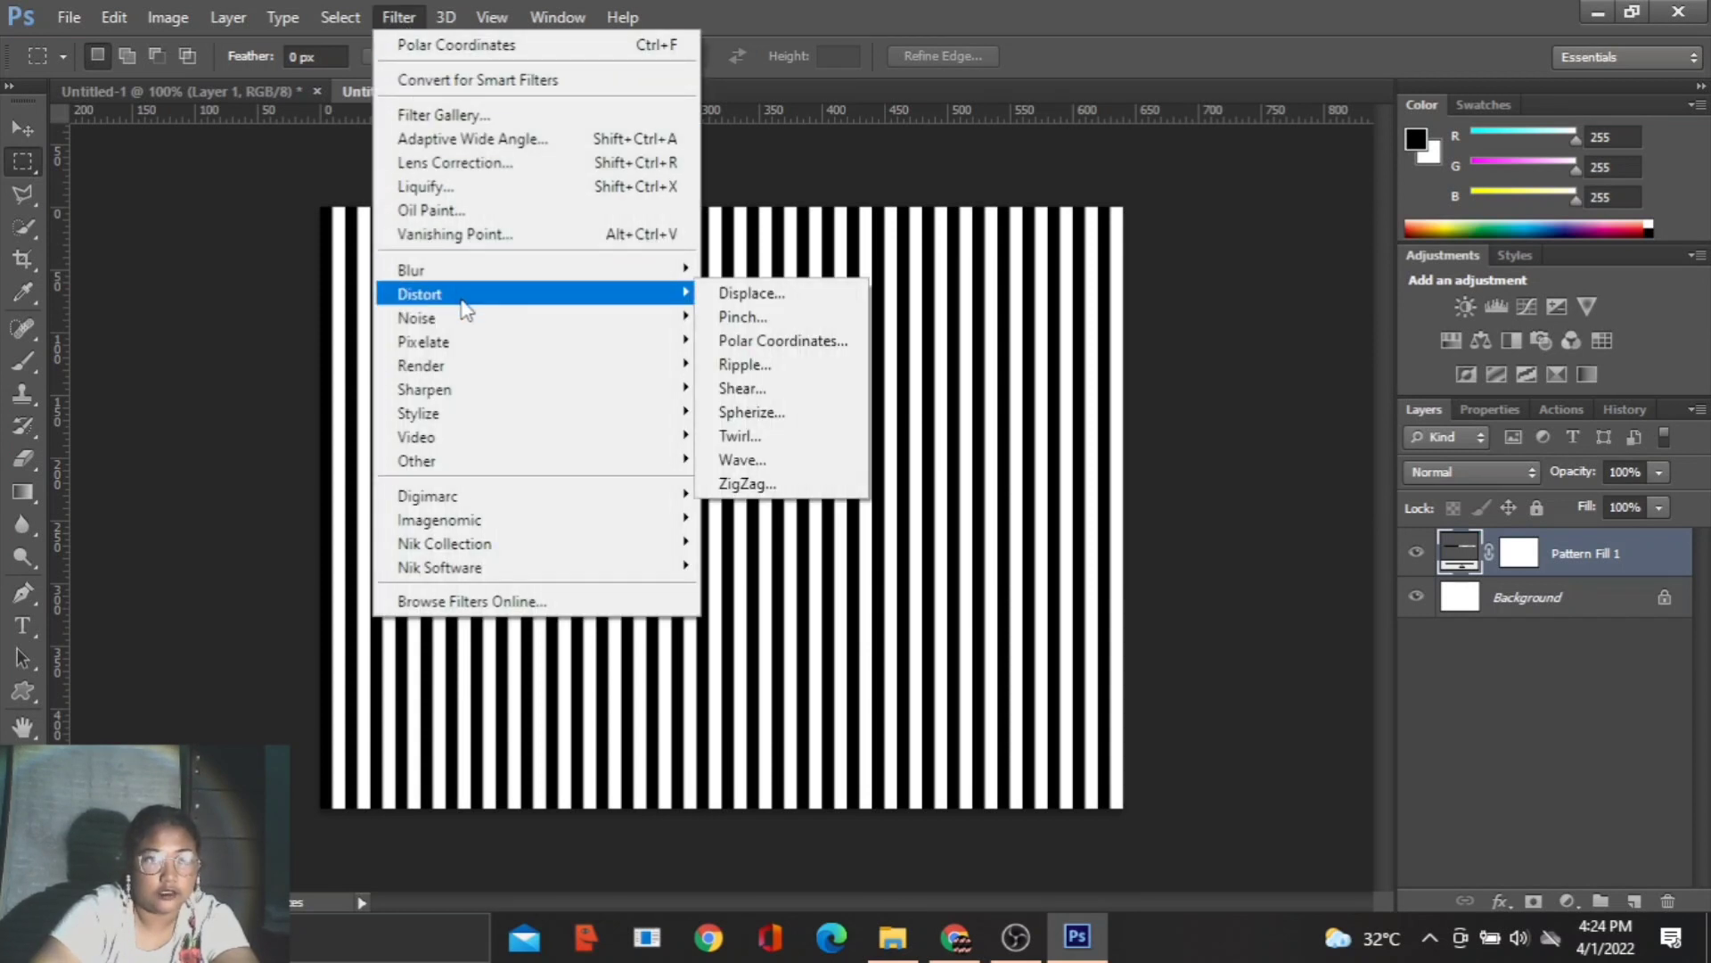
click(764, 344)
click(791, 383)
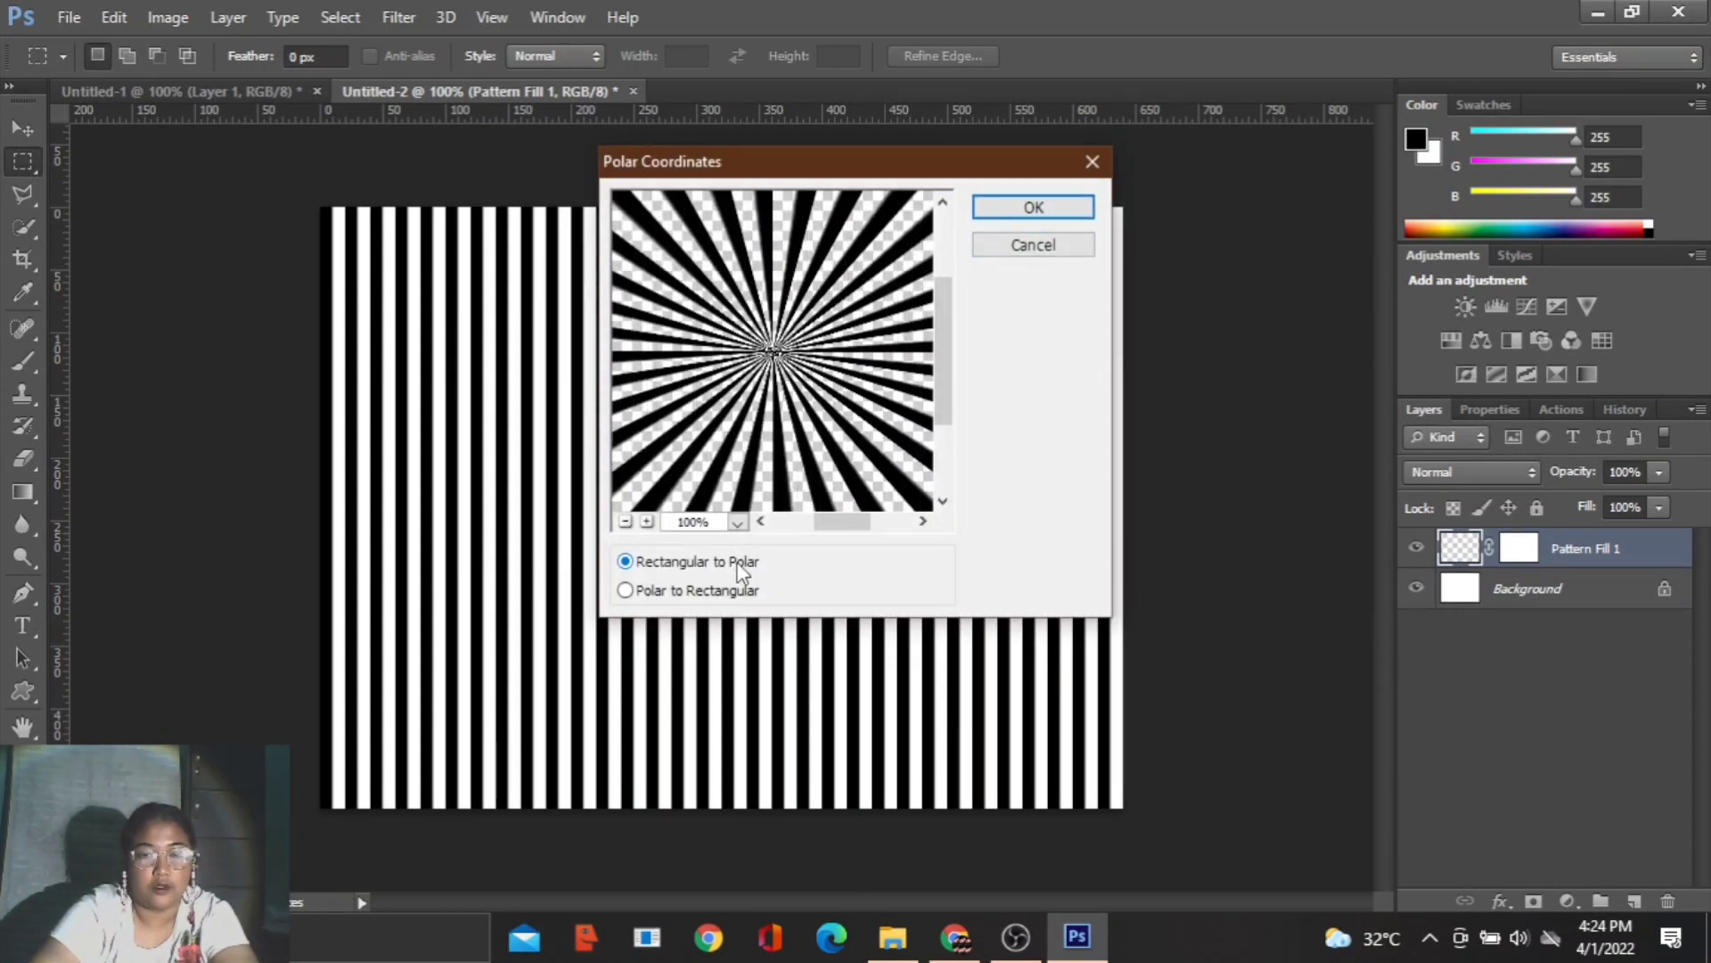
click(1060, 208)
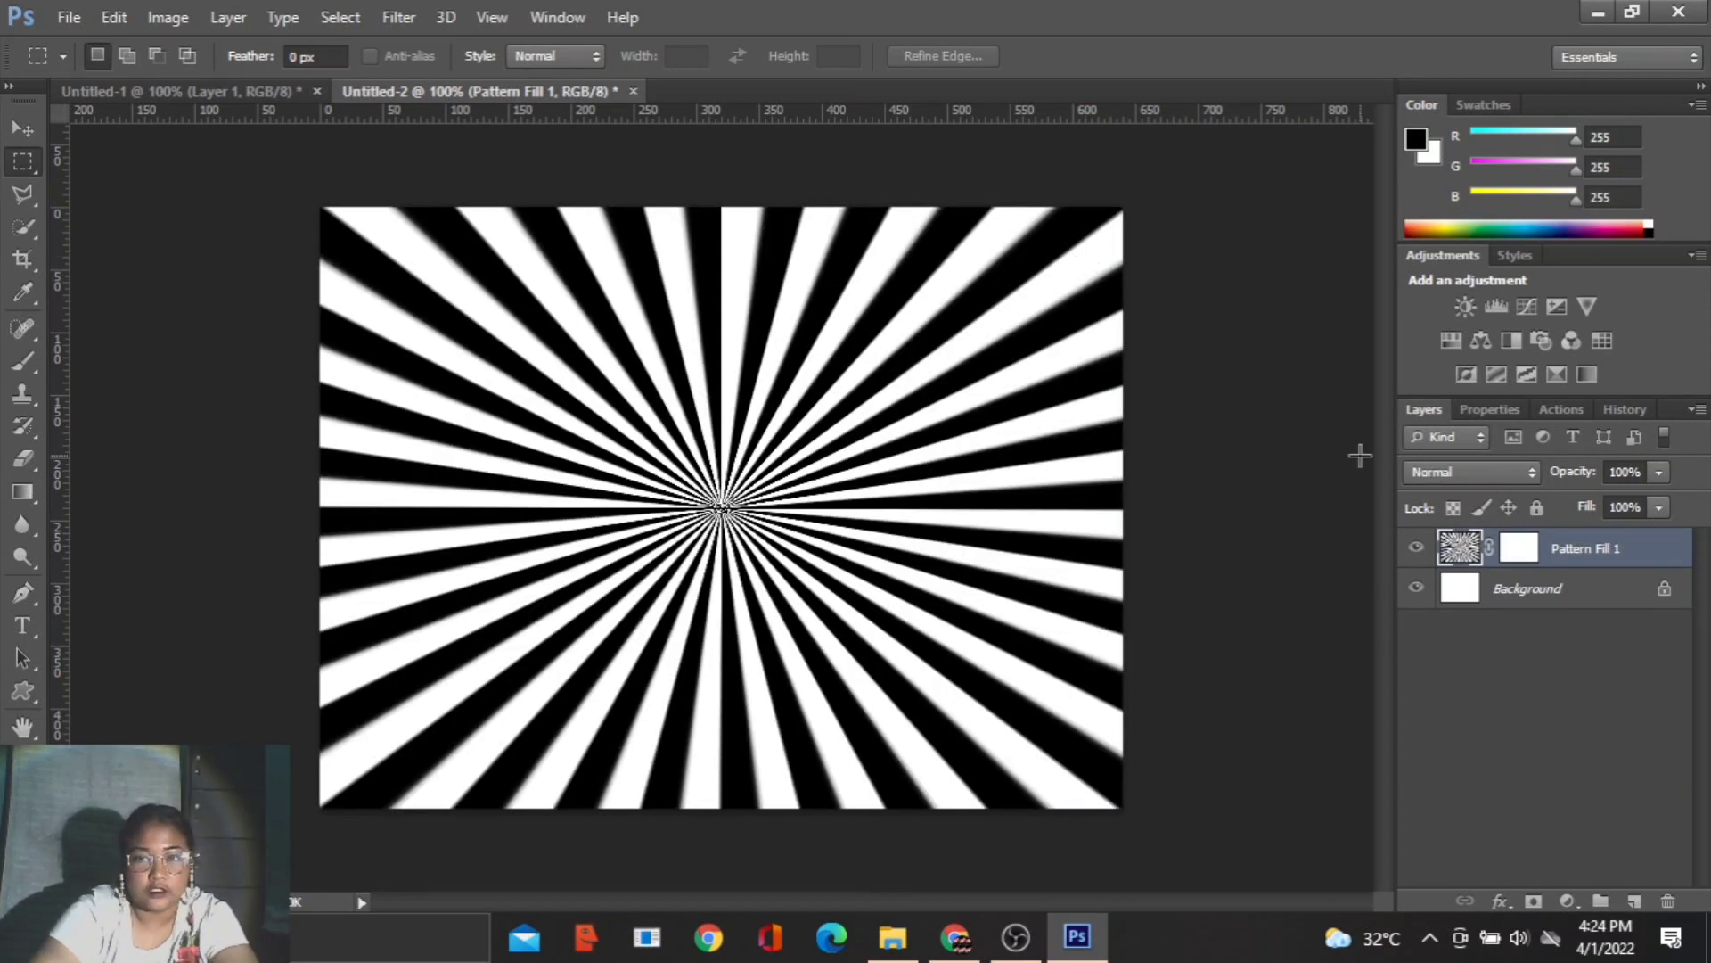
- Merge the sunburst pattern layer with the Background layer into a single layer
click(1556, 595)
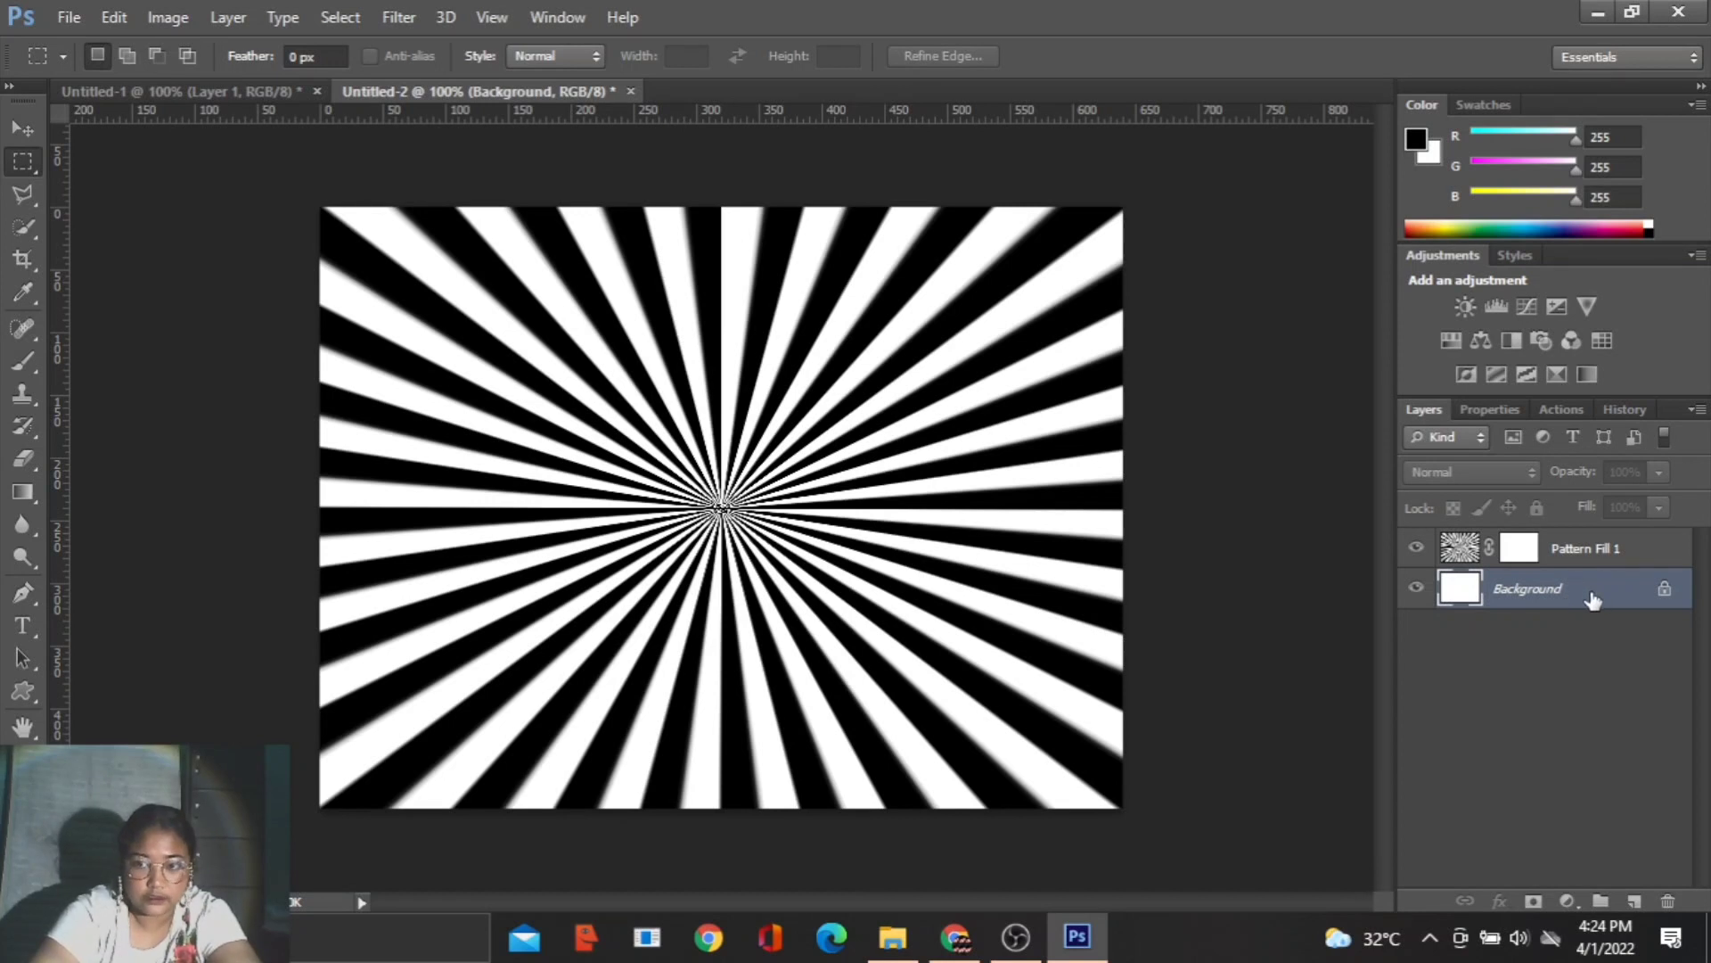
click(1609, 548)
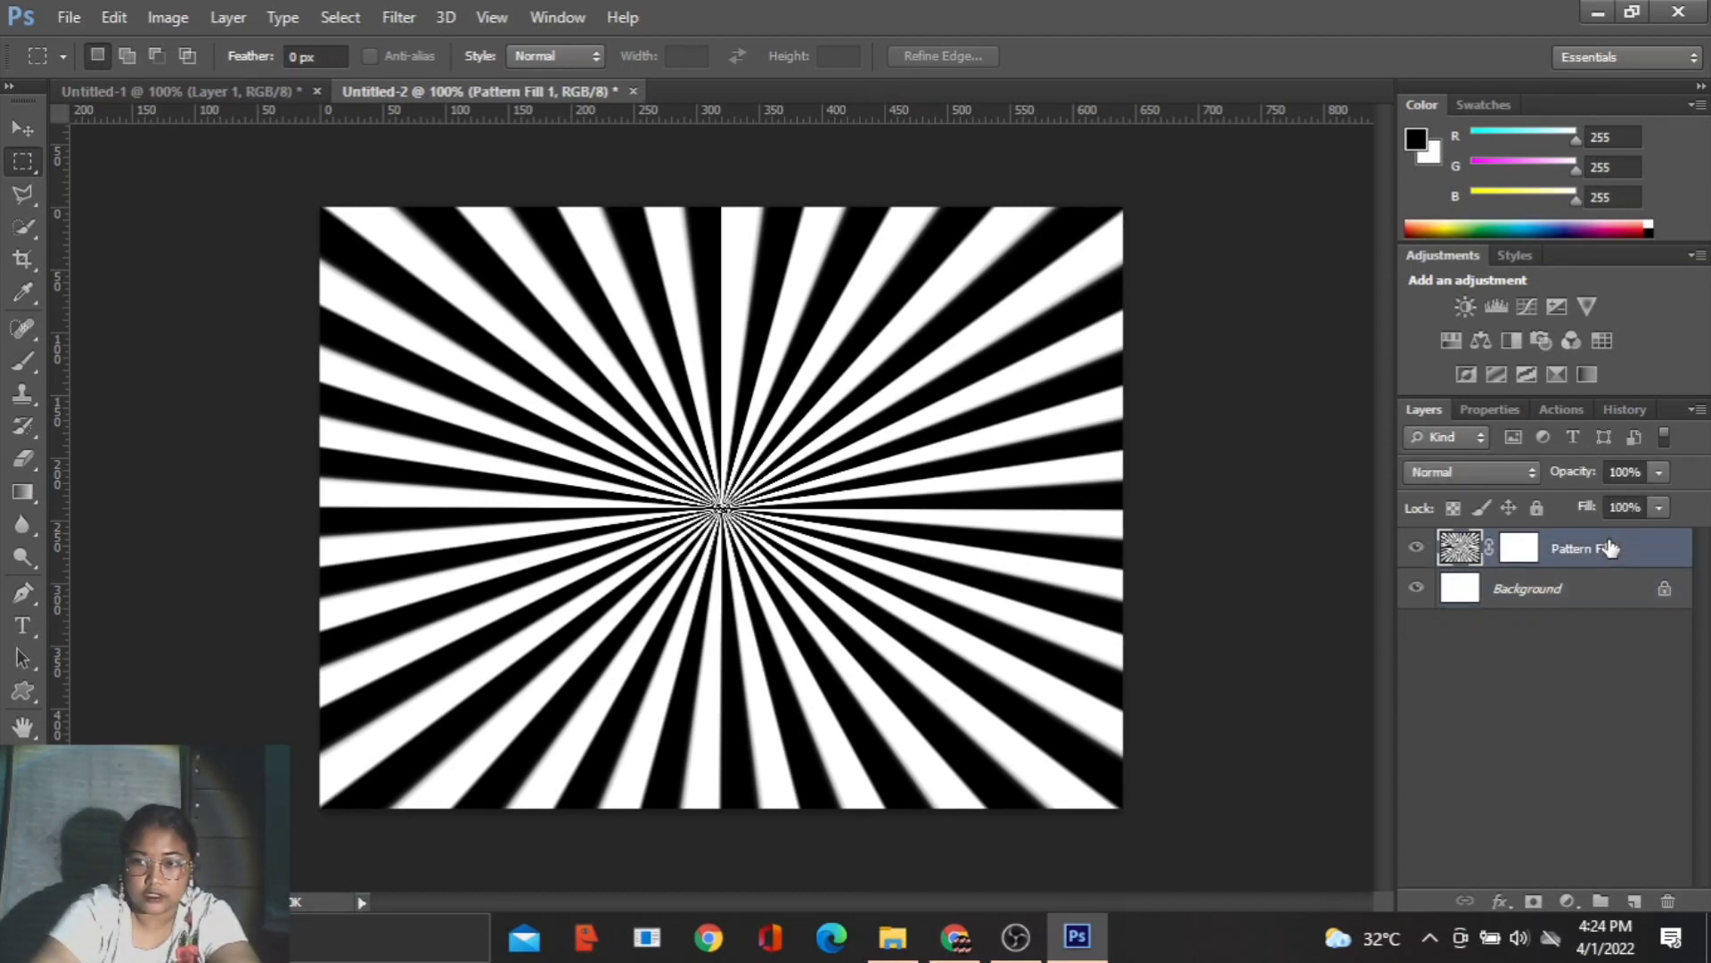
shift+click(1607, 602)
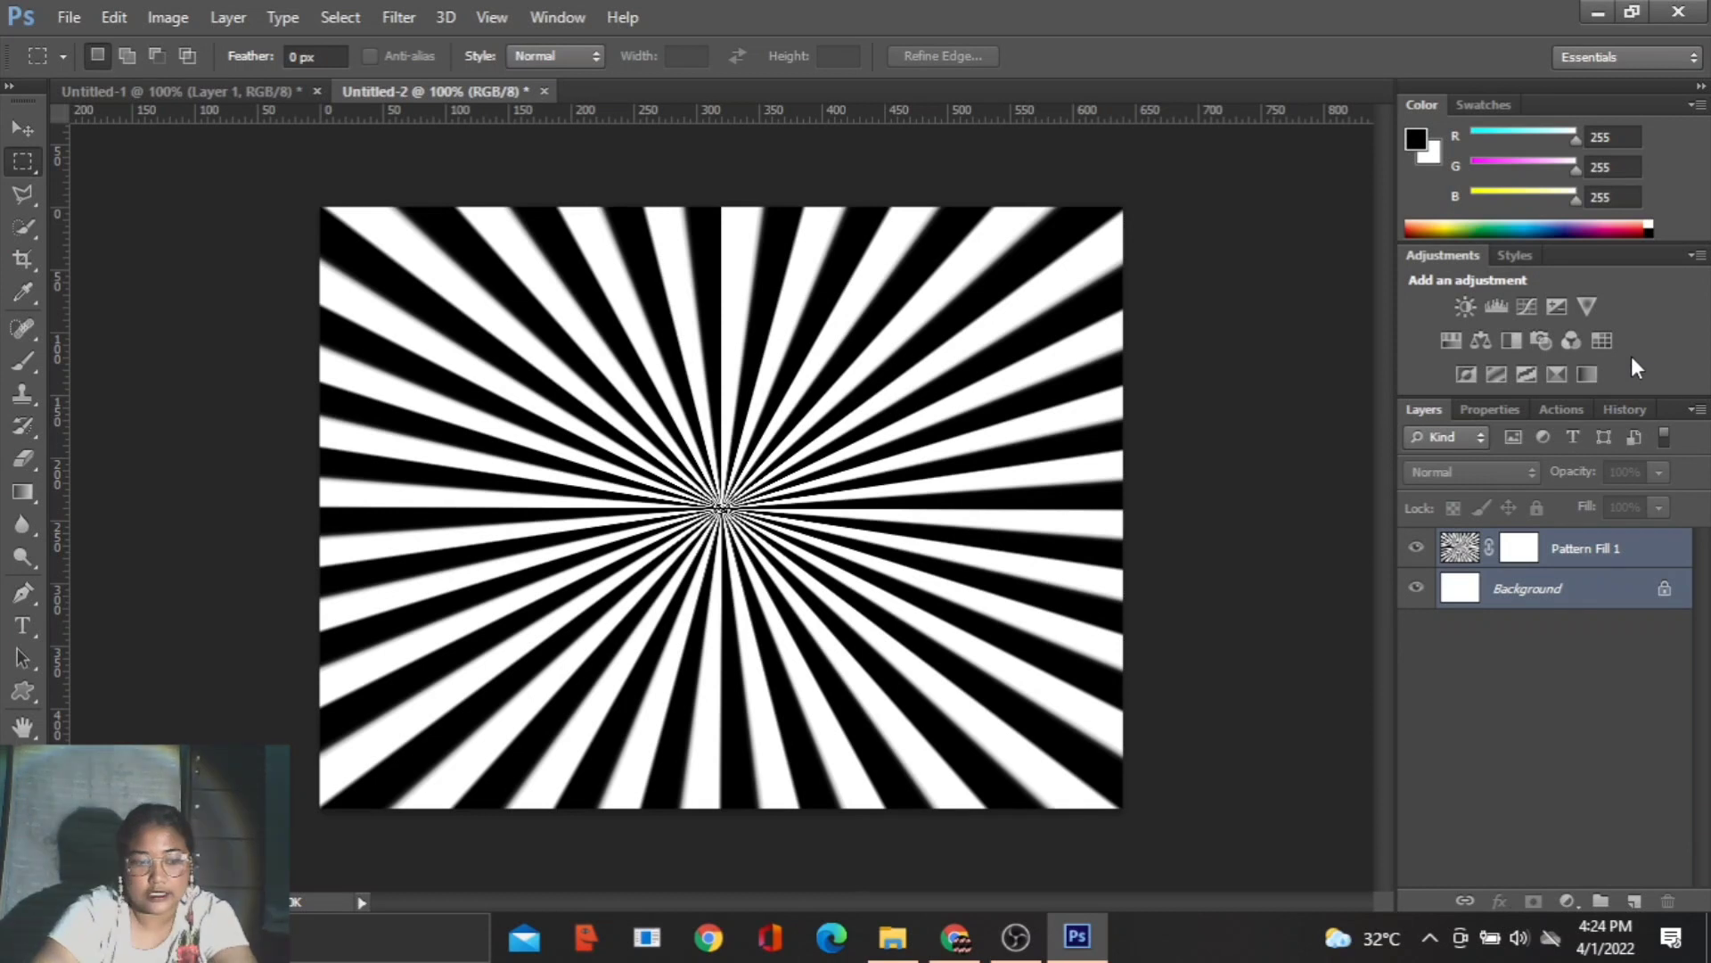
key(ctrl+e)
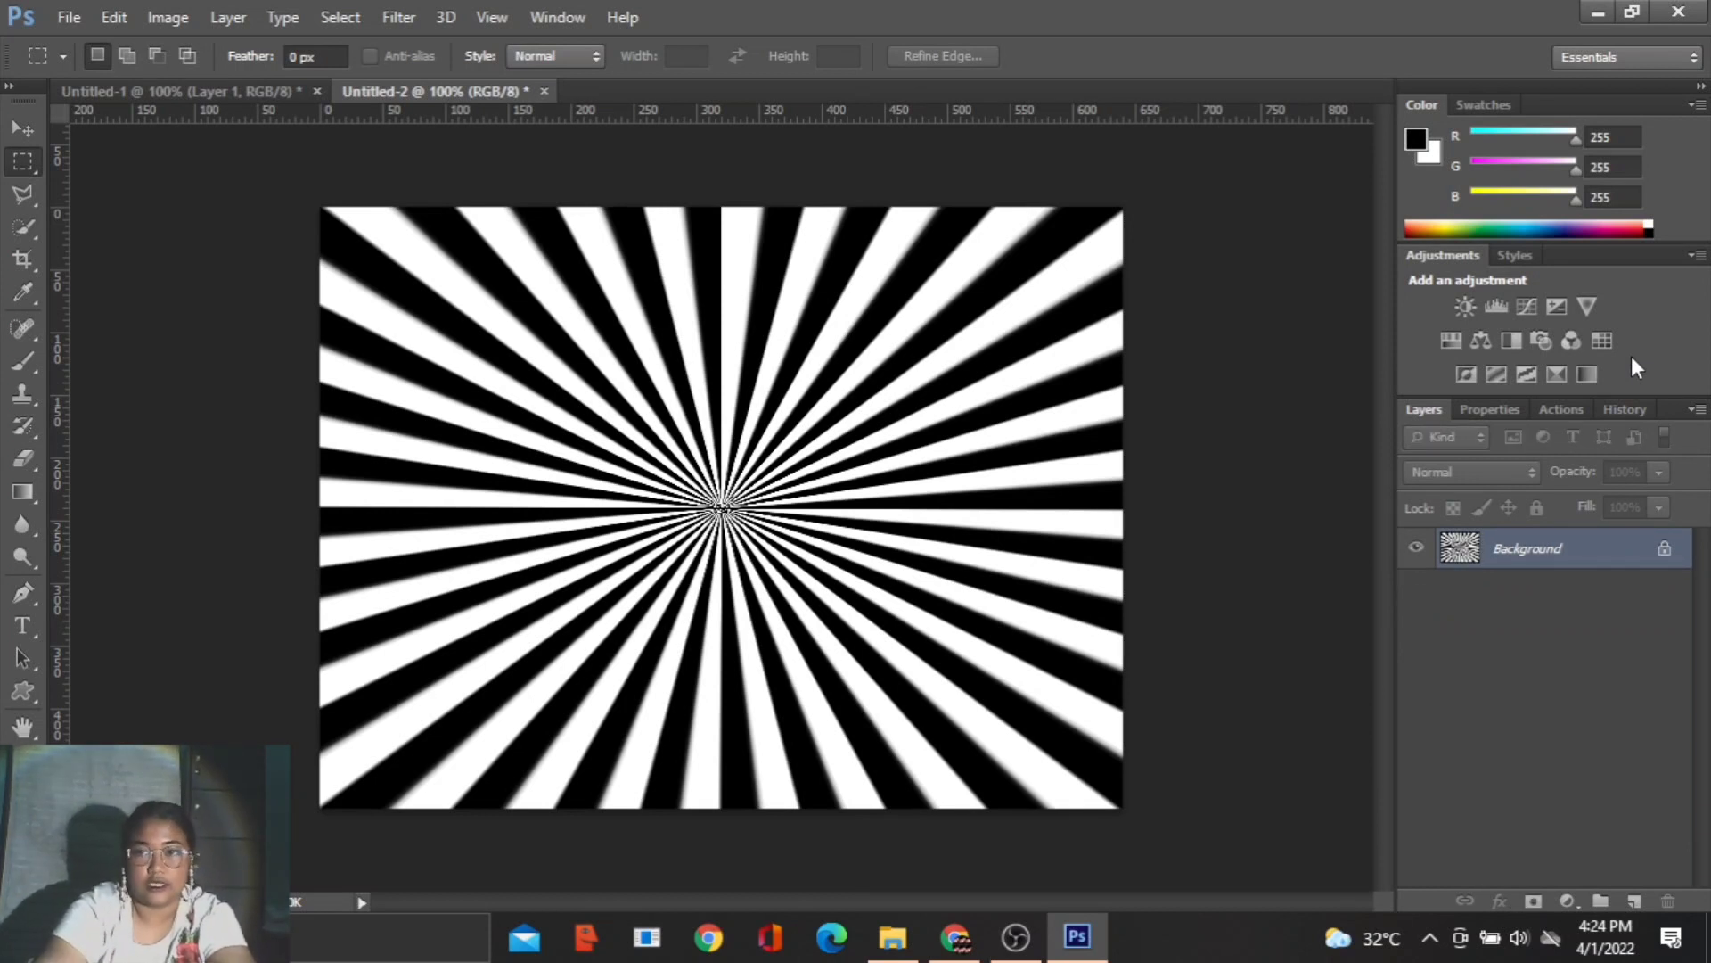
- Add a Gradient Map adjustment above the sunburst using the Custom yellow-to-orange gradient preset
click(1587, 374)
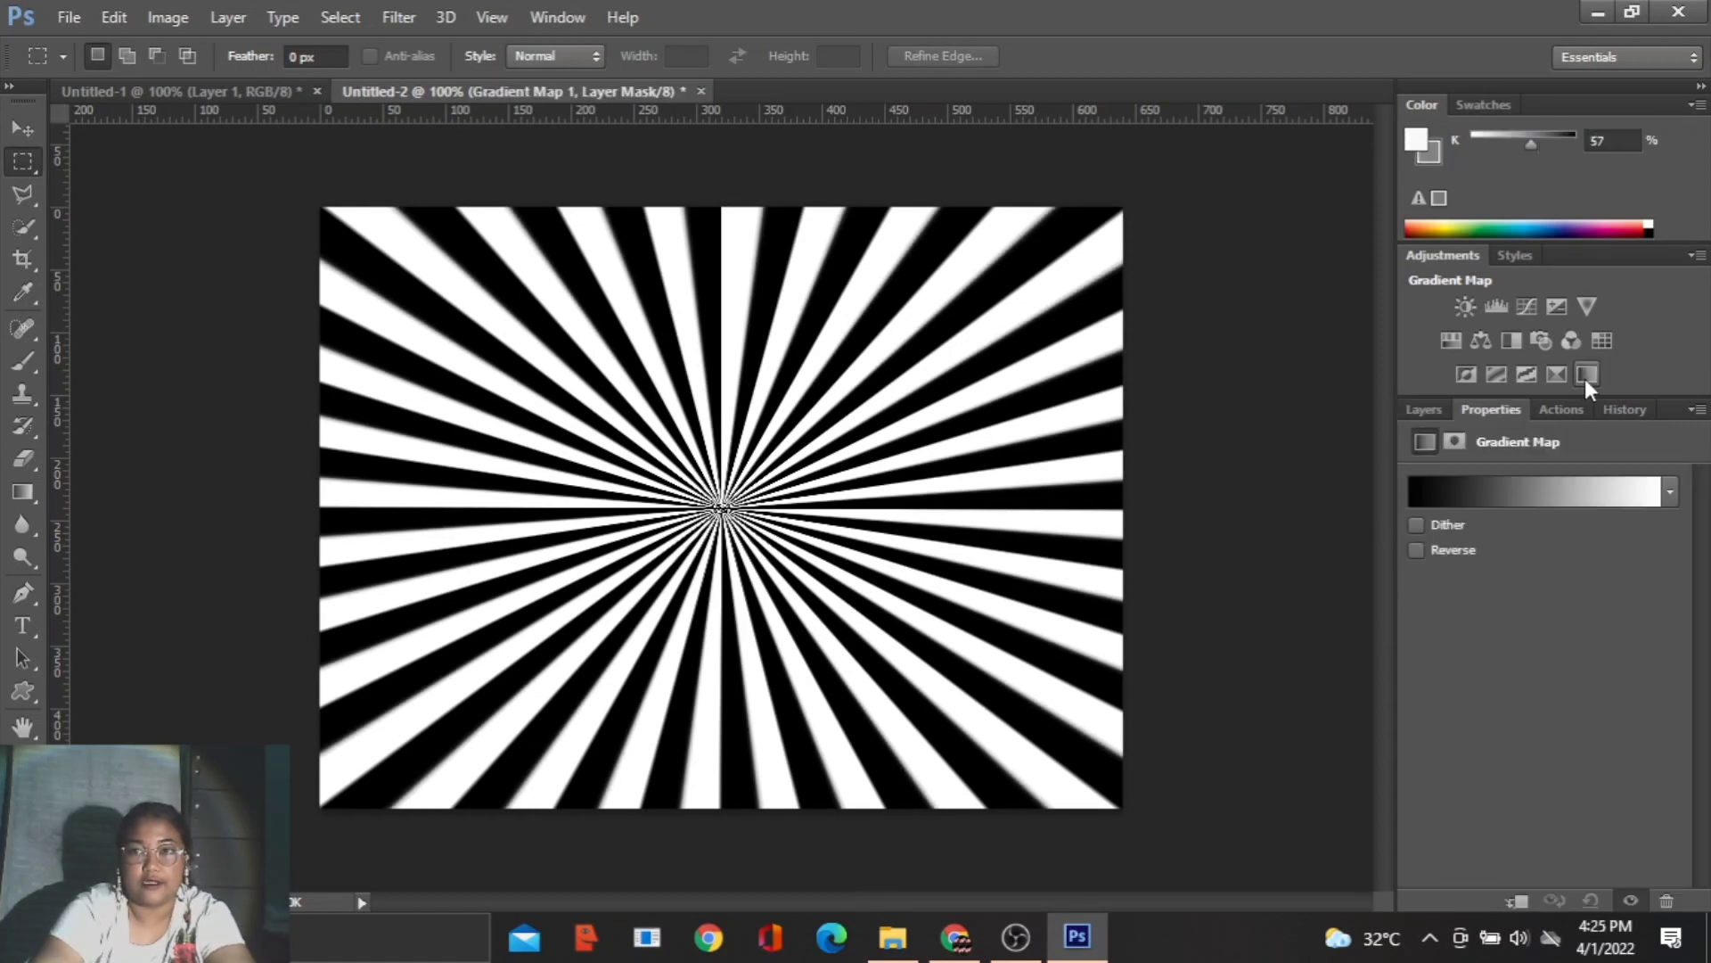
click(1671, 493)
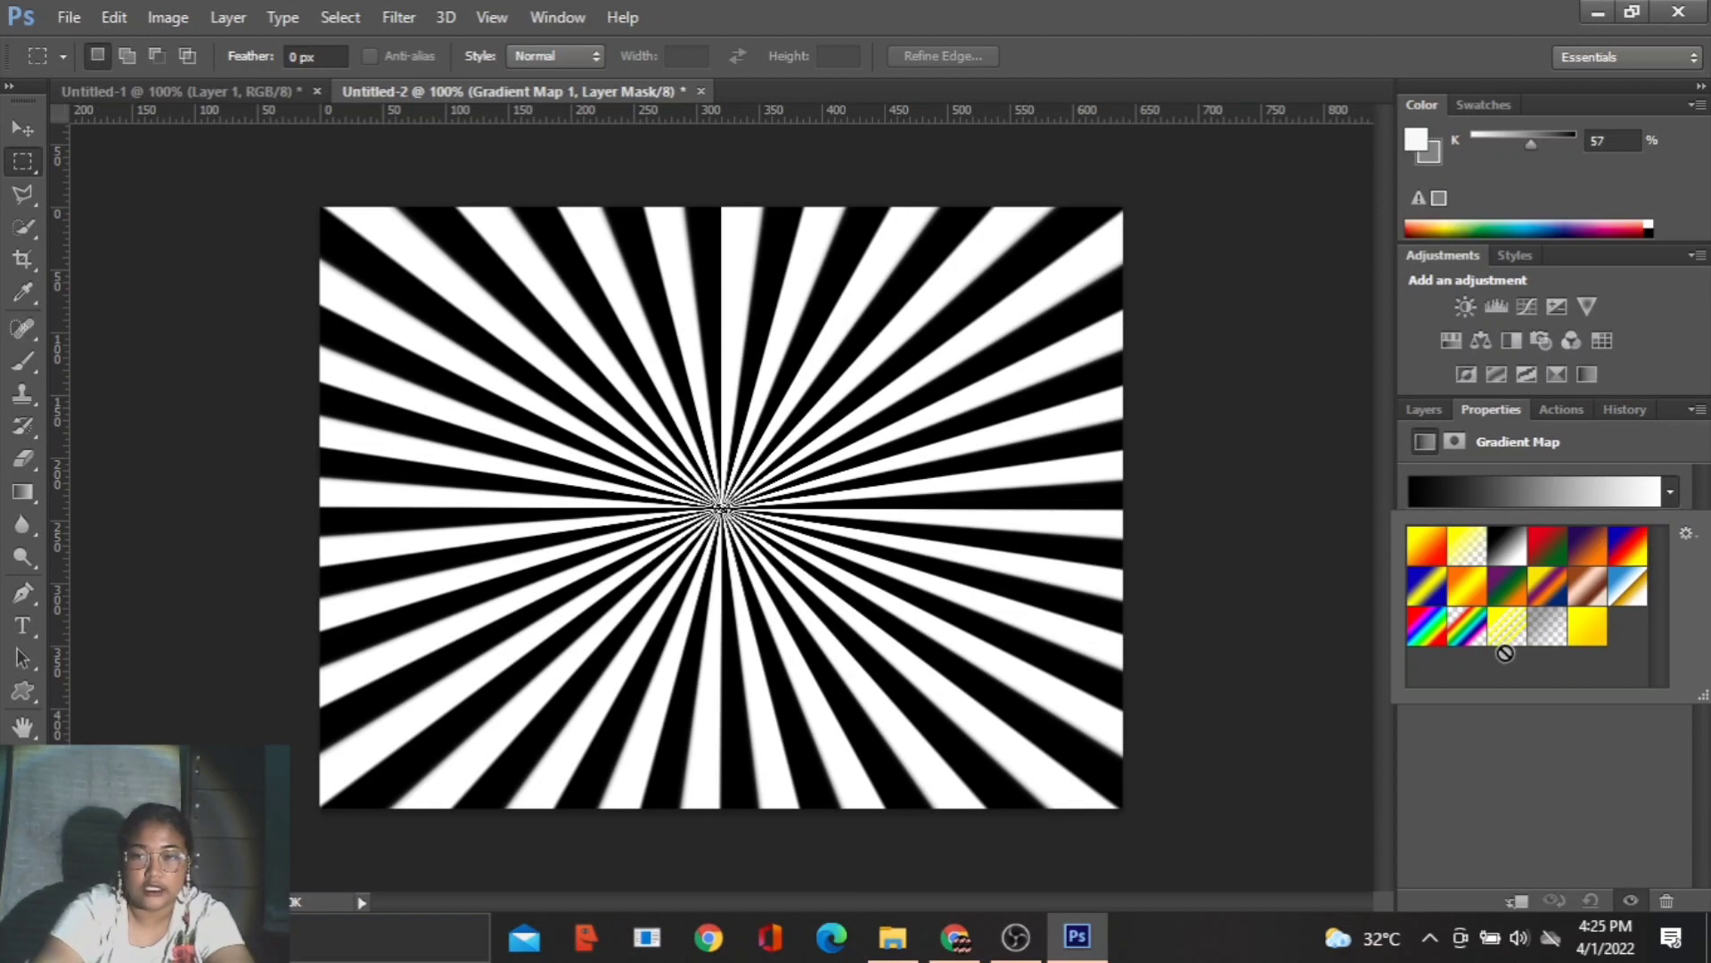
click(1594, 633)
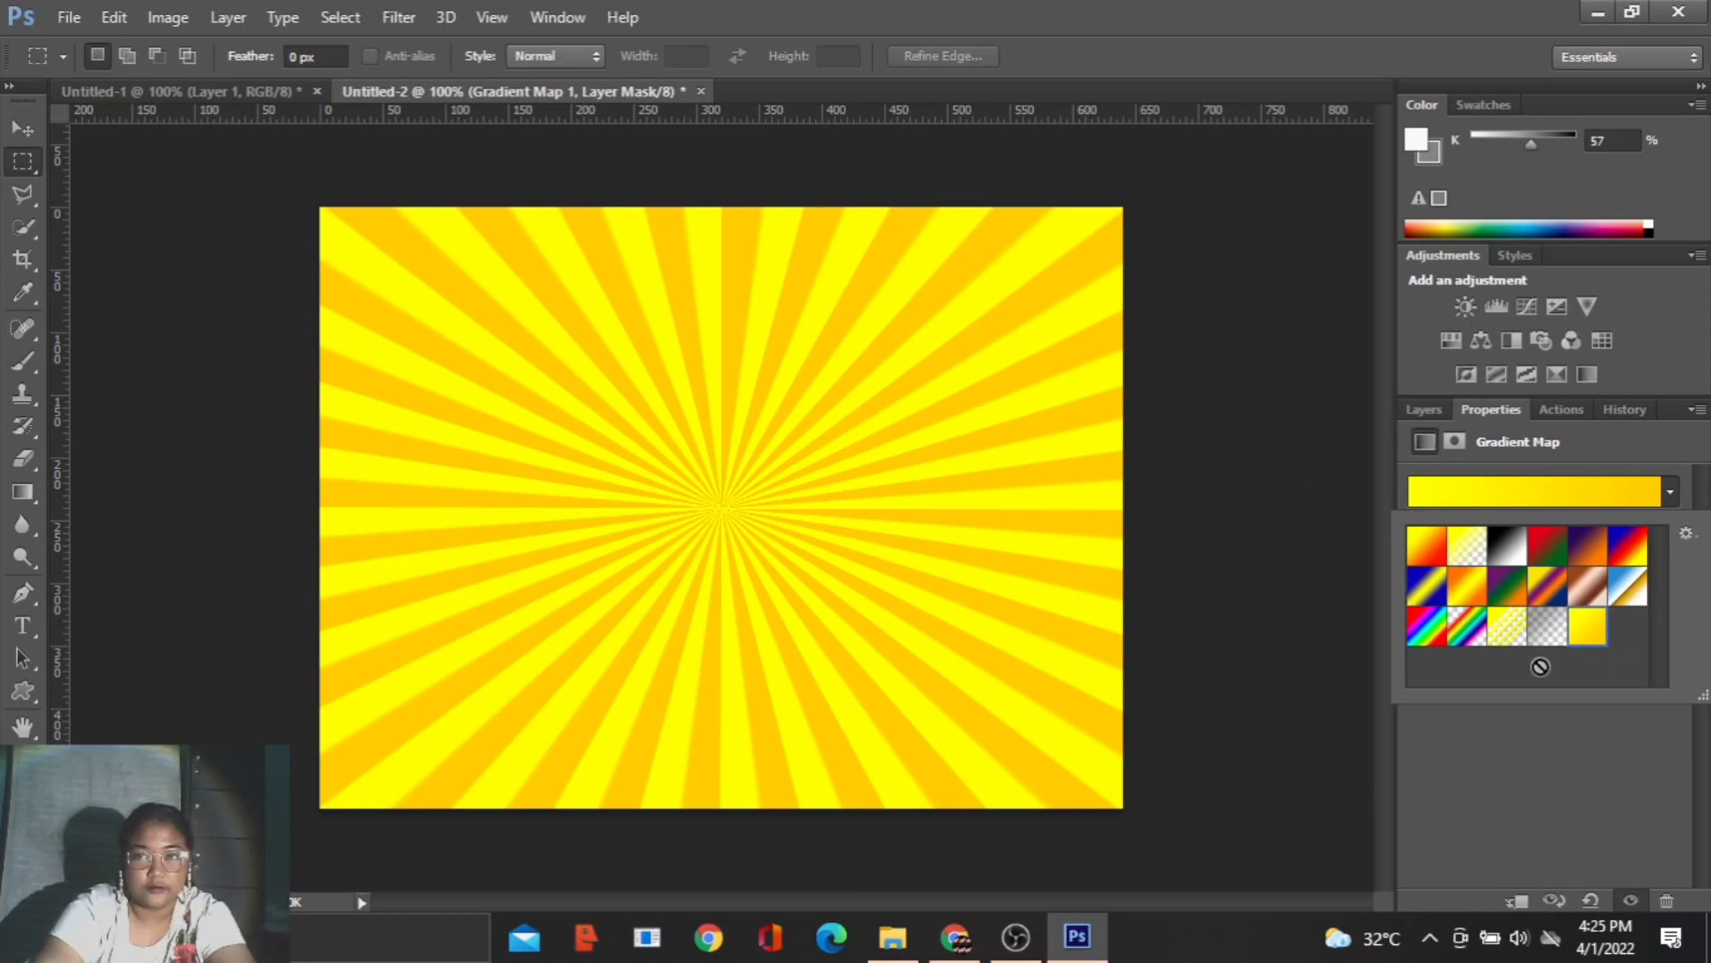
click(1527, 811)
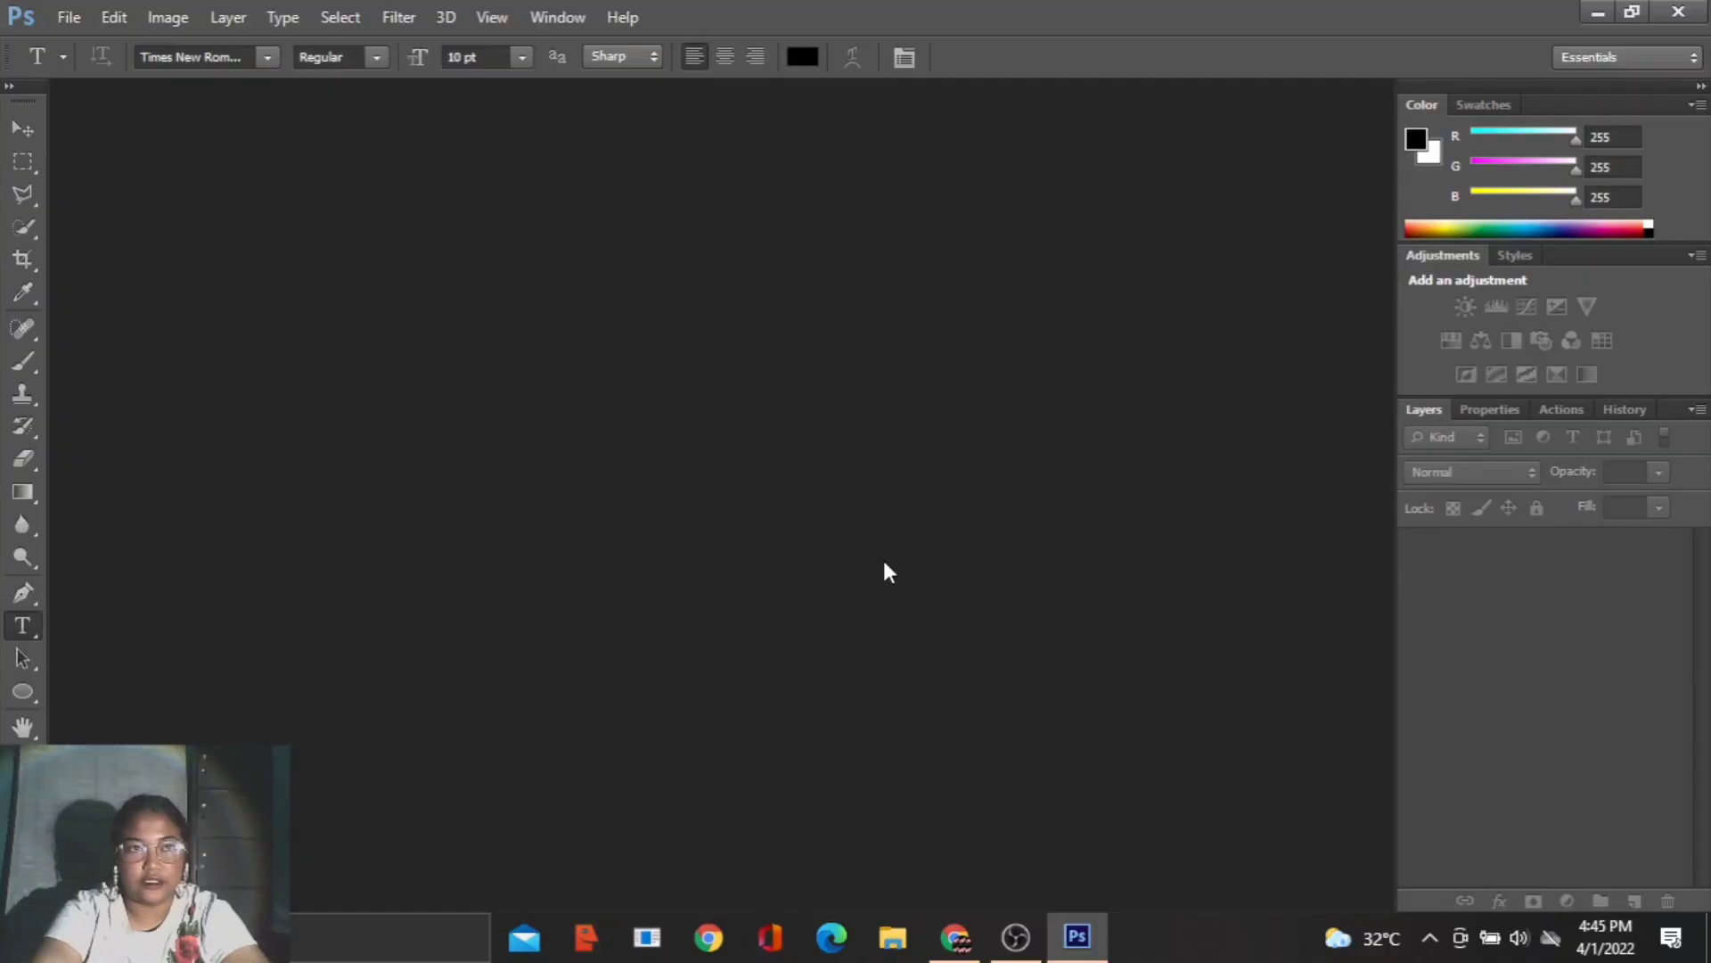
- Create a 3000 × 3000 px RGB document at 300 pixels/centimeter with white background contents
click(68, 17)
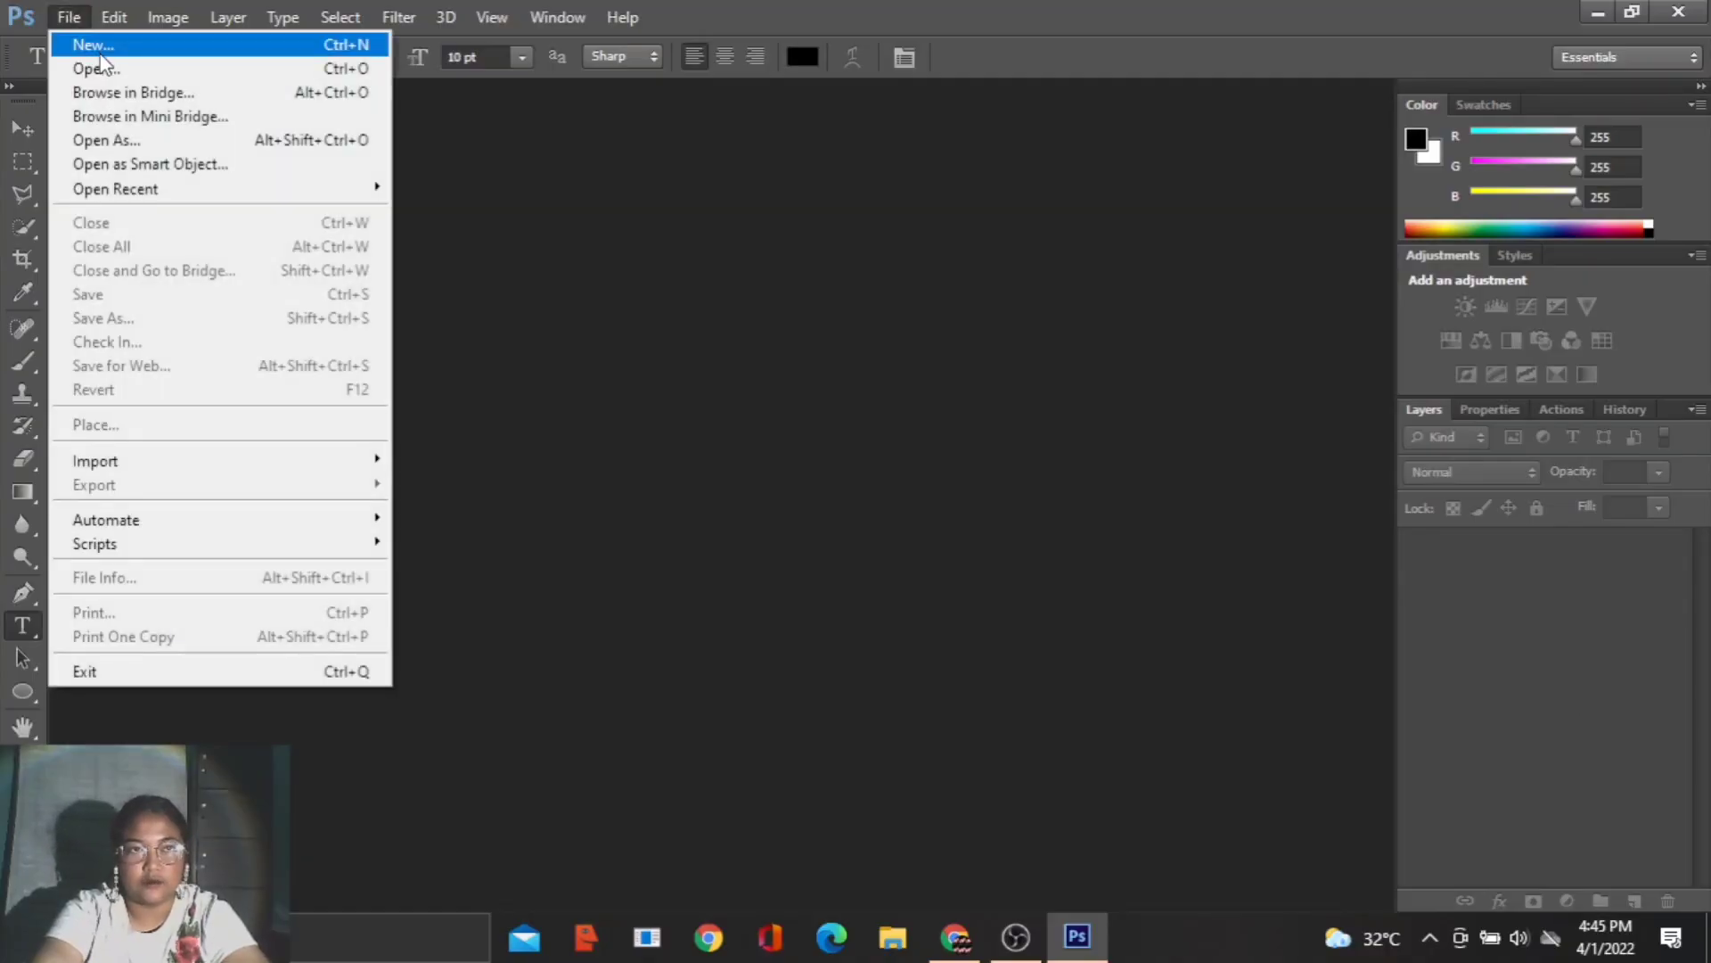
click(80, 41)
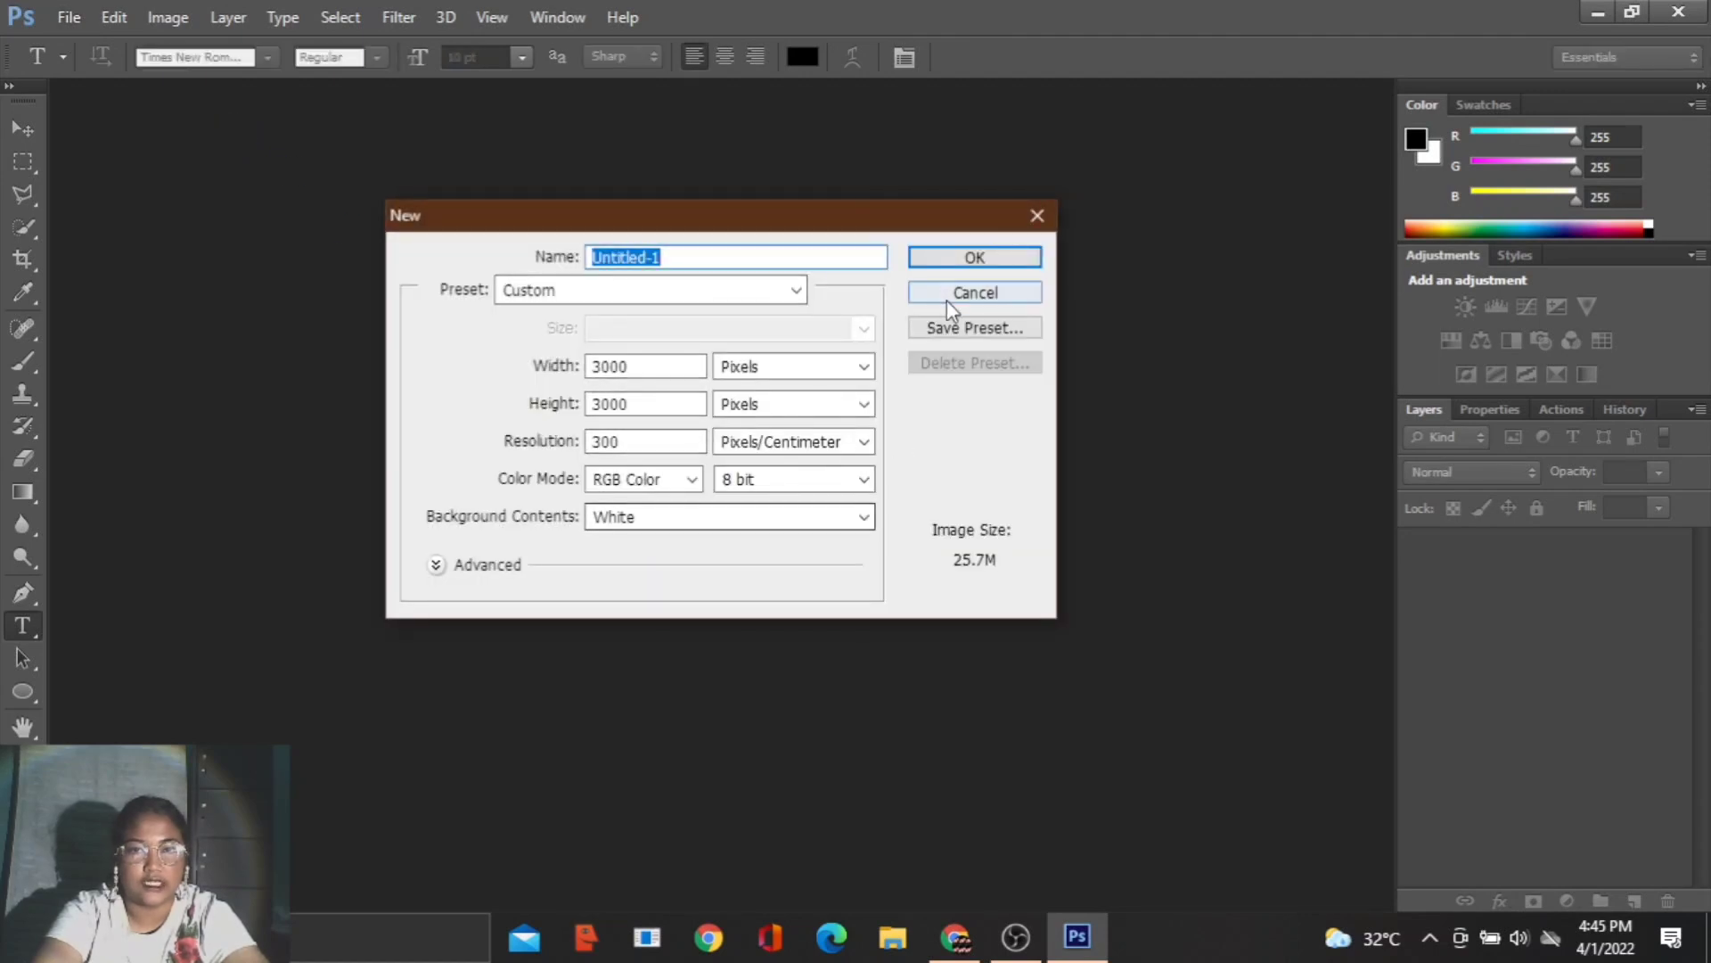
click(974, 258)
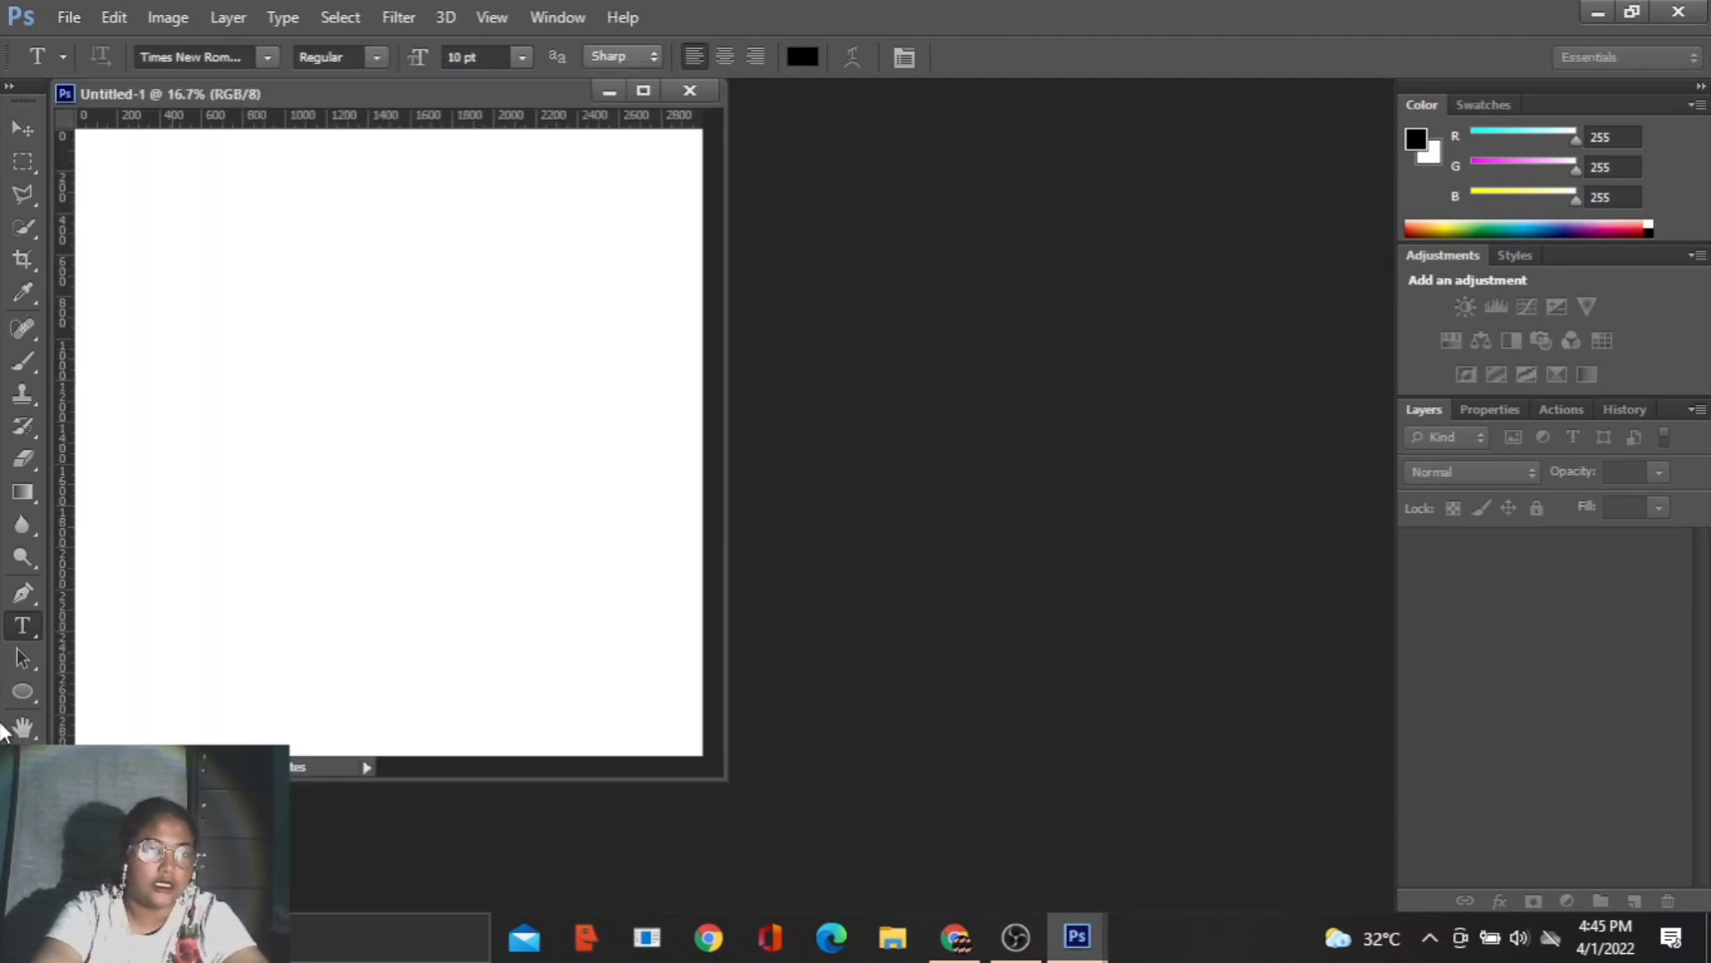
- Draw a circular path about 1650 px in diameter on the upper-middle part of the canvas with the Ellipse Tool in Path mode
click(11, 700)
right_click(23, 692)
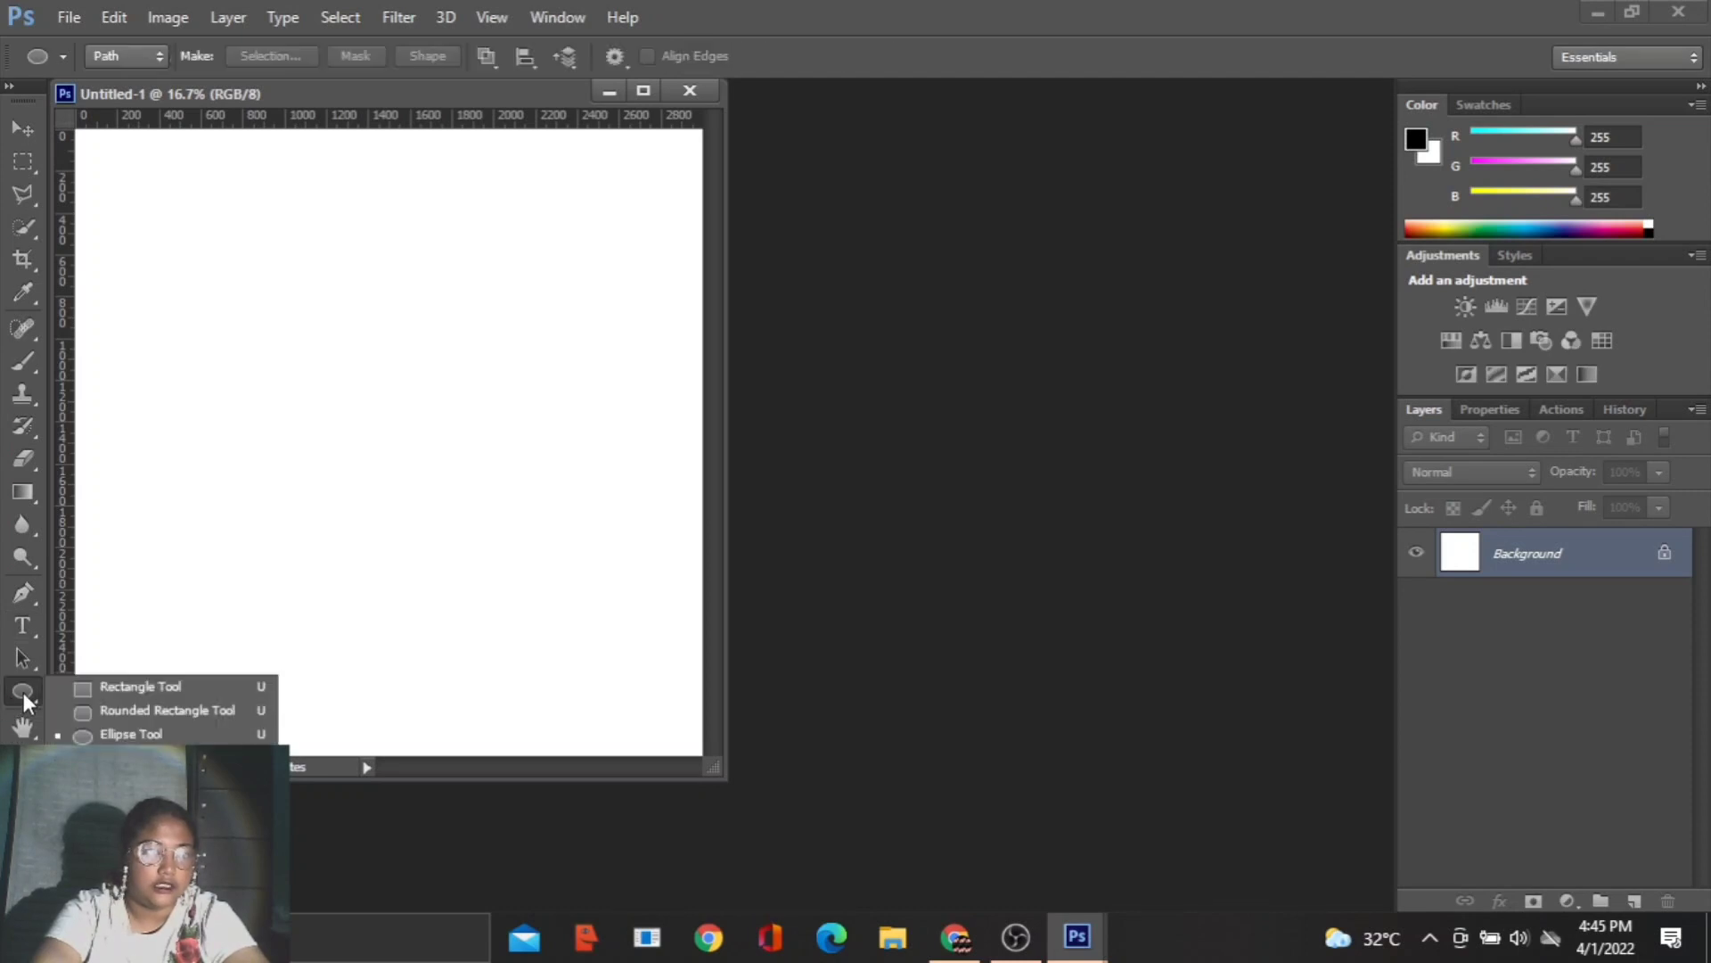
click(110, 738)
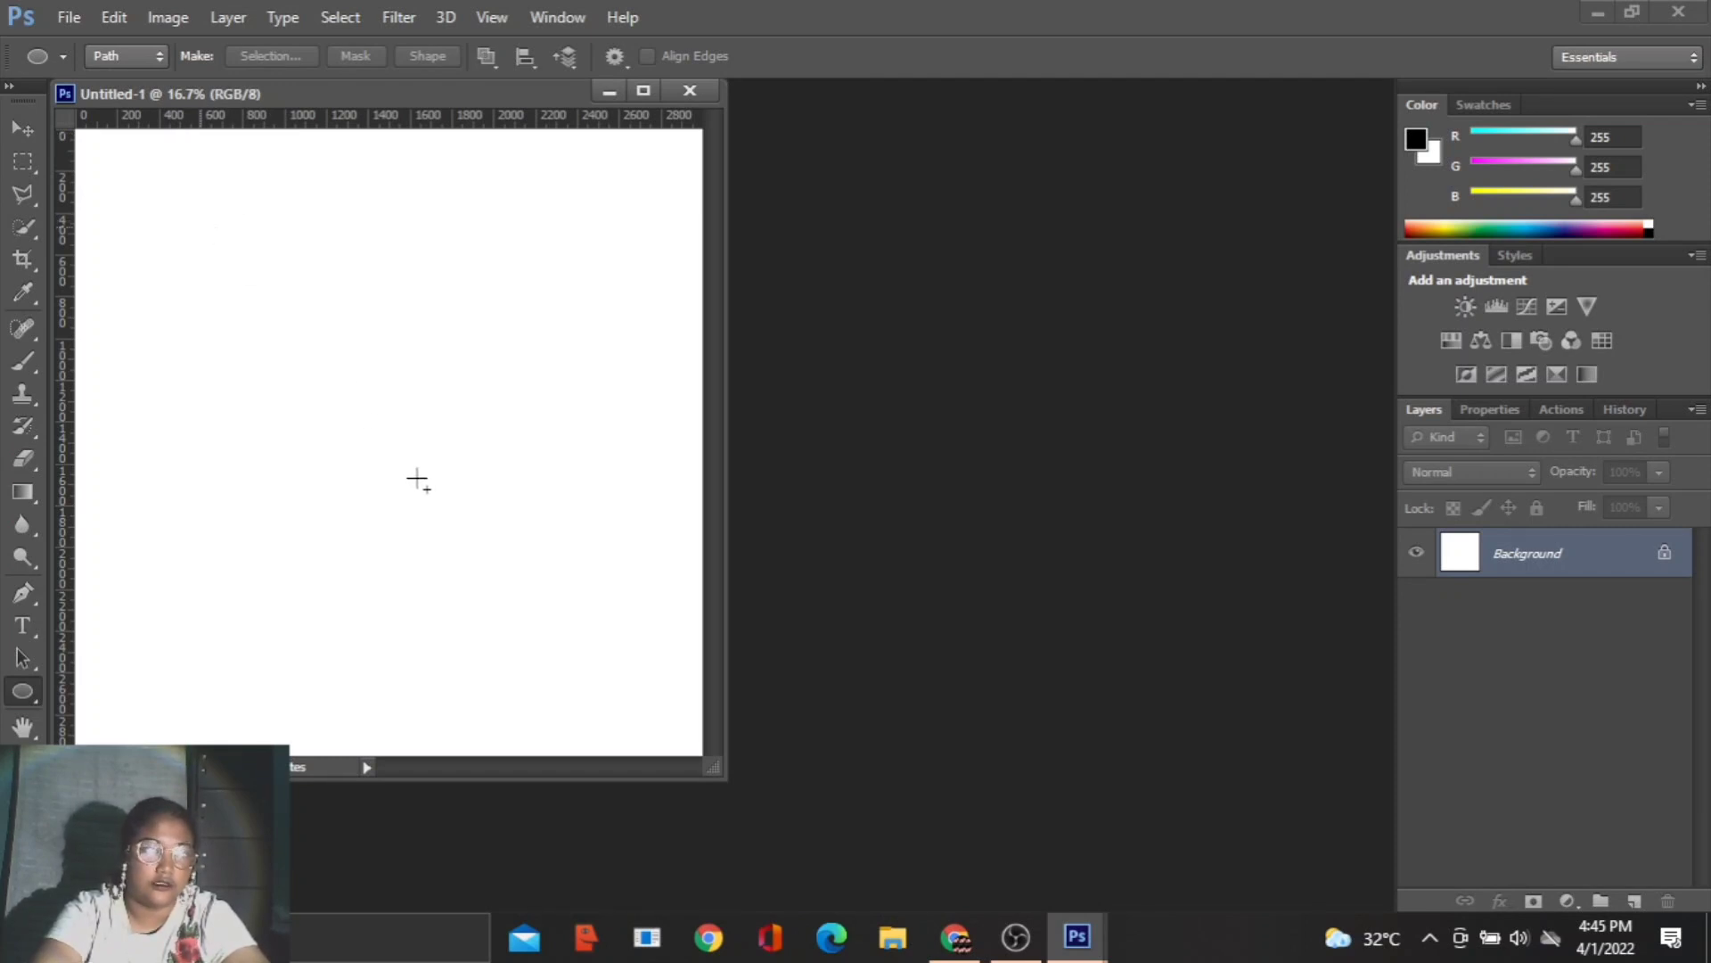
drag(464, 512, 546, 579)
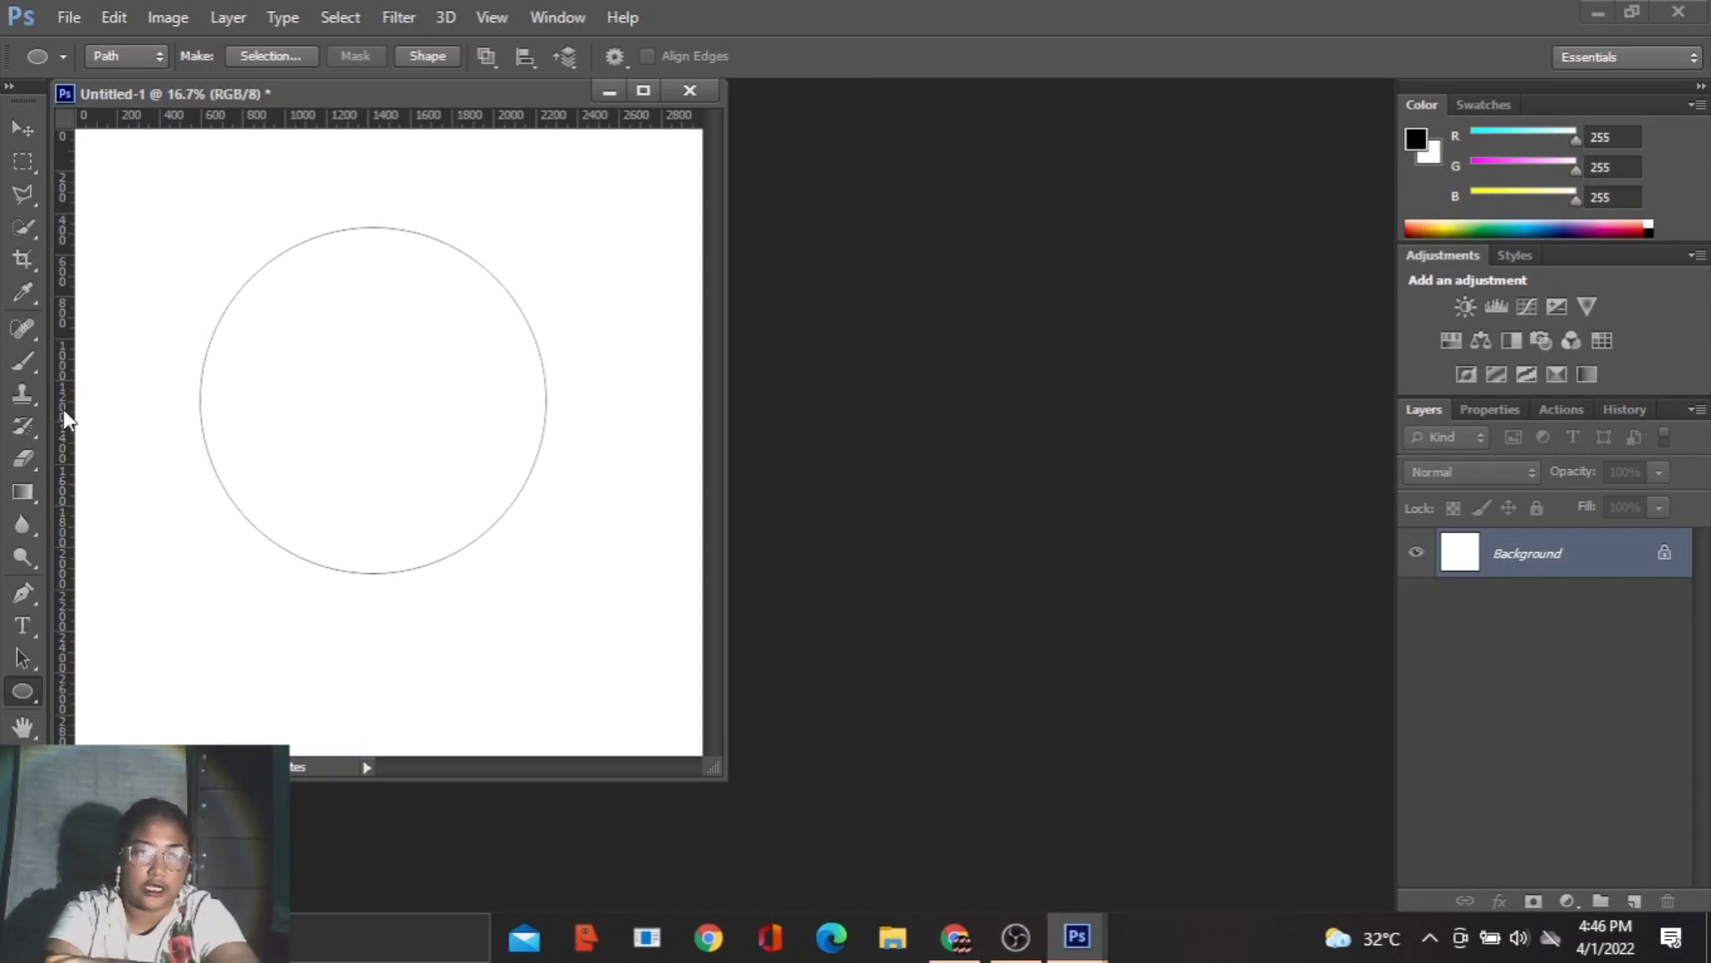
- Add 10 pt Times New Roman text along the circular path reading "MEMBUAT TEKS MELENGKUNG BY" plus the author's name, and dock the document window
click(29, 628)
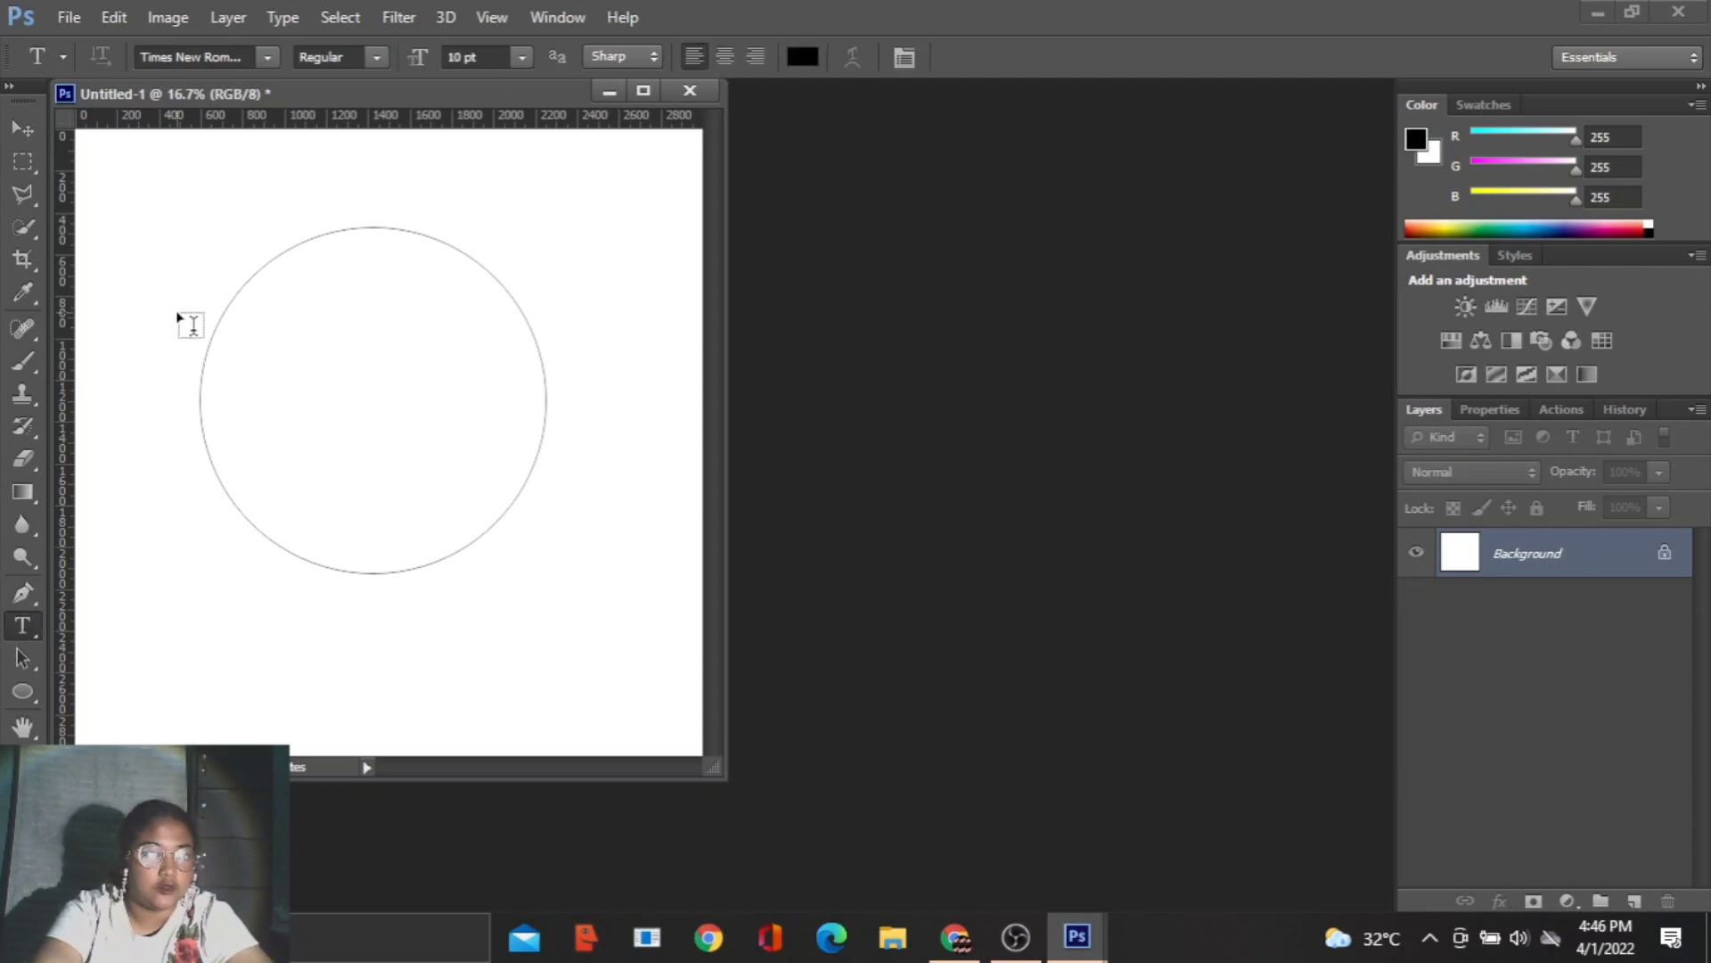
click(200, 384)
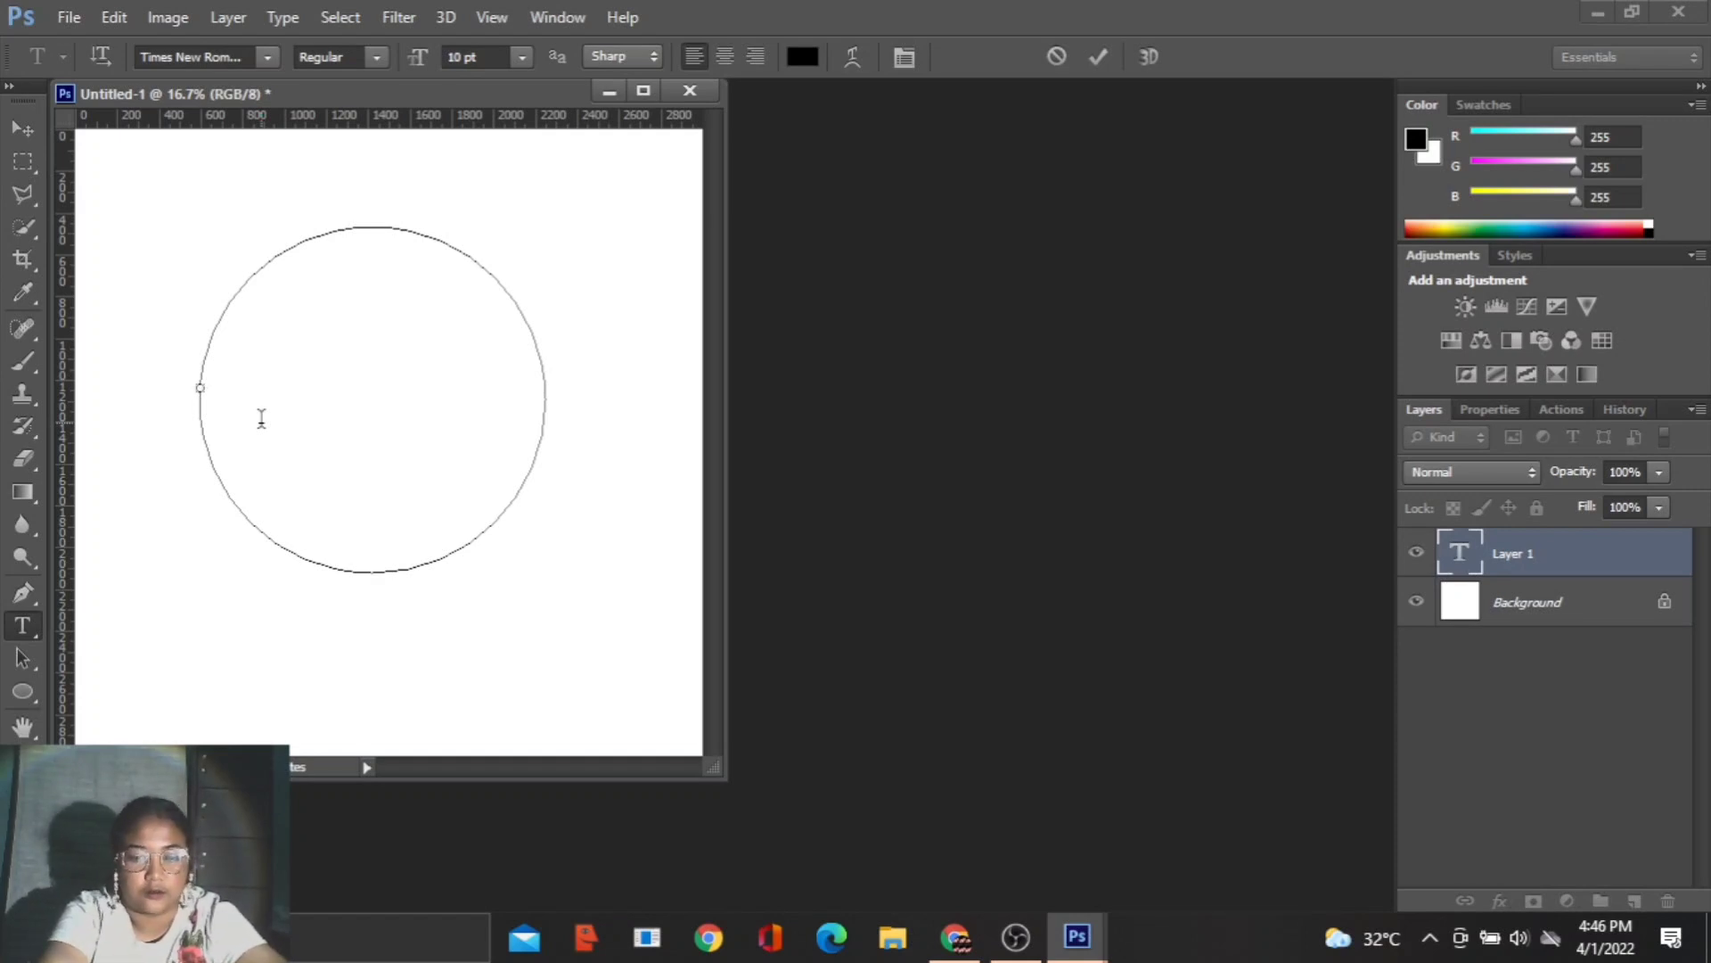
text(MEMBUAT TEKS MELE)
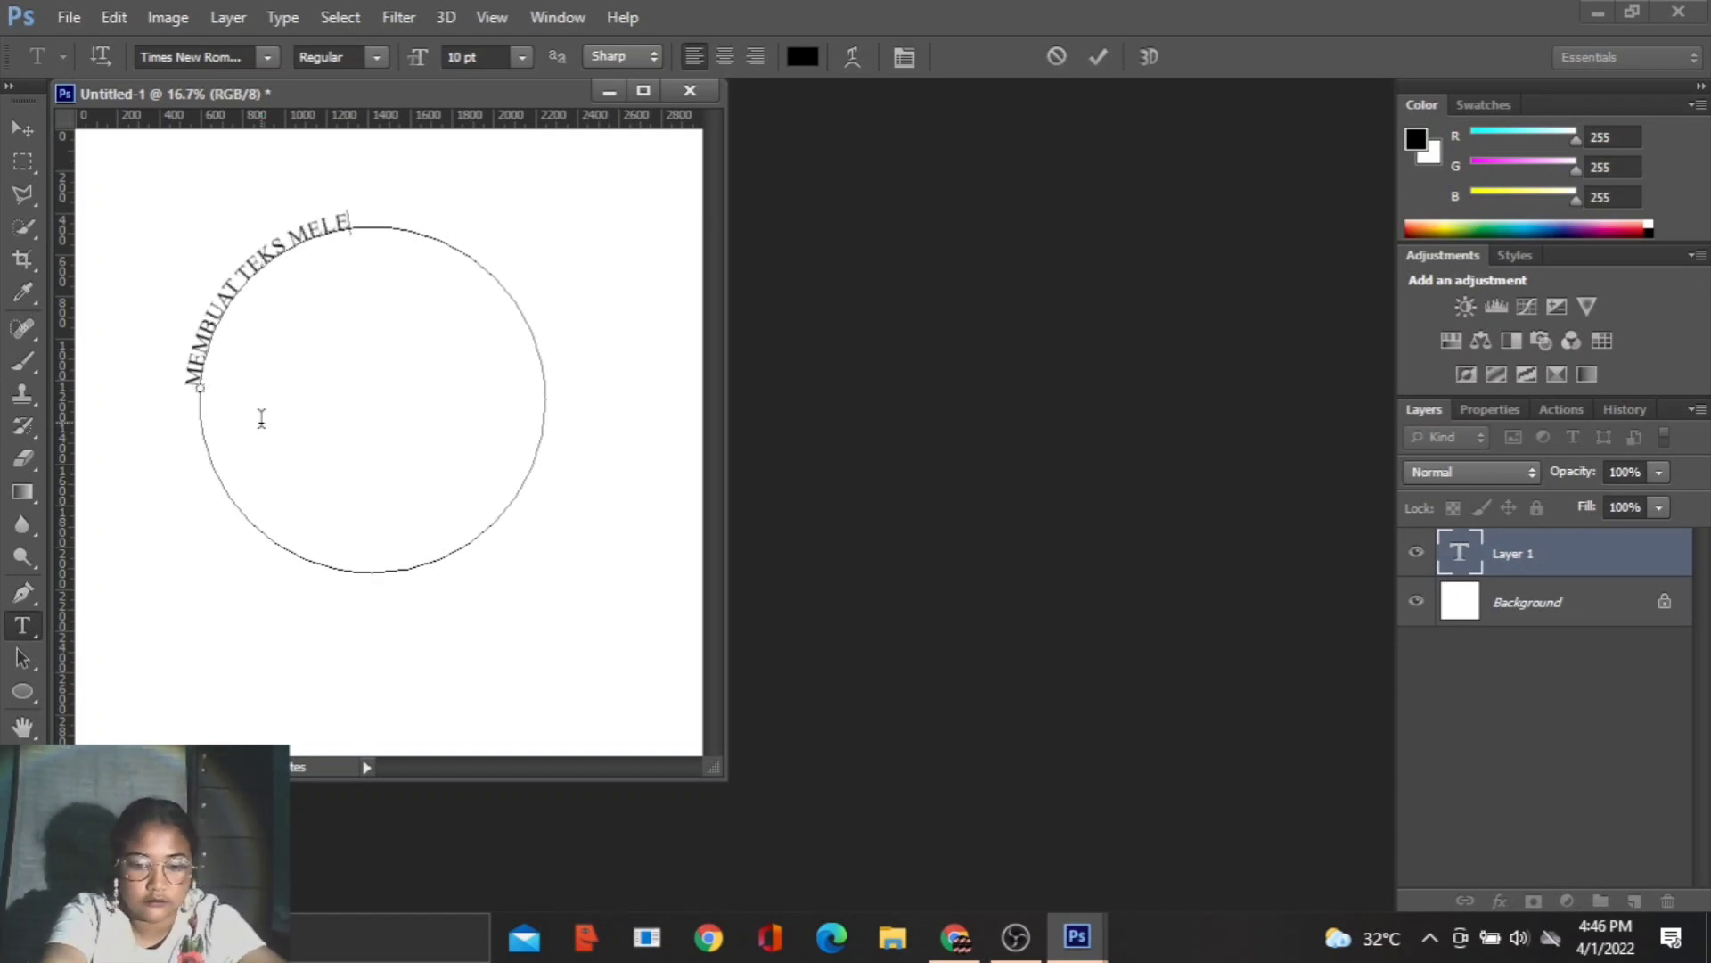
text(NGKUNG BY ANGGI DE CE)
key(BackSpace)
text(.N)
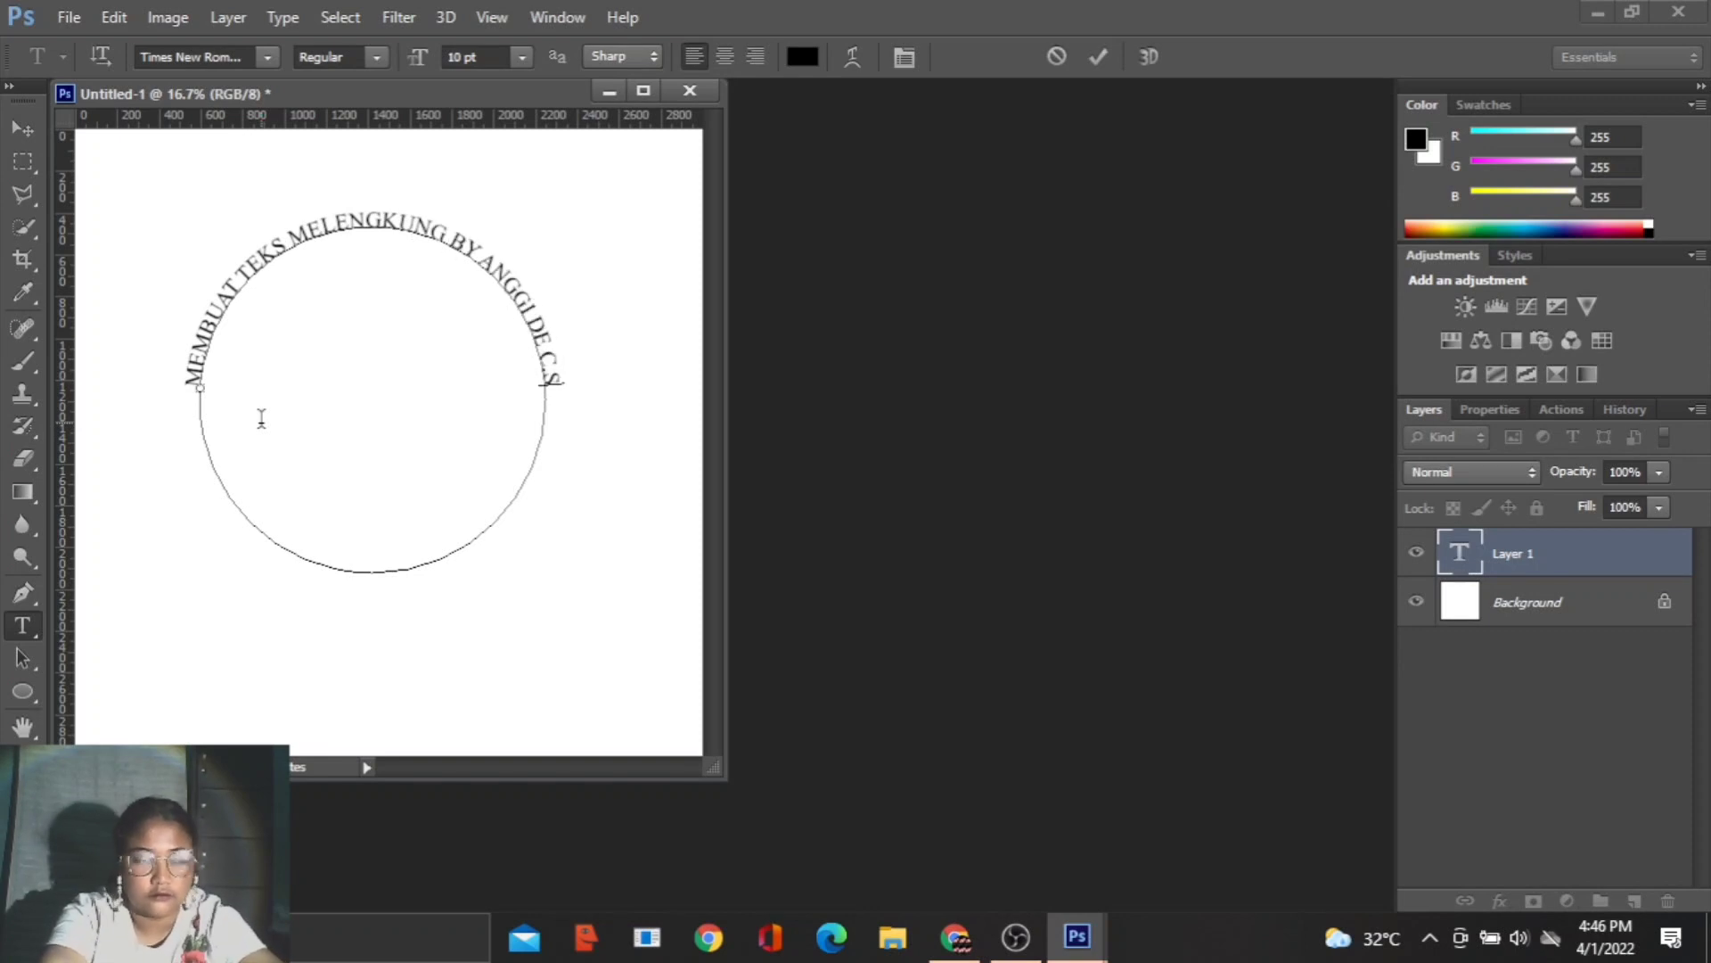
click(686, 91)
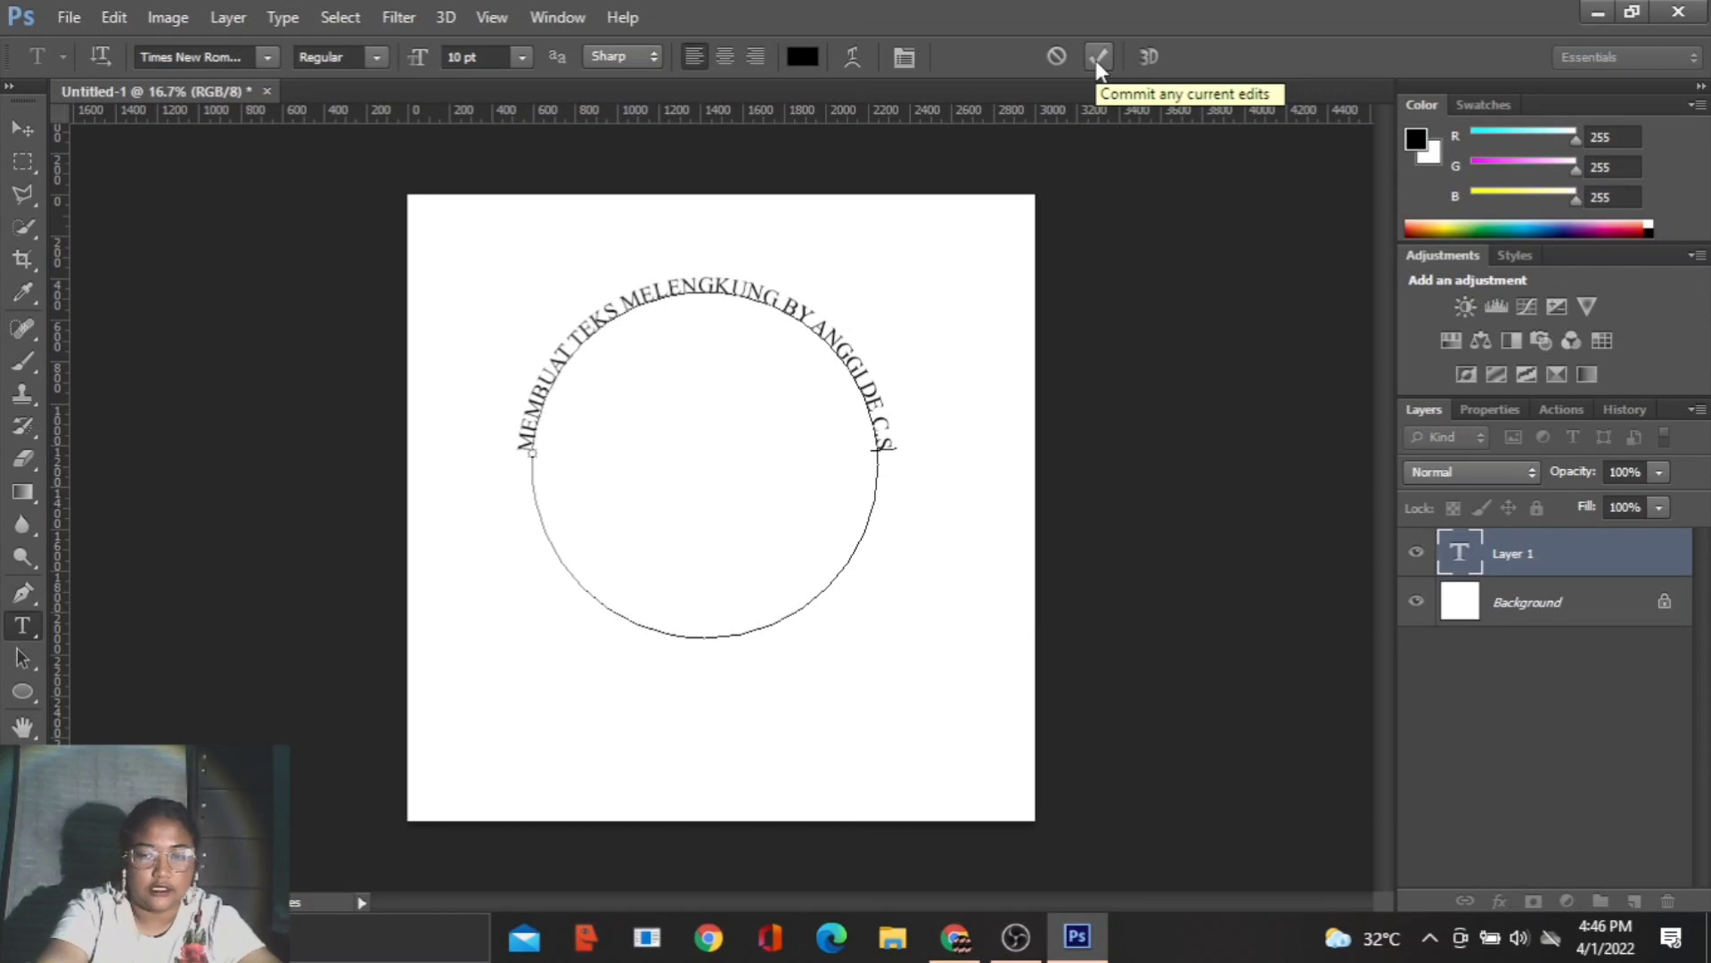
click(1098, 59)
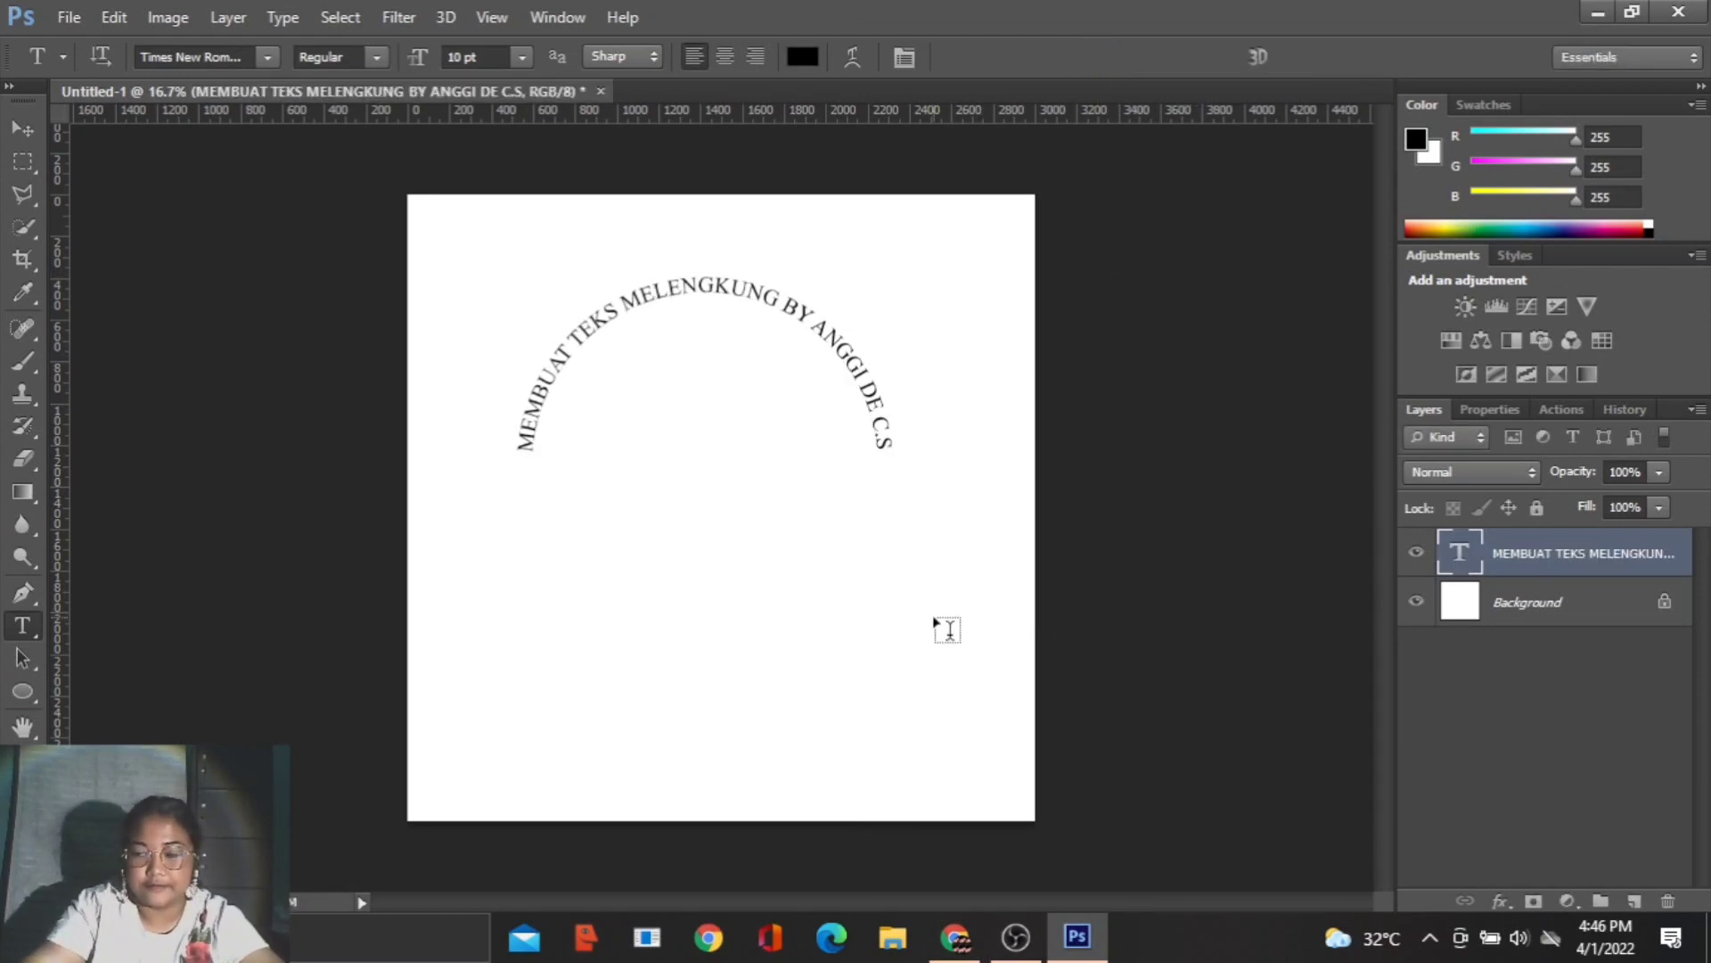
scroll(890, 630, up, 3)
scroll(889, 629, down, 1)
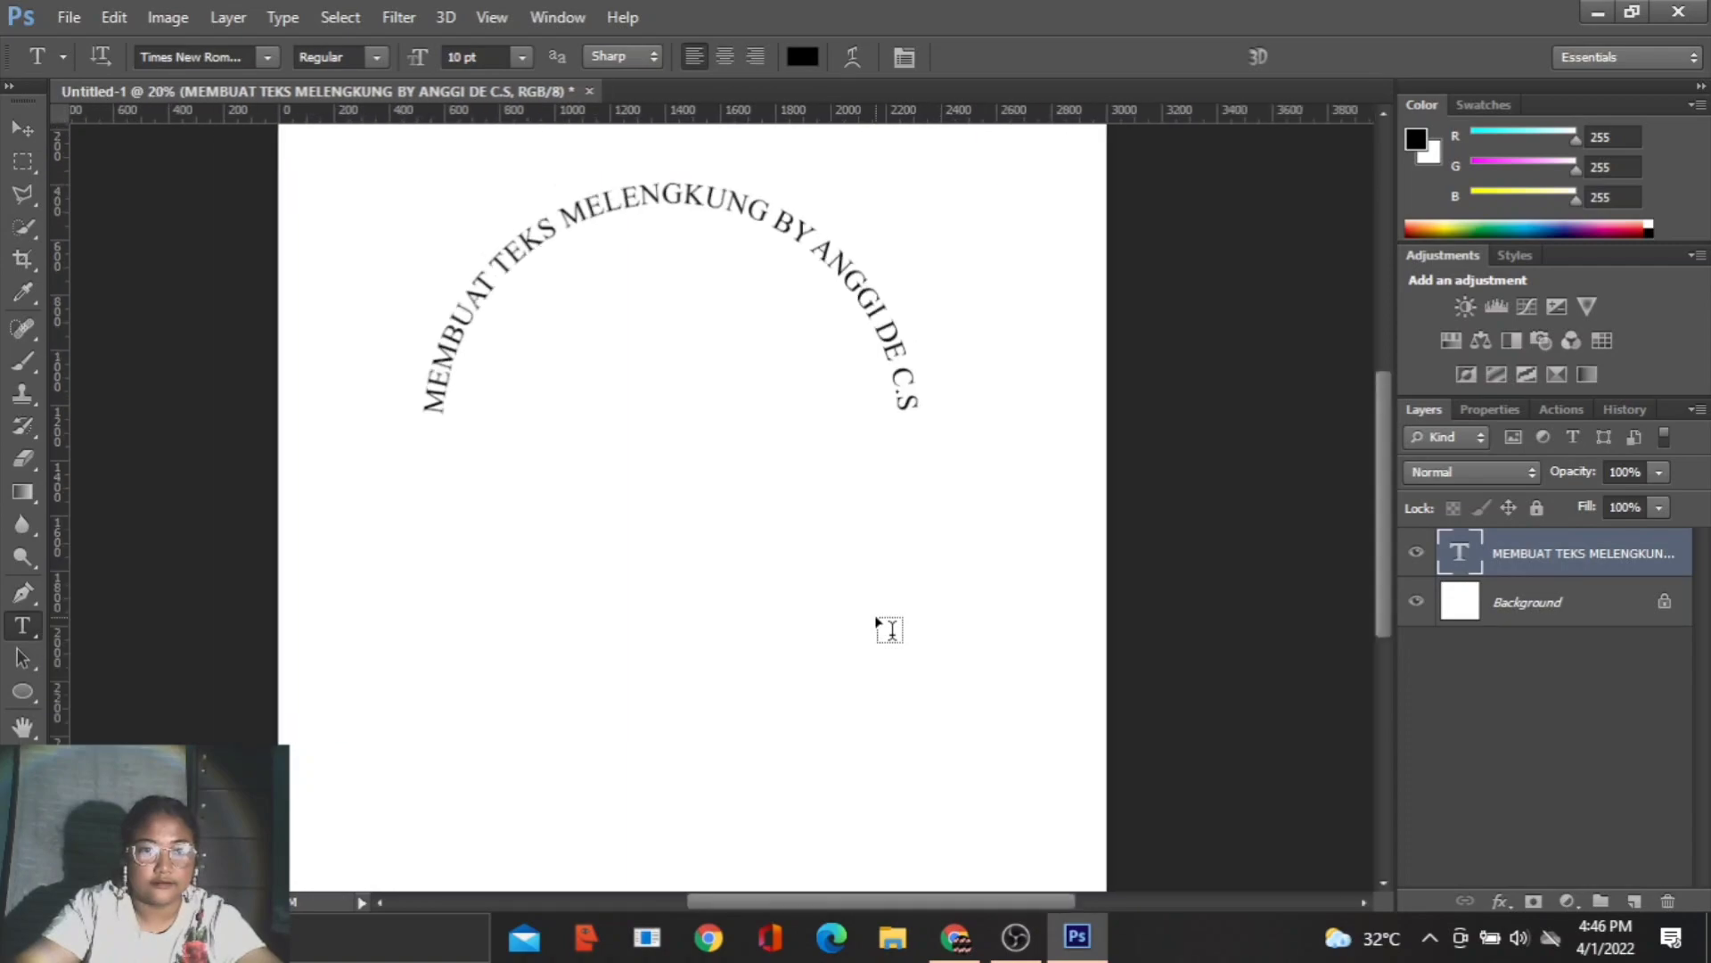
scroll(890, 629, up, 1)
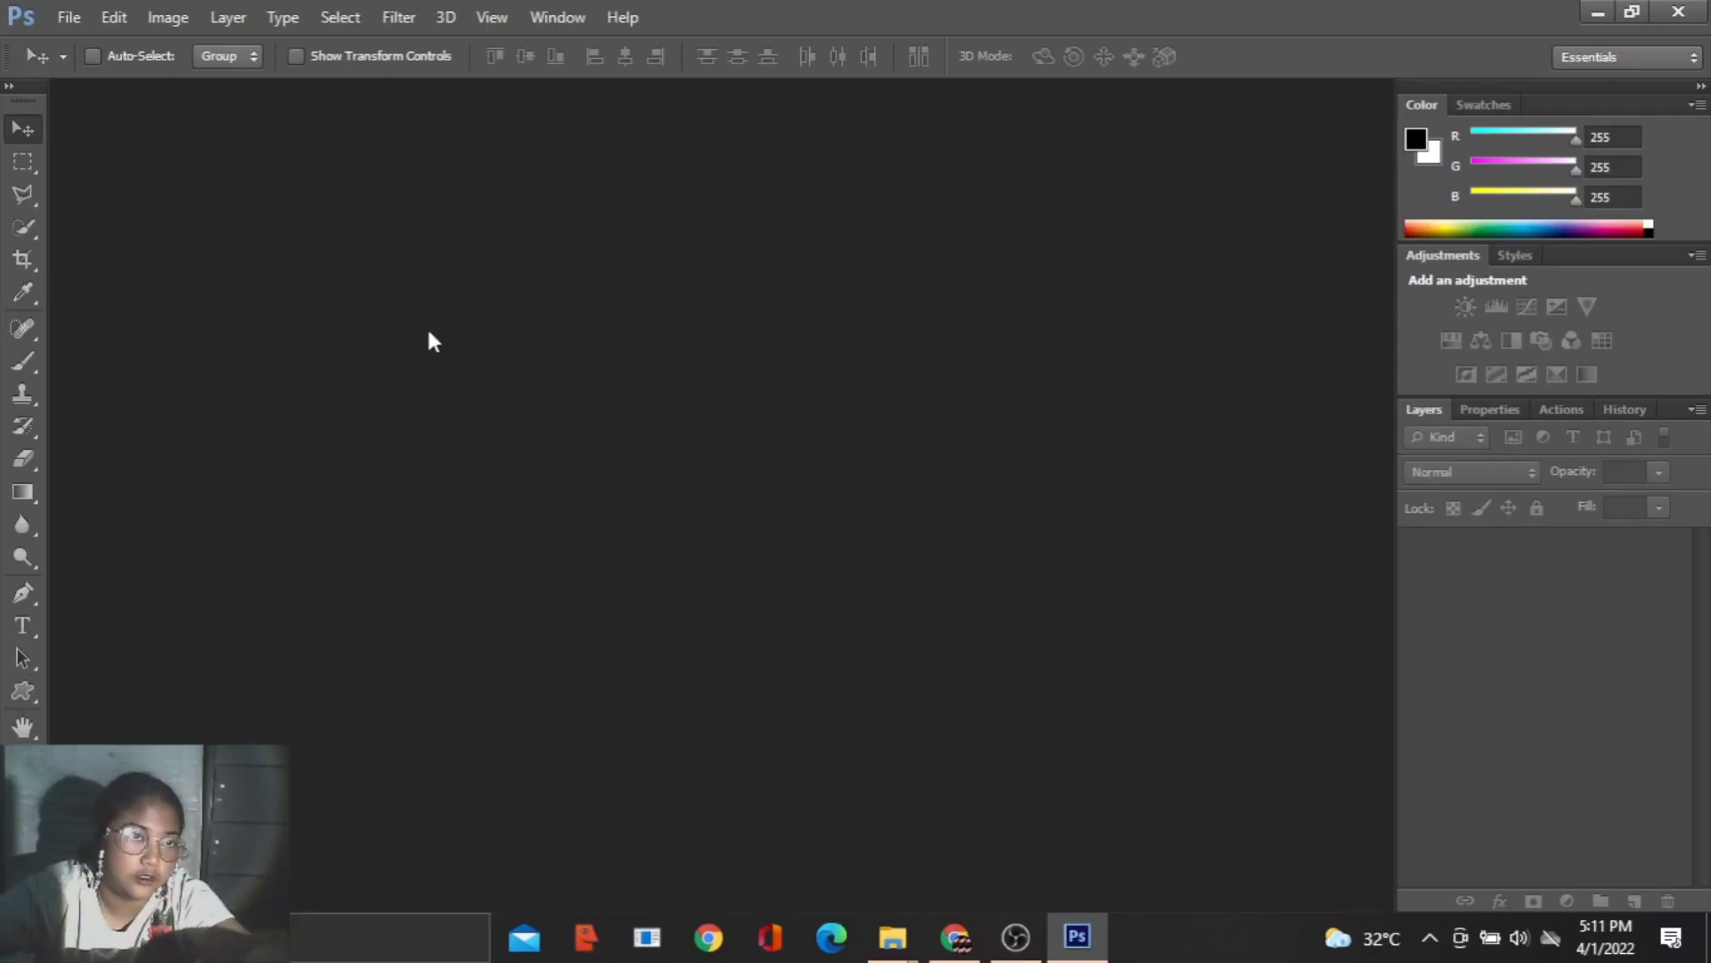
- Create a 640 × 480 px document at 300 pixels/centimeter with white background contents and dock its window
click(69, 17)
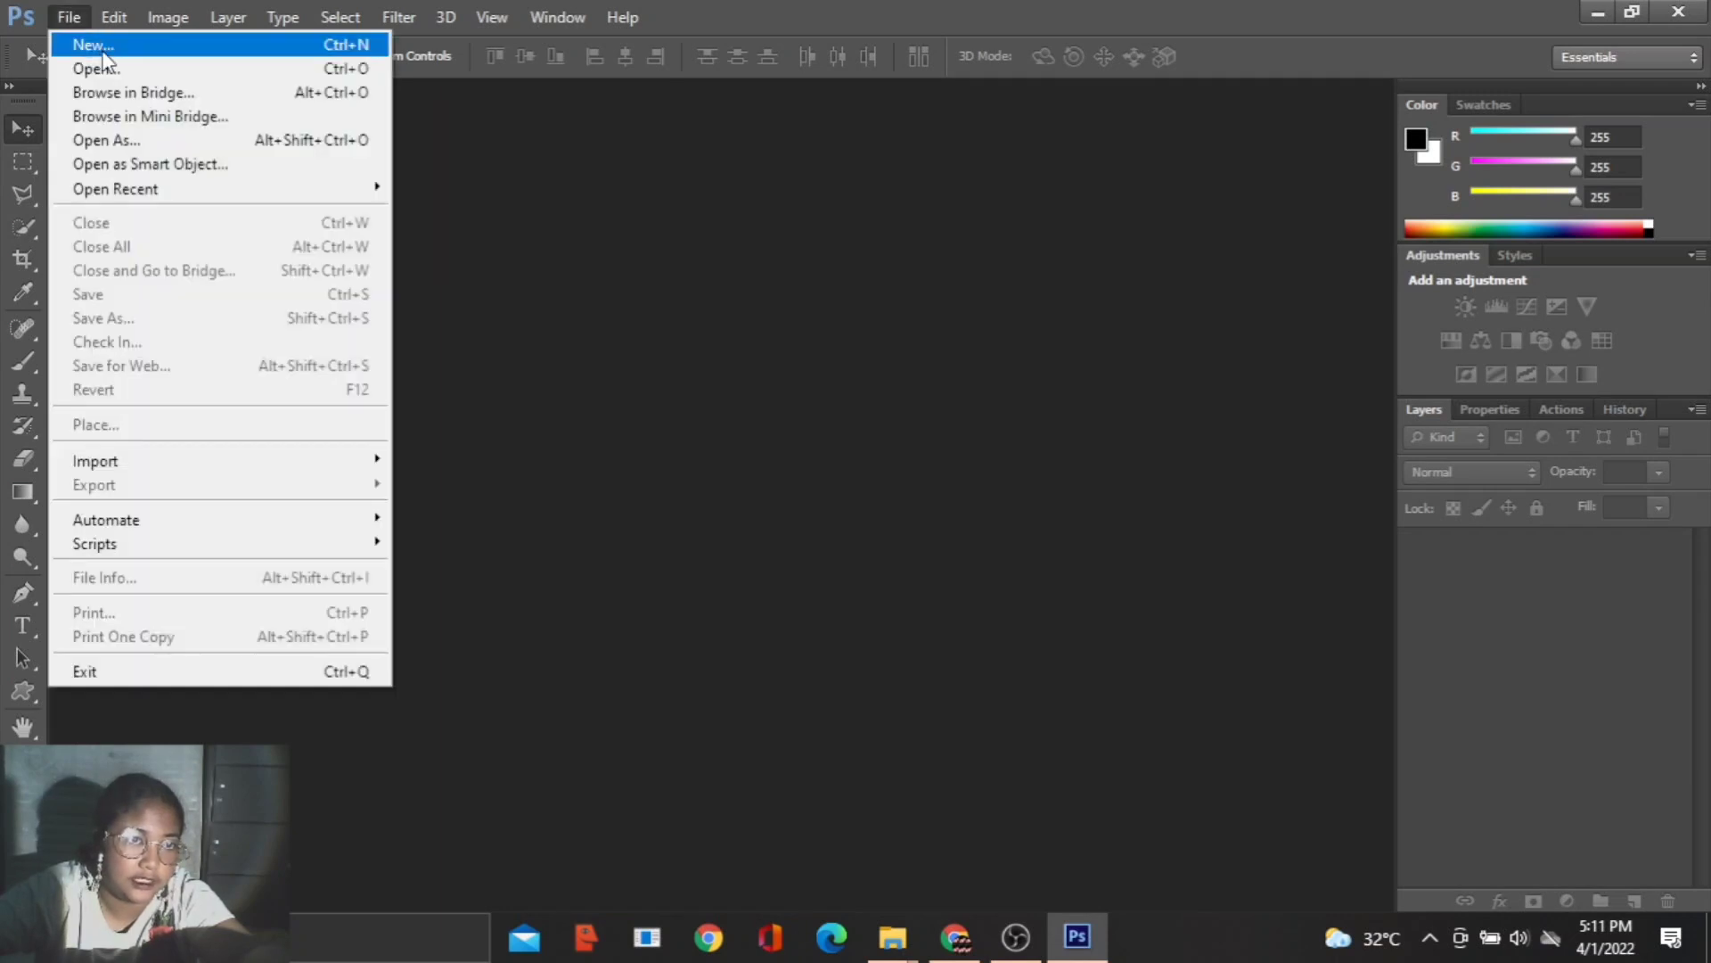
click(98, 43)
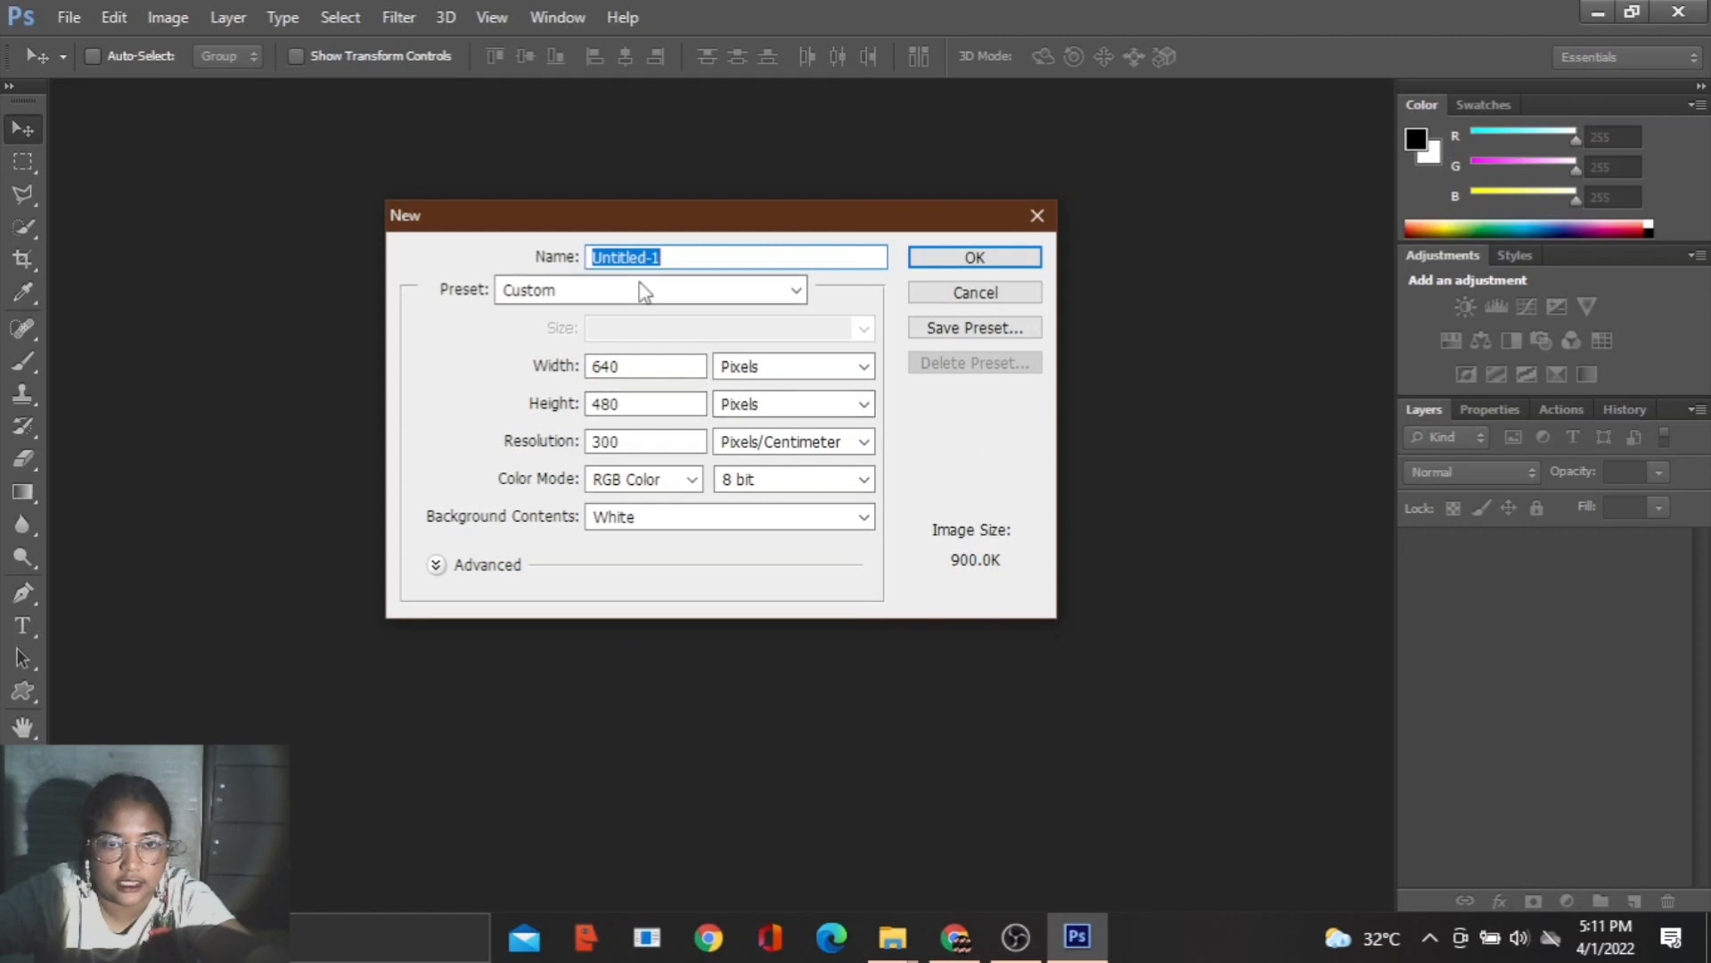
click(959, 256)
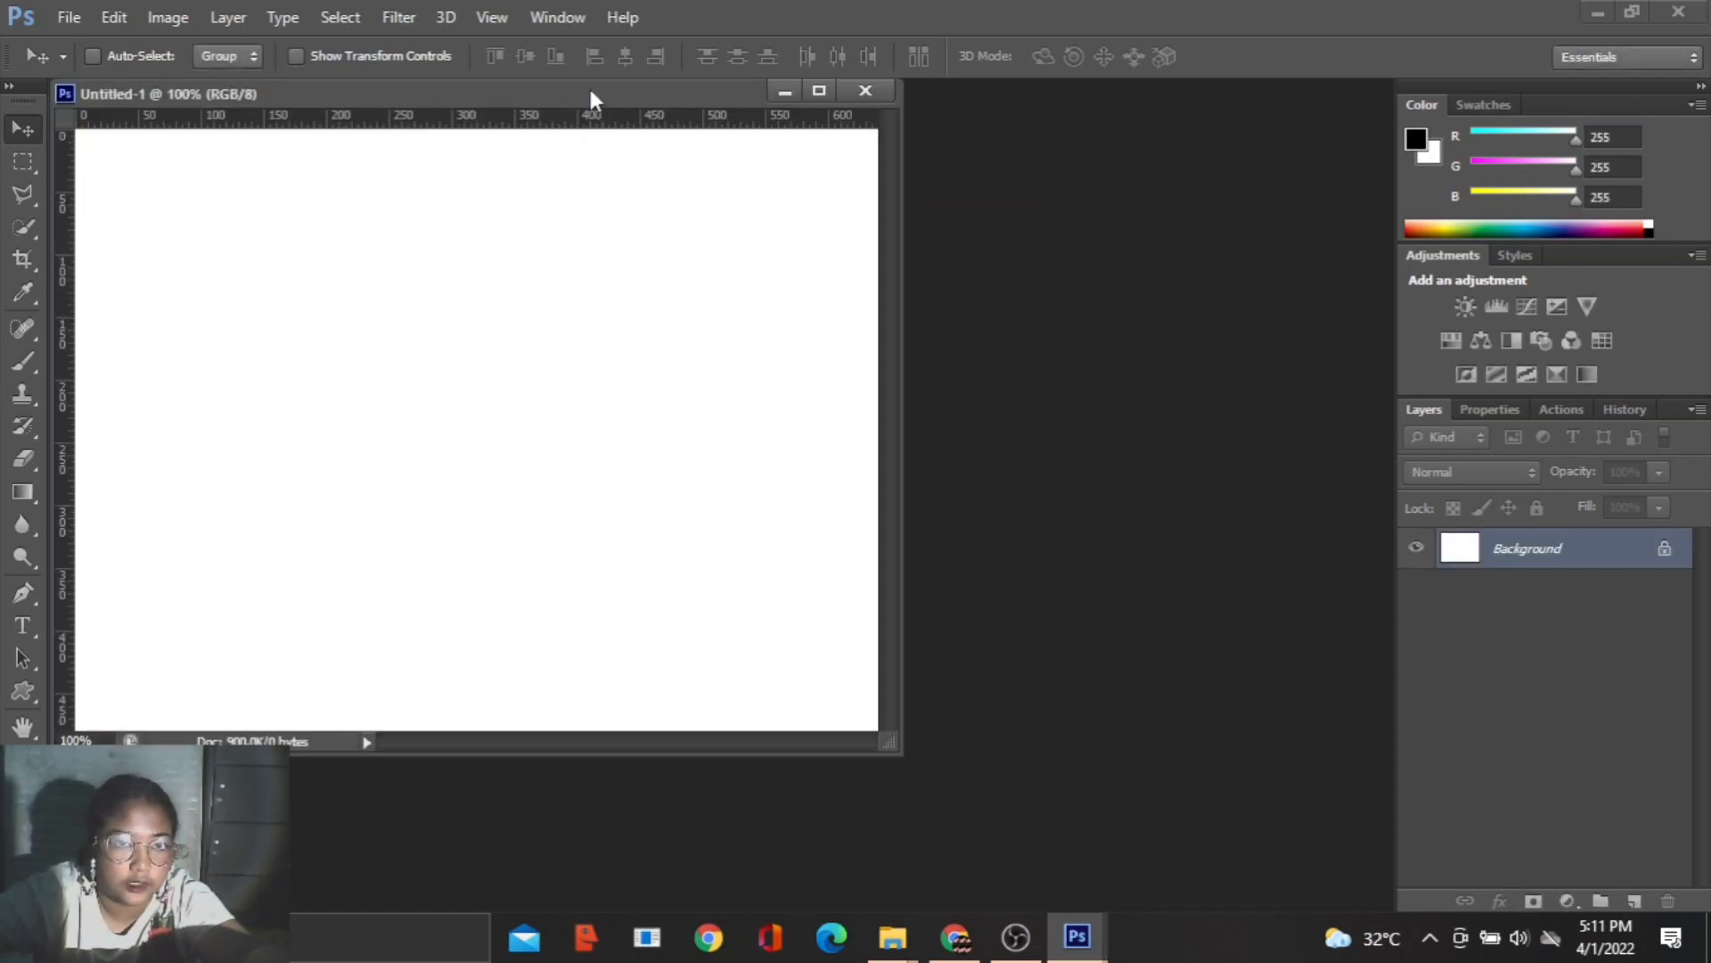
drag(589, 85, 670, 82)
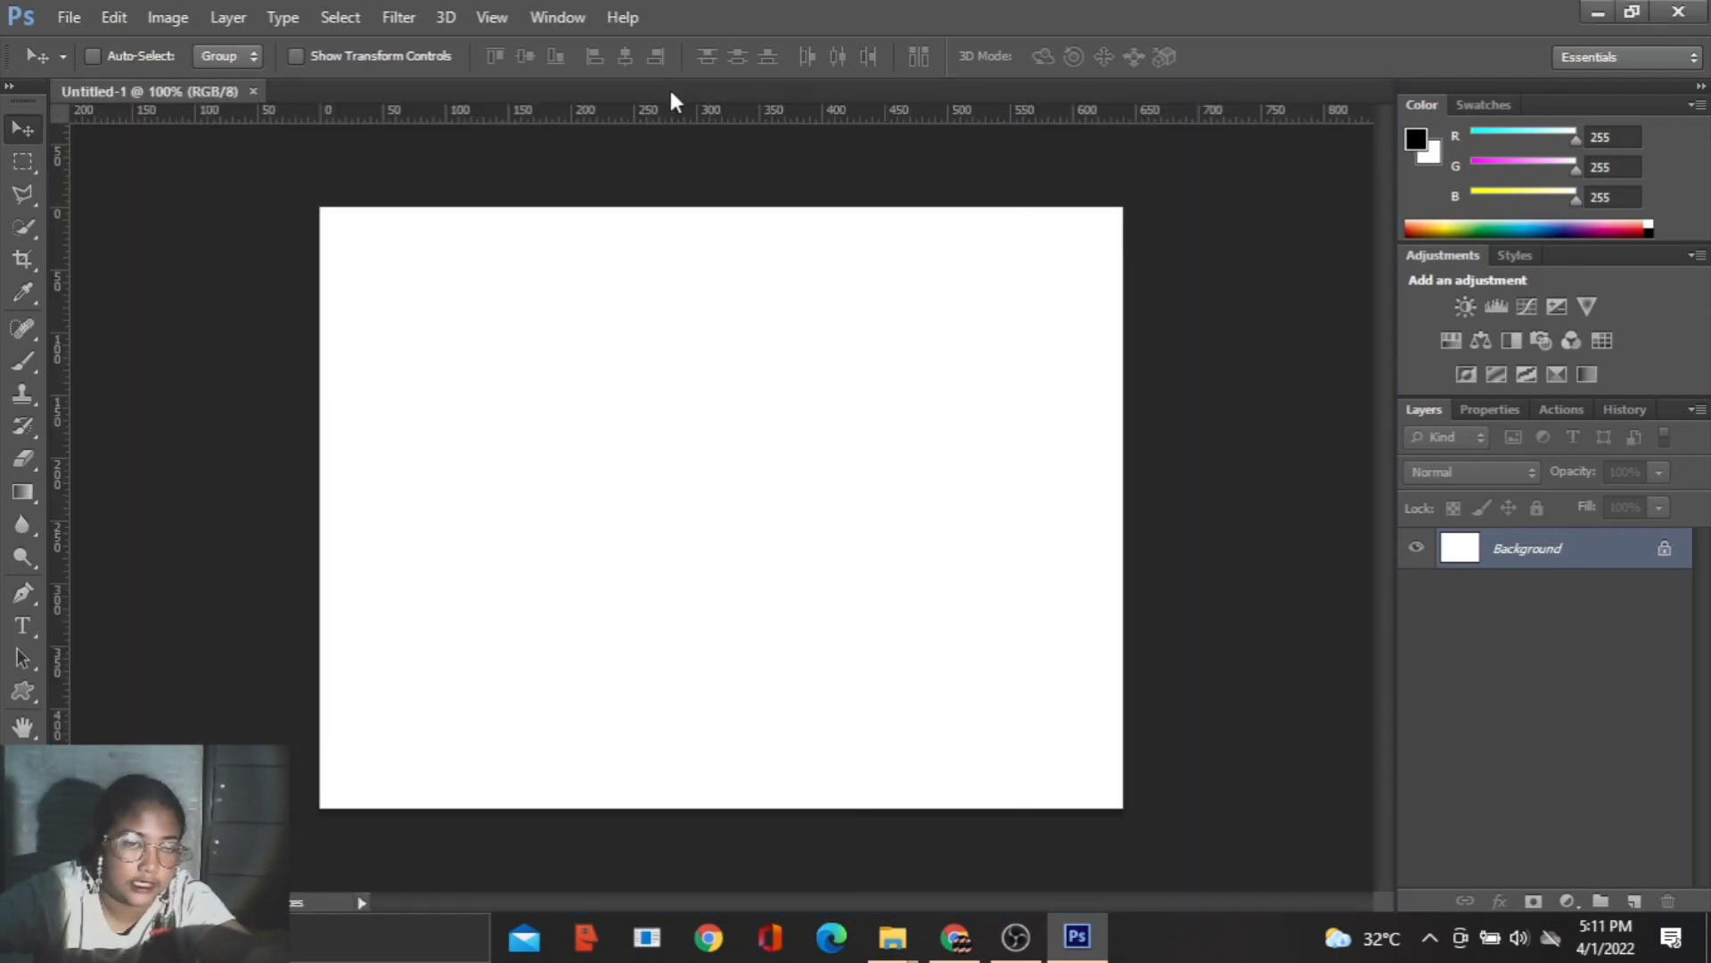
- Draw a white heart about 488 × 425 px from its centre with the Custom Shape Tool, over the canvas's upper-left area
click(14, 693)
click(142, 806)
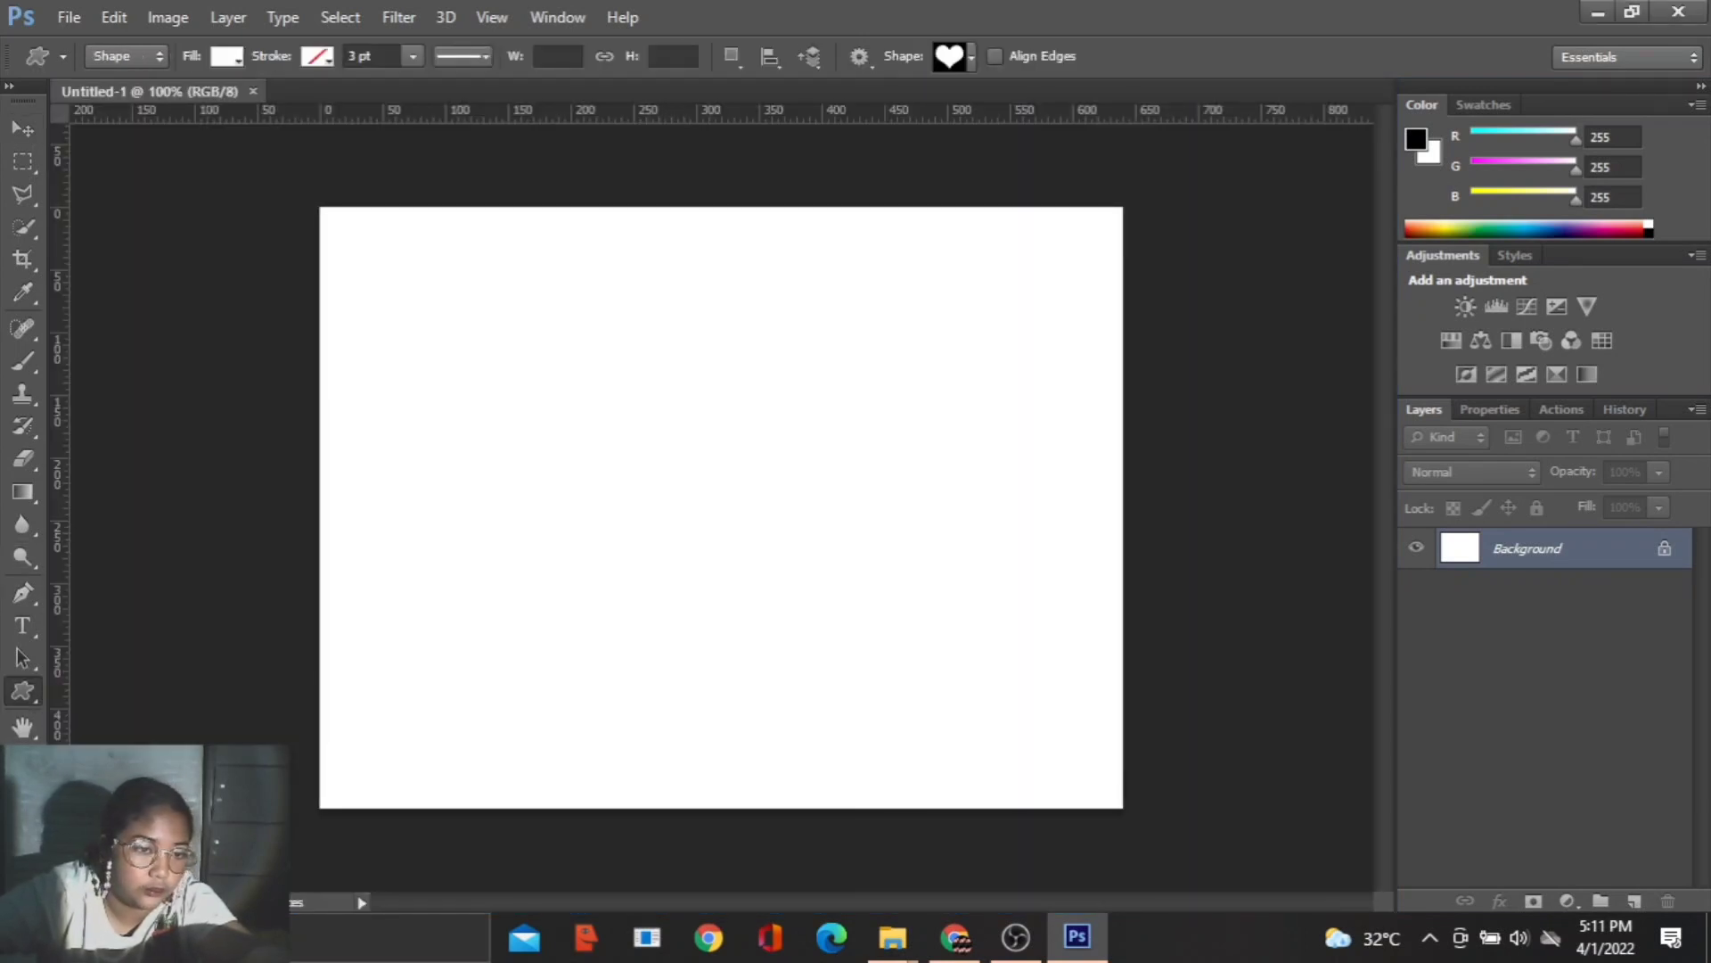
click(972, 55)
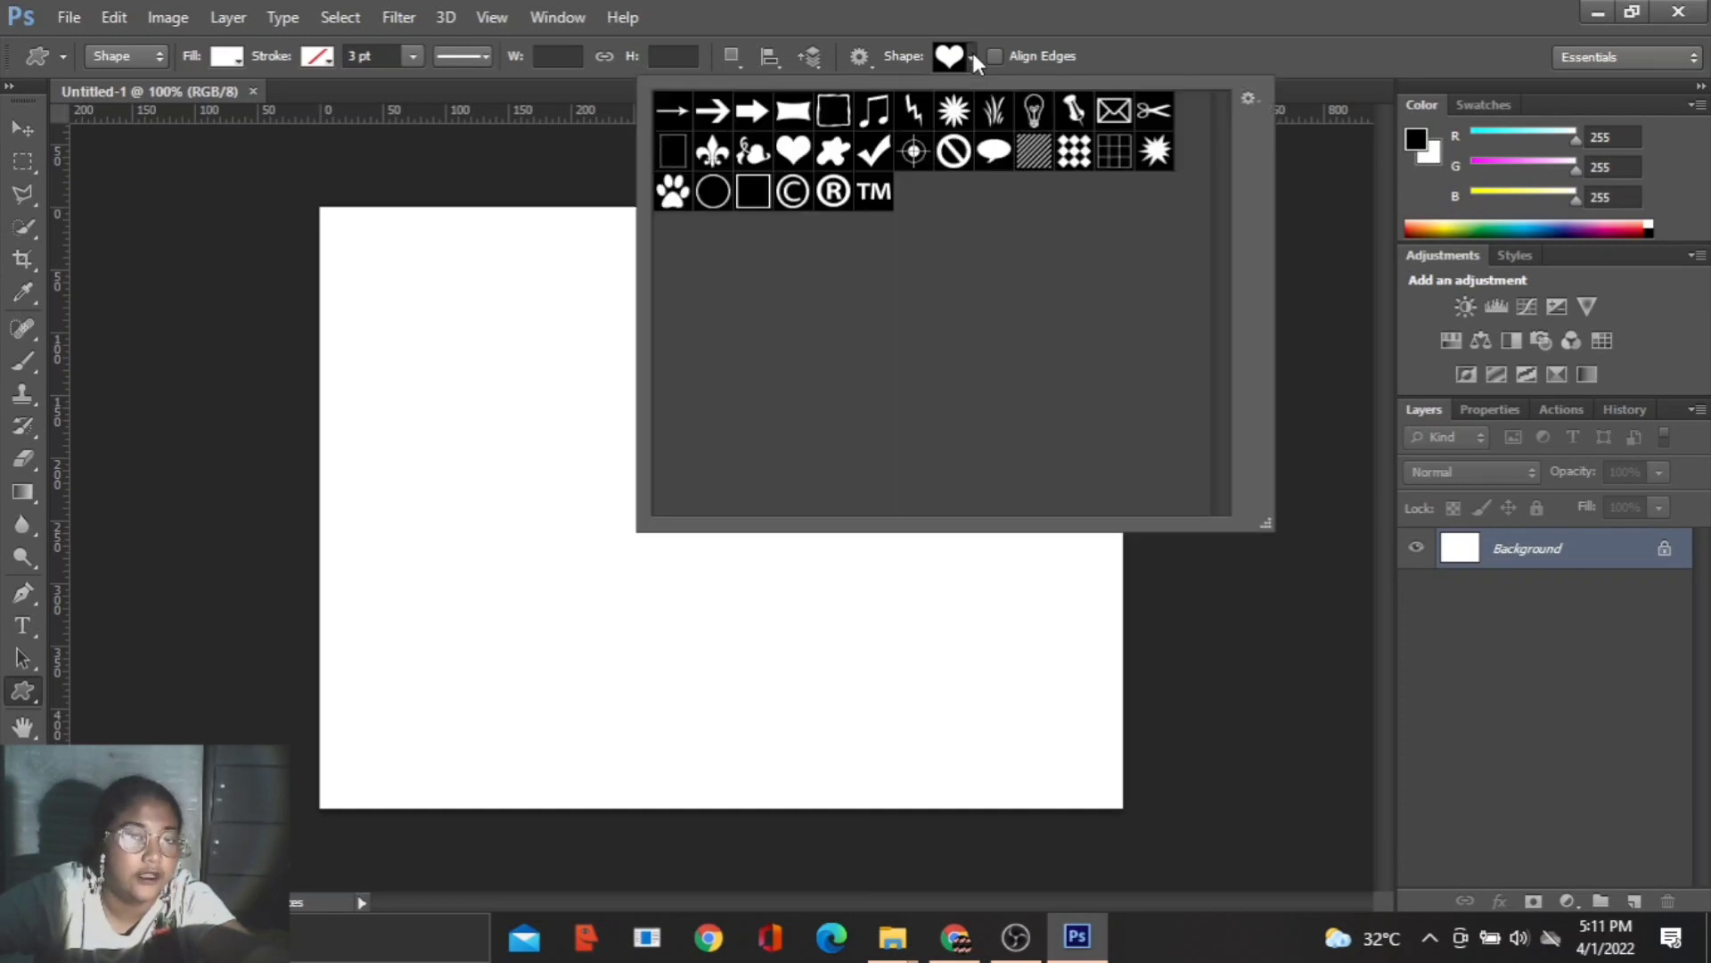
click(794, 152)
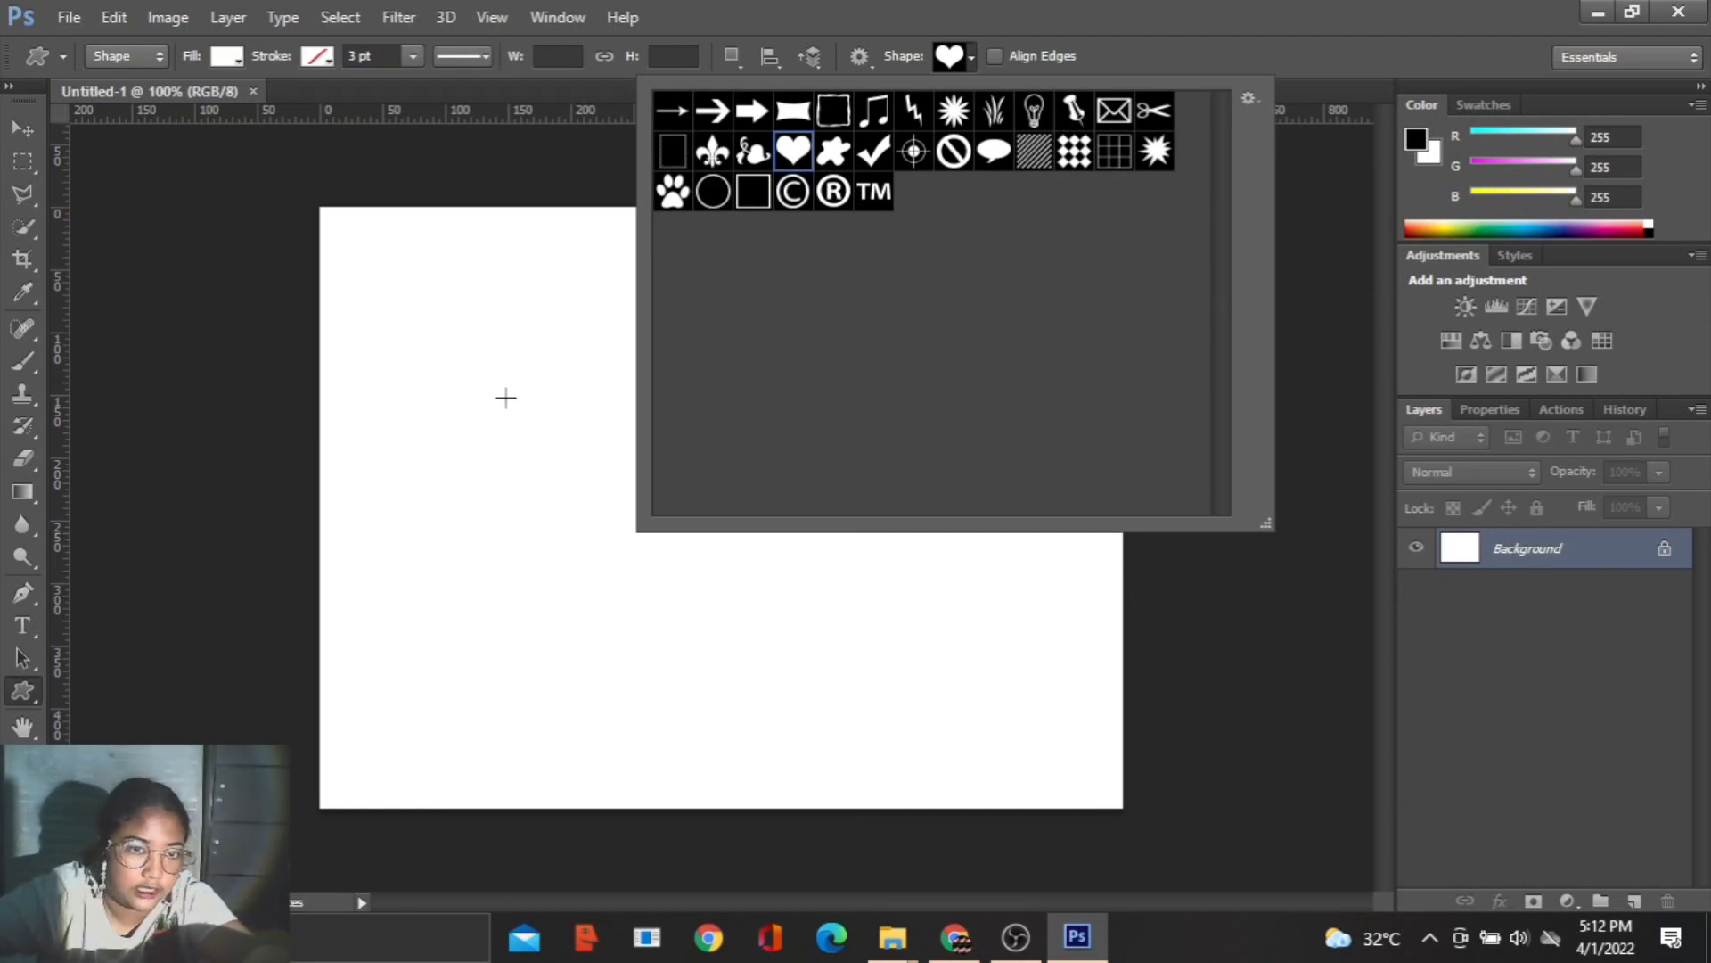
click(490, 376)
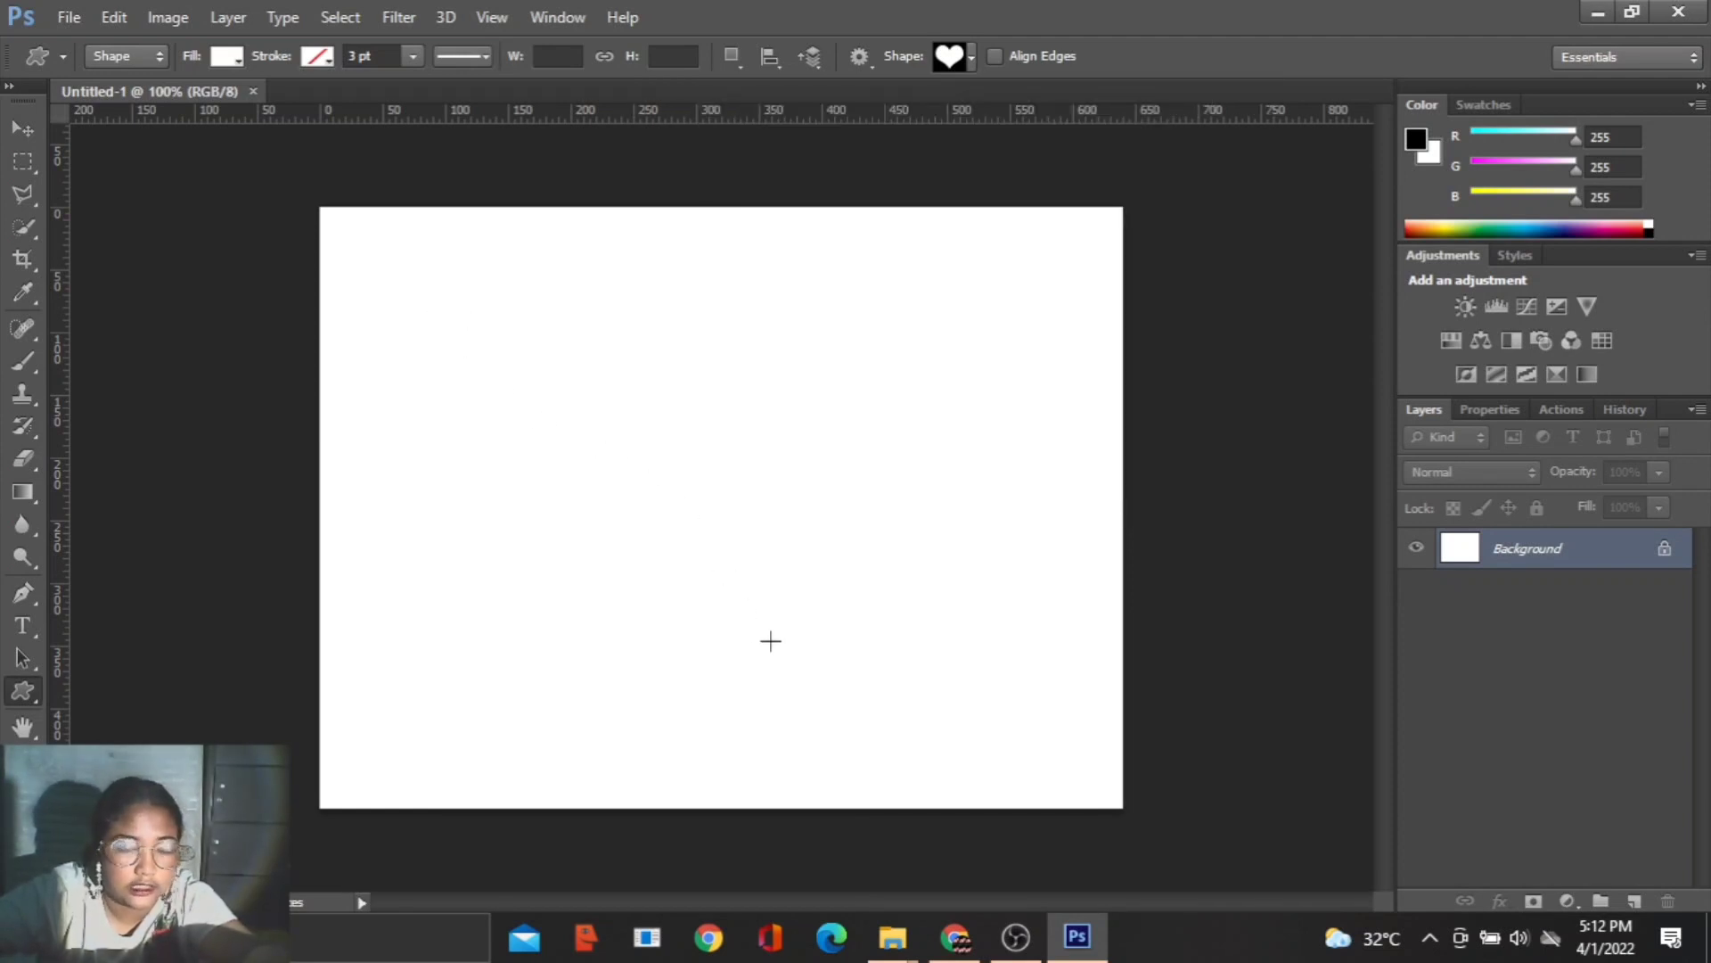
mouse_move(777, 648)
mouse_down()
mouse_move(832, 718)
mouse_move(796, 657)
mouse_up()
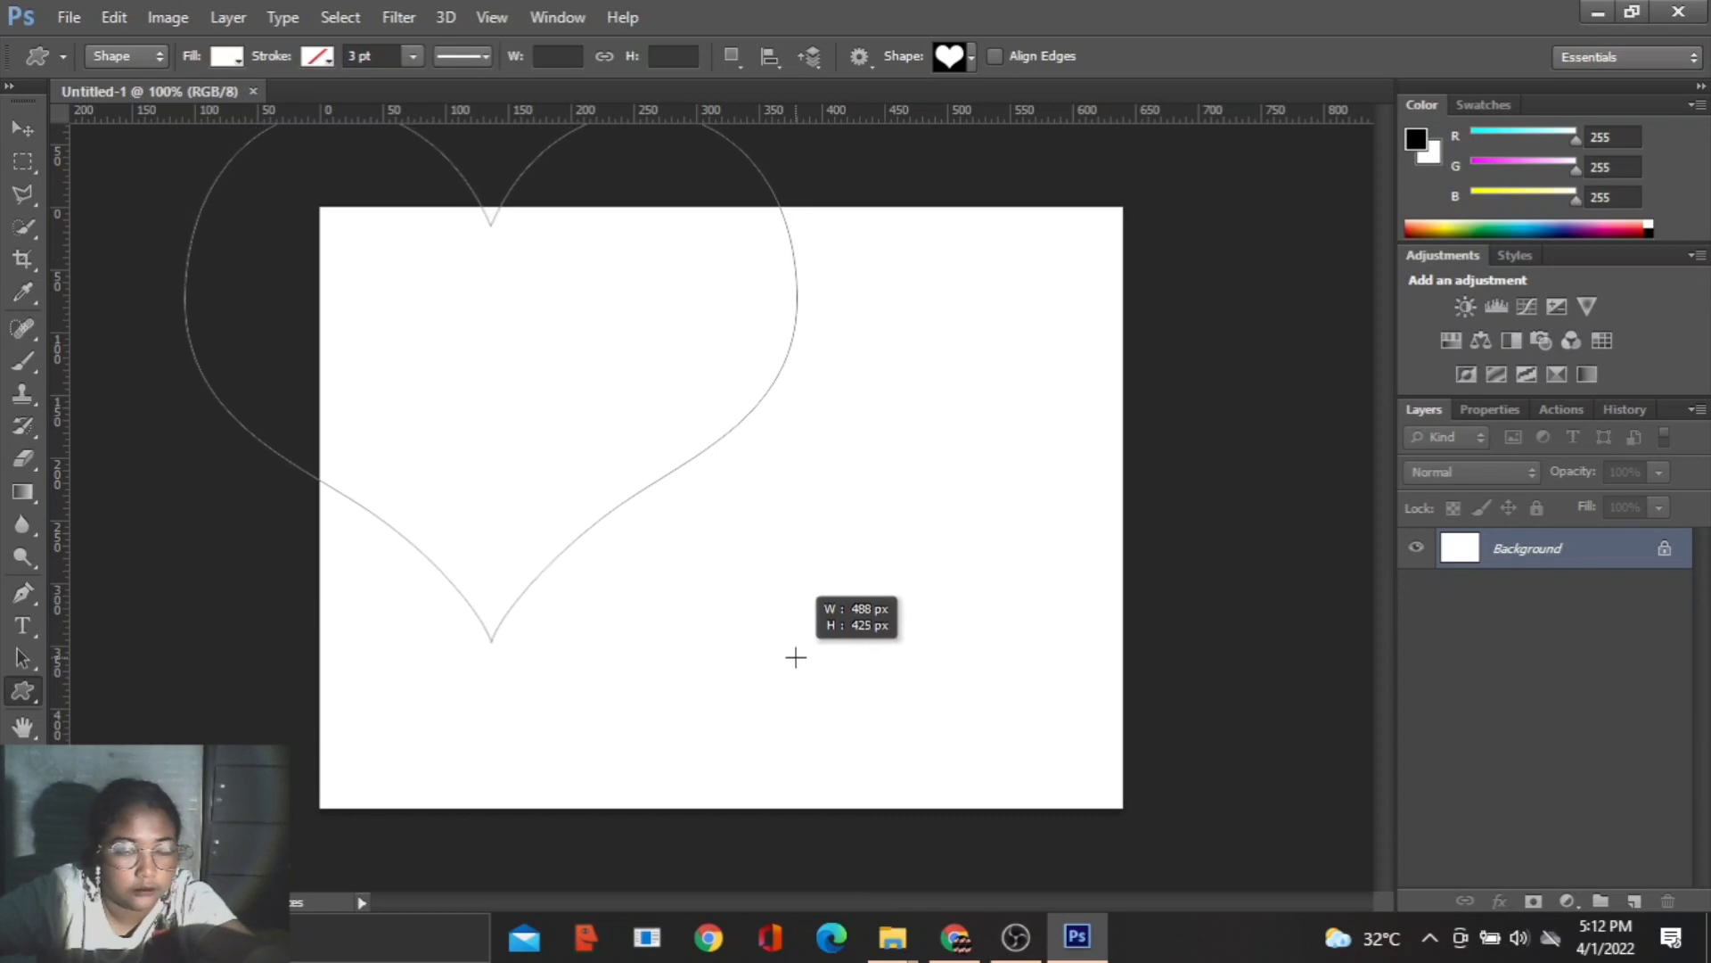
drag(796, 658, 796, 658)
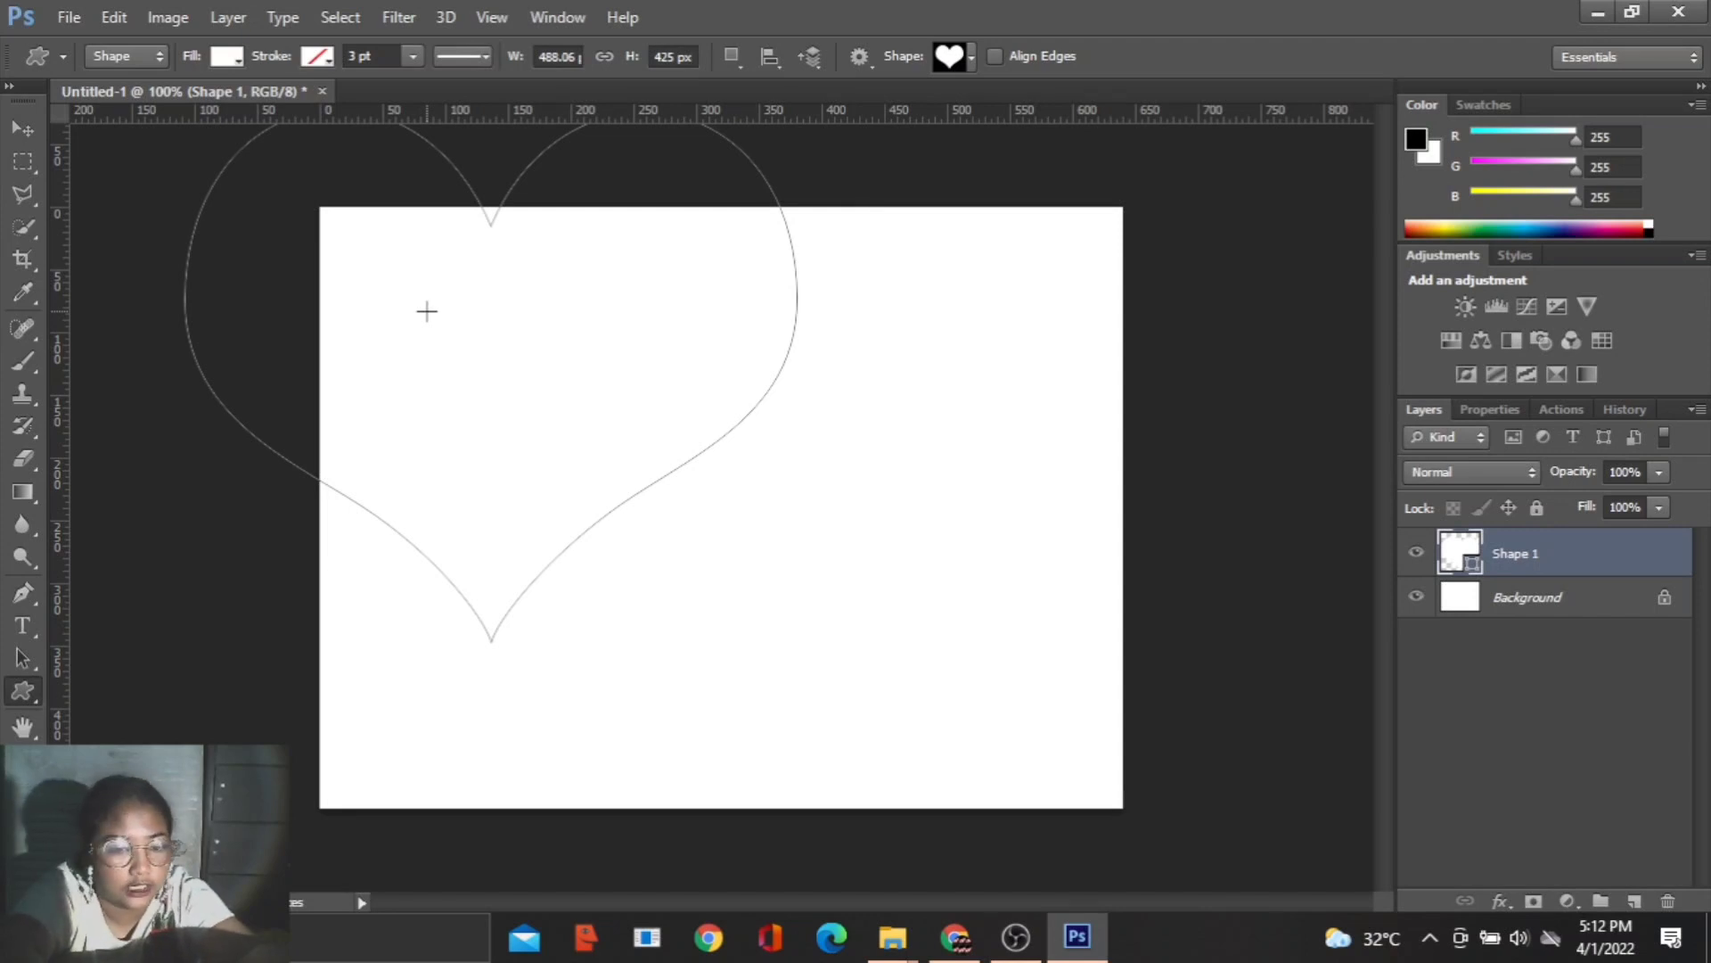
- Move the heart shape inside the canvas and scale it proportionally to 551 × 480 px so it spans the full canvas height
key(ctrl+t)
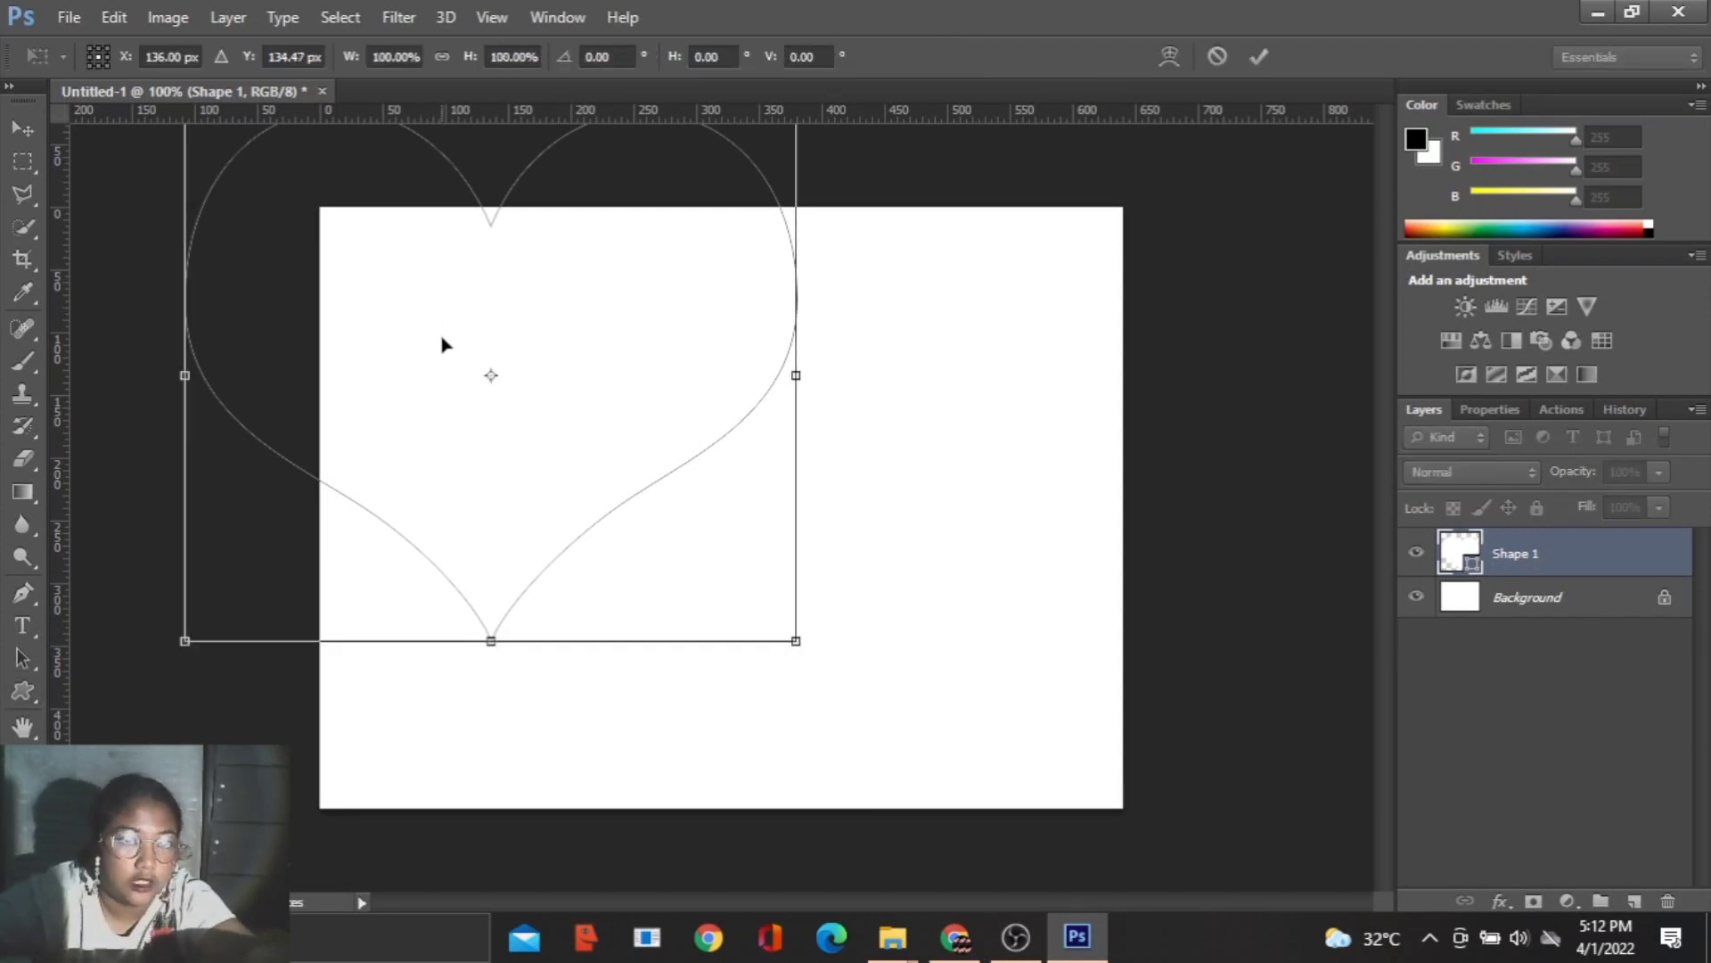
scroll(443, 344, up, 1)
scroll(443, 344, down, 2)
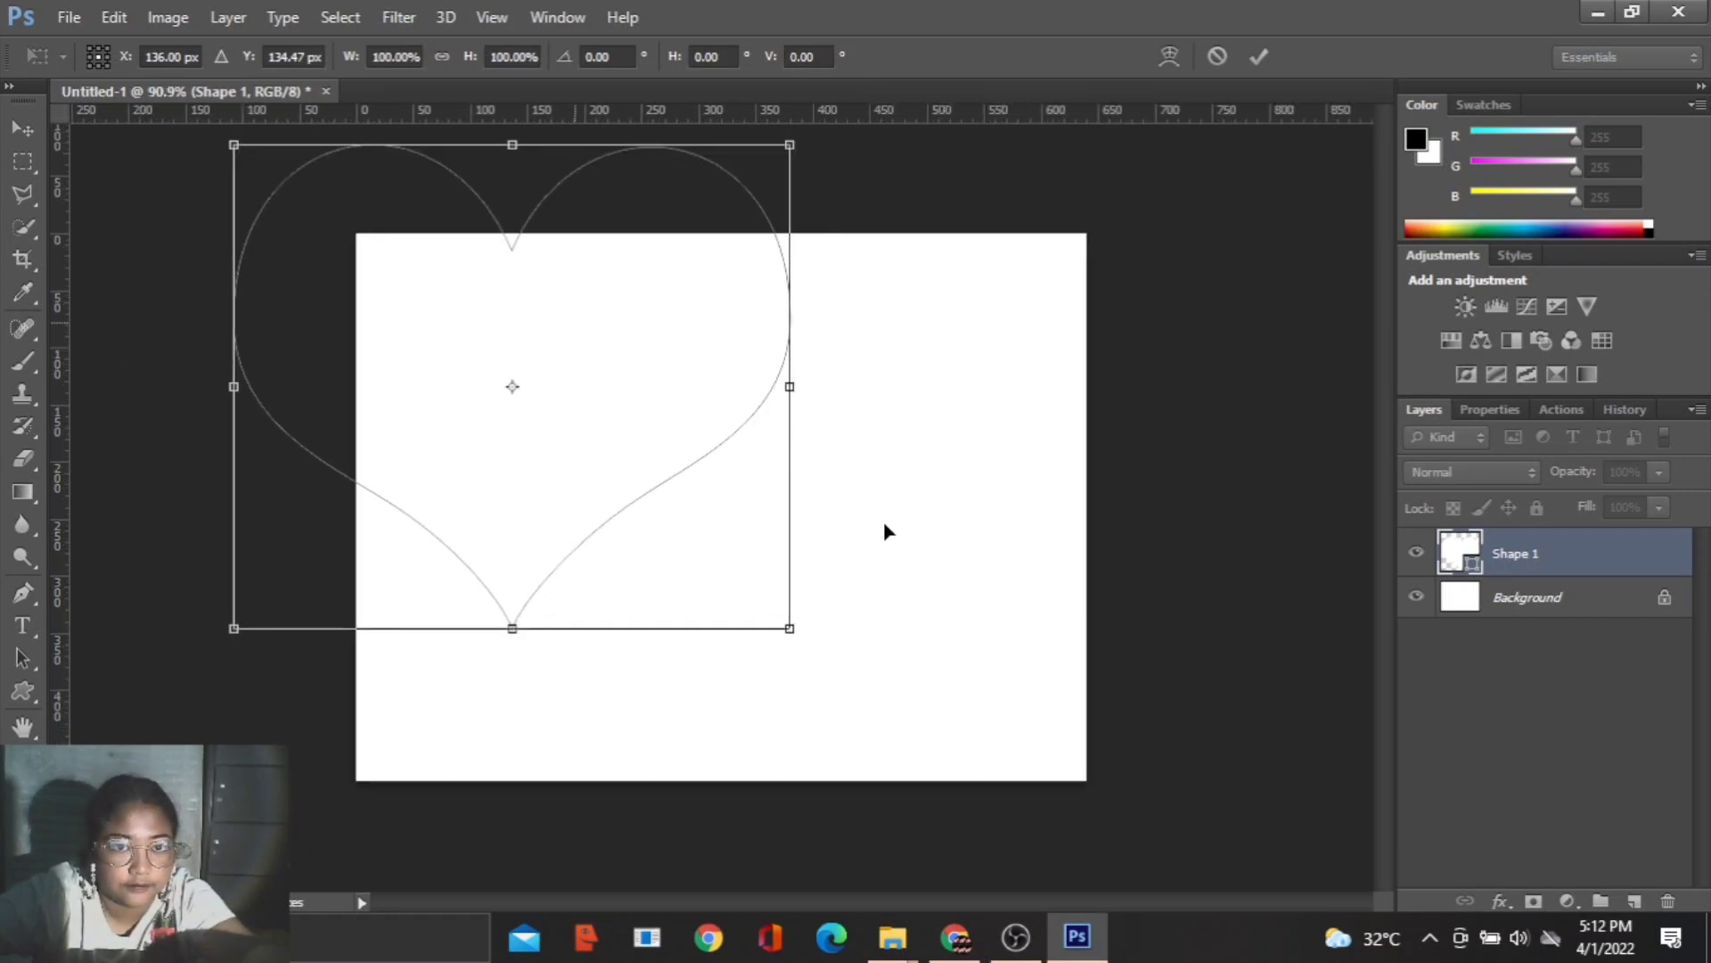
drag(576, 330, 745, 417)
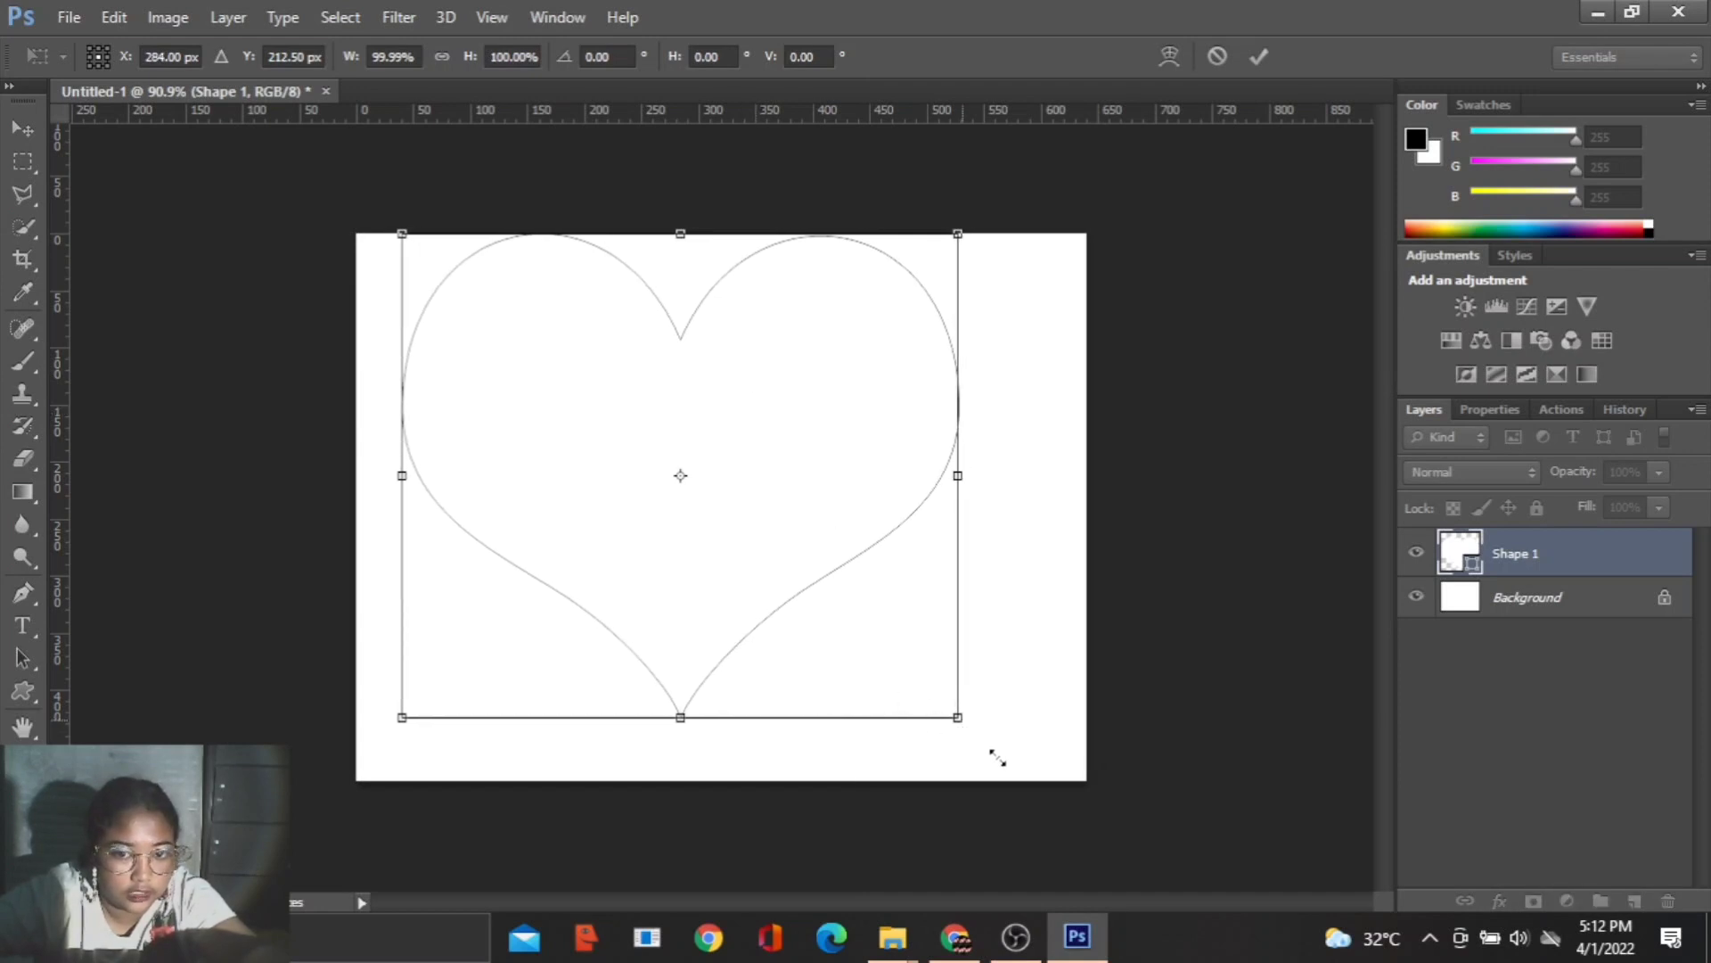
drag(1025, 785, 1032, 787)
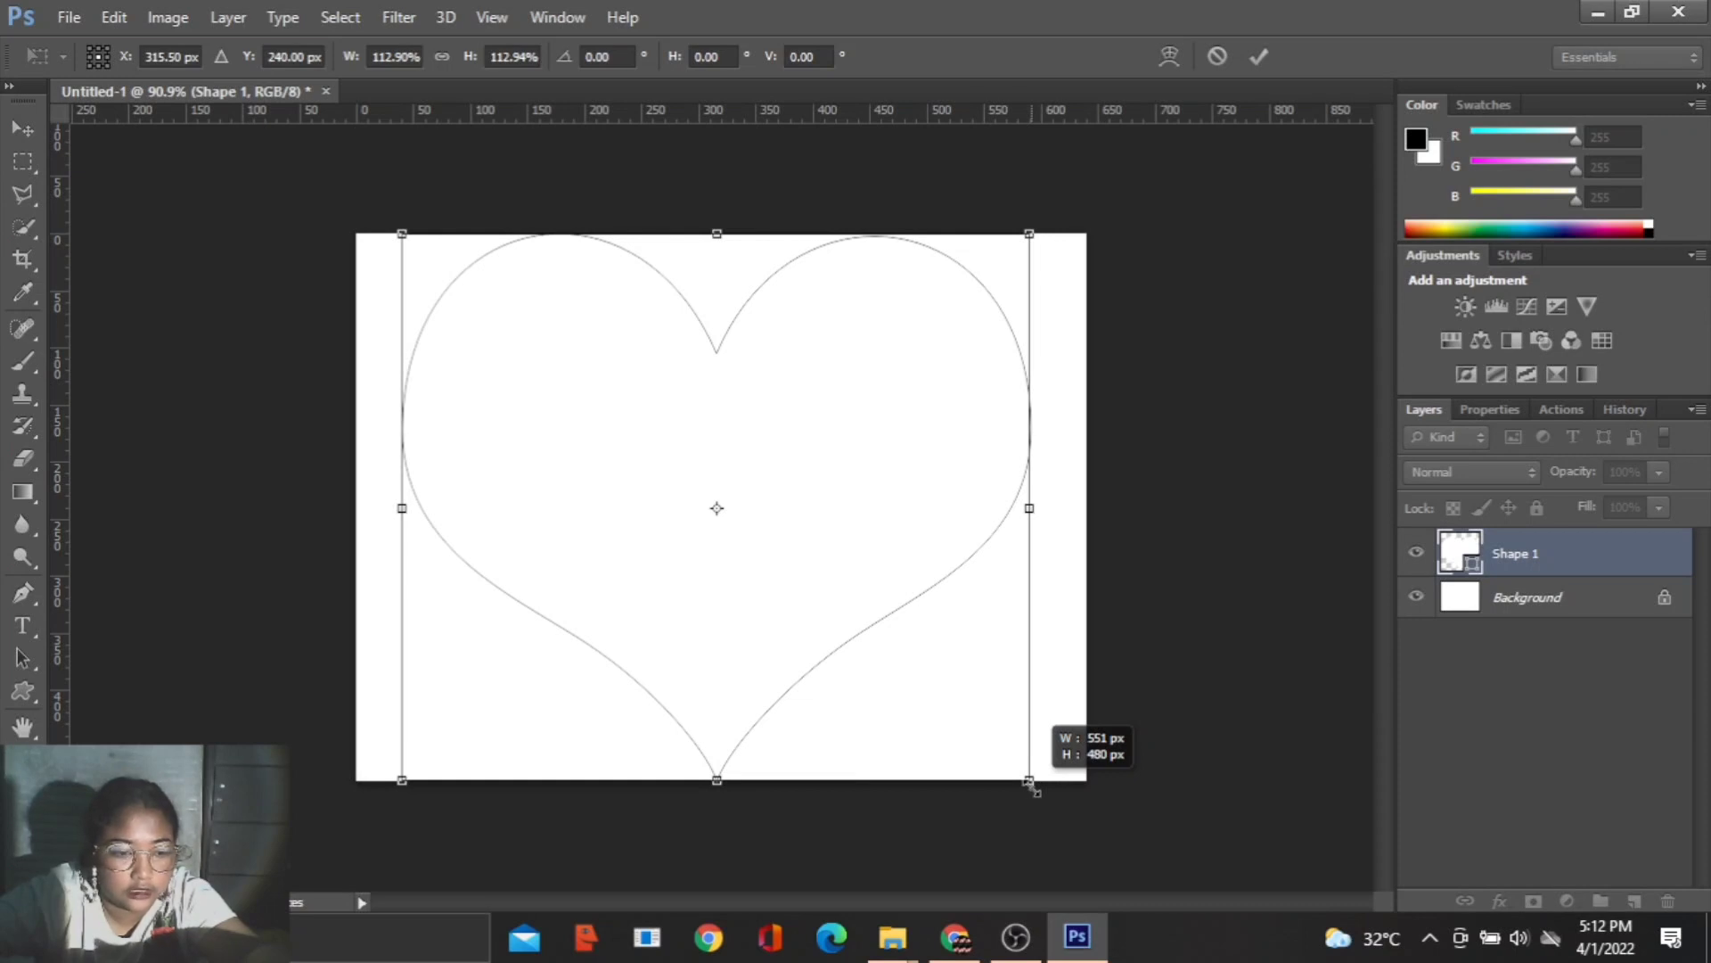
drag(1032, 785, 1032, 784)
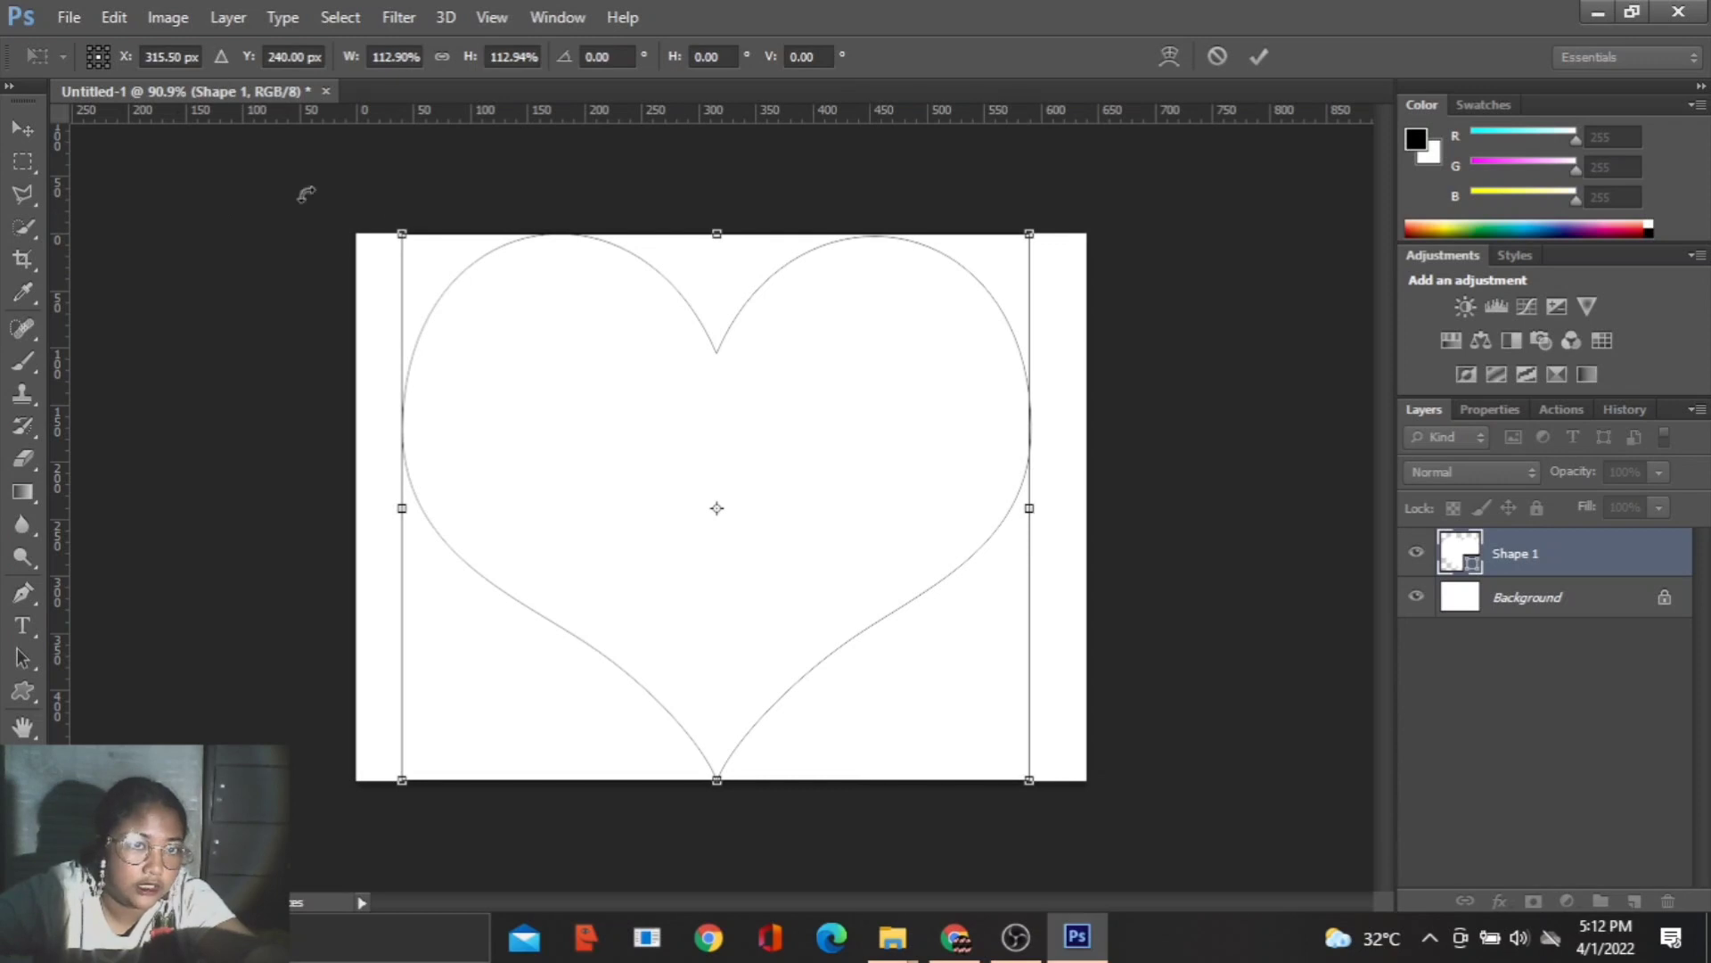
click(1257, 57)
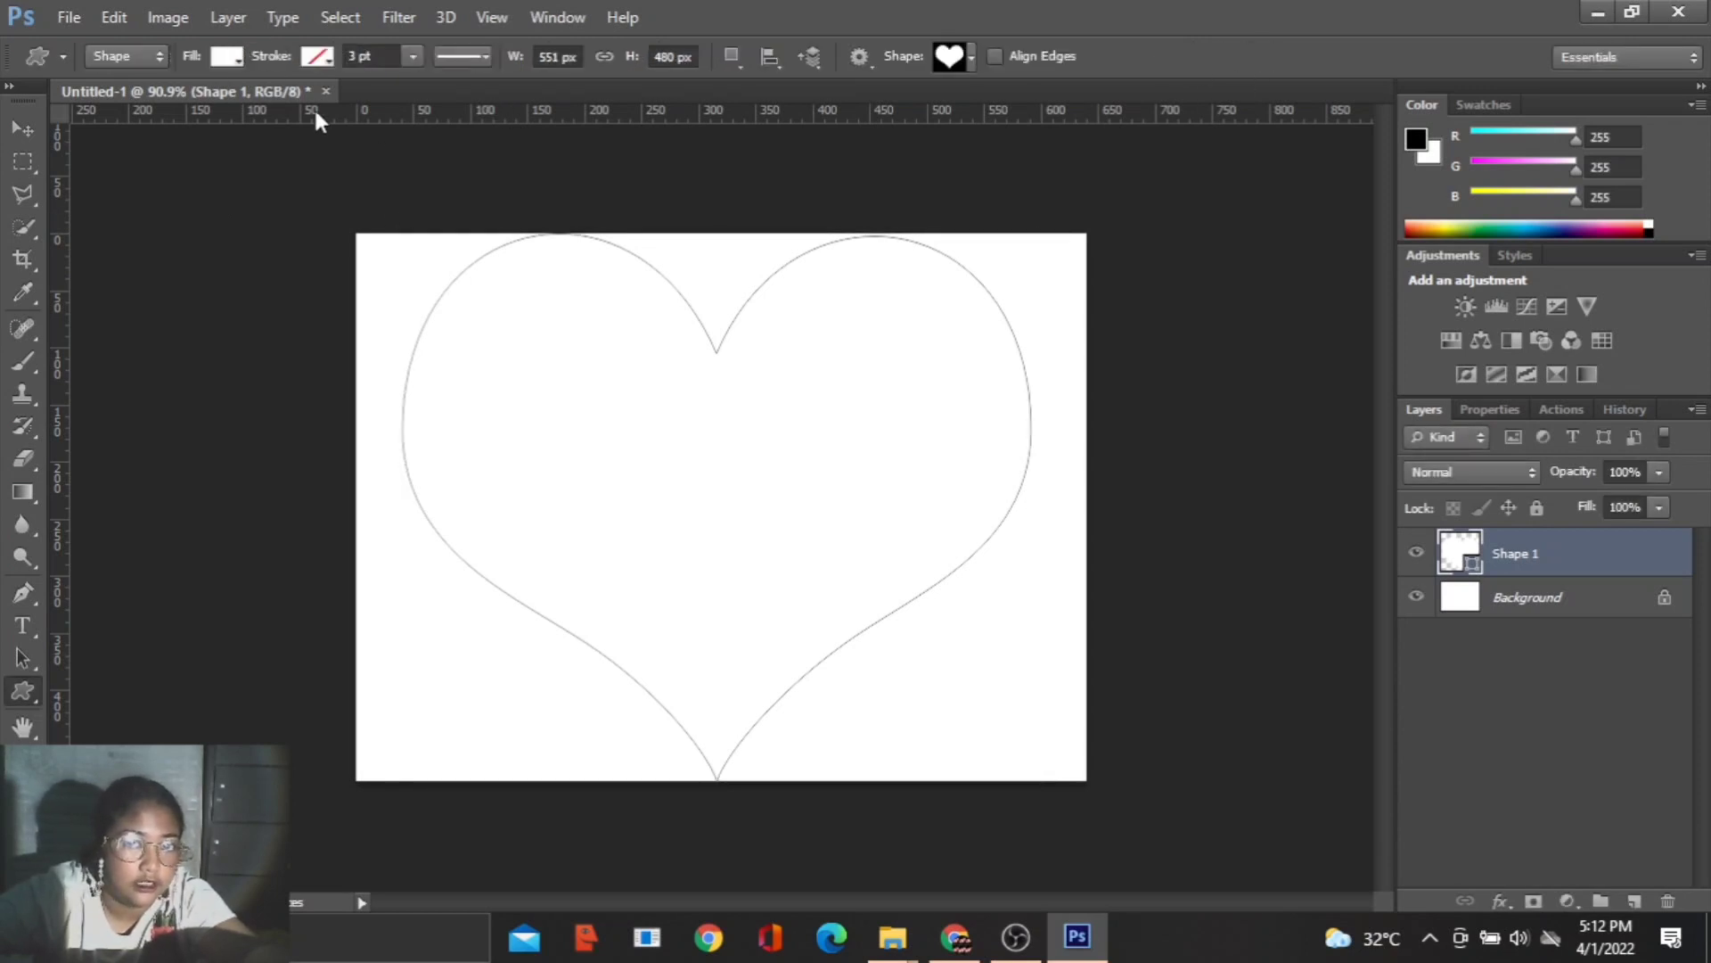
- Open MEMASUKKAN GAMBAR.jpg, dock its window, and copy the picture into the heart document as a new layer with the Move Tool
click(82, 16)
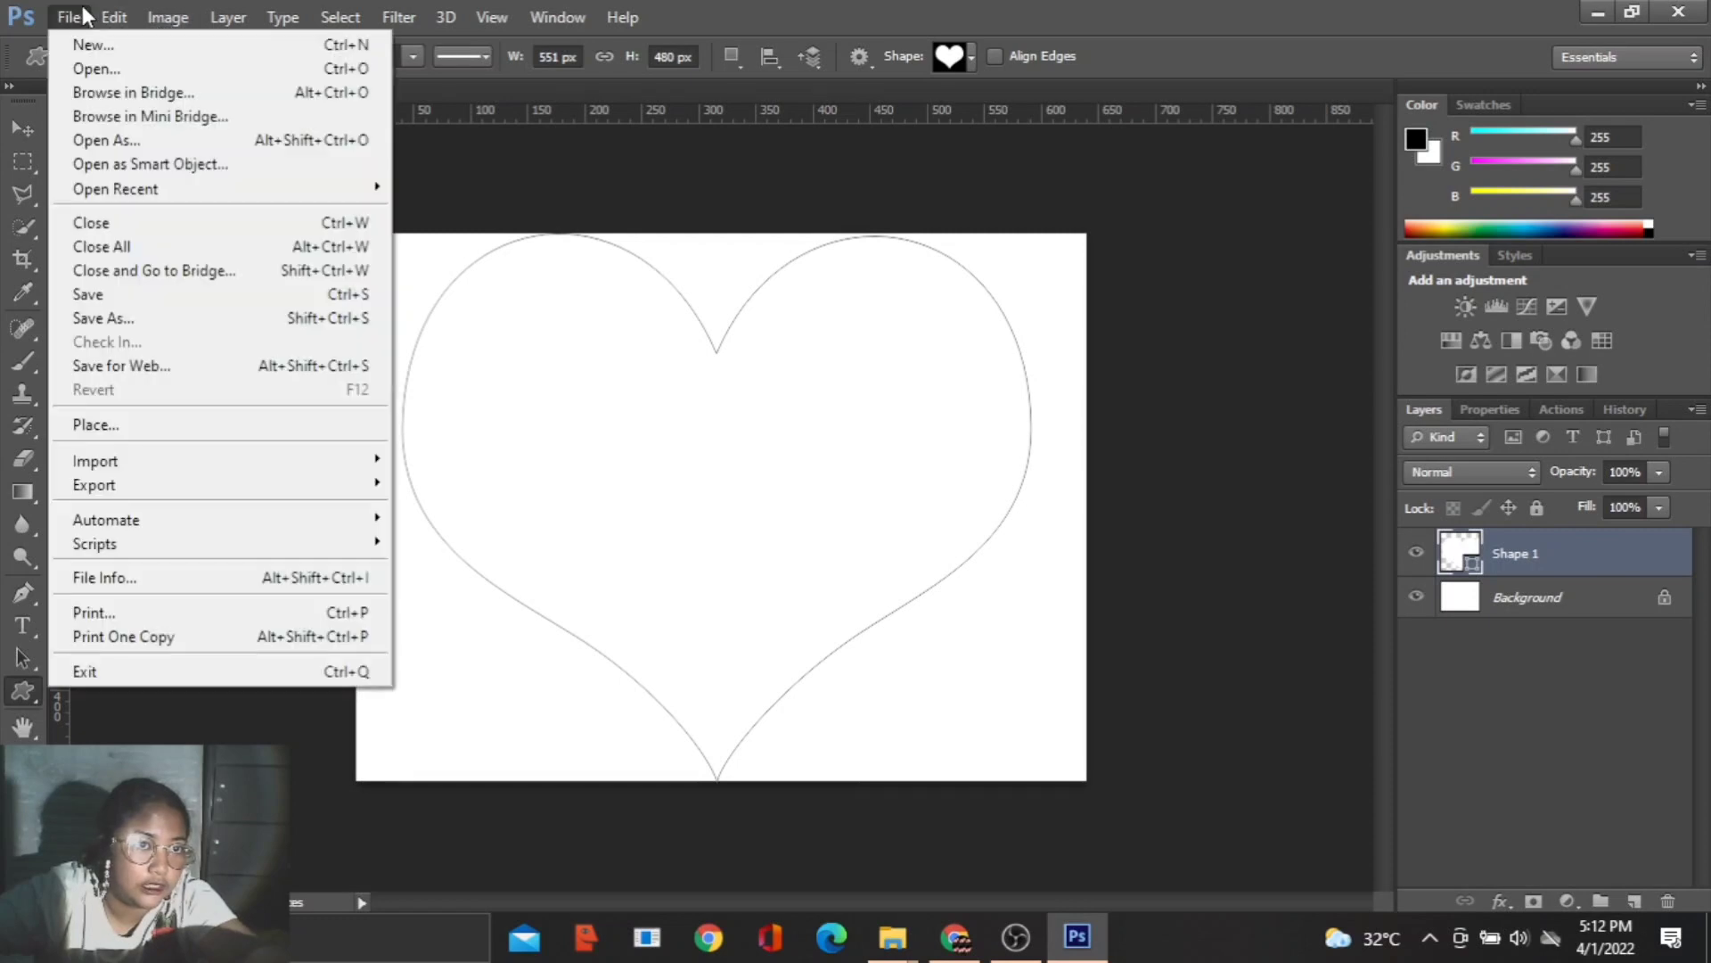
click(84, 68)
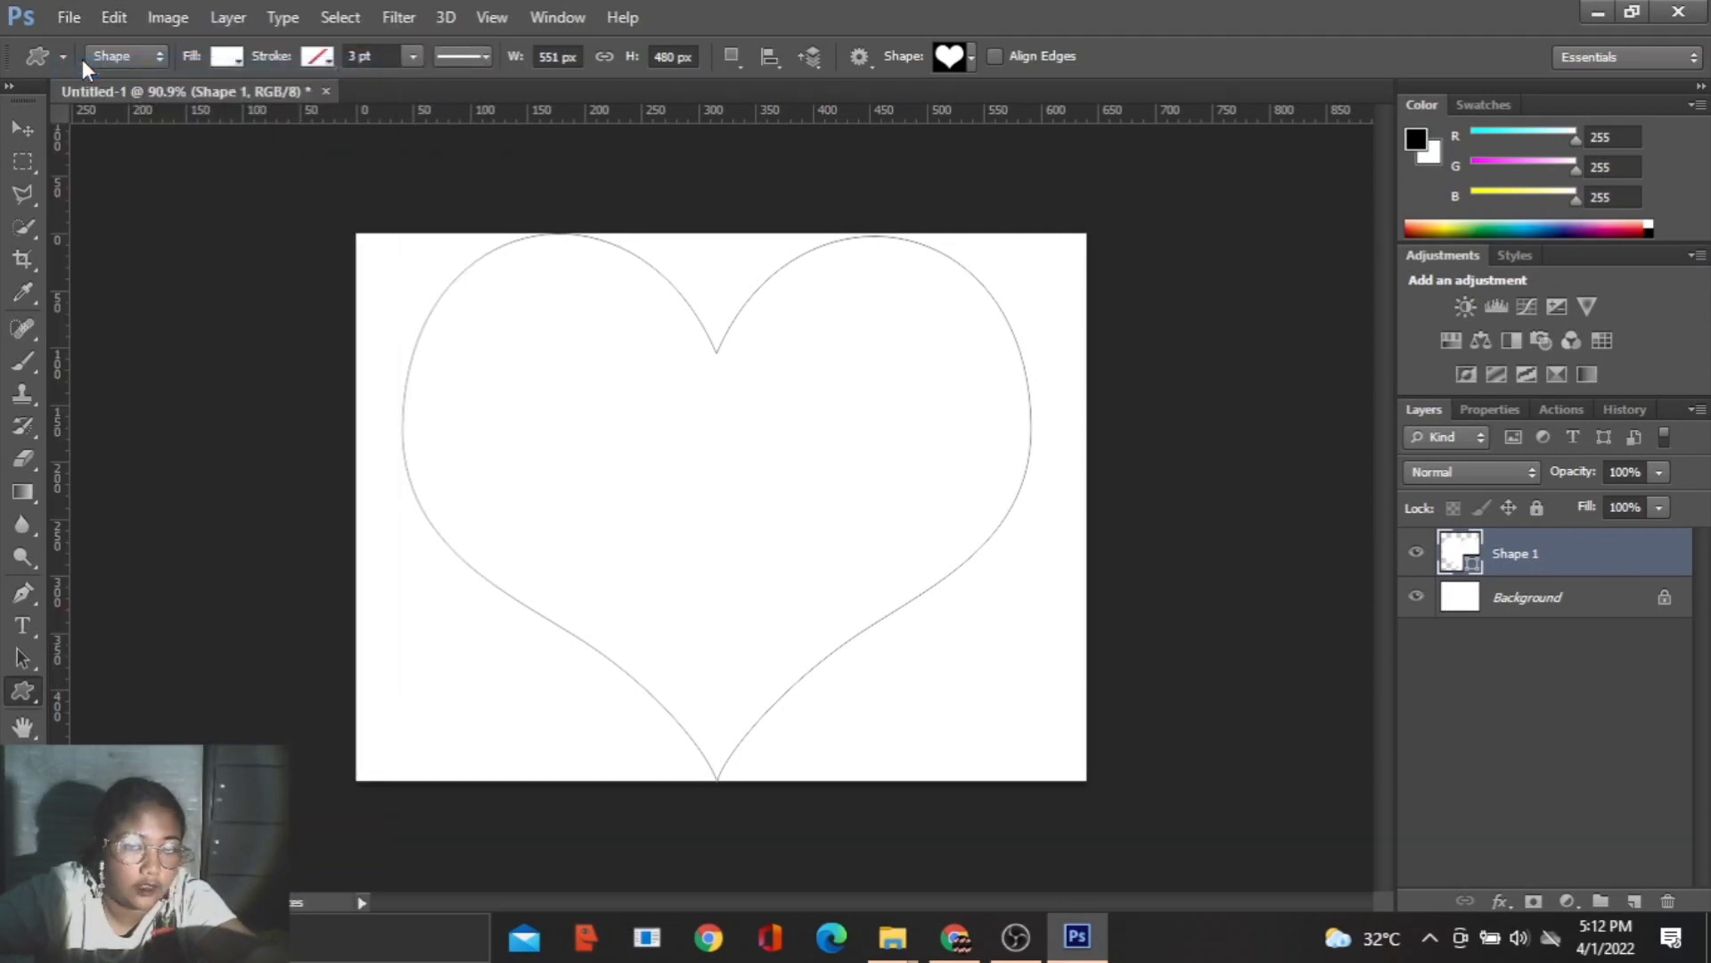
double_click(996, 438)
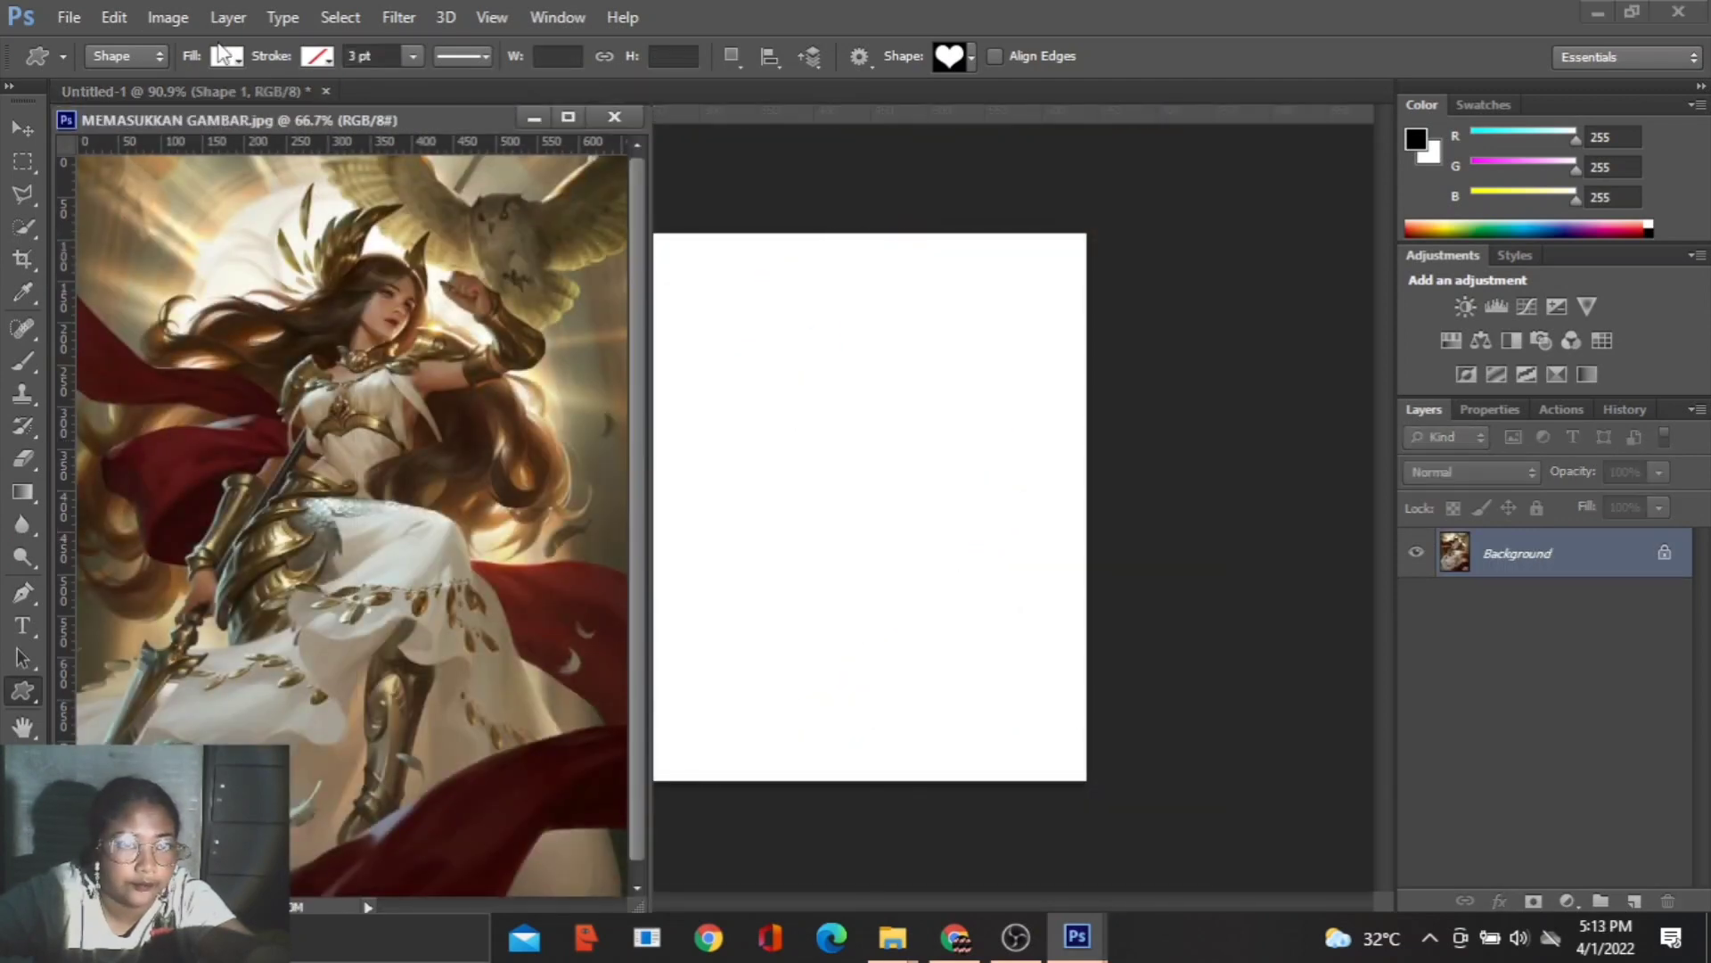
drag(369, 117, 453, 111)
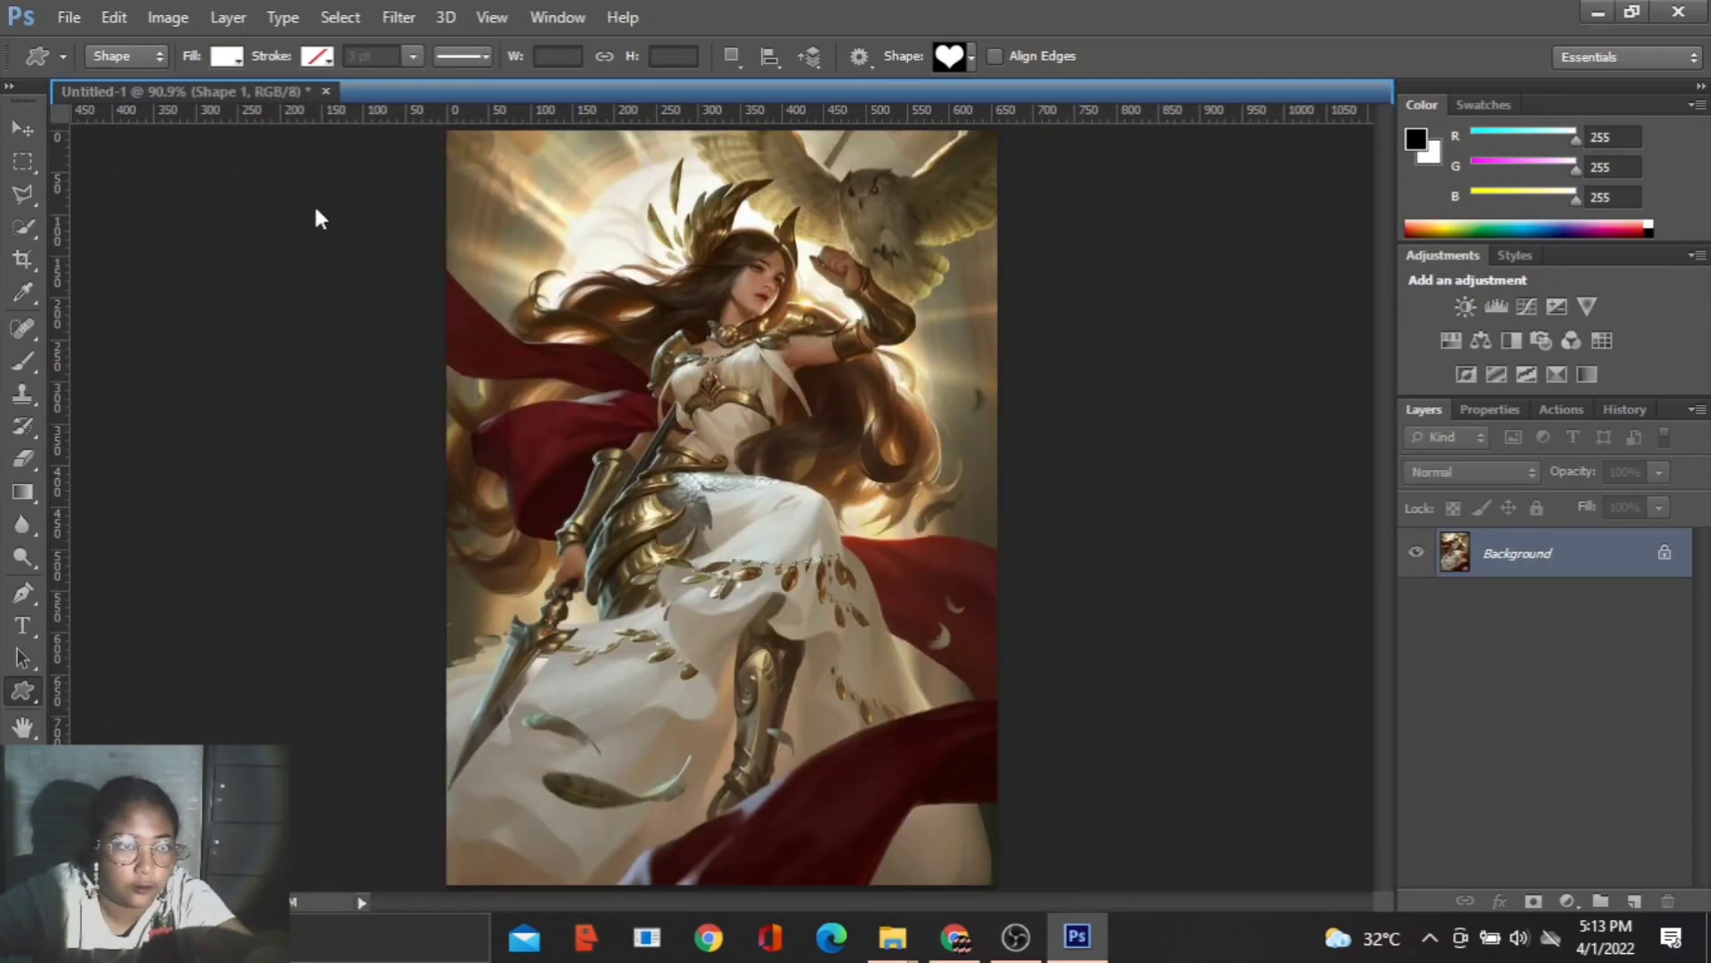
click(19, 130)
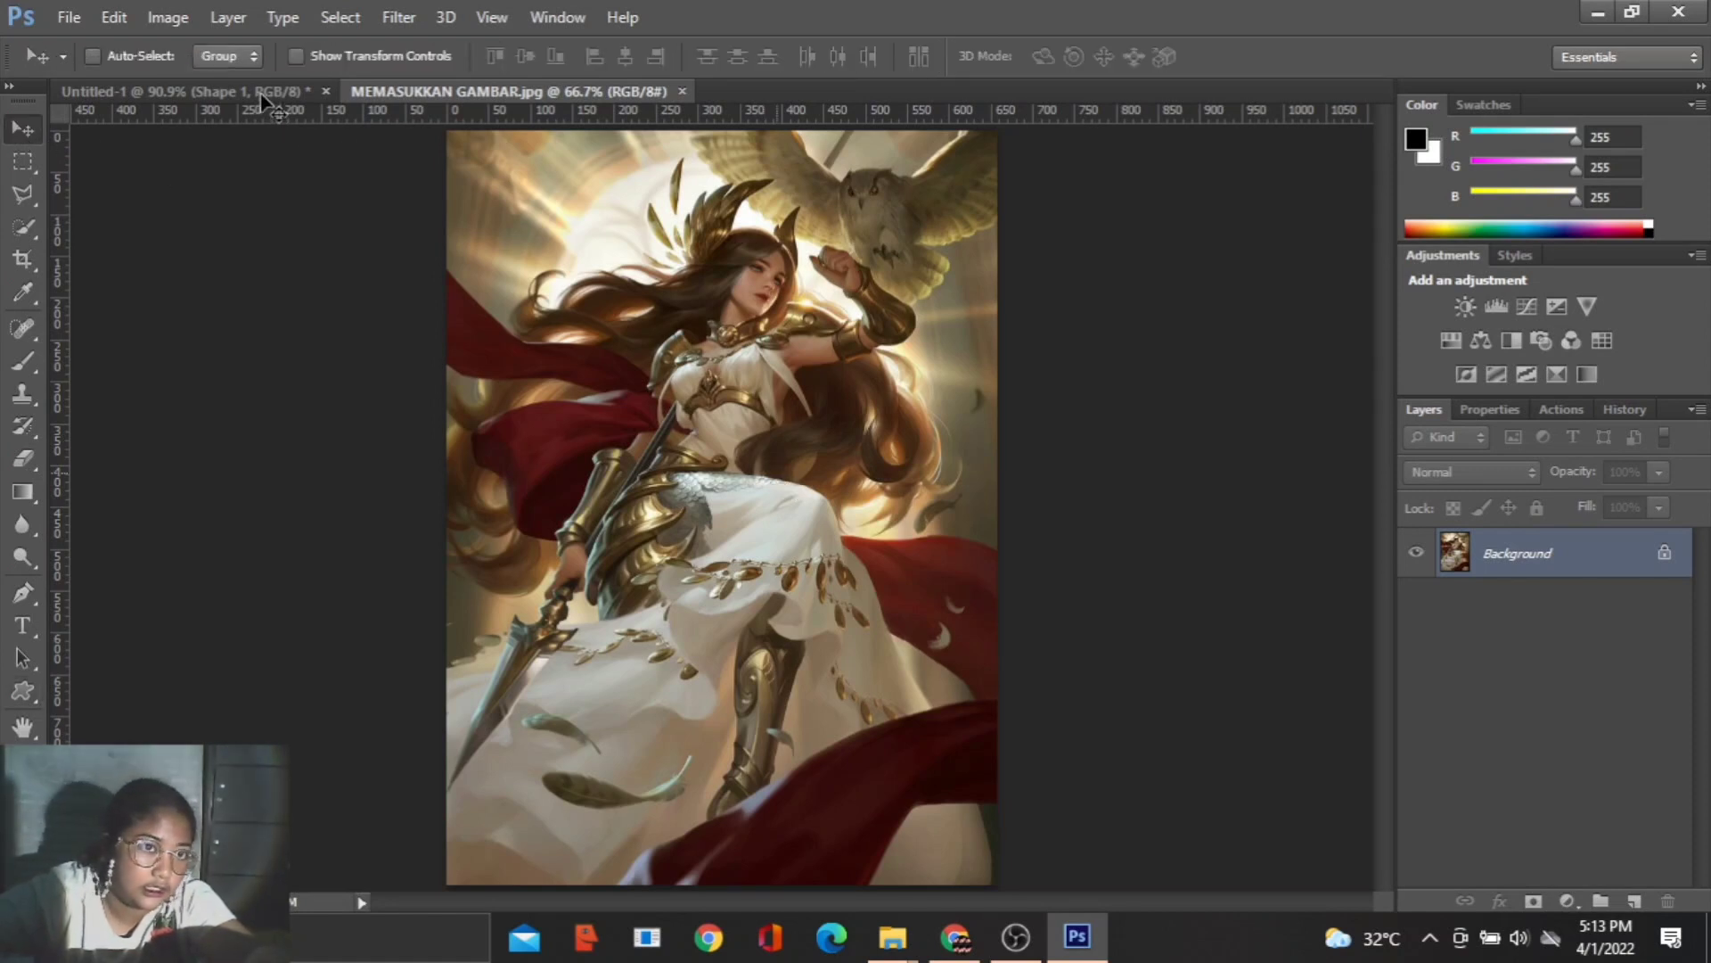
drag(262, 95, 738, 443)
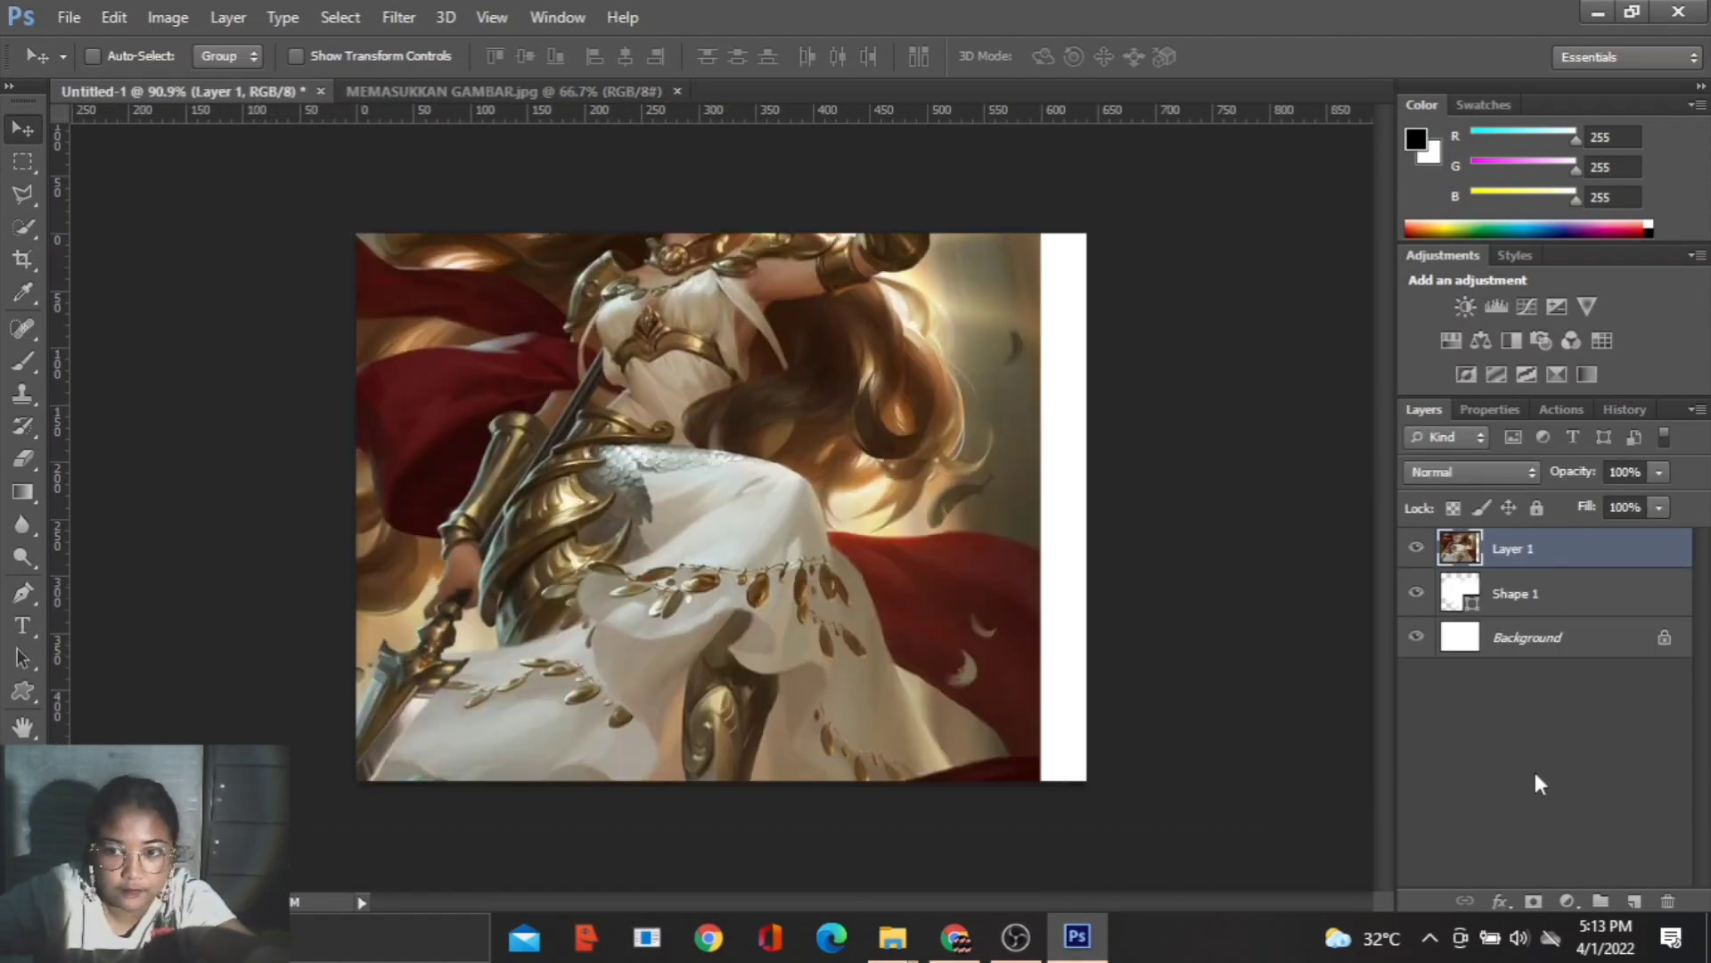
- Hide the Background layer, and scale the warrior picture to about 84%, positioned to cover the whole heart from the canvas's upper edge
click(1416, 637)
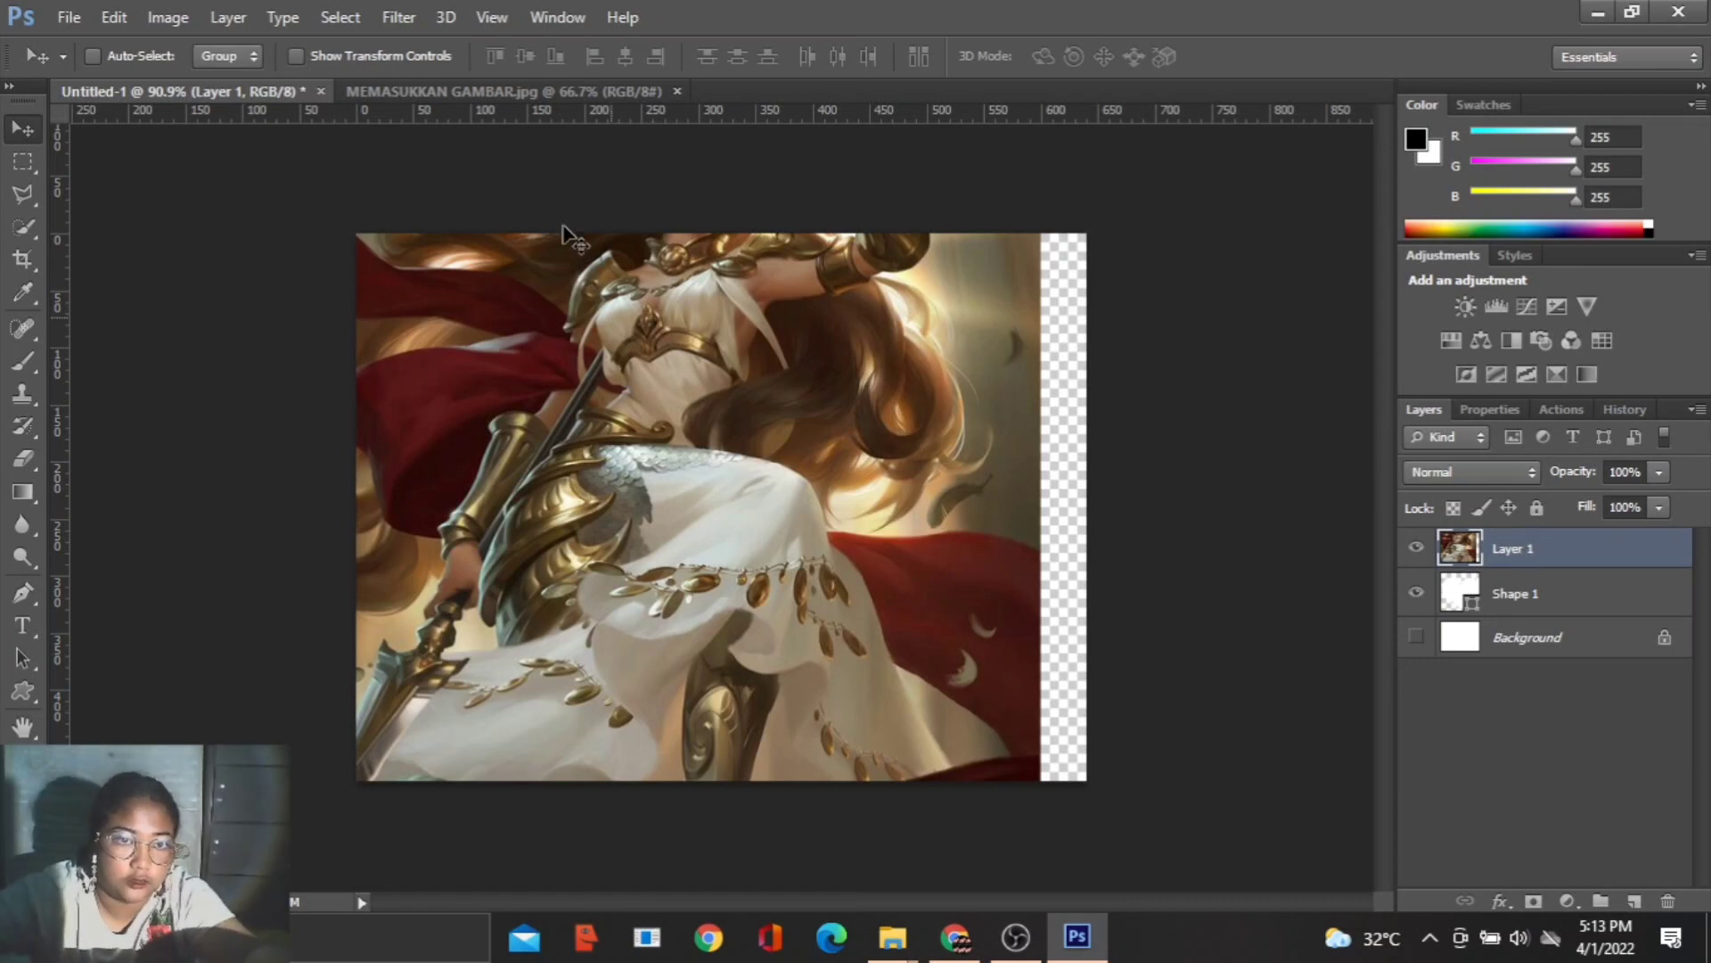
key(ctrl+t)
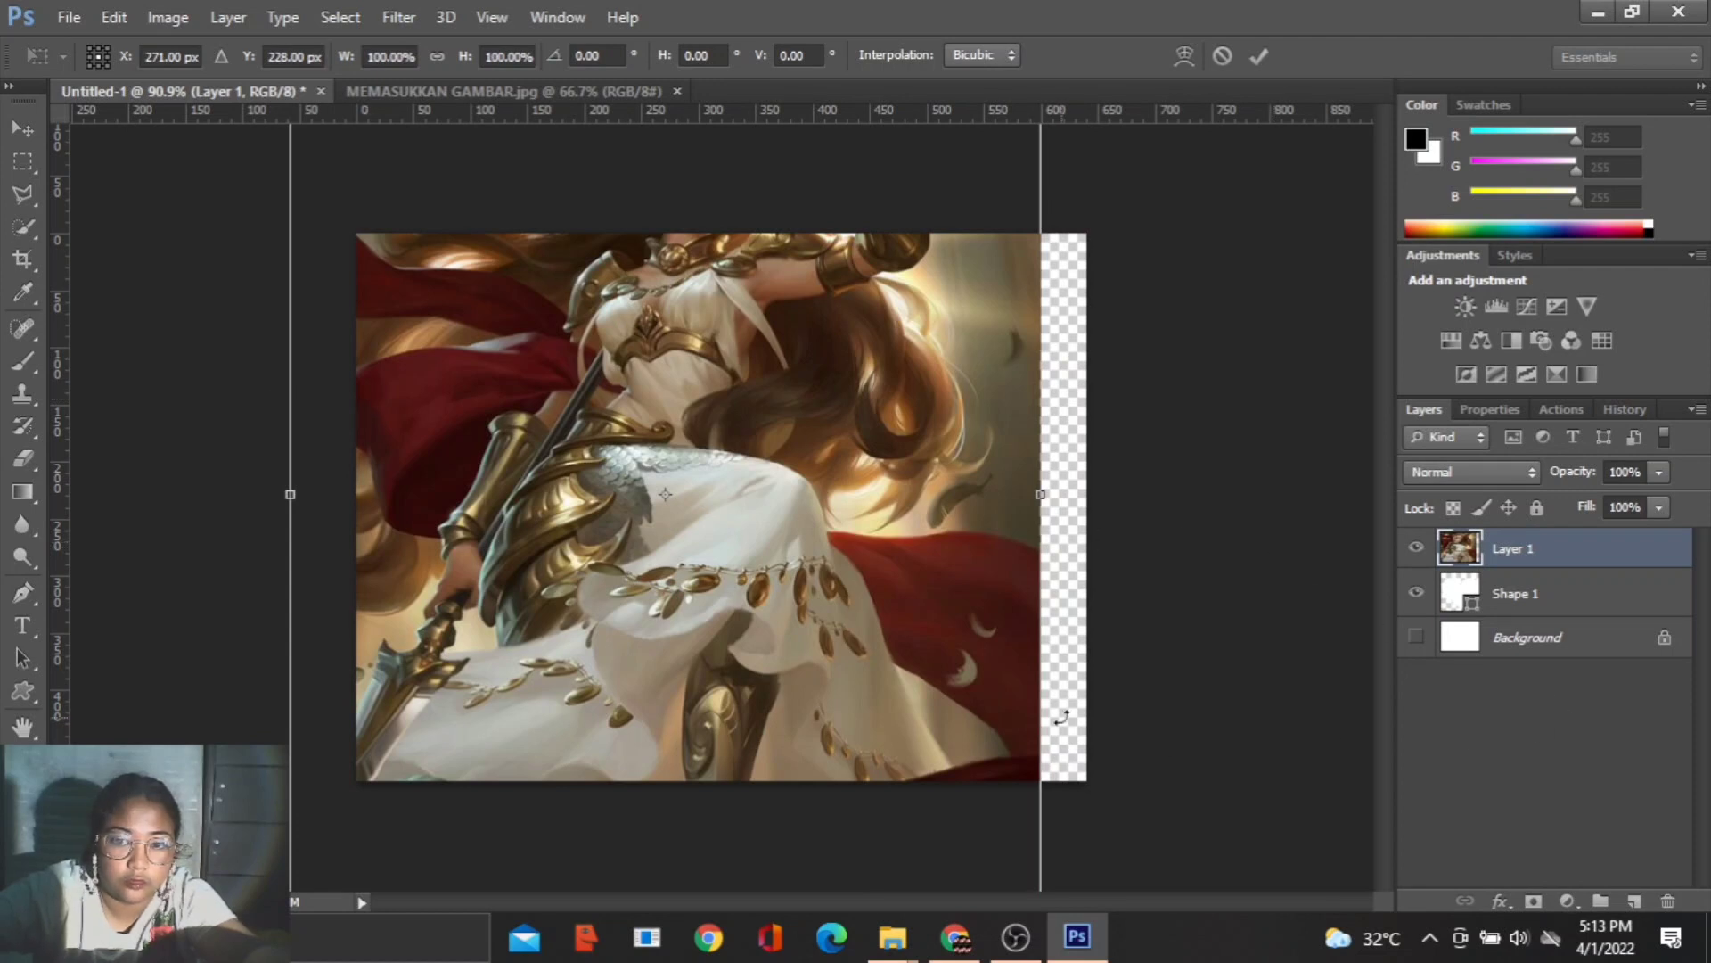
scroll(665, 476, down, 7)
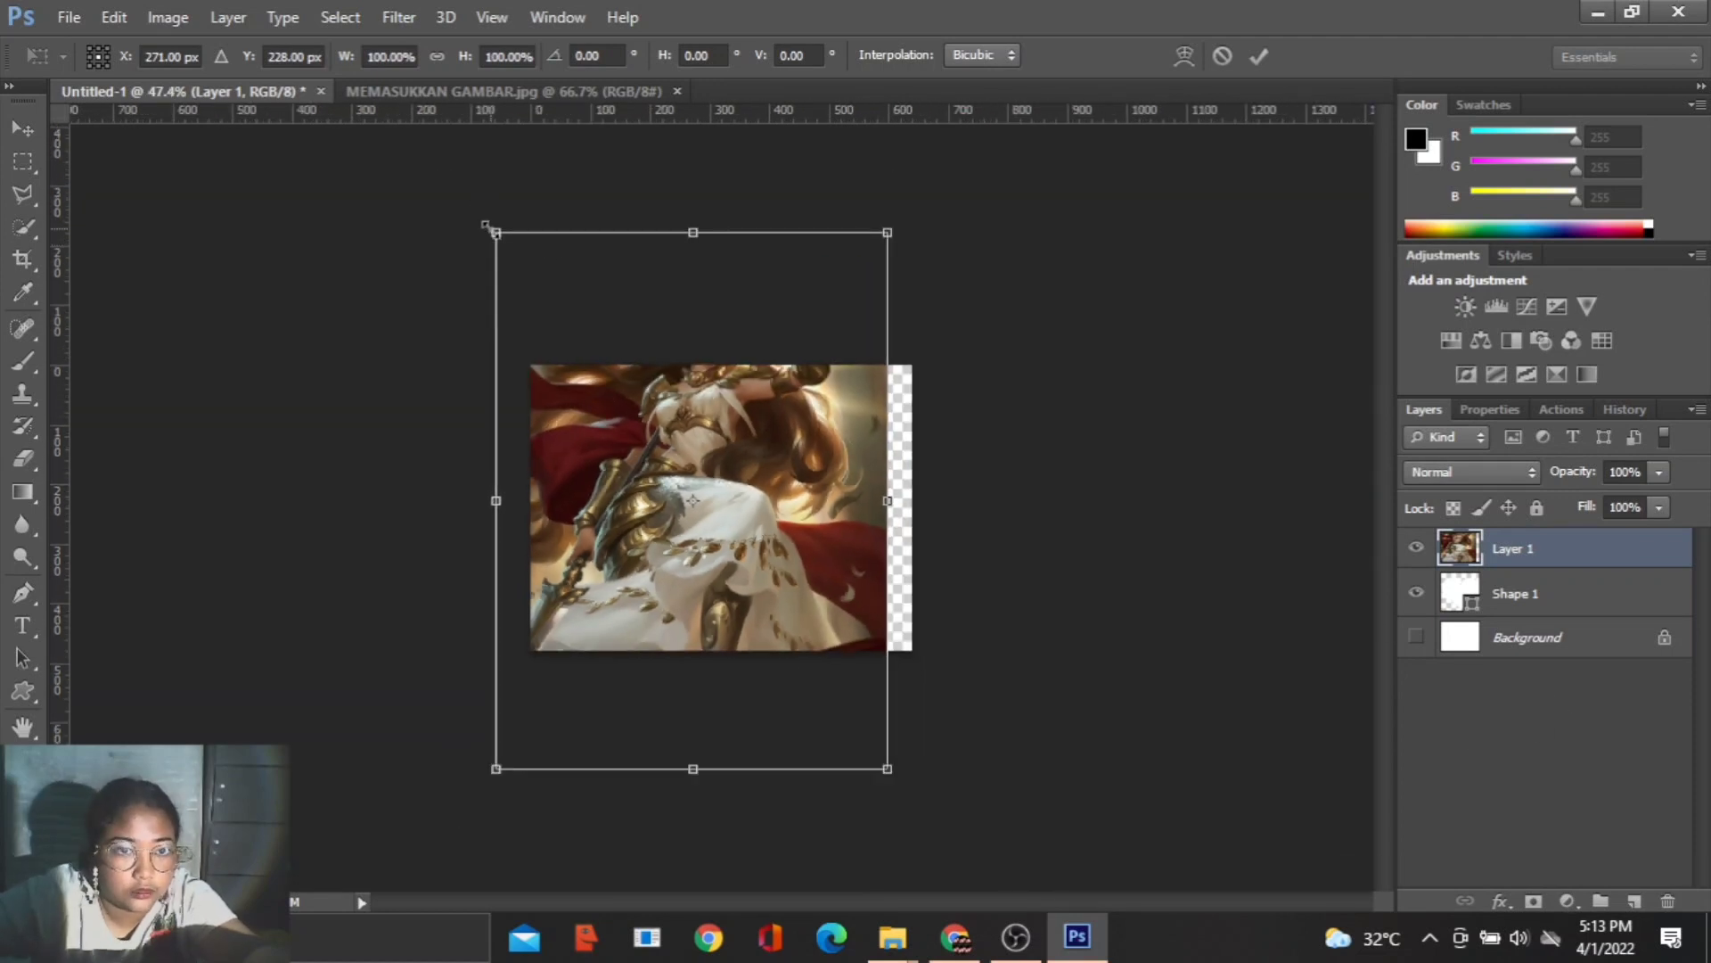
drag(497, 233, 543, 394)
scroll(722, 507, up, 3)
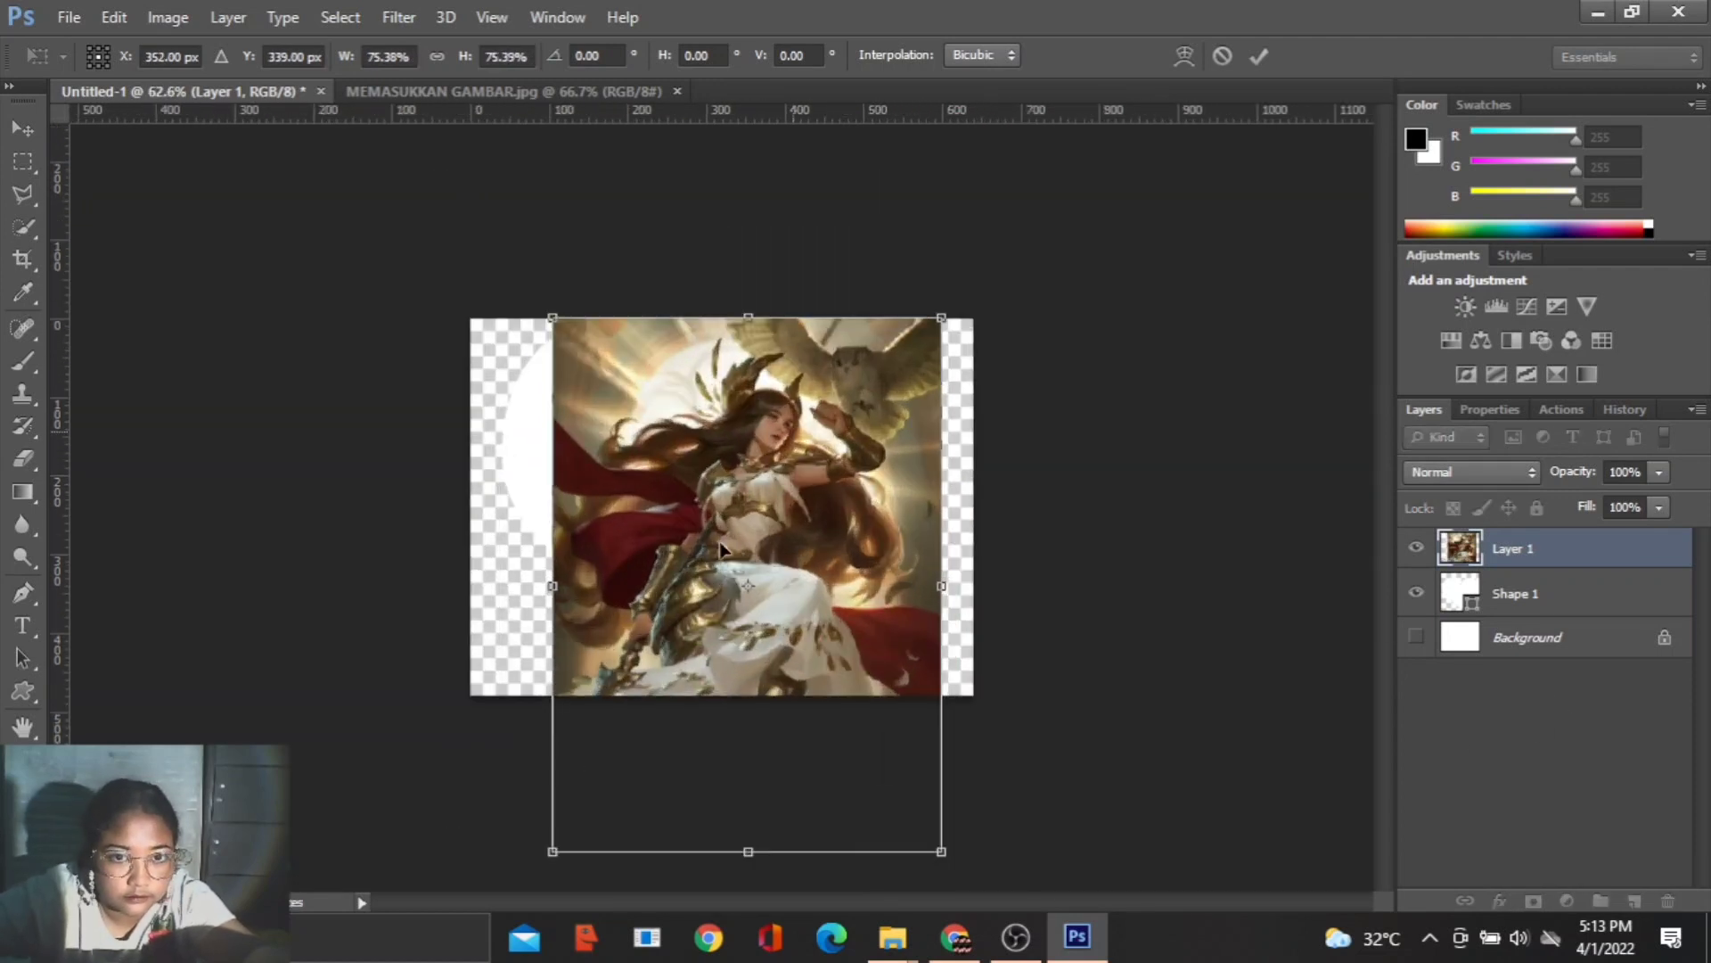
drag(783, 449, 731, 438)
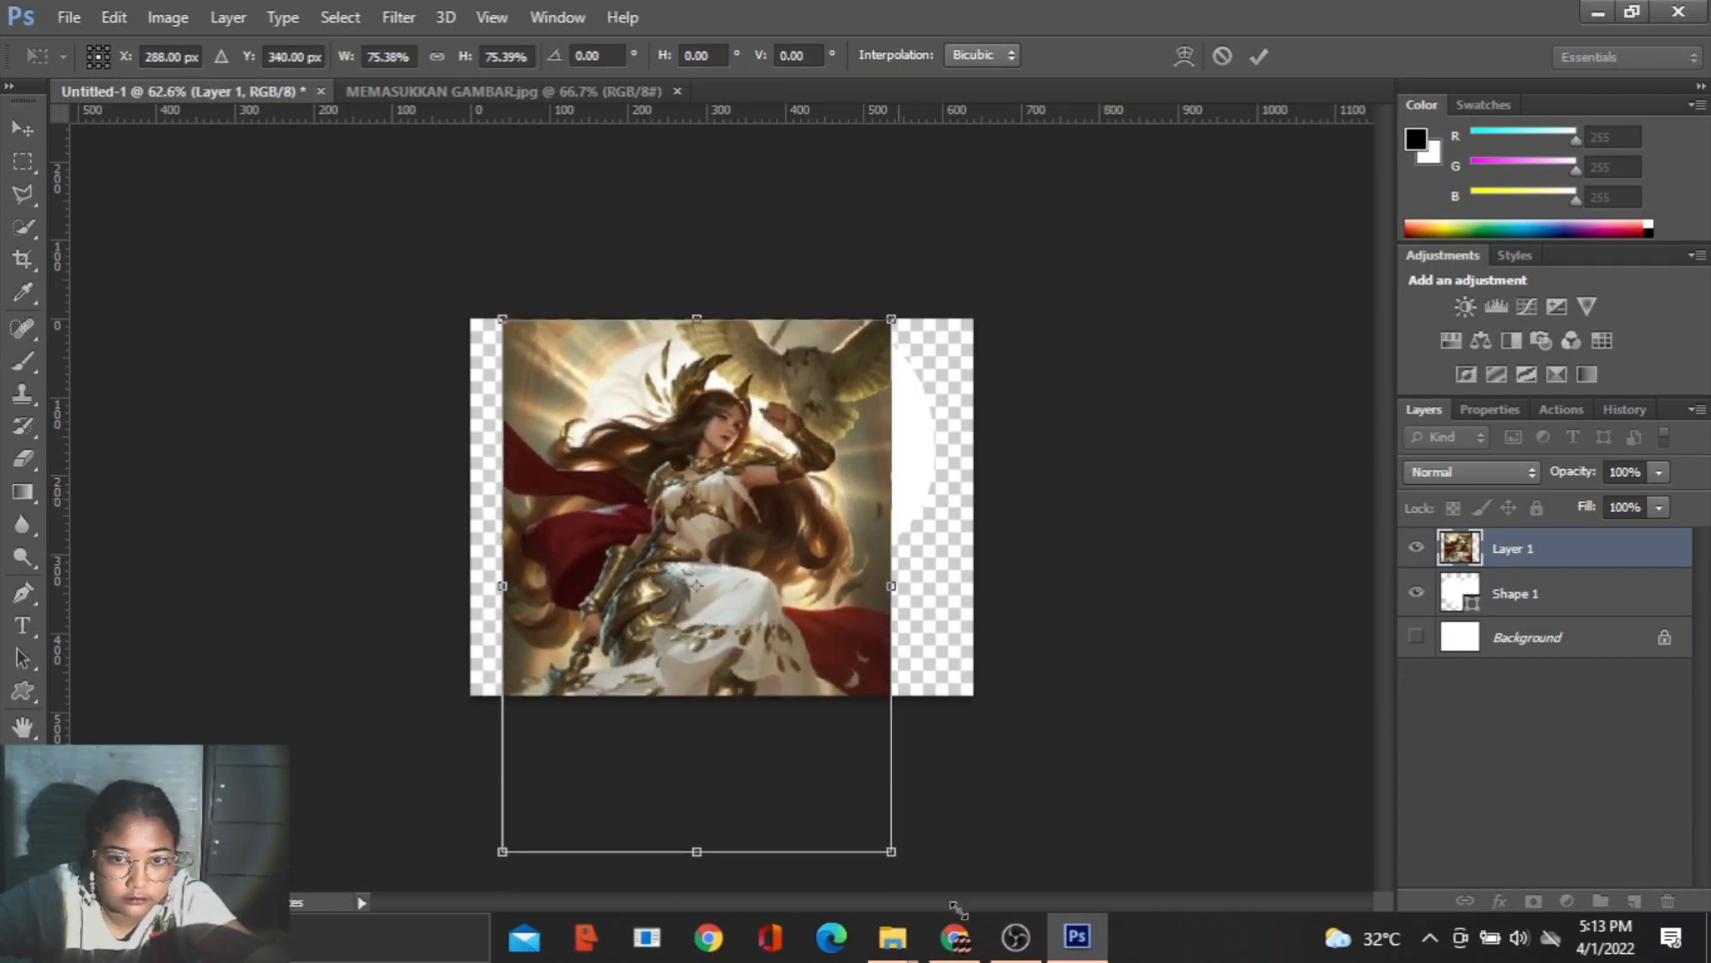
drag(893, 849, 979, 888)
scroll(1159, 526, up, 4)
scroll(1159, 526, down, 3)
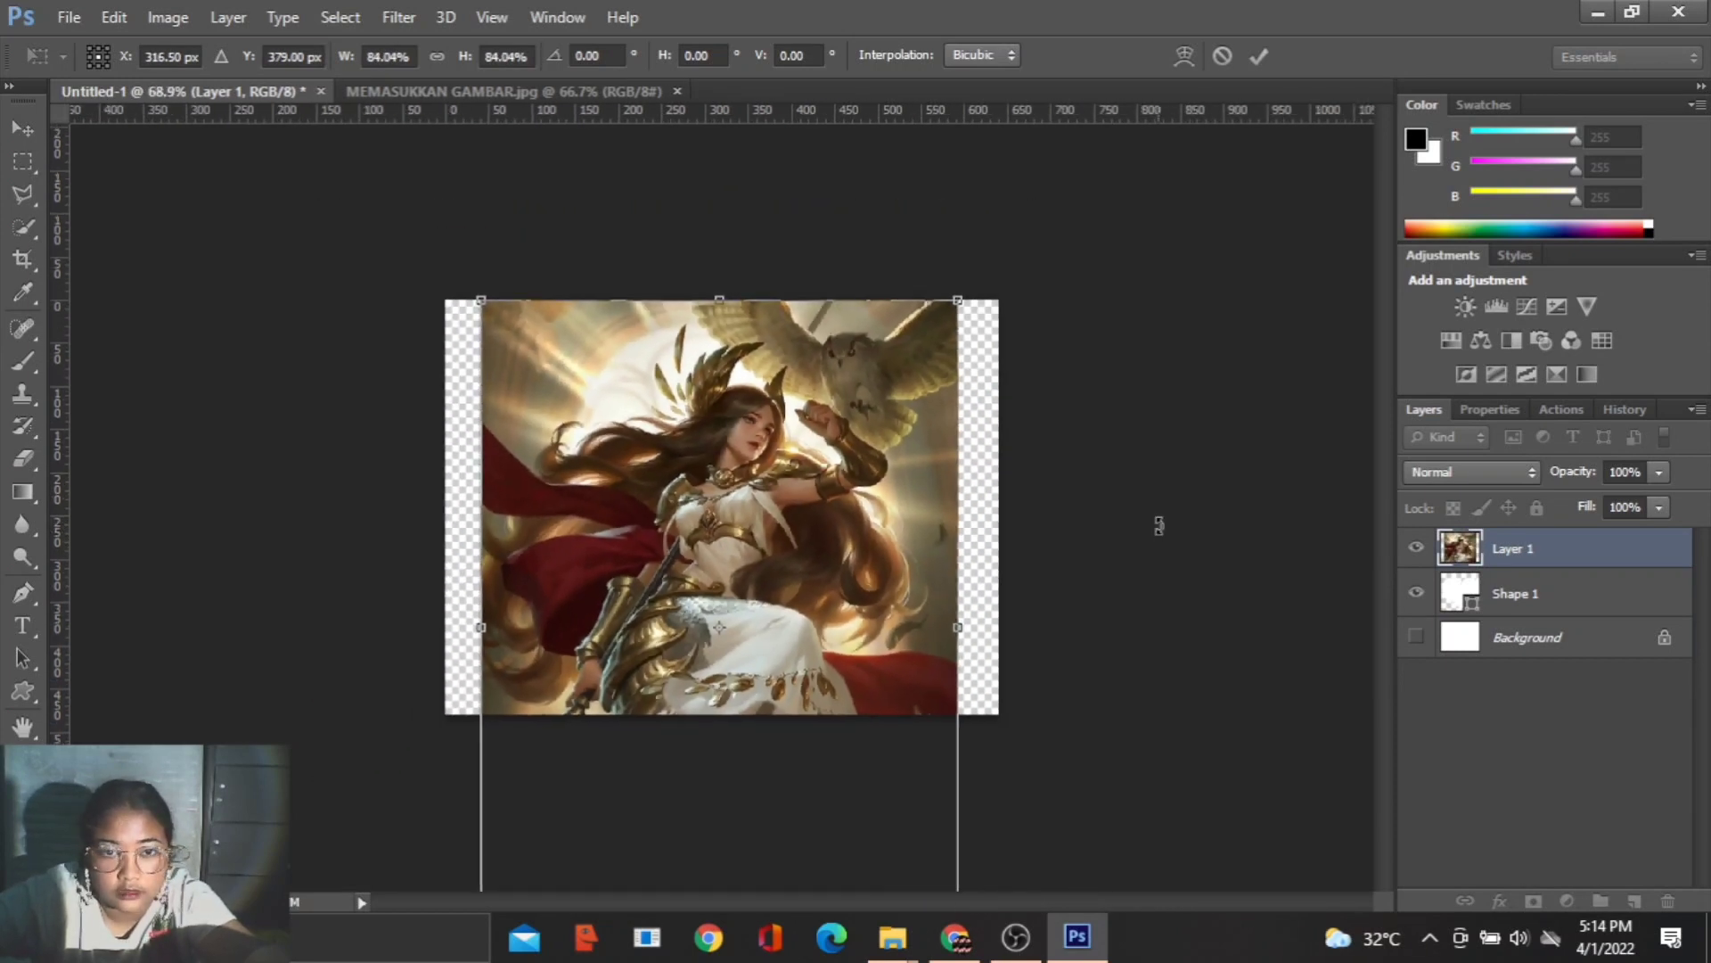
click(1261, 56)
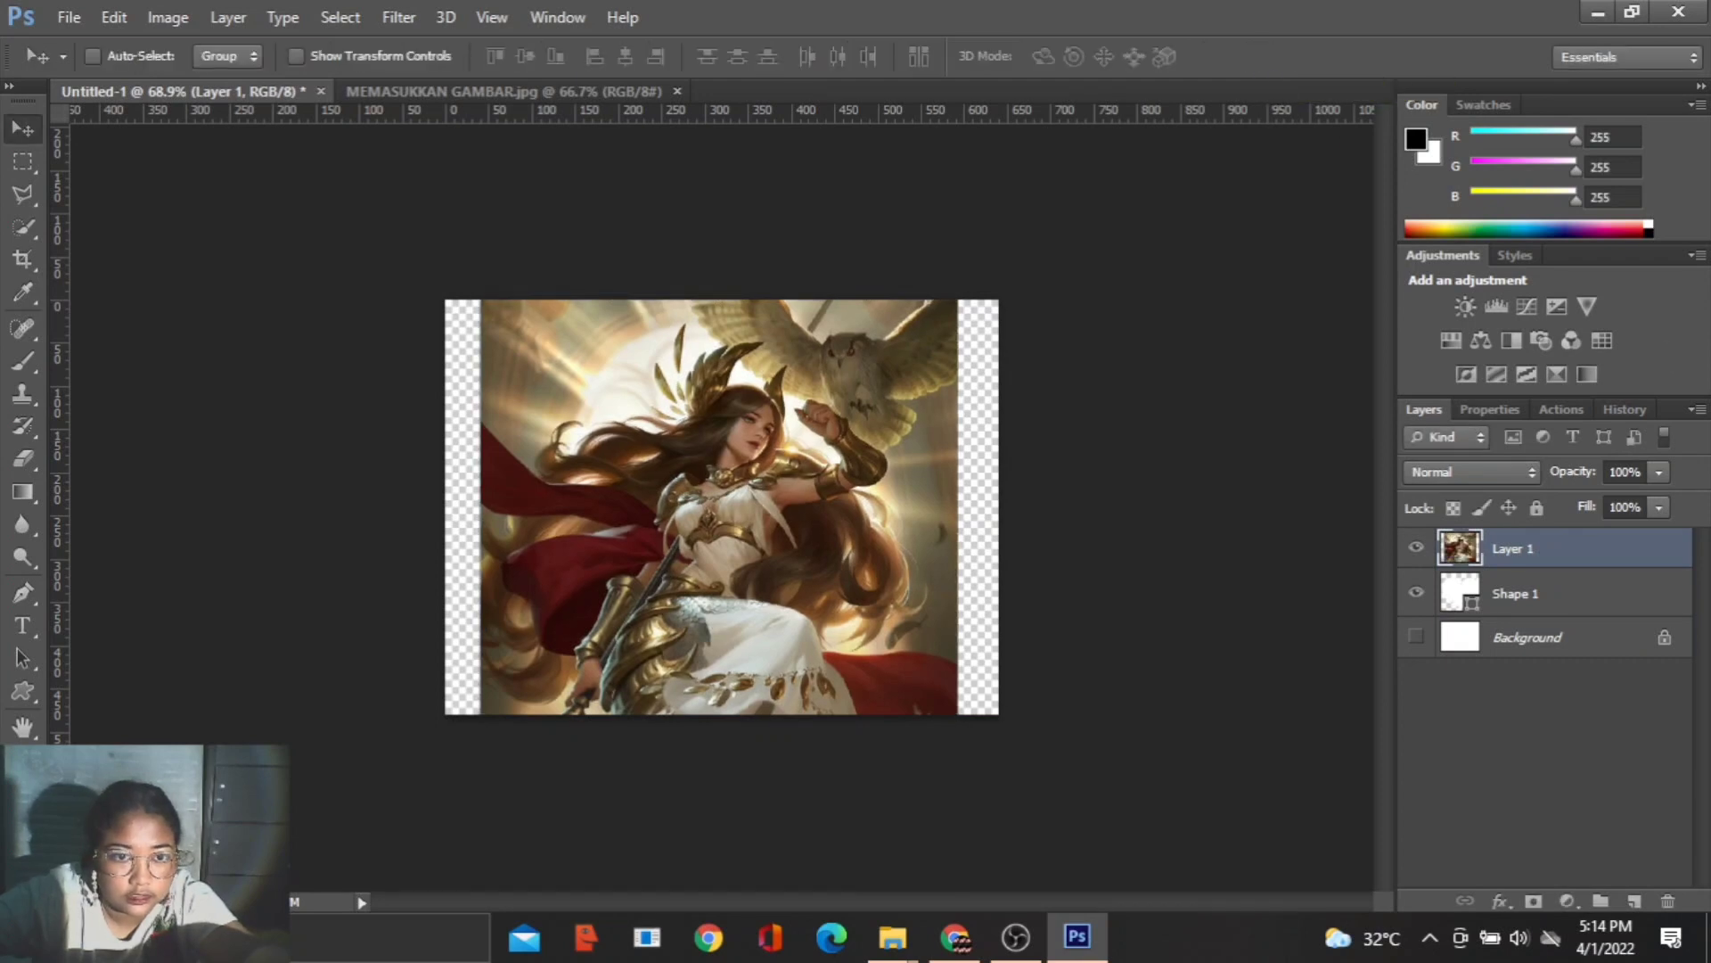
- Clip the warrior picture layer to the heart shape with a clipping mask and show the Background layer again
right_click(1558, 553)
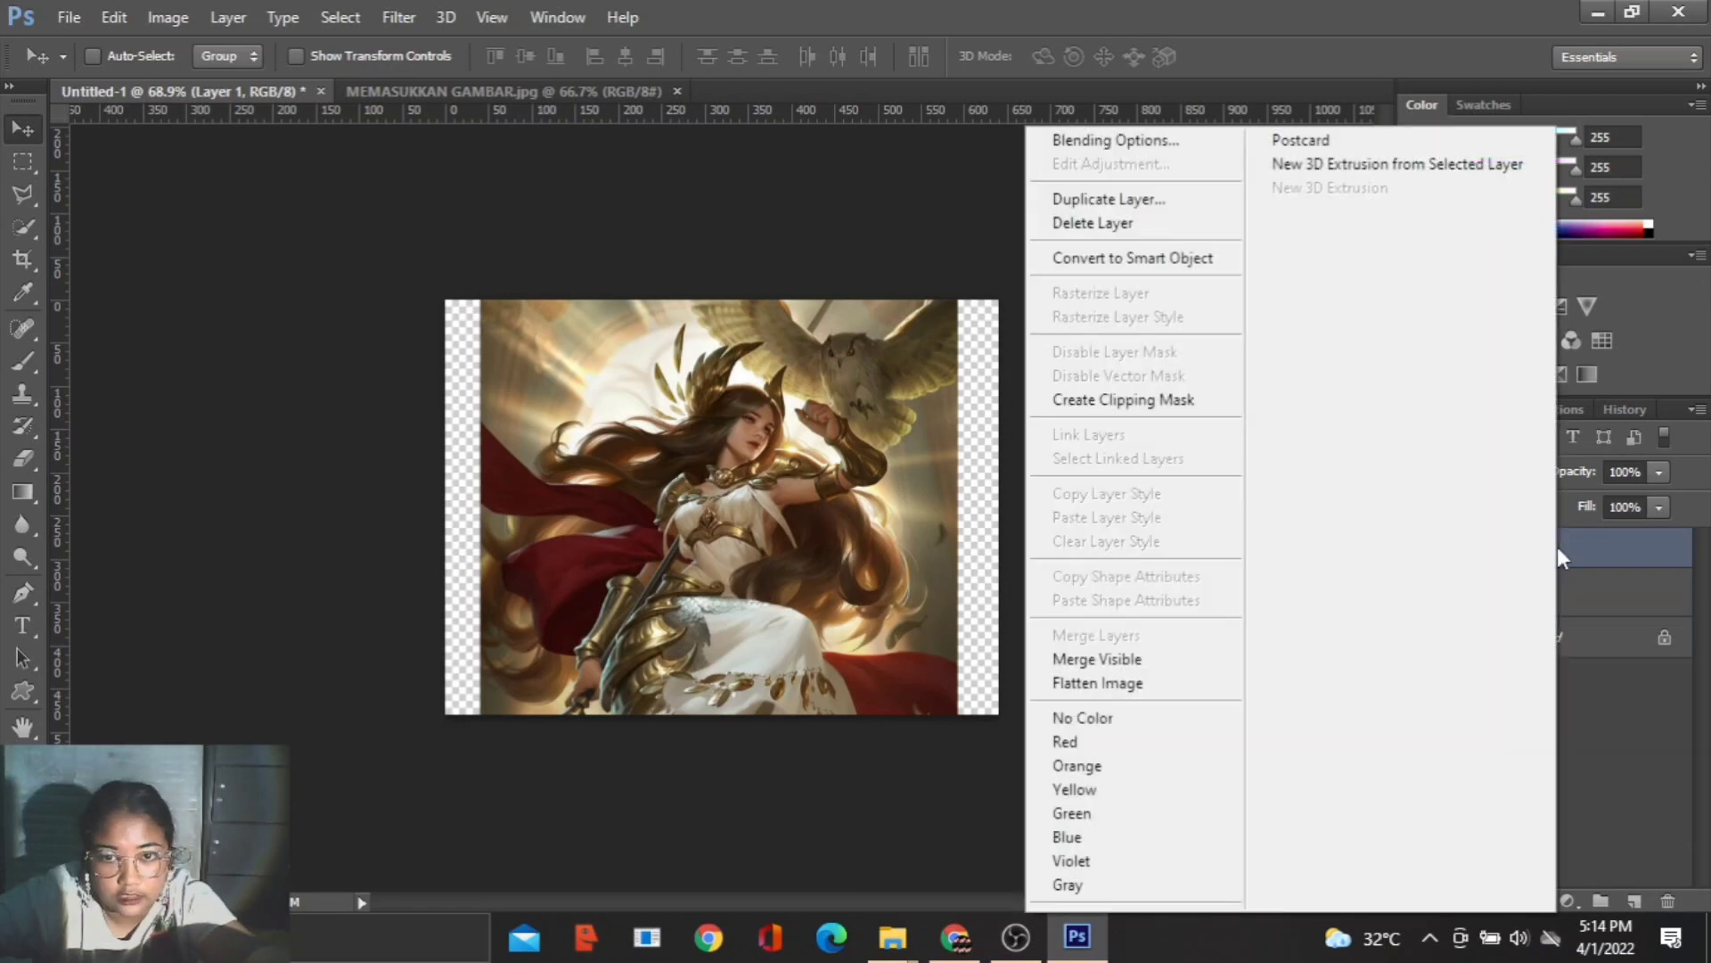
click(1232, 409)
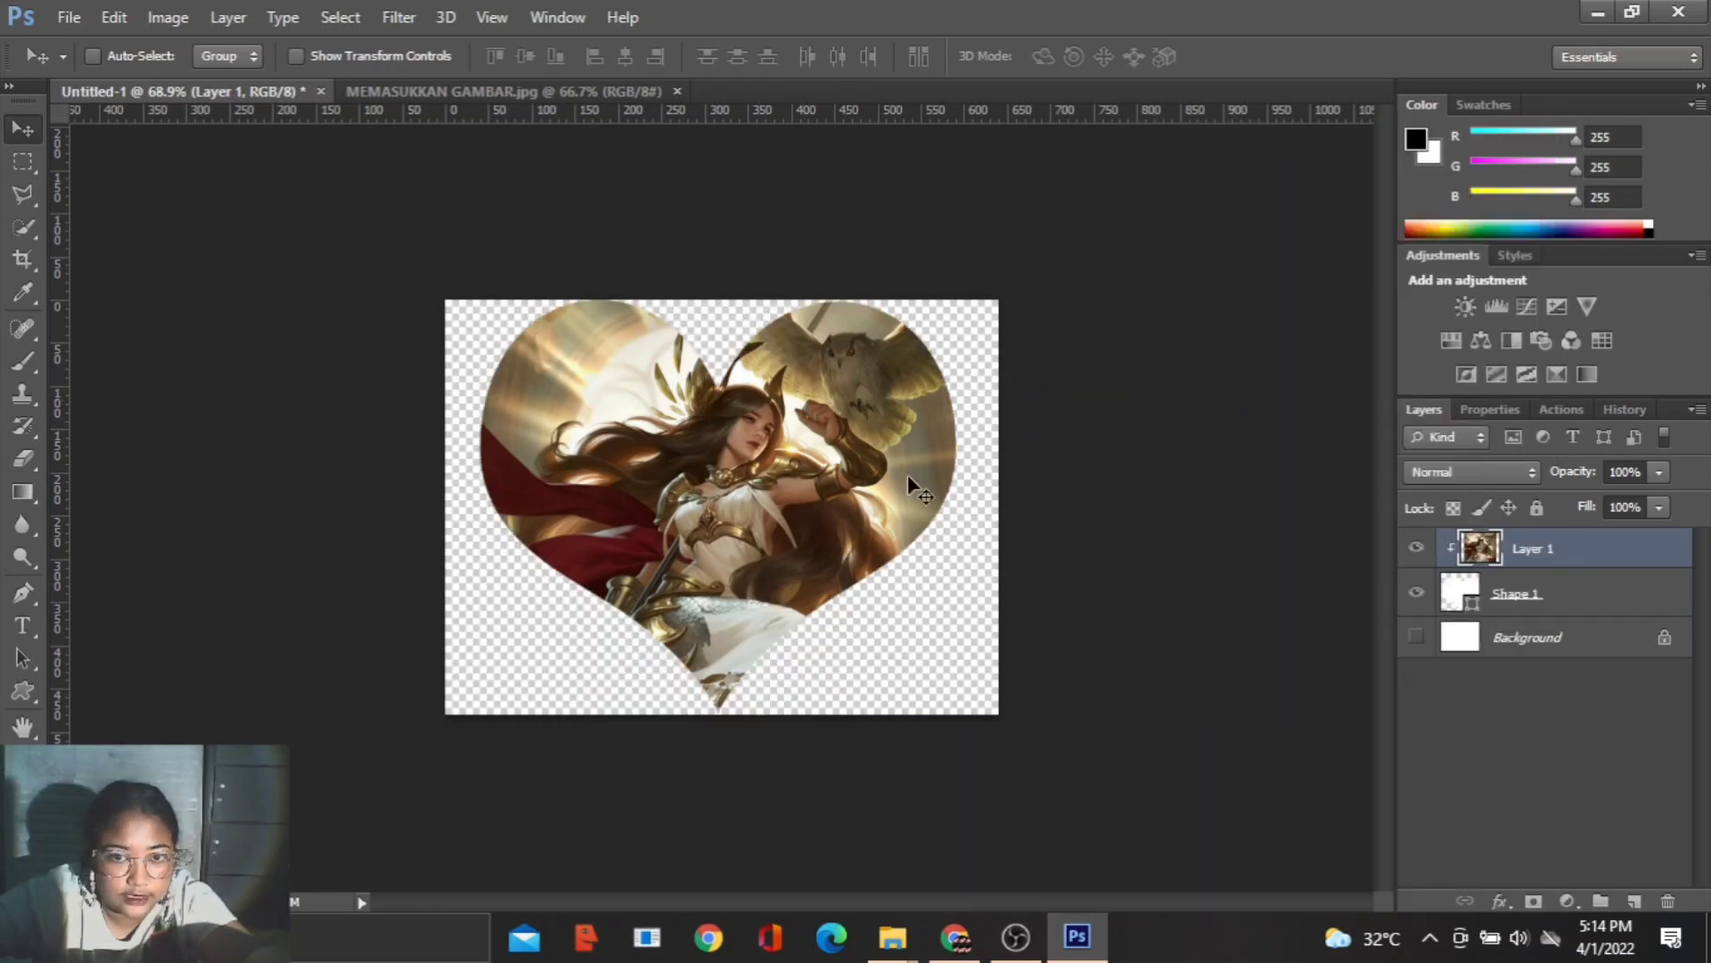
key(ctrl+plus)
scroll(1058, 555, up, 5)
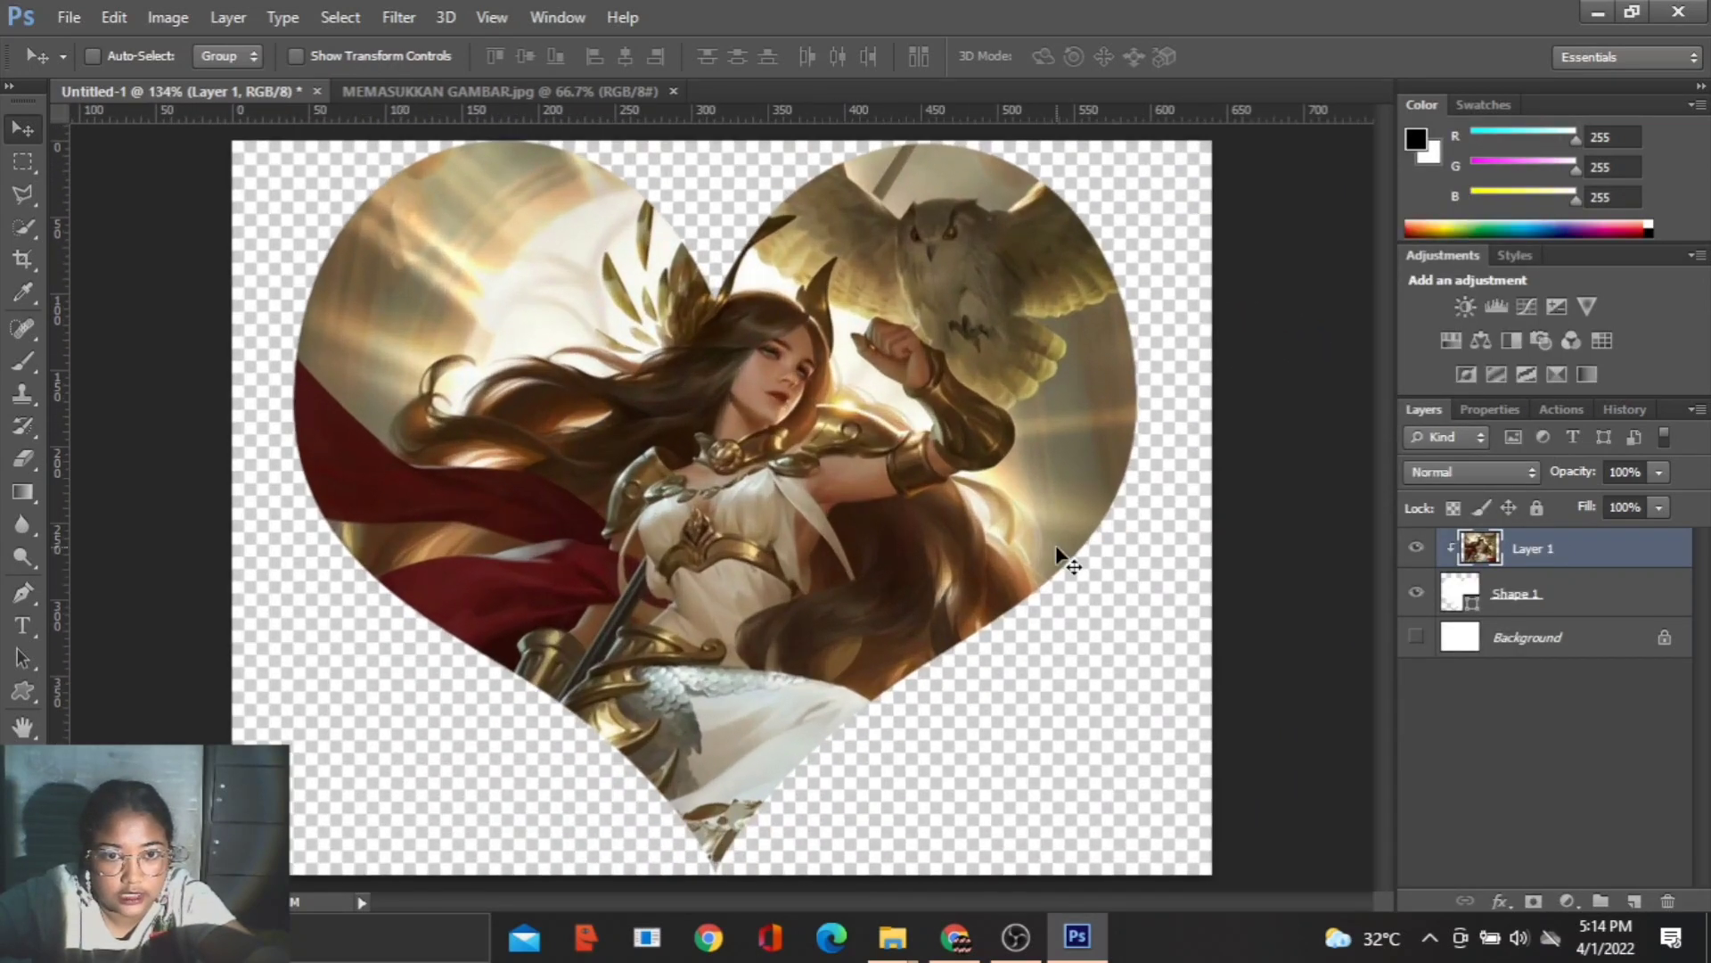
scroll(1058, 555, down, 2)
scroll(1058, 555, down, 1)
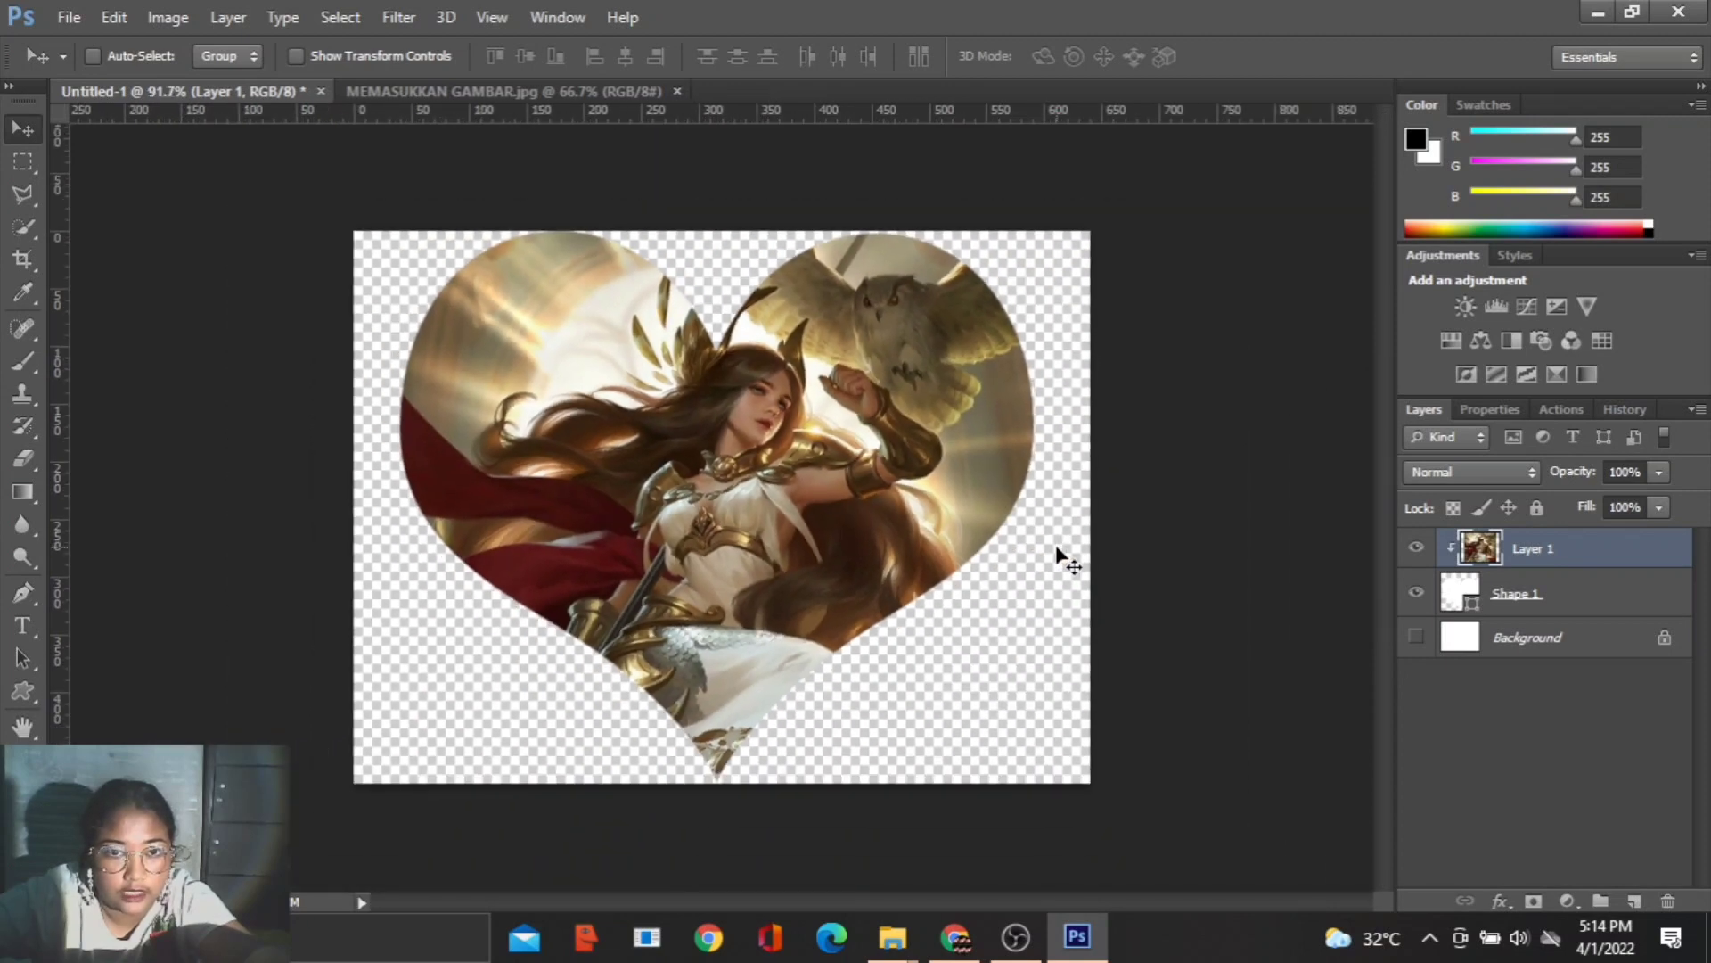
click(1417, 638)
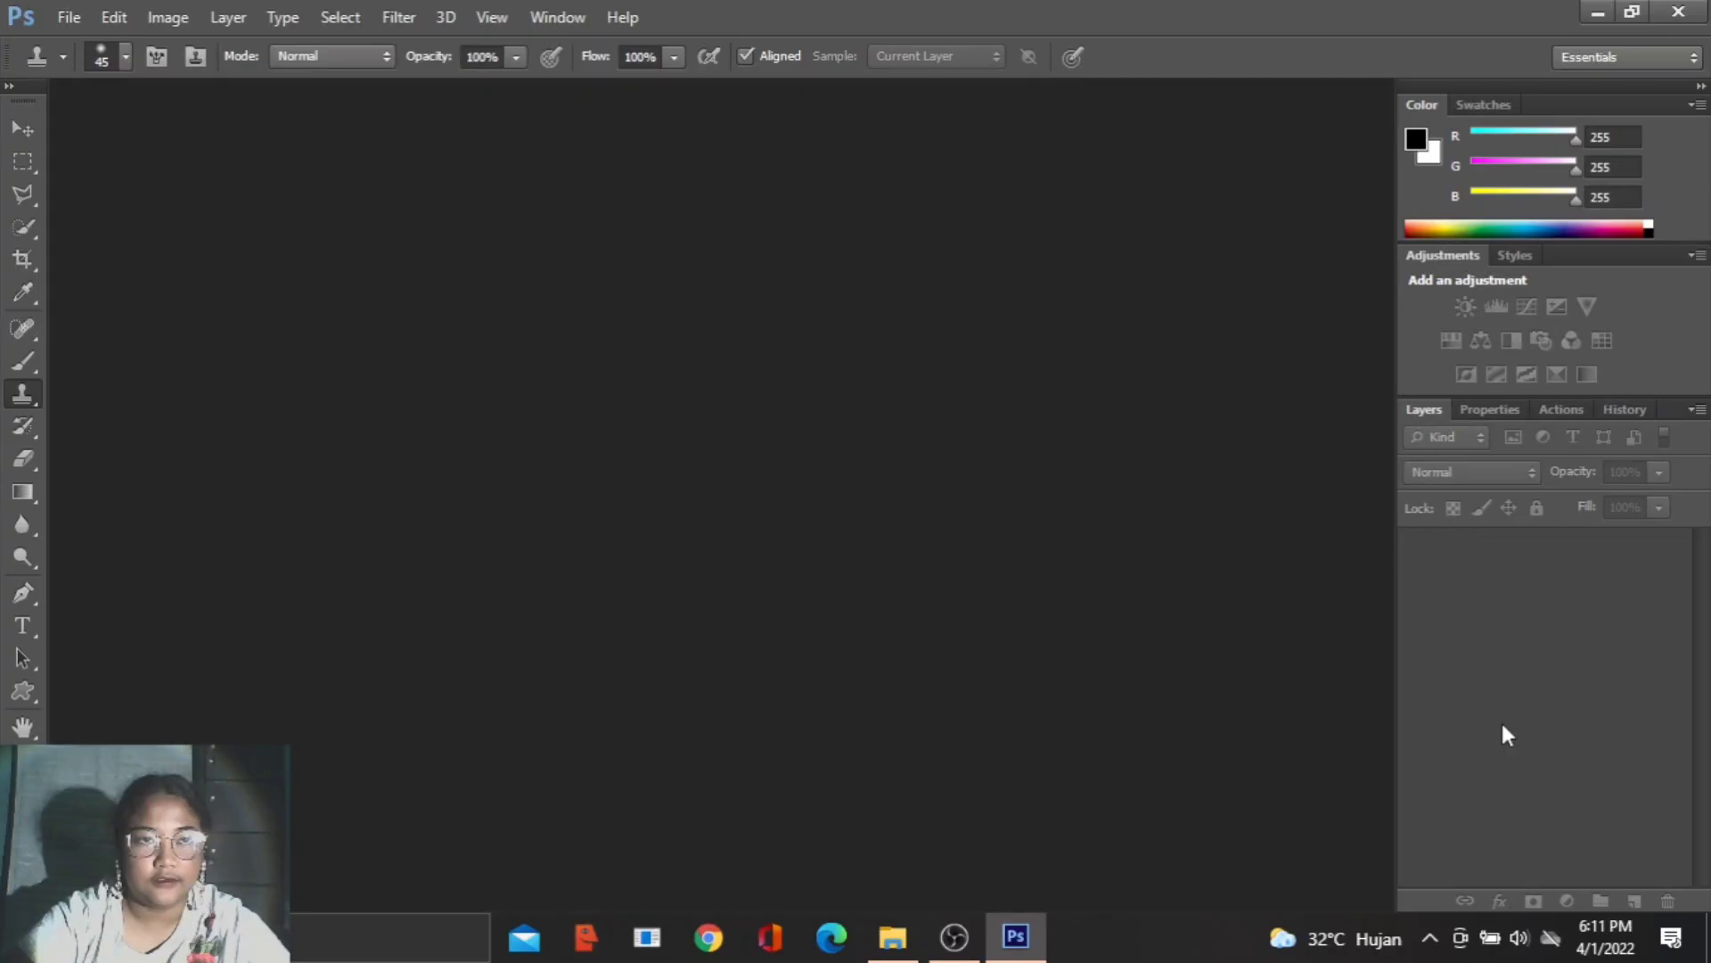
- Open CLONE.jpeg from the G-M folder and dock its document window
click(65, 17)
click(91, 65)
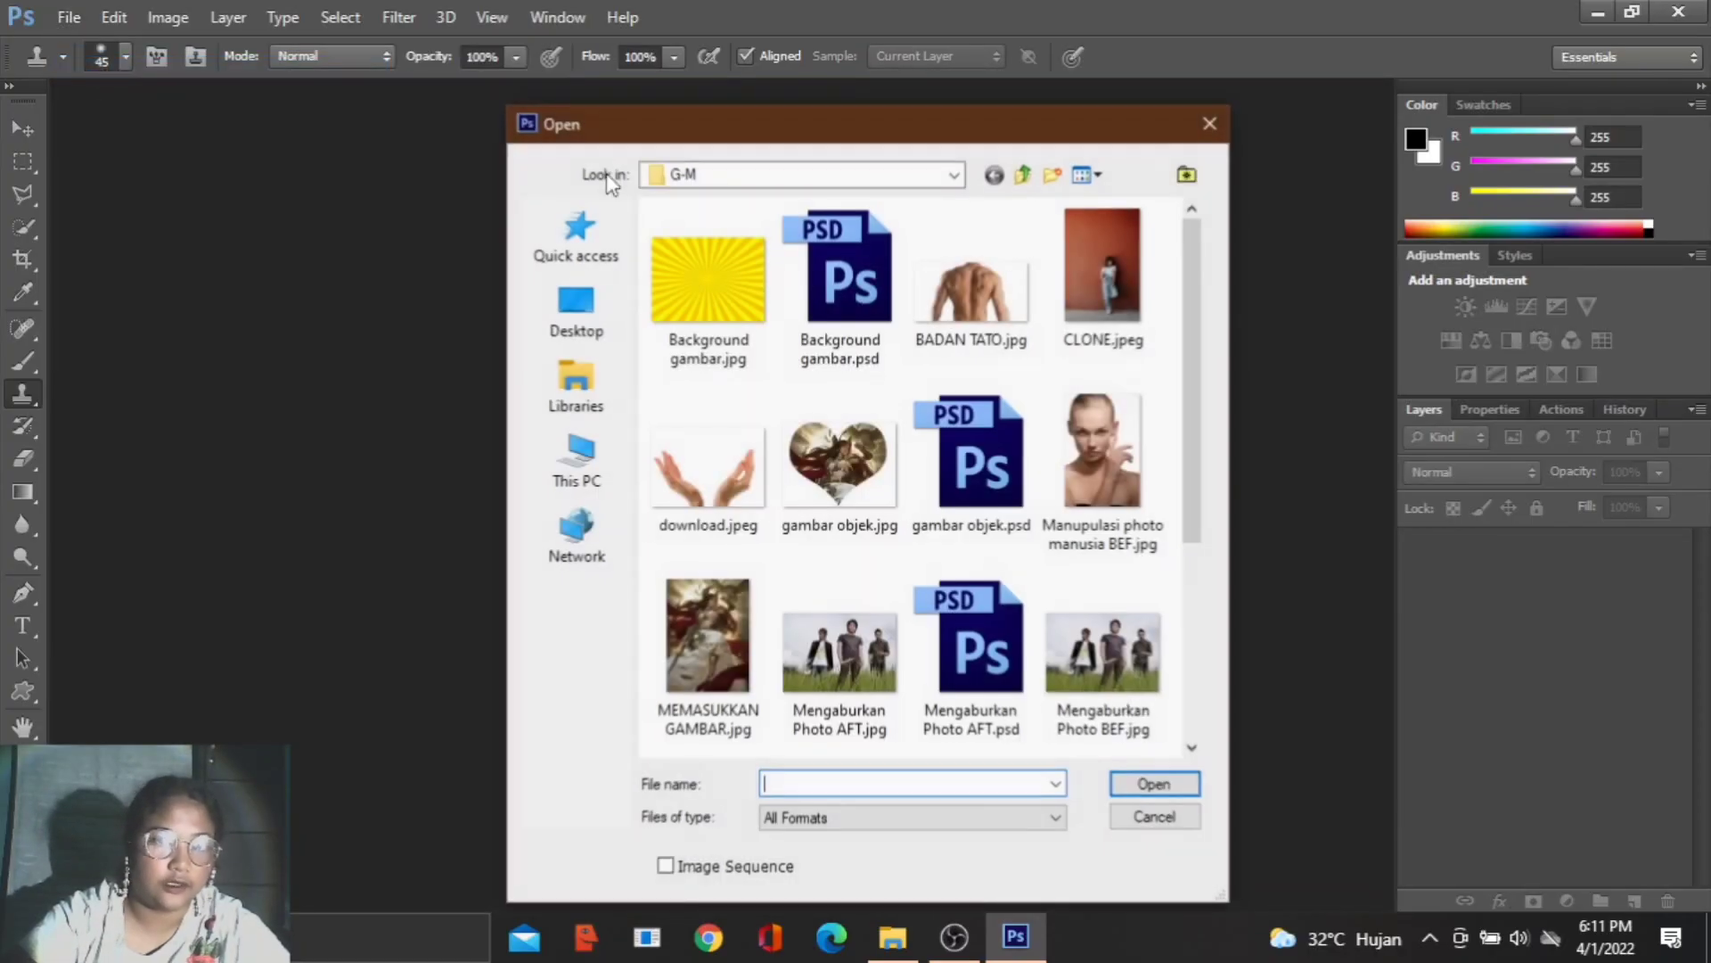
double_click(1126, 285)
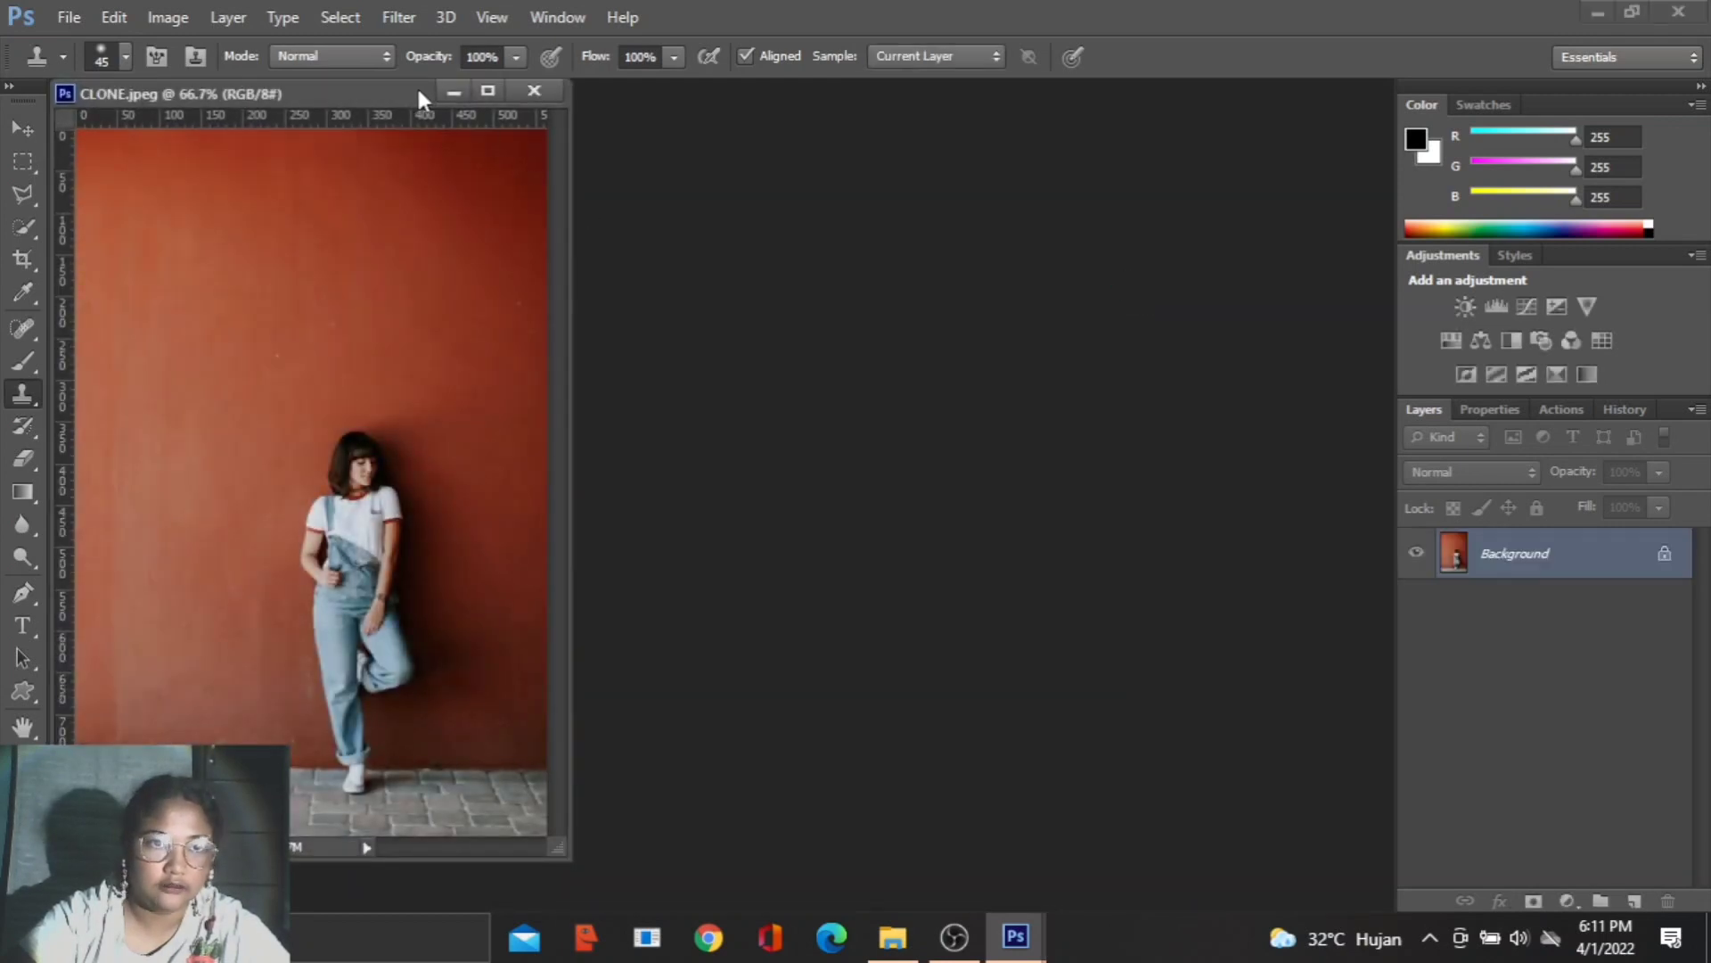
drag(415, 87, 577, 81)
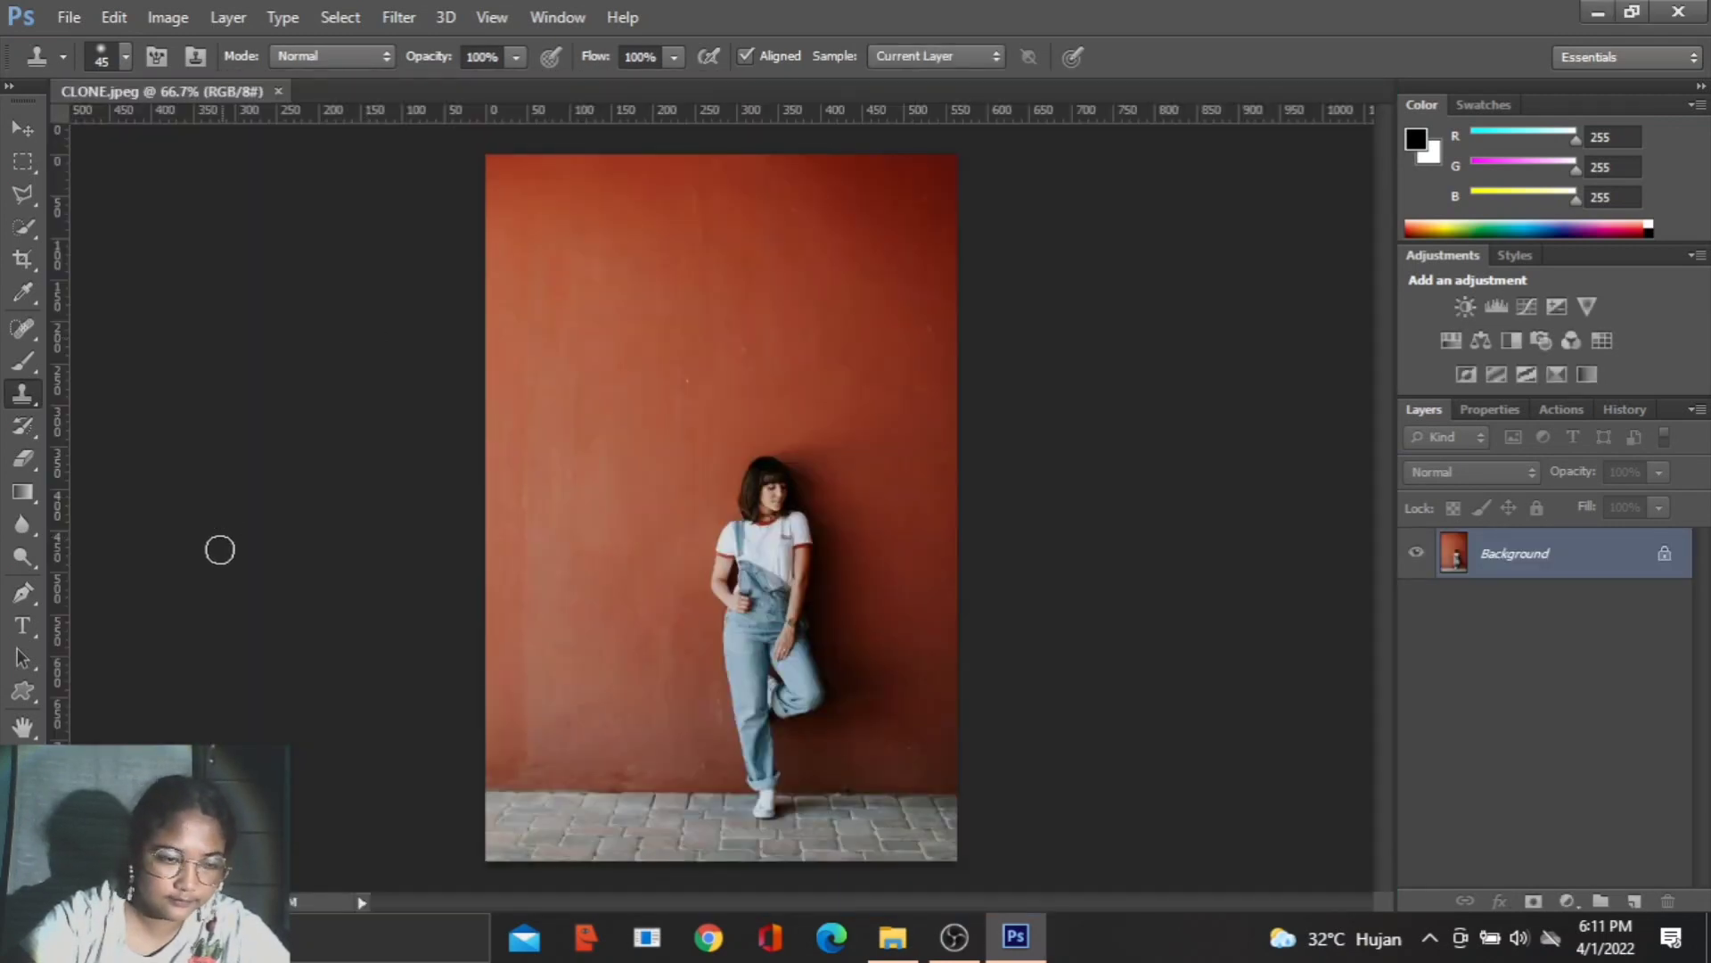
- Choose the Clone Stamp Tool and sample the standing woman's white shoe as the clone source
click(27, 401)
click(124, 388)
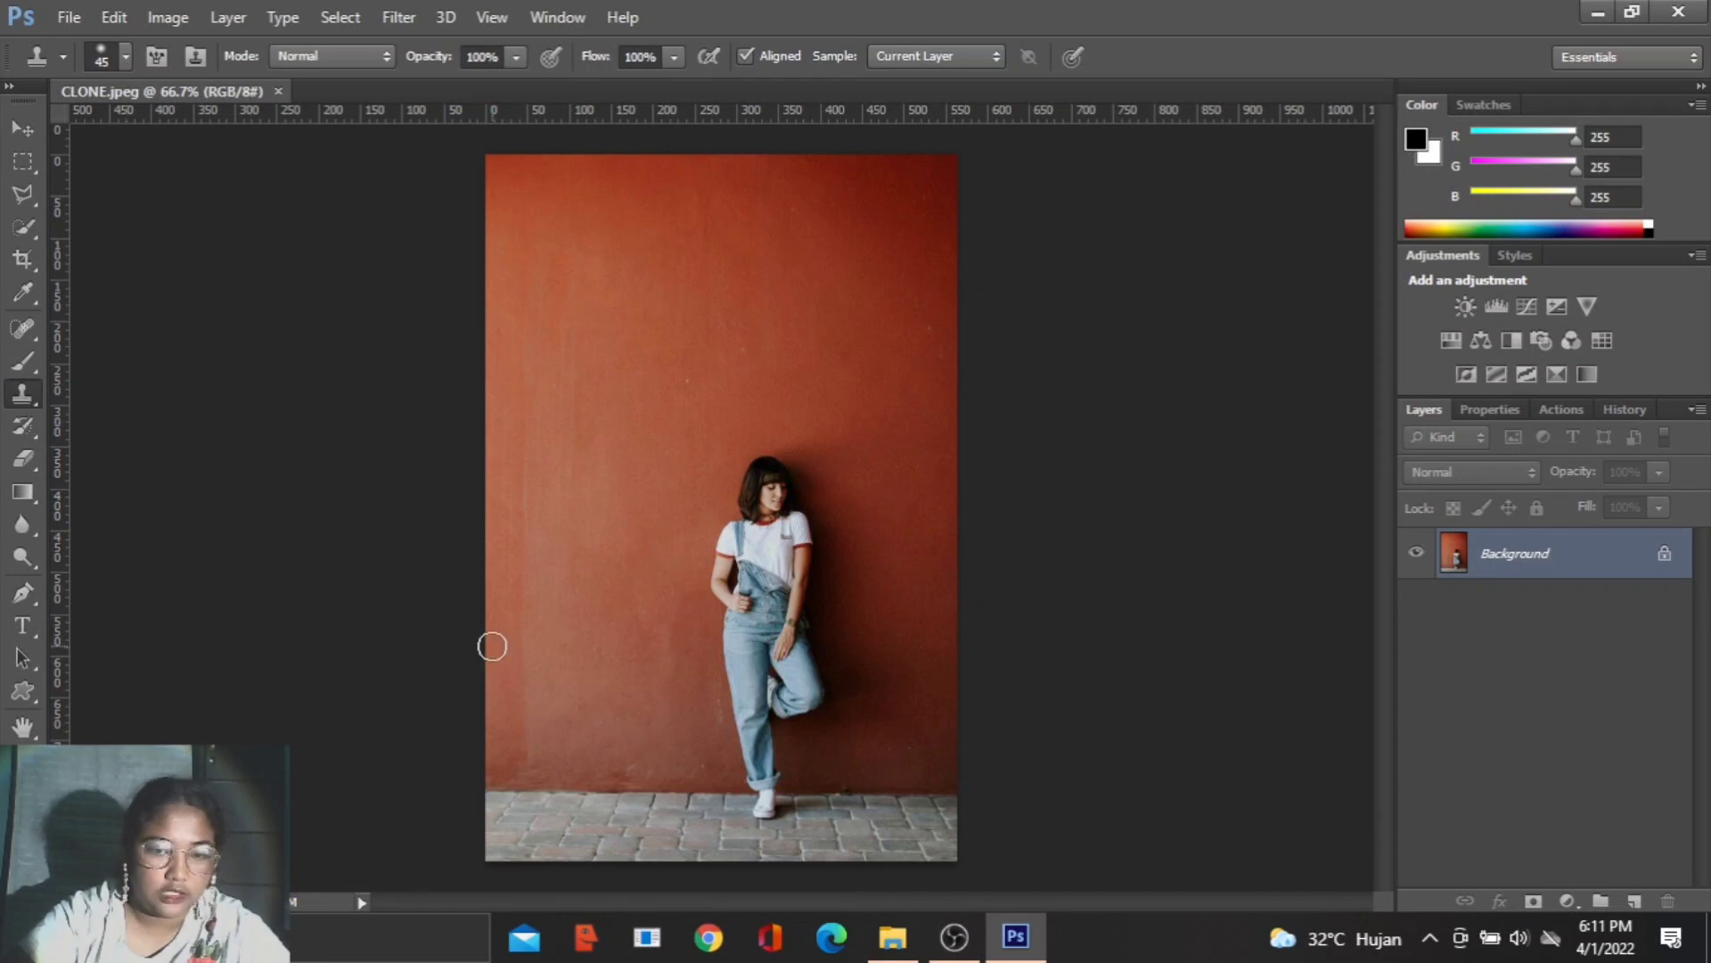
scroll(774, 869, up, 5)
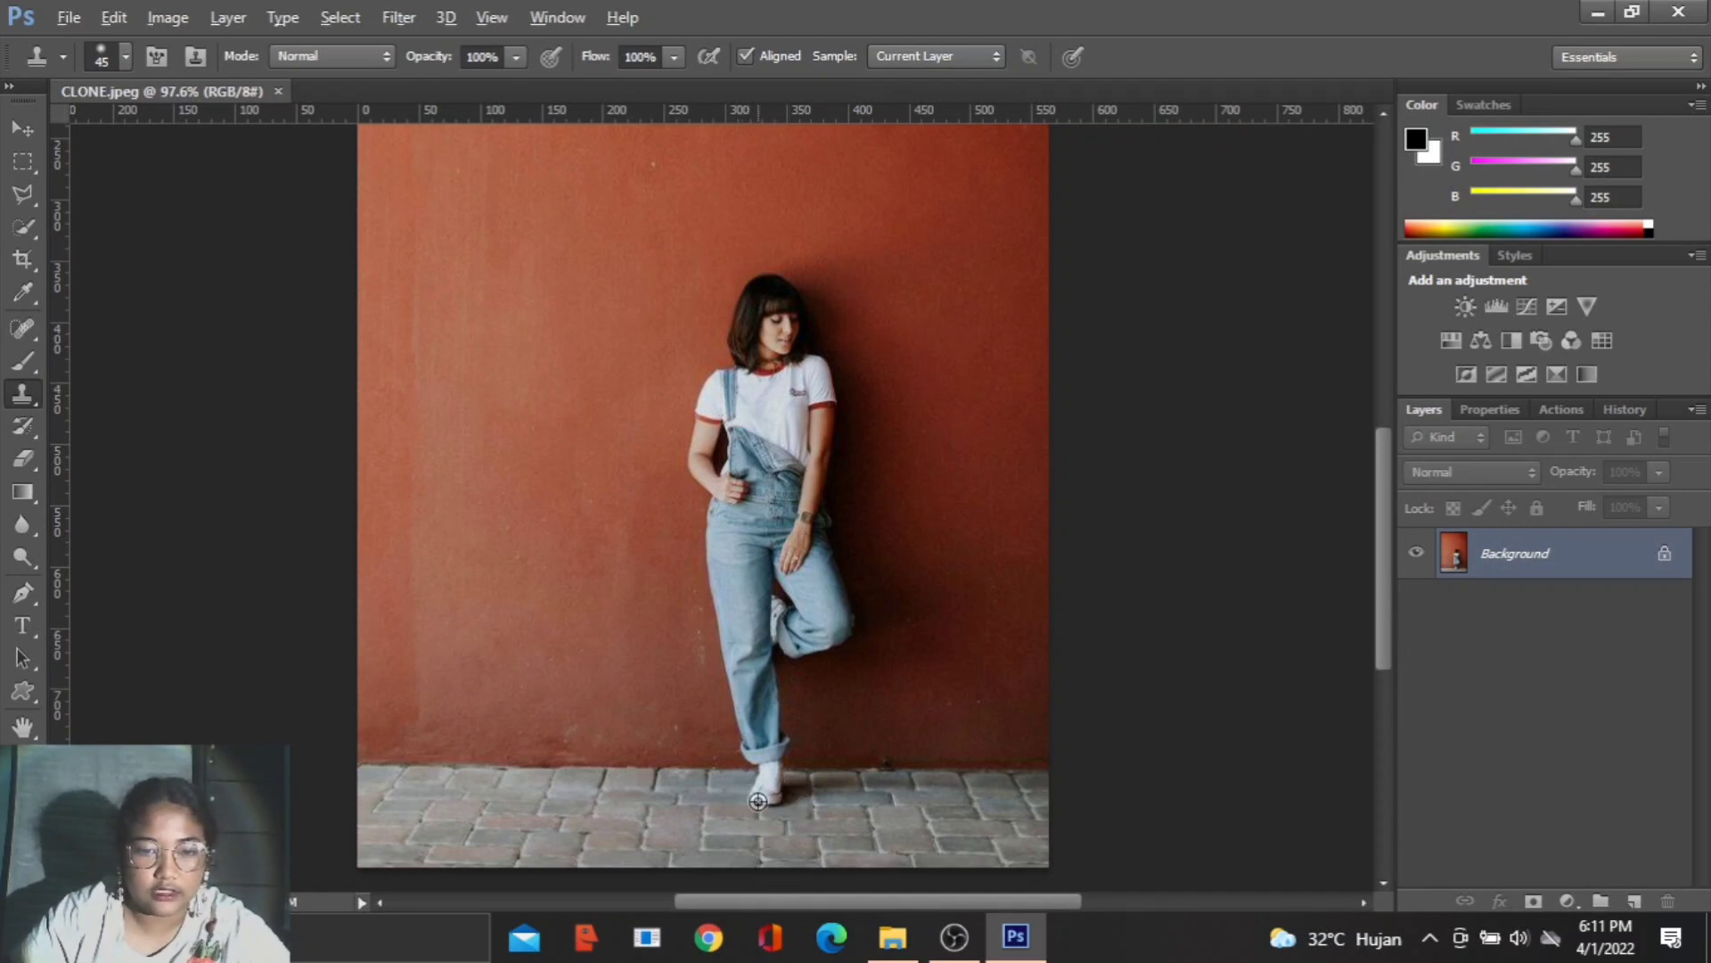
key(alt)
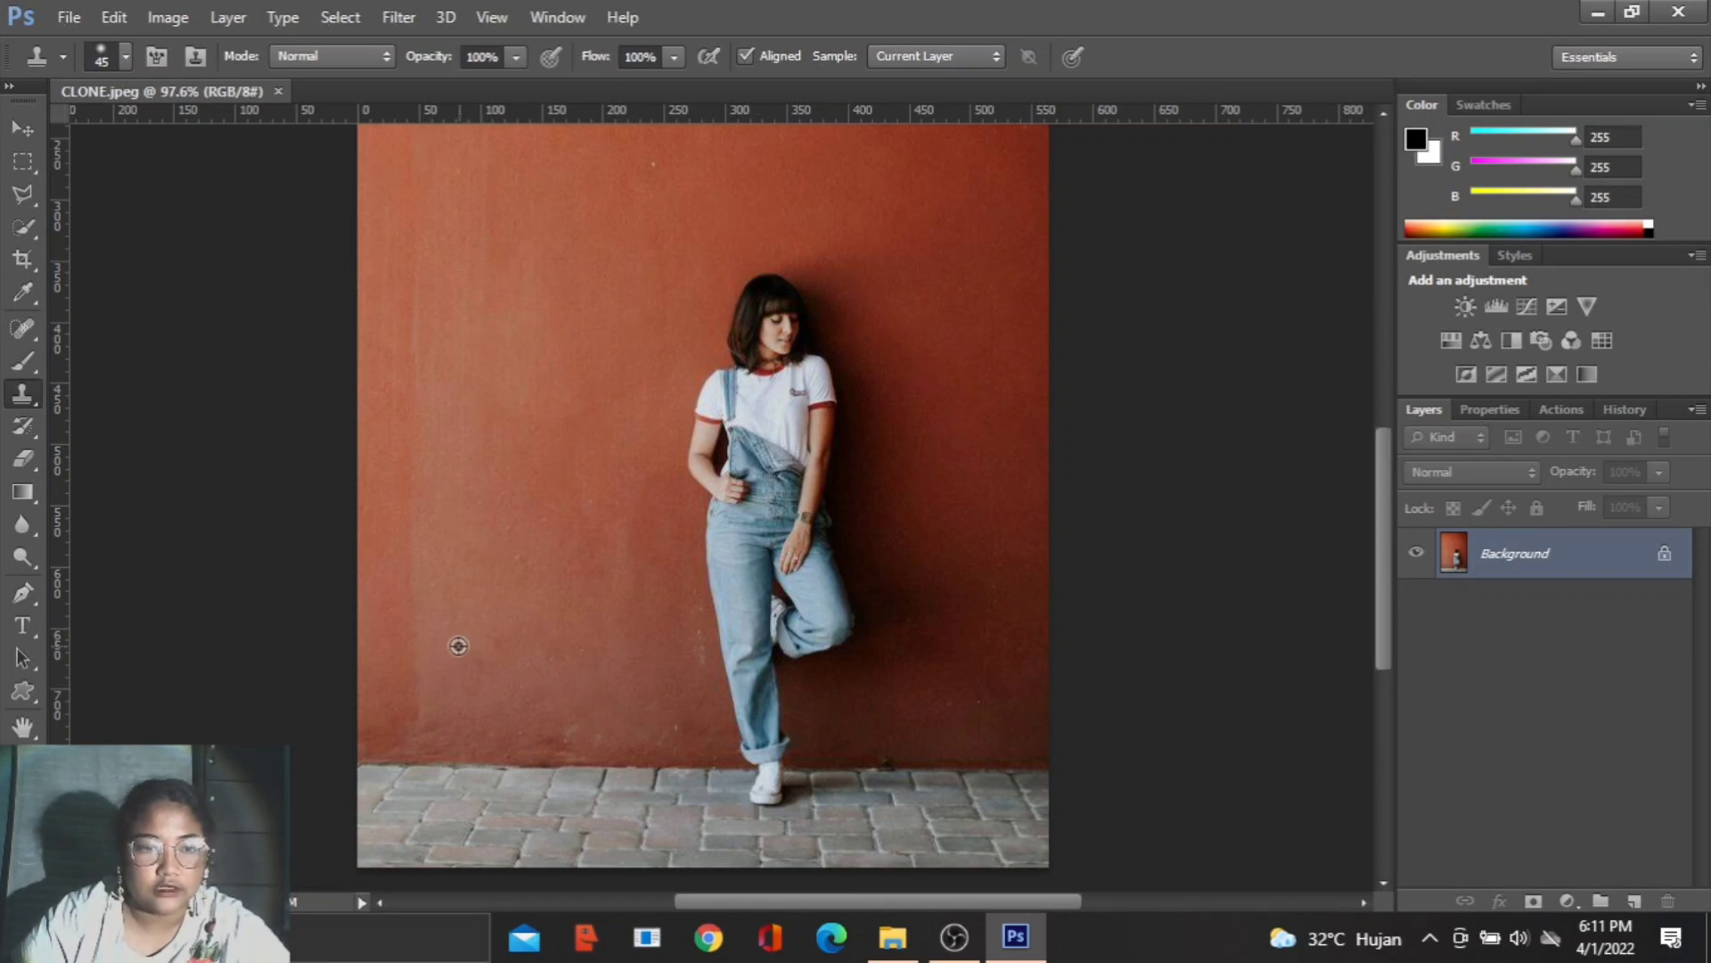
click(393, 705)
key(ctrl+z)
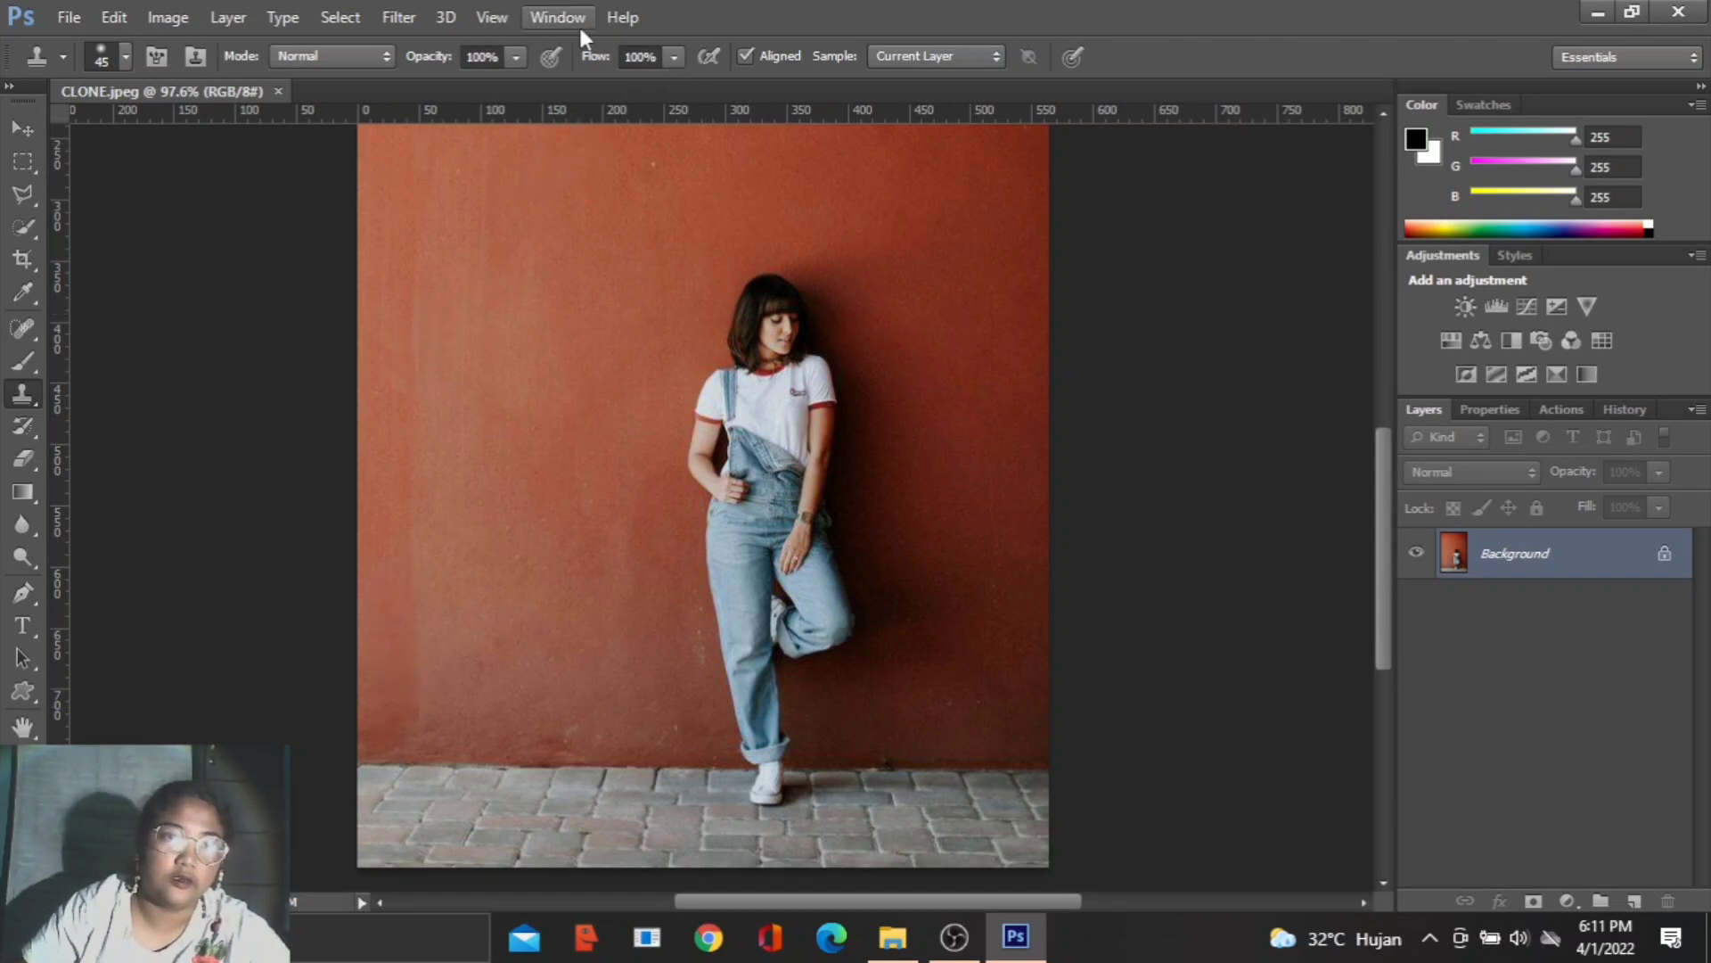
click(126, 58)
click(126, 57)
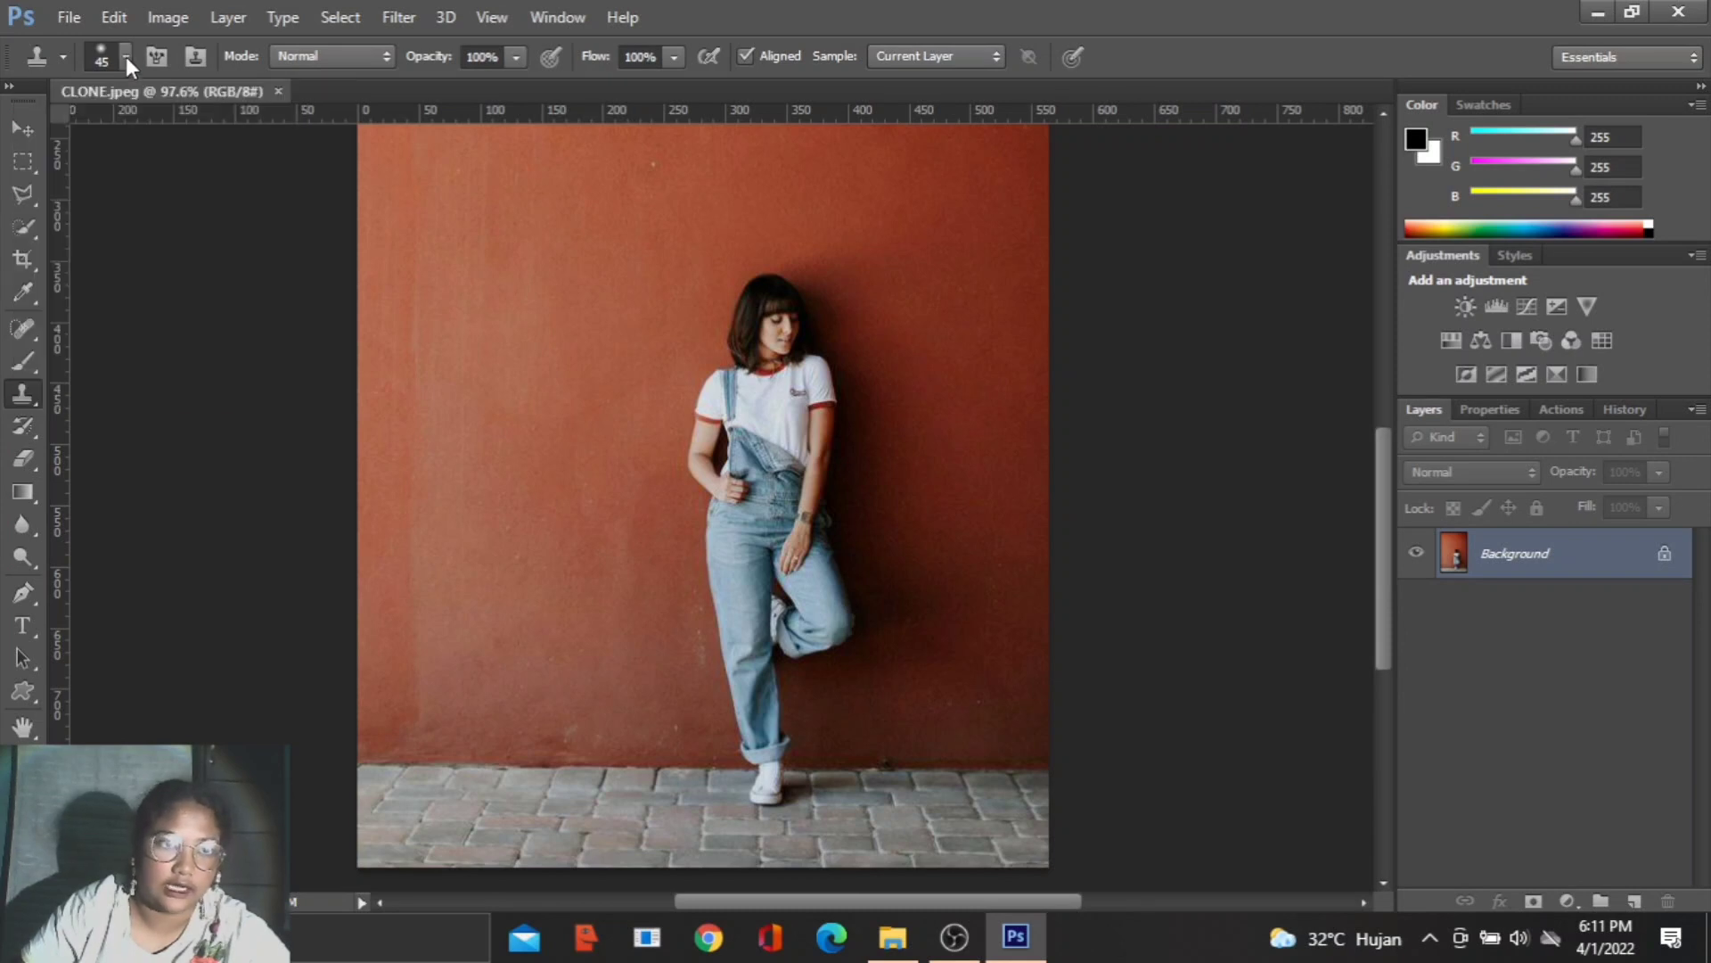
- Paint a full copy of the woman on the wall beside the original, from shoe to head, using the Clone Stamp at size 45
click(622, 806)
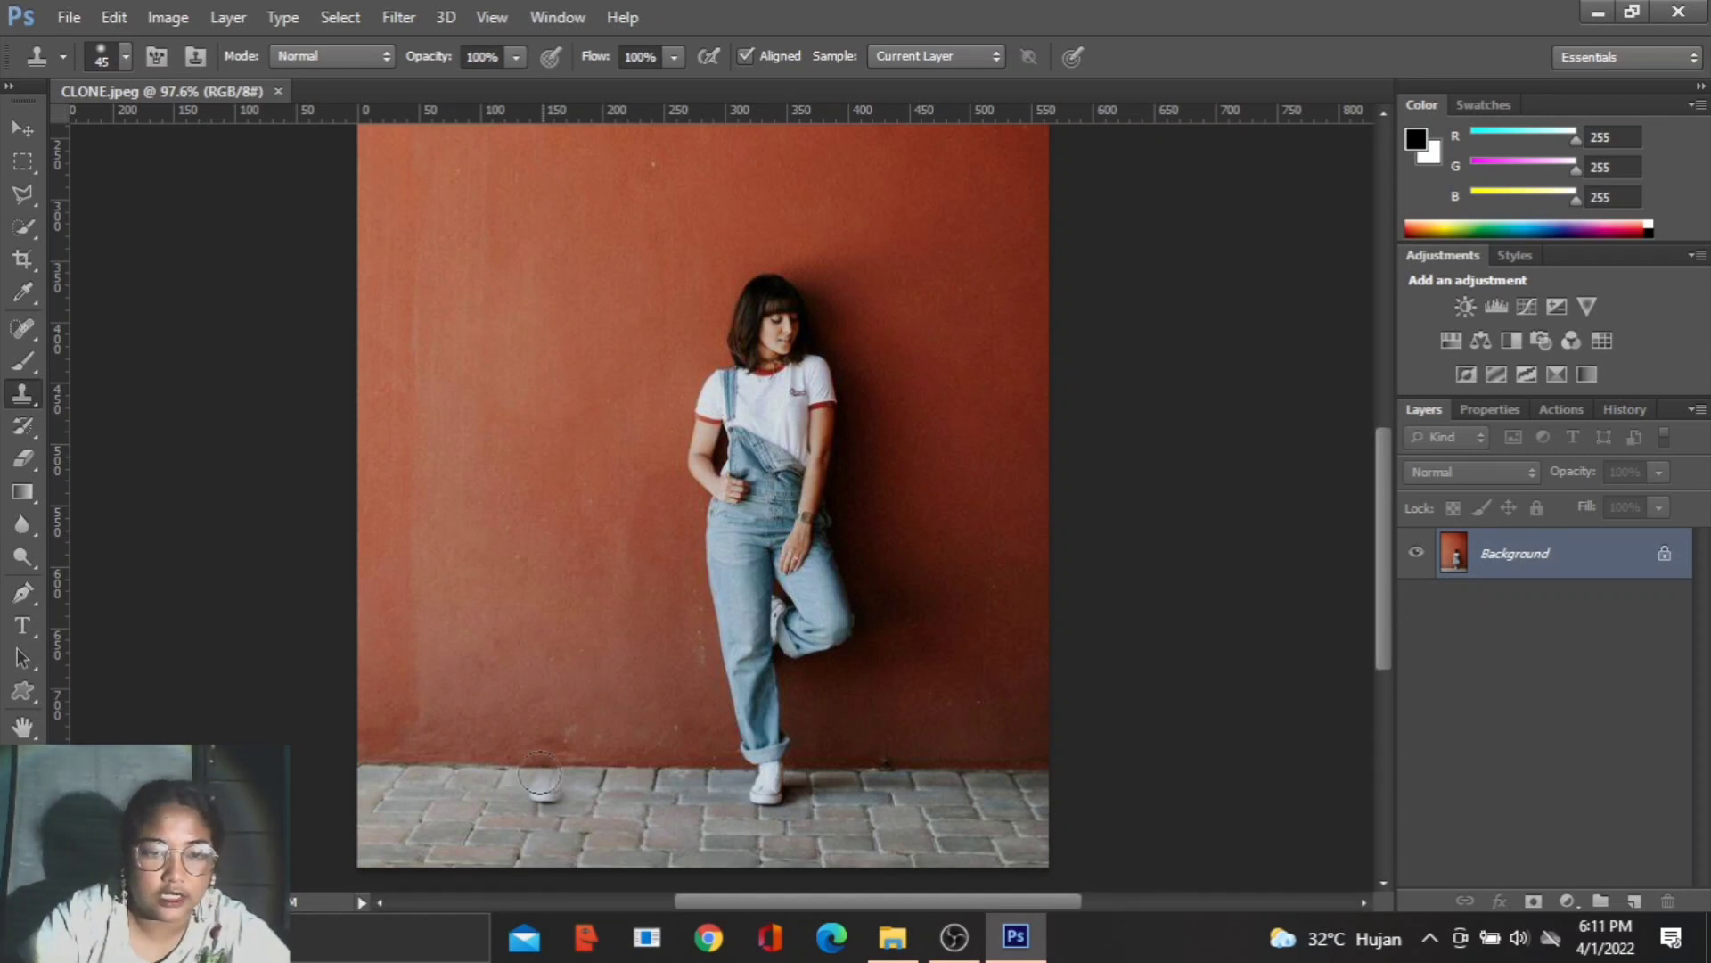
click(540, 772)
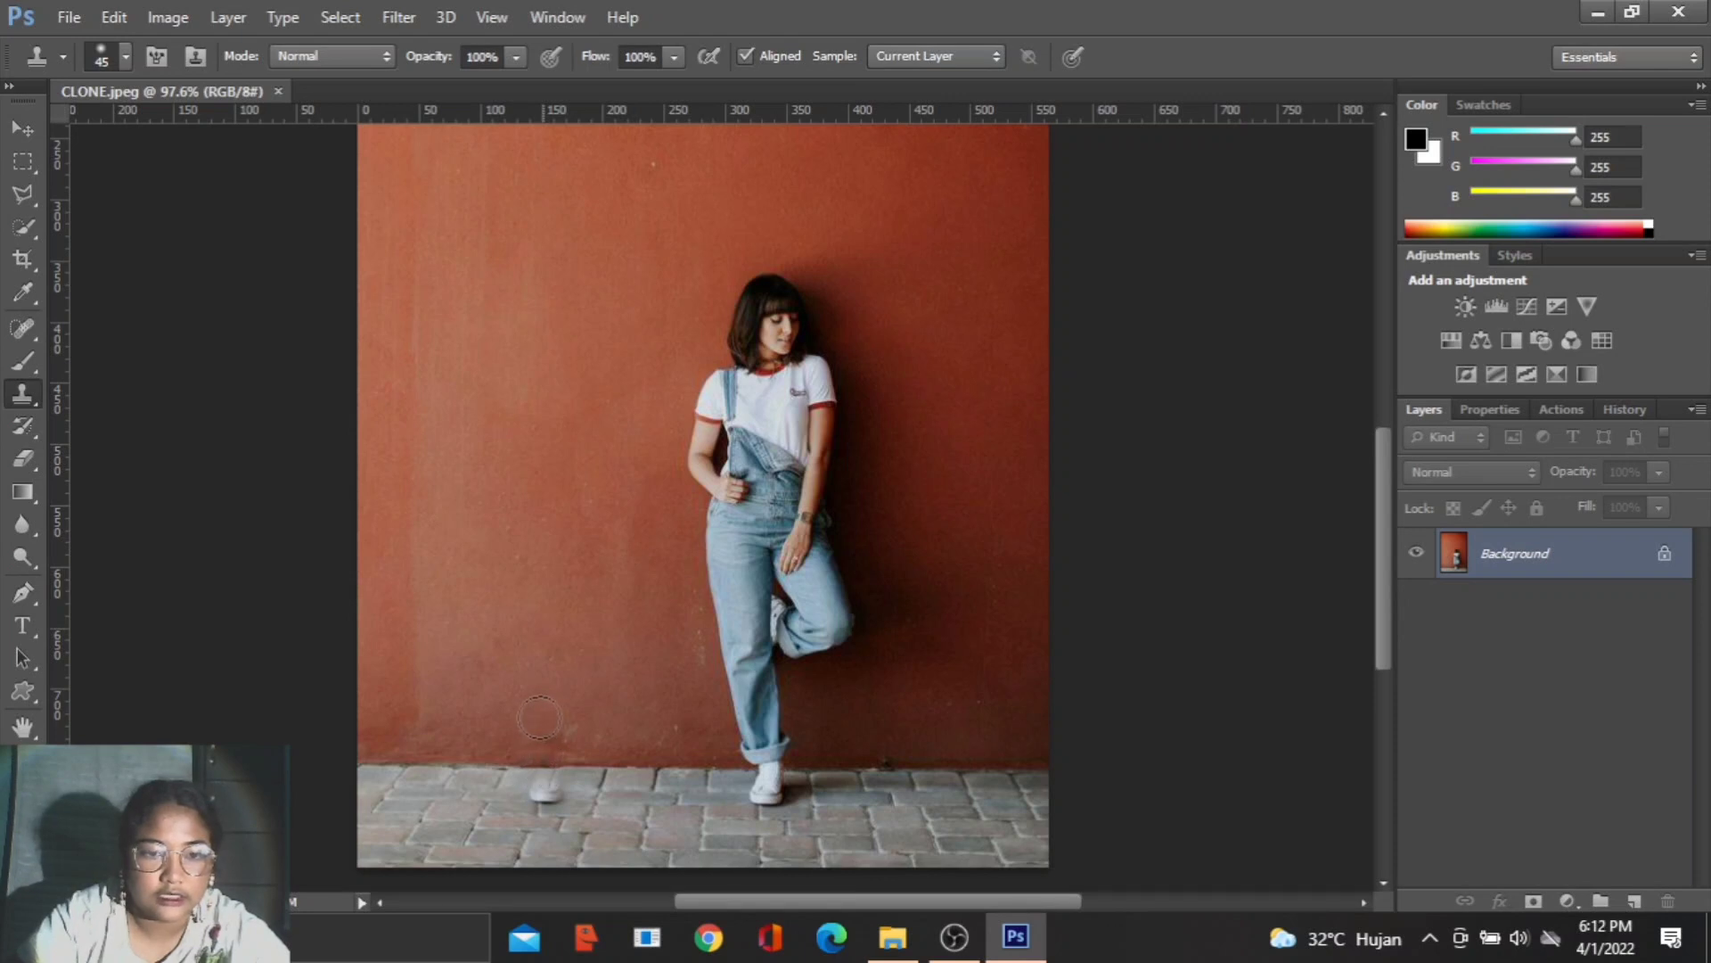
mouse_move(542, 675)
mouse_down()
mouse_move(530, 637)
mouse_move(565, 722)
mouse_move(556, 787)
mouse_move(516, 673)
mouse_move(495, 516)
mouse_move(514, 488)
mouse_move(487, 442)
mouse_move(499, 392)
mouse_move(525, 377)
mouse_move(535, 302)
mouse_move(563, 292)
mouse_move(607, 397)
mouse_move(593, 471)
mouse_up()
mouse_move(581, 517)
mouse_down()
mouse_move(572, 566)
mouse_move(589, 527)
mouse_move(602, 544)
mouse_move(582, 488)
mouse_move(620, 618)
mouse_move(553, 643)
mouse_move(533, 547)
mouse_move(549, 446)
mouse_move(505, 385)
mouse_up()
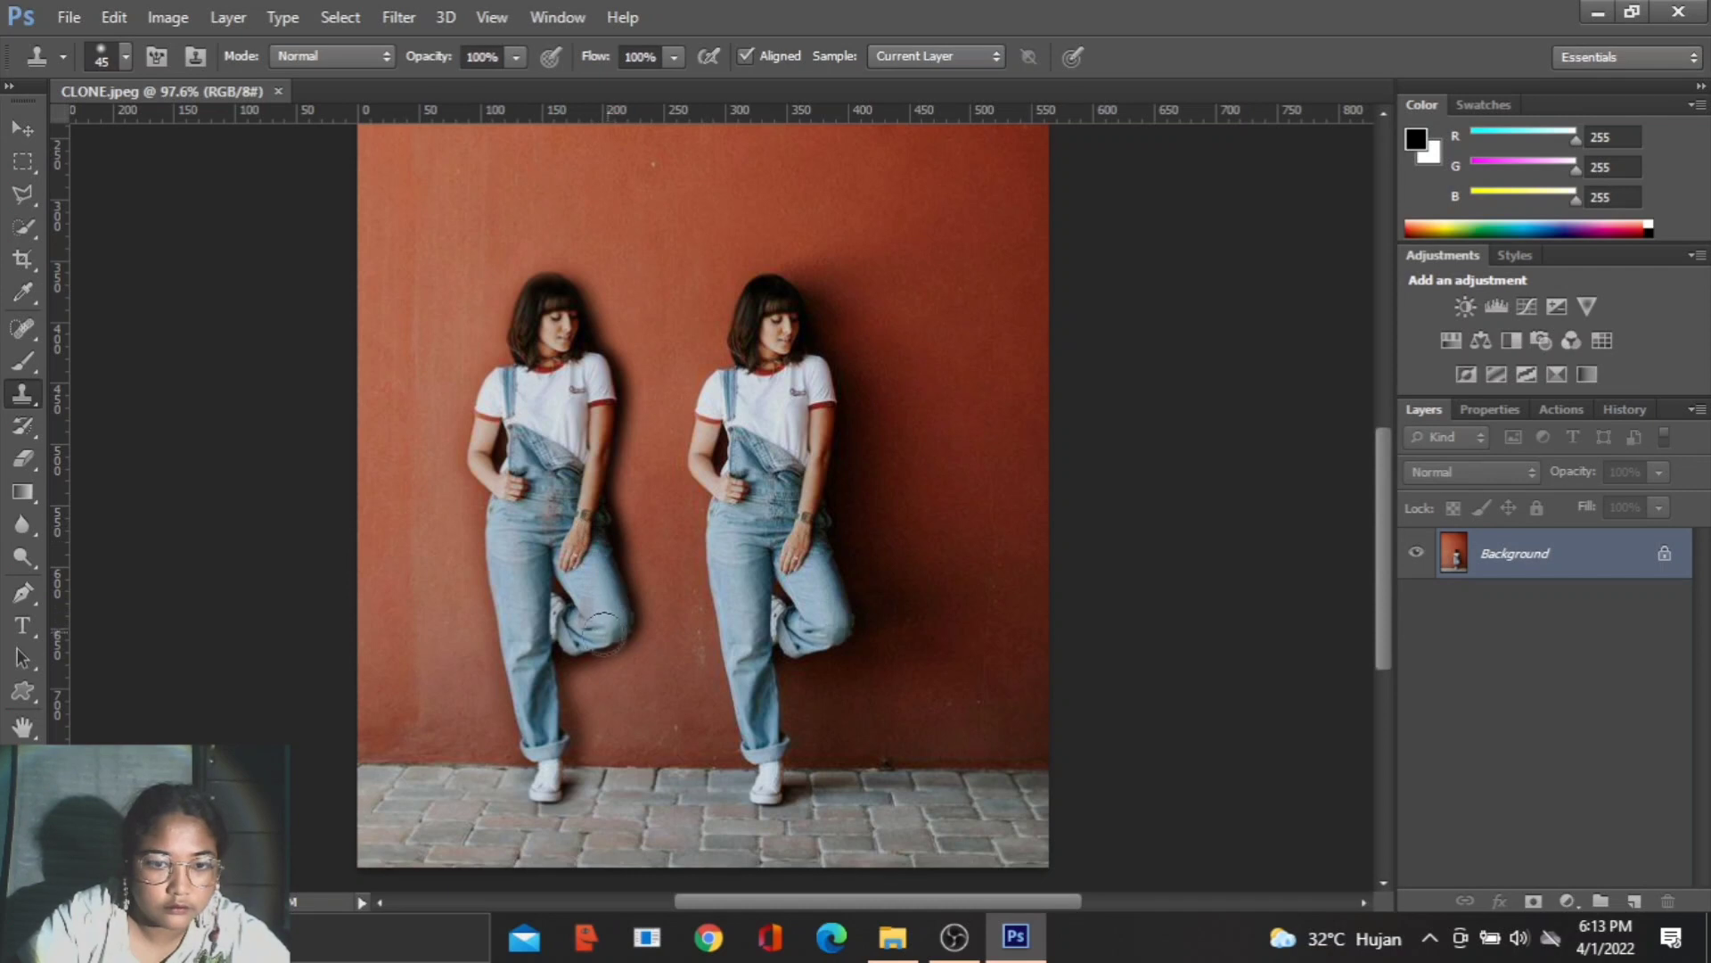
- Touch up the cloned woman's bent leg, body and head outline with further Clone Stamp strokes
mouse_move(612, 636)
mouse_down()
mouse_move(552, 660)
mouse_move(550, 714)
mouse_move(549, 395)
mouse_move(529, 321)
mouse_move(543, 291)
mouse_move(562, 322)
mouse_move(545, 286)
mouse_move(546, 332)
mouse_up()
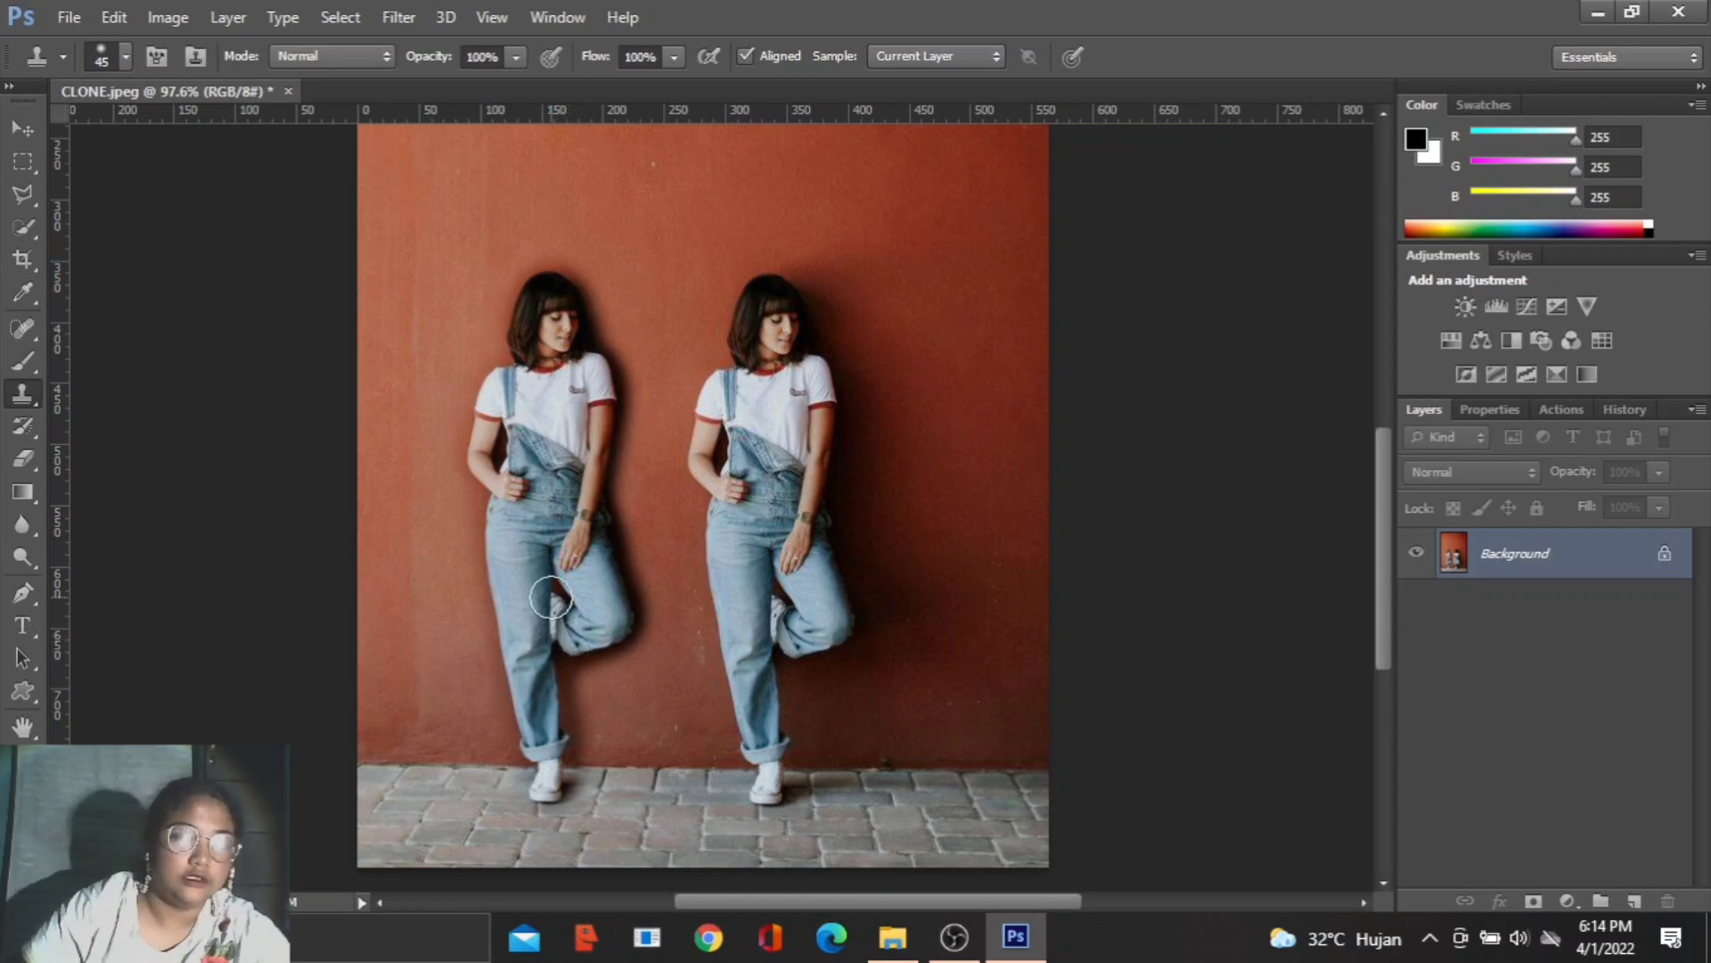
key(ctrl+minus)
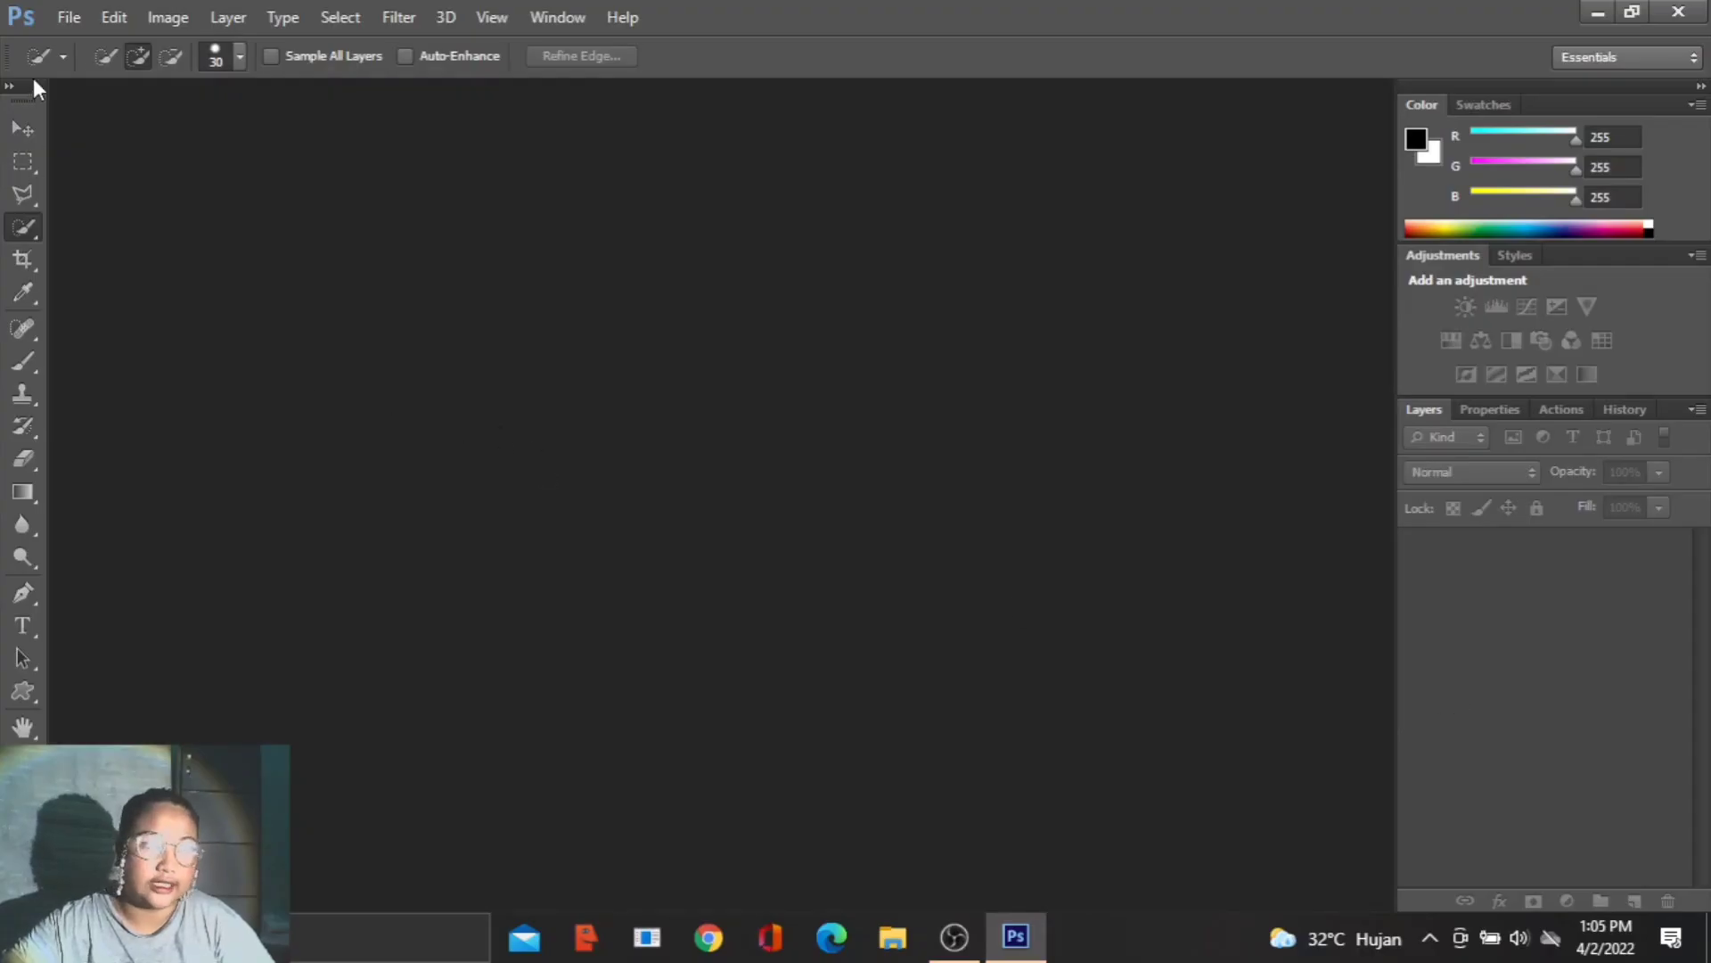
- Open BADAN TATO.jpg and dock its document window
click(69, 18)
click(81, 68)
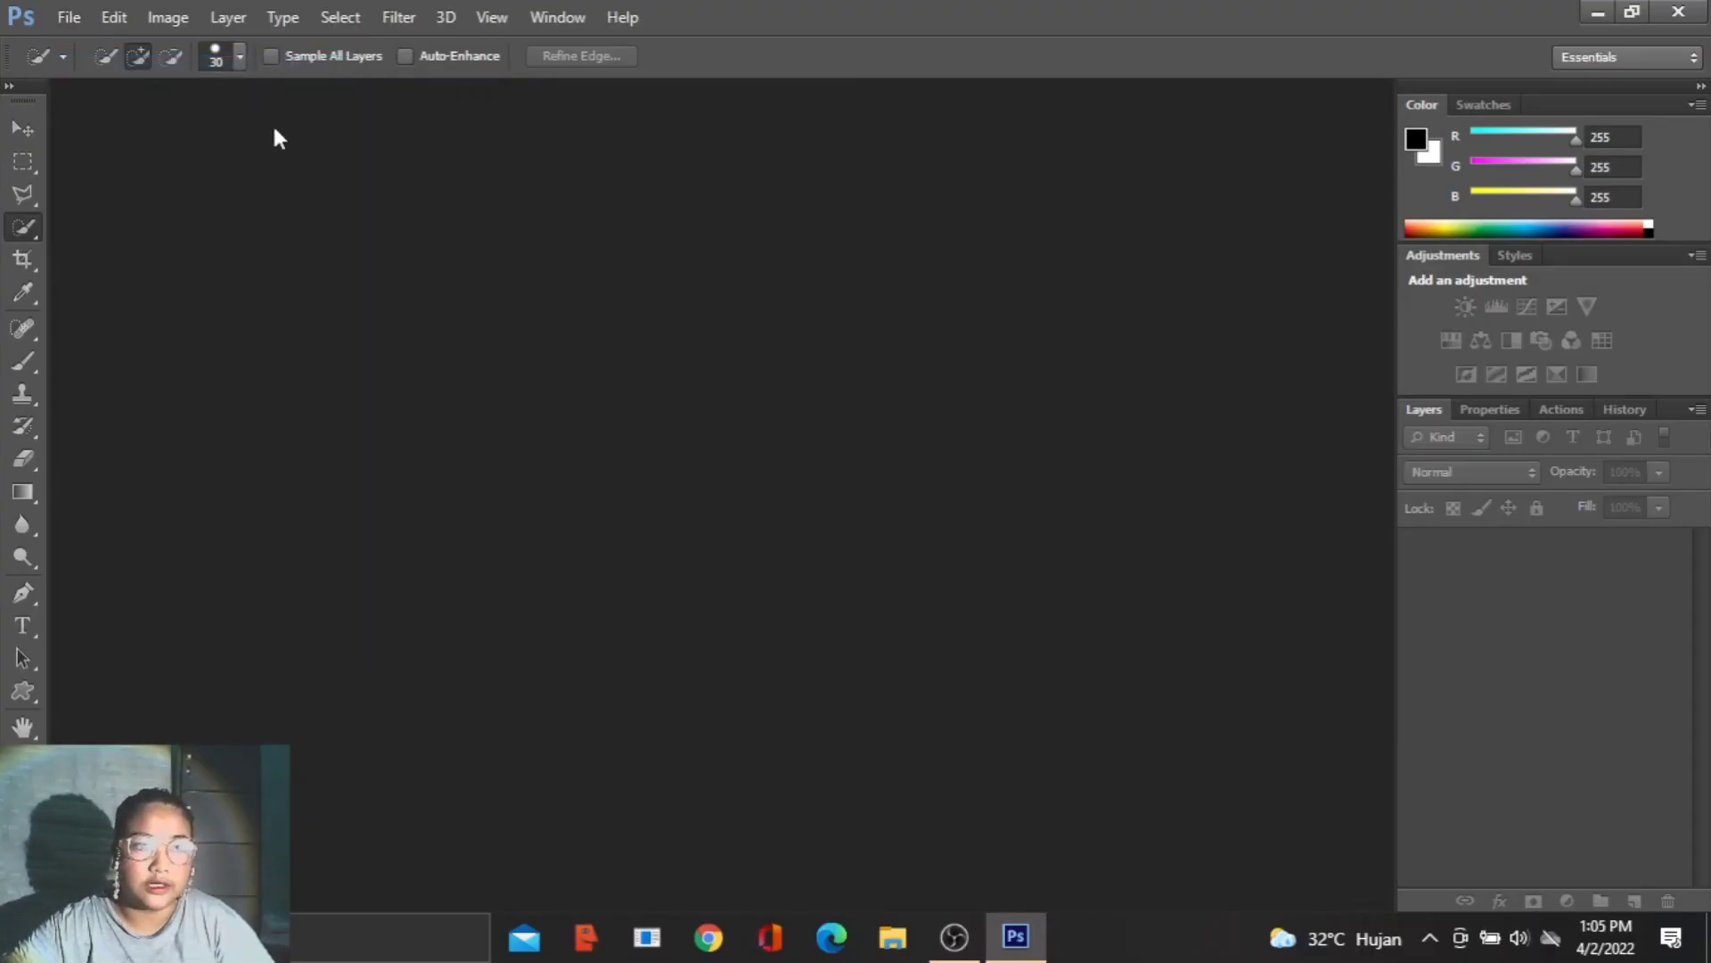
double_click(964, 289)
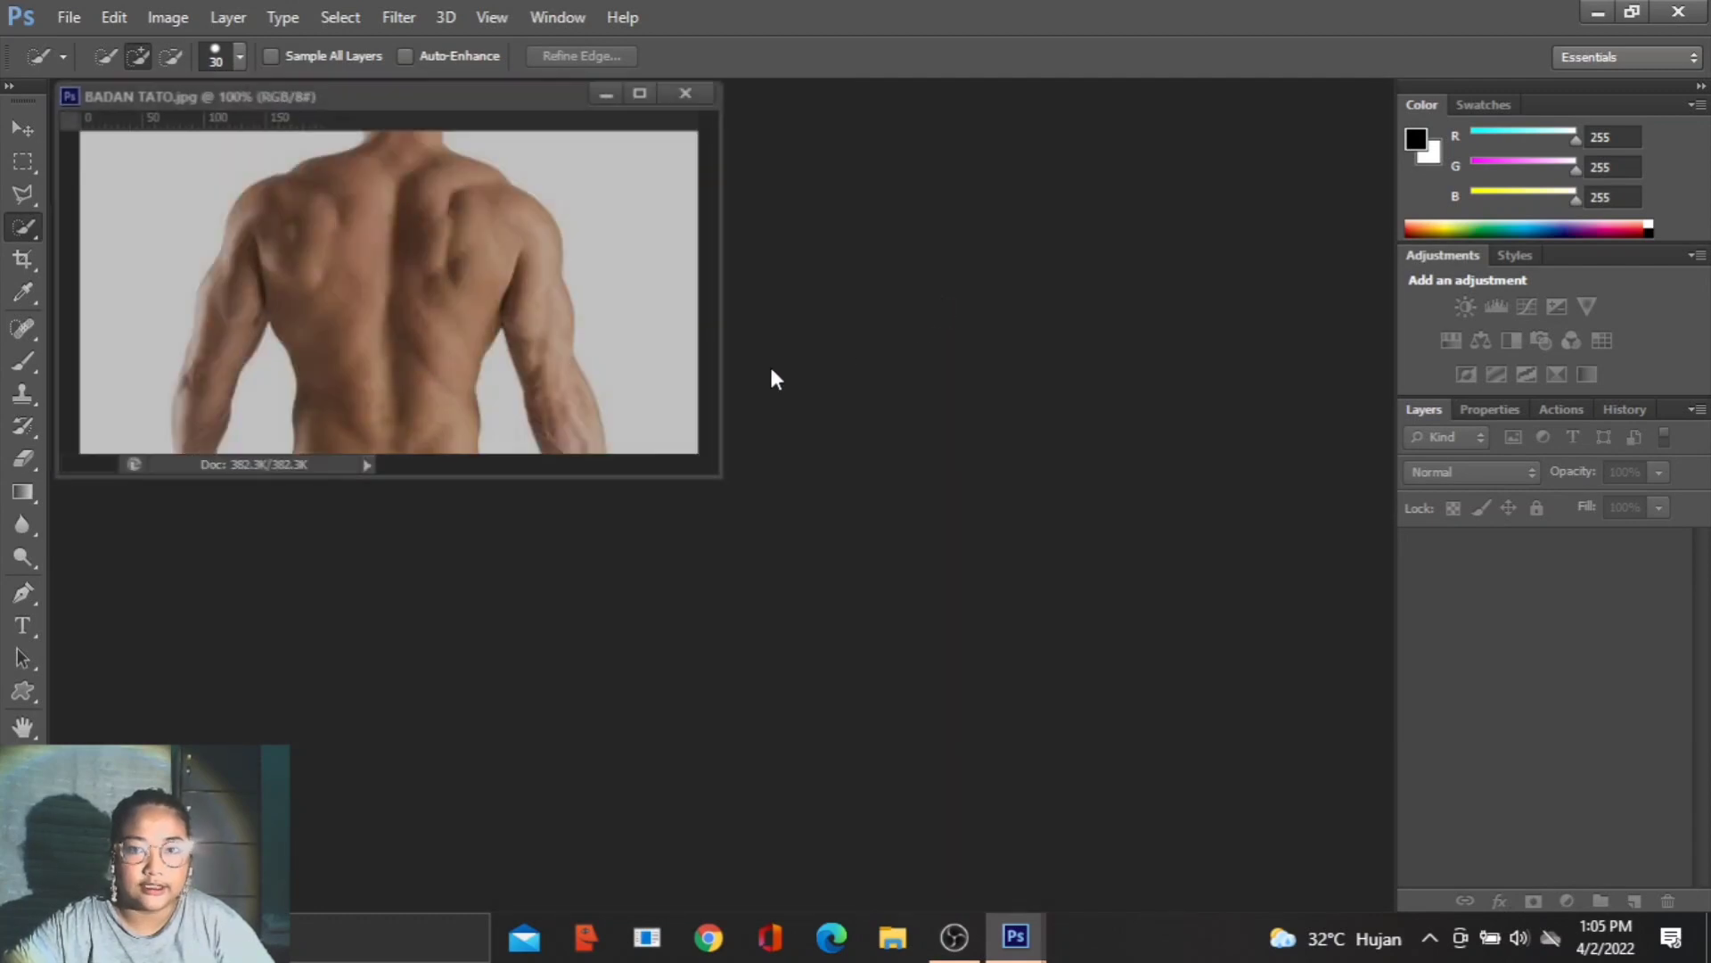
drag(425, 105, 496, 95)
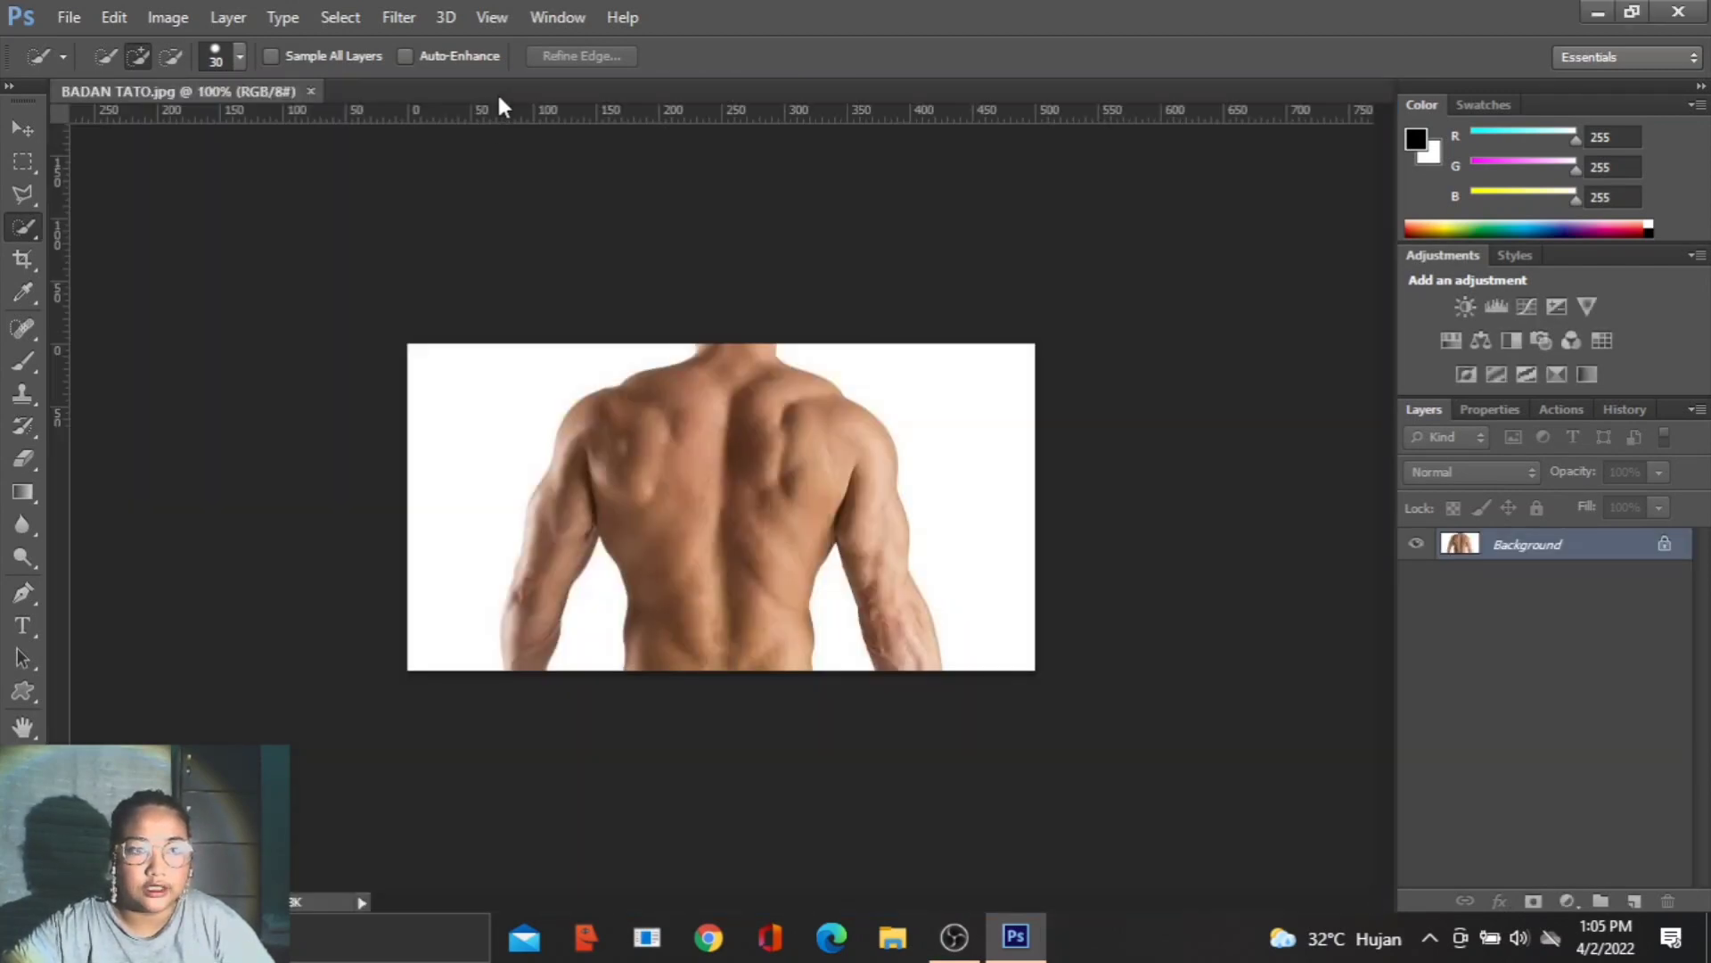
- Select the man's bare back and arms with the Quick Selection Tool and copy the selection to a new layer
right_click(18, 229)
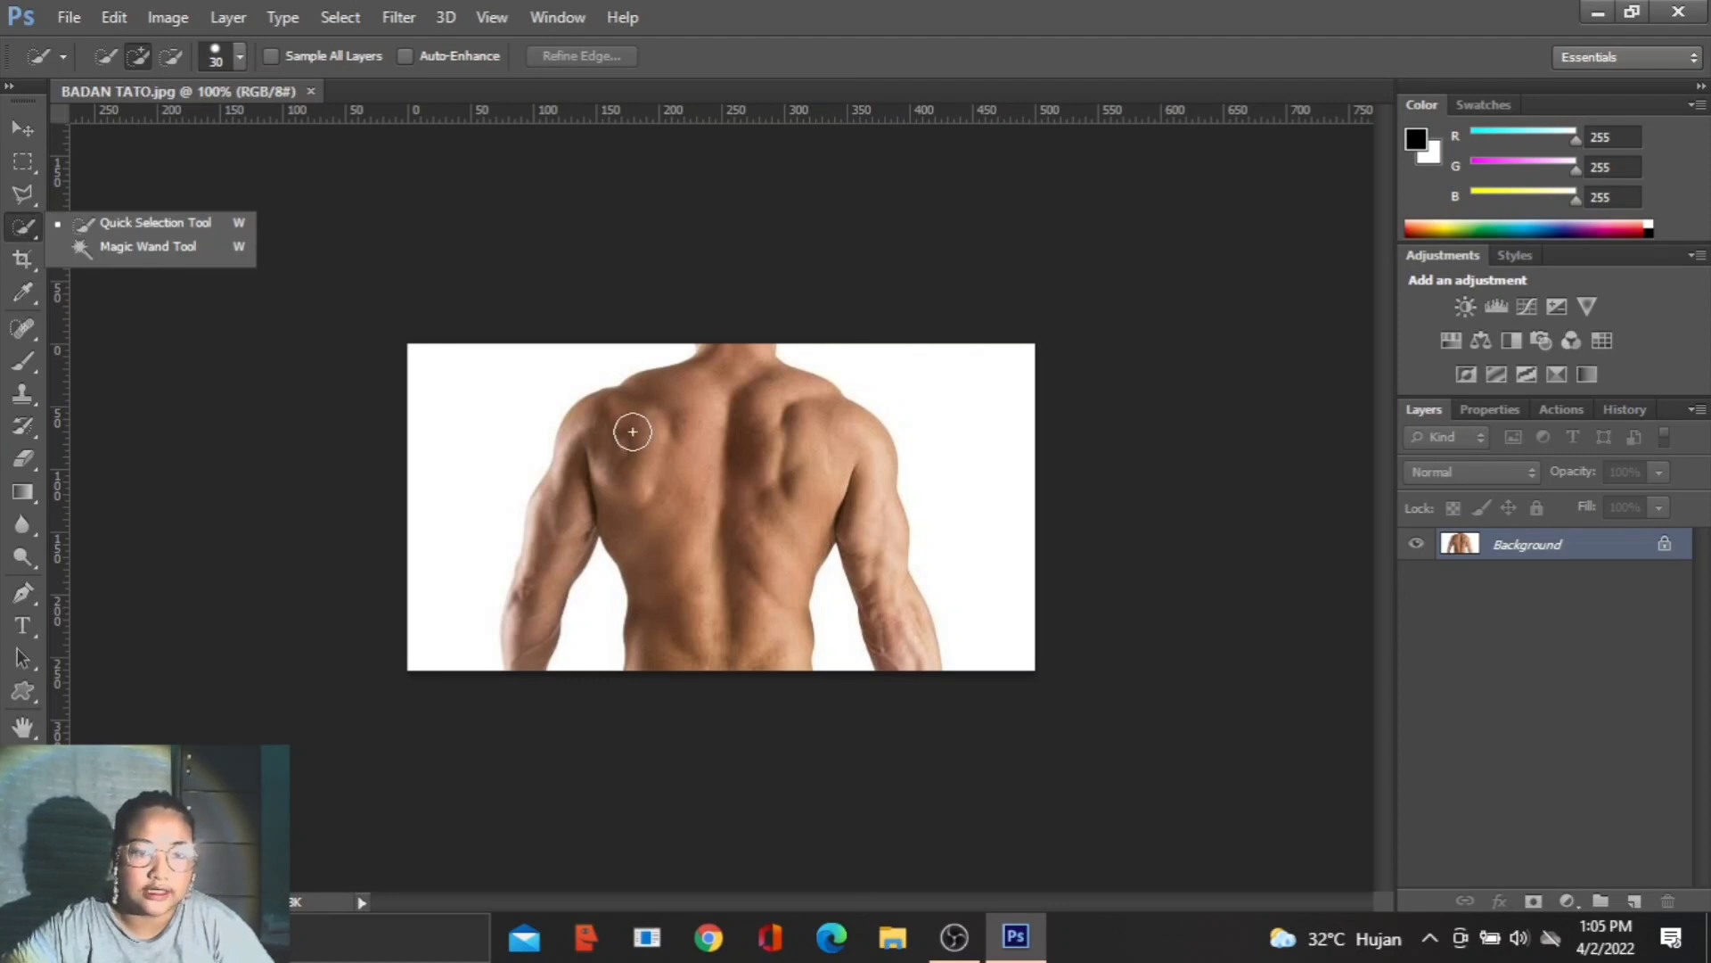
mouse_move(600, 424)
mouse_down()
mouse_move(564, 533)
mouse_move(624, 461)
mouse_move(740, 405)
mouse_move(829, 450)
mouse_move(873, 507)
mouse_up()
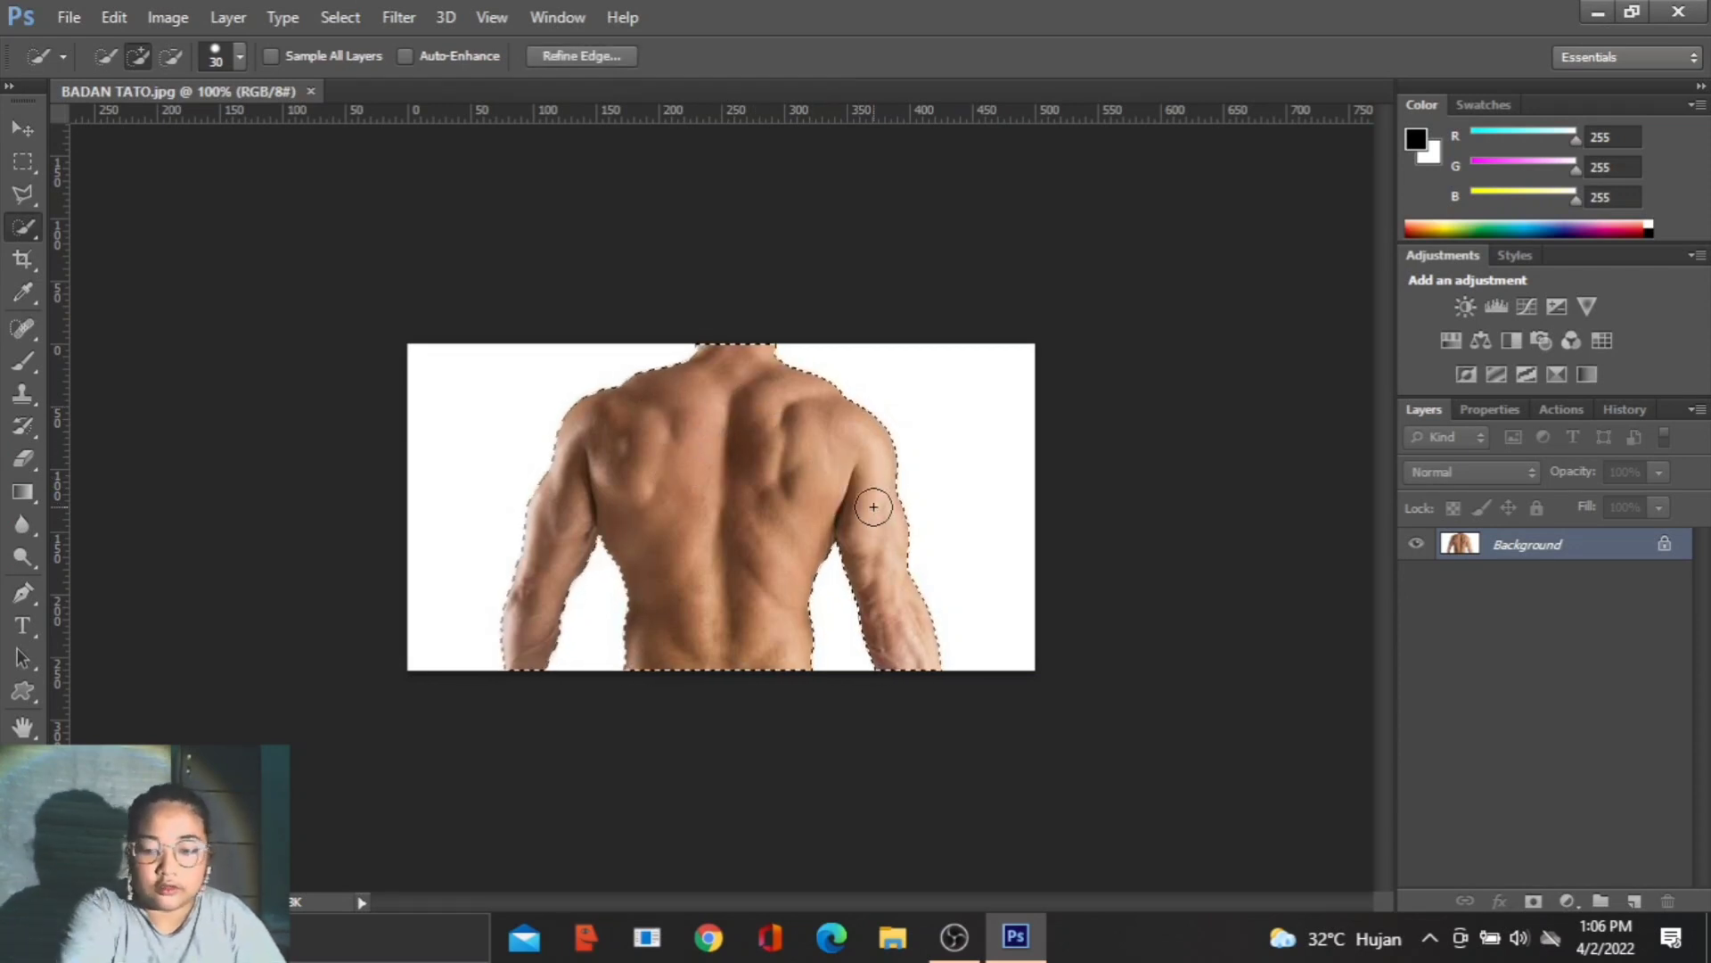
key(ctrl+j)
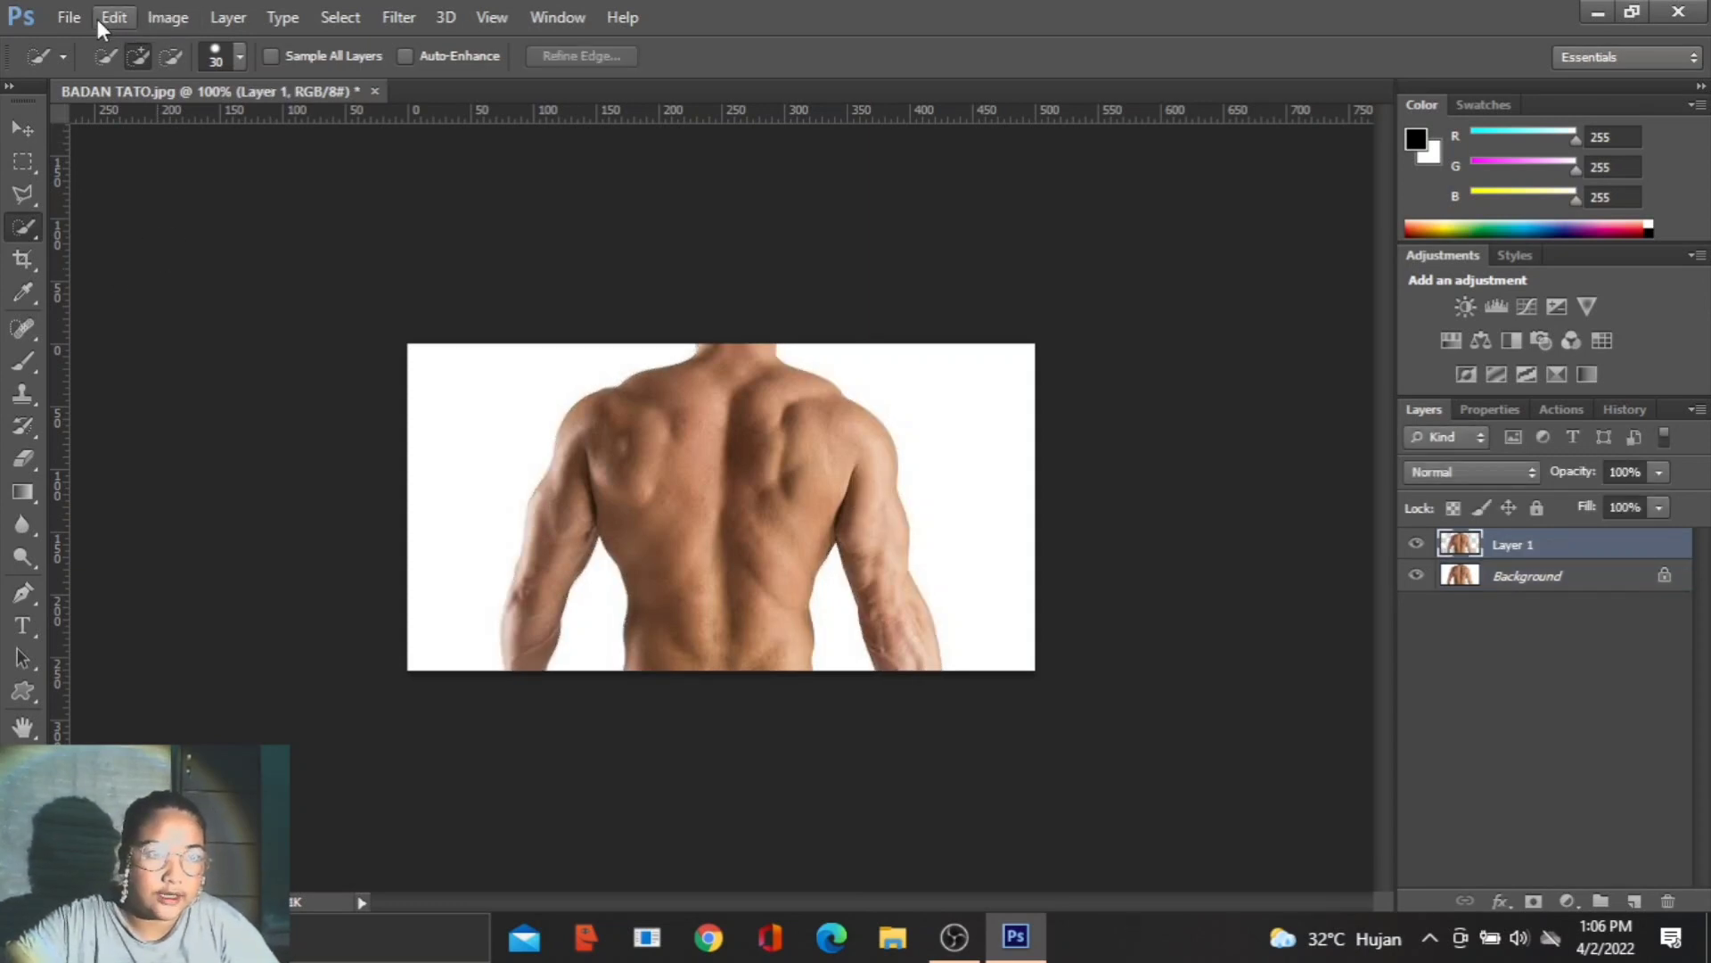
- Open TATO 2.png from the G-M folder and dock its document window beside the BADAN TATO document
click(68, 18)
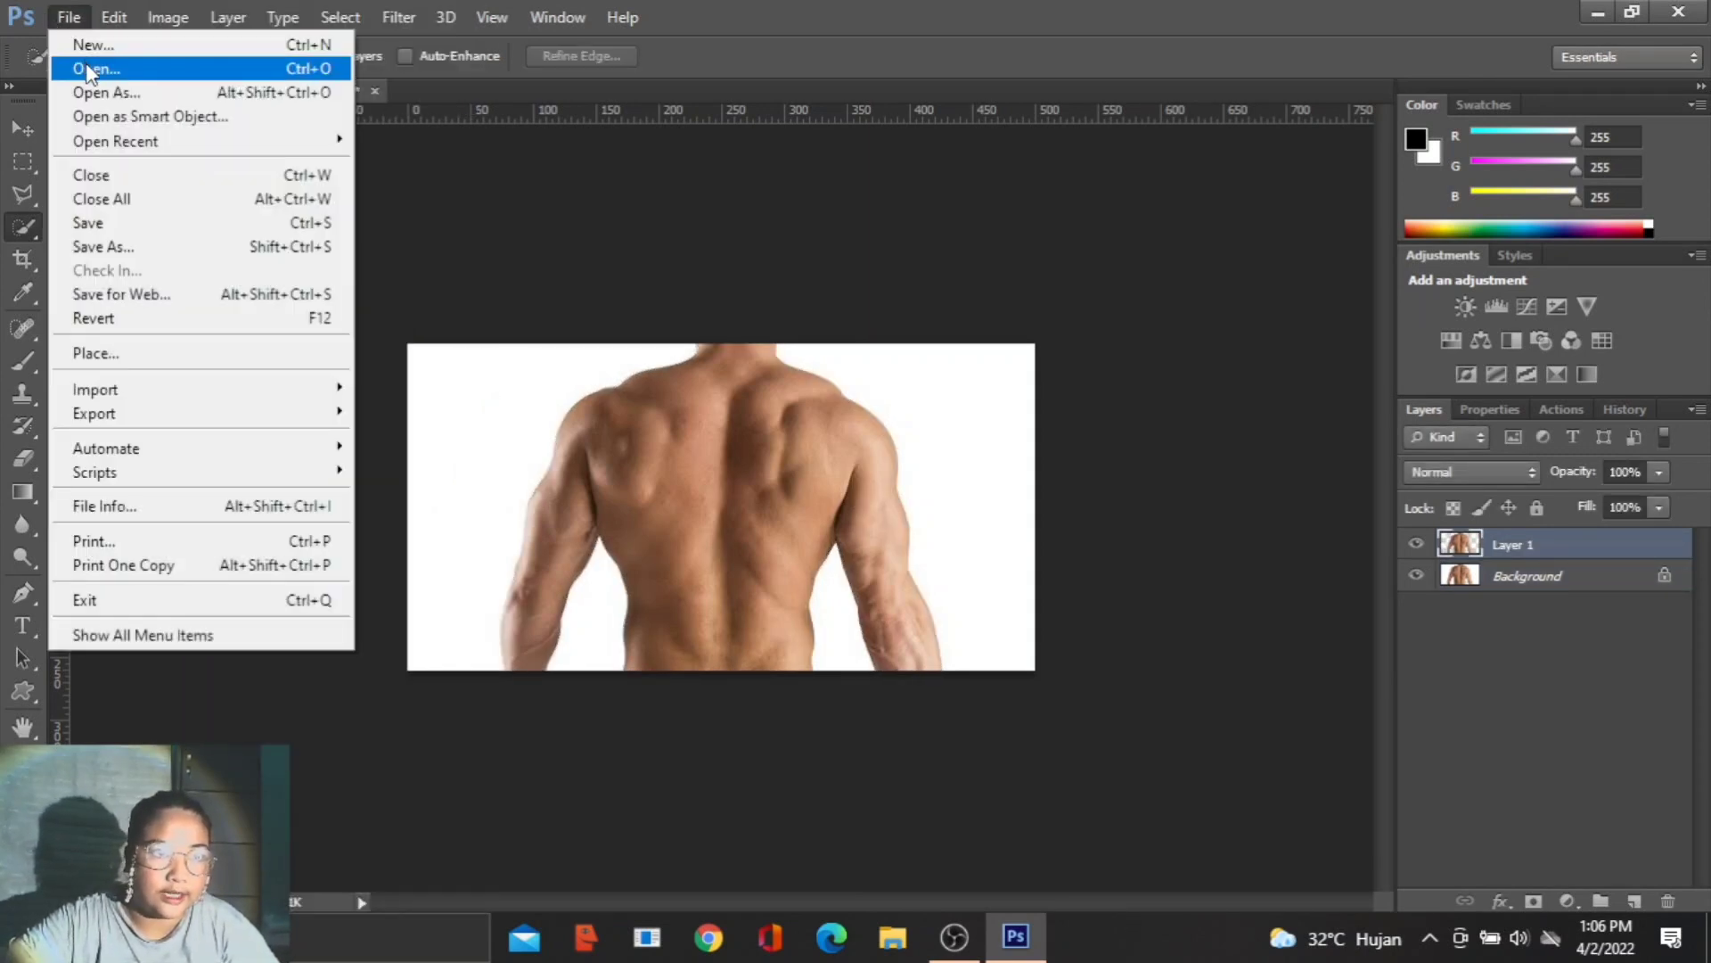
click(86, 70)
scroll(934, 564, down, 5)
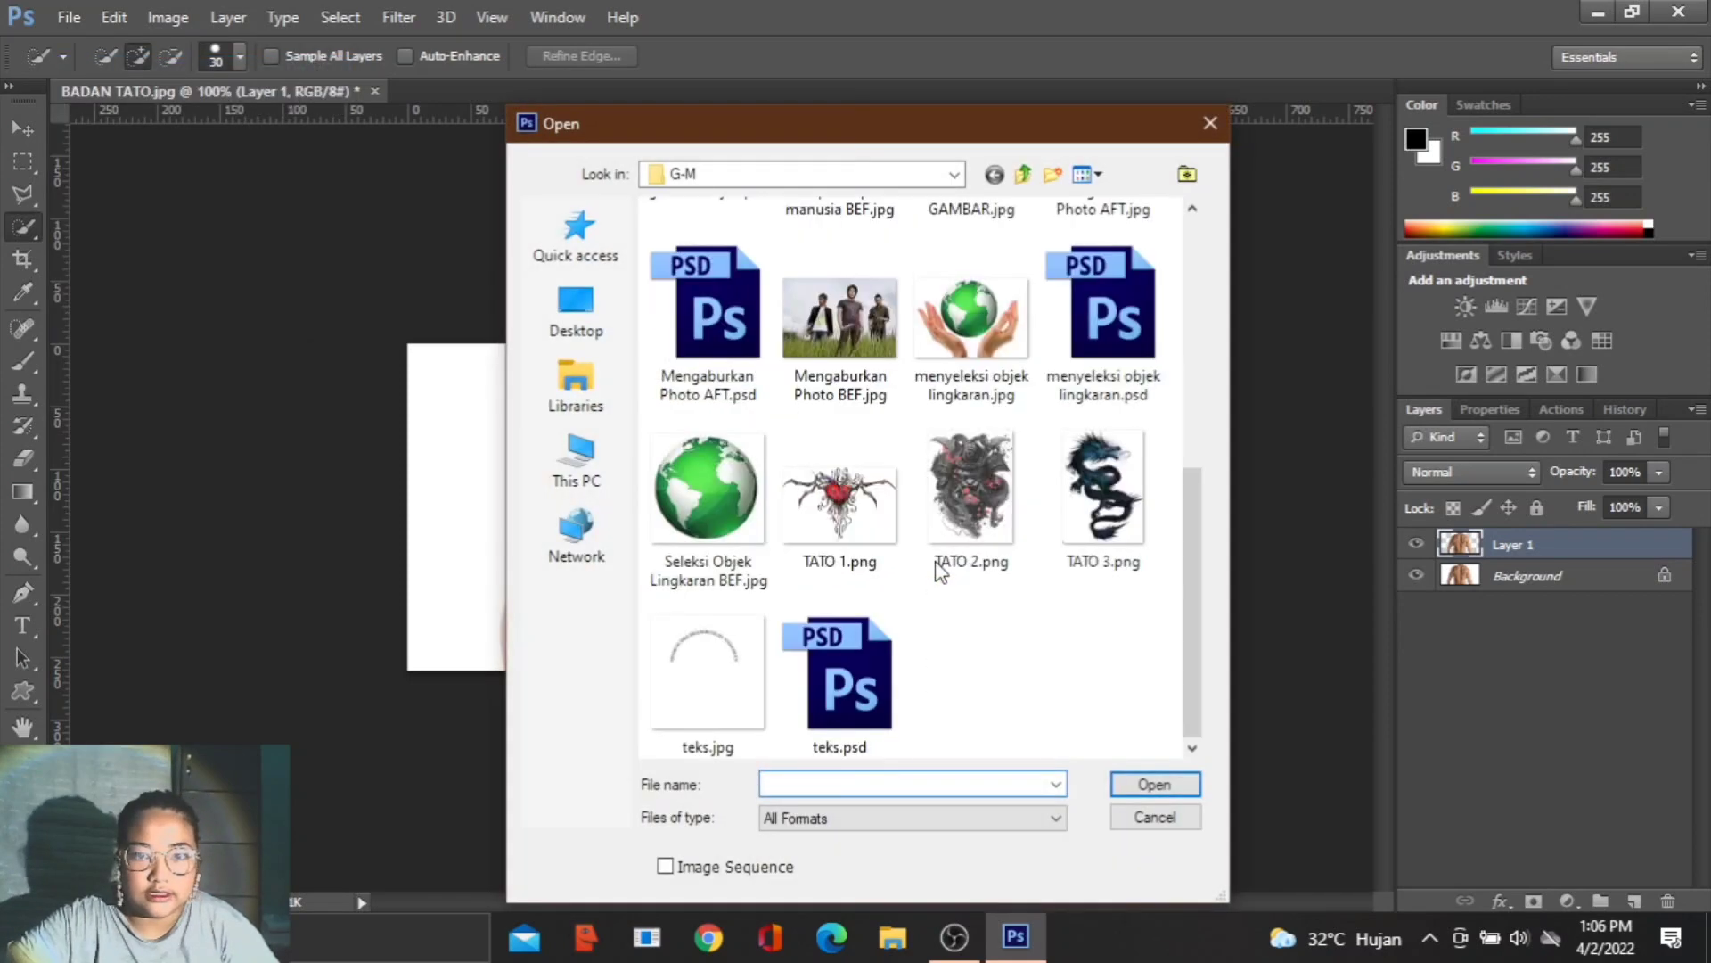
double_click(990, 468)
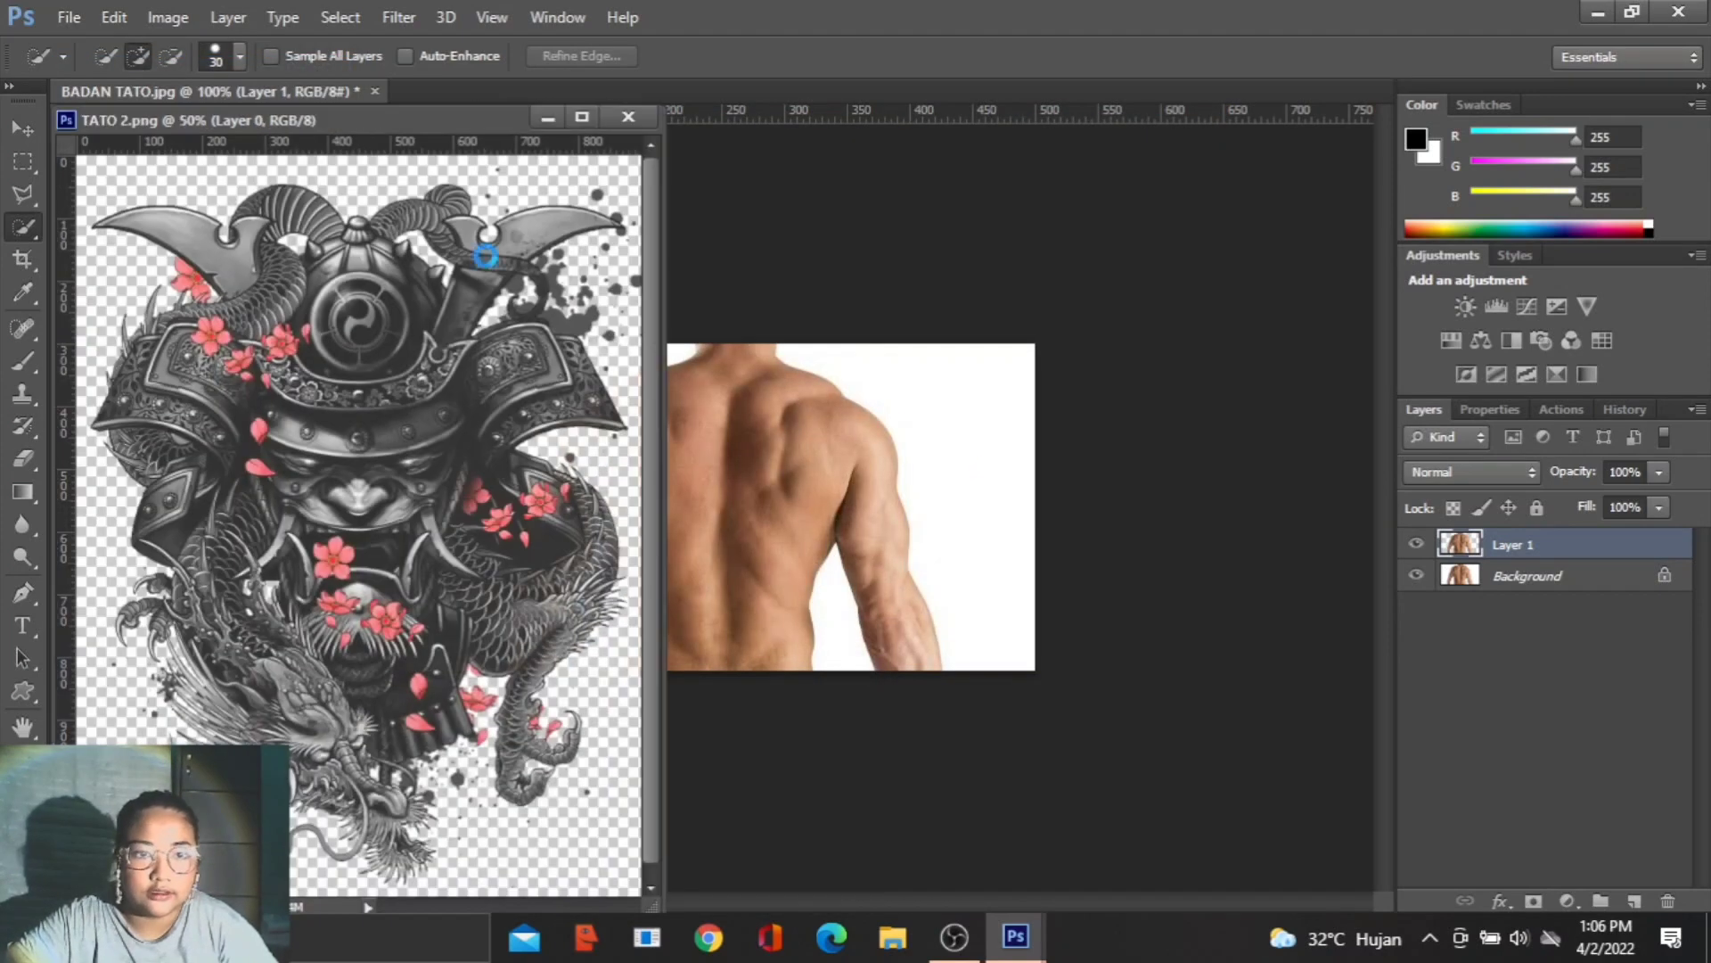
drag(261, 117, 581, 91)
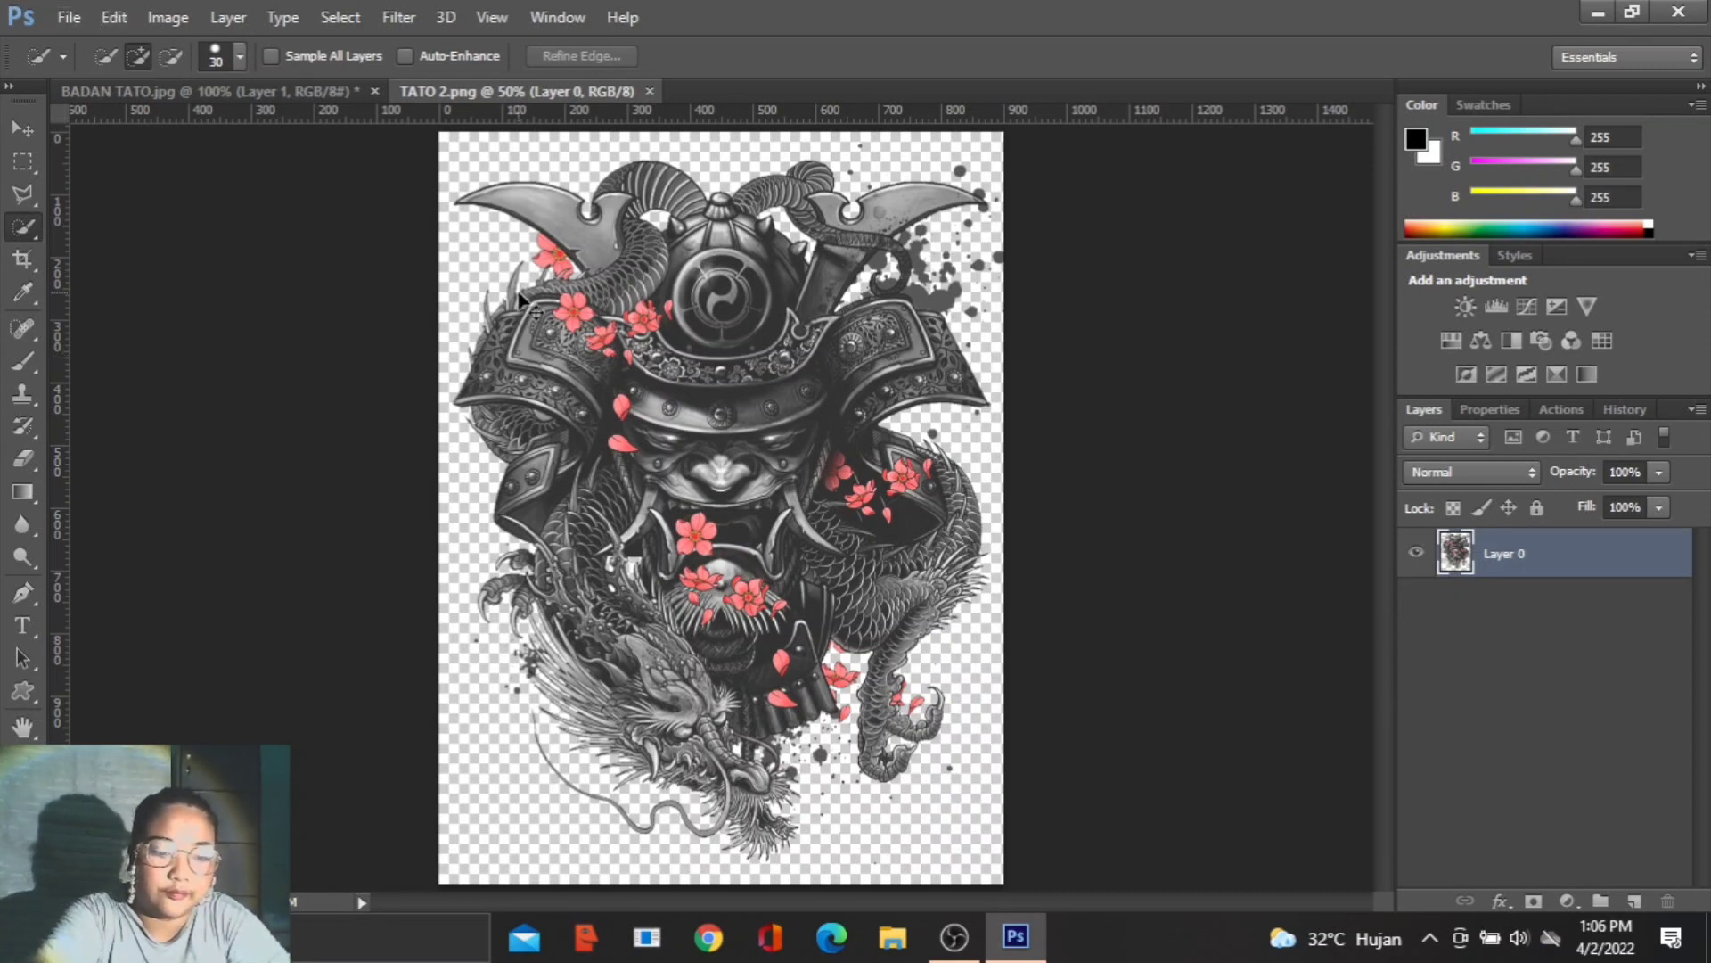
- Copy the entire samurai tattoo image and paste it as a new layer in BADAN TATO.jpg
key(ctrl+a)
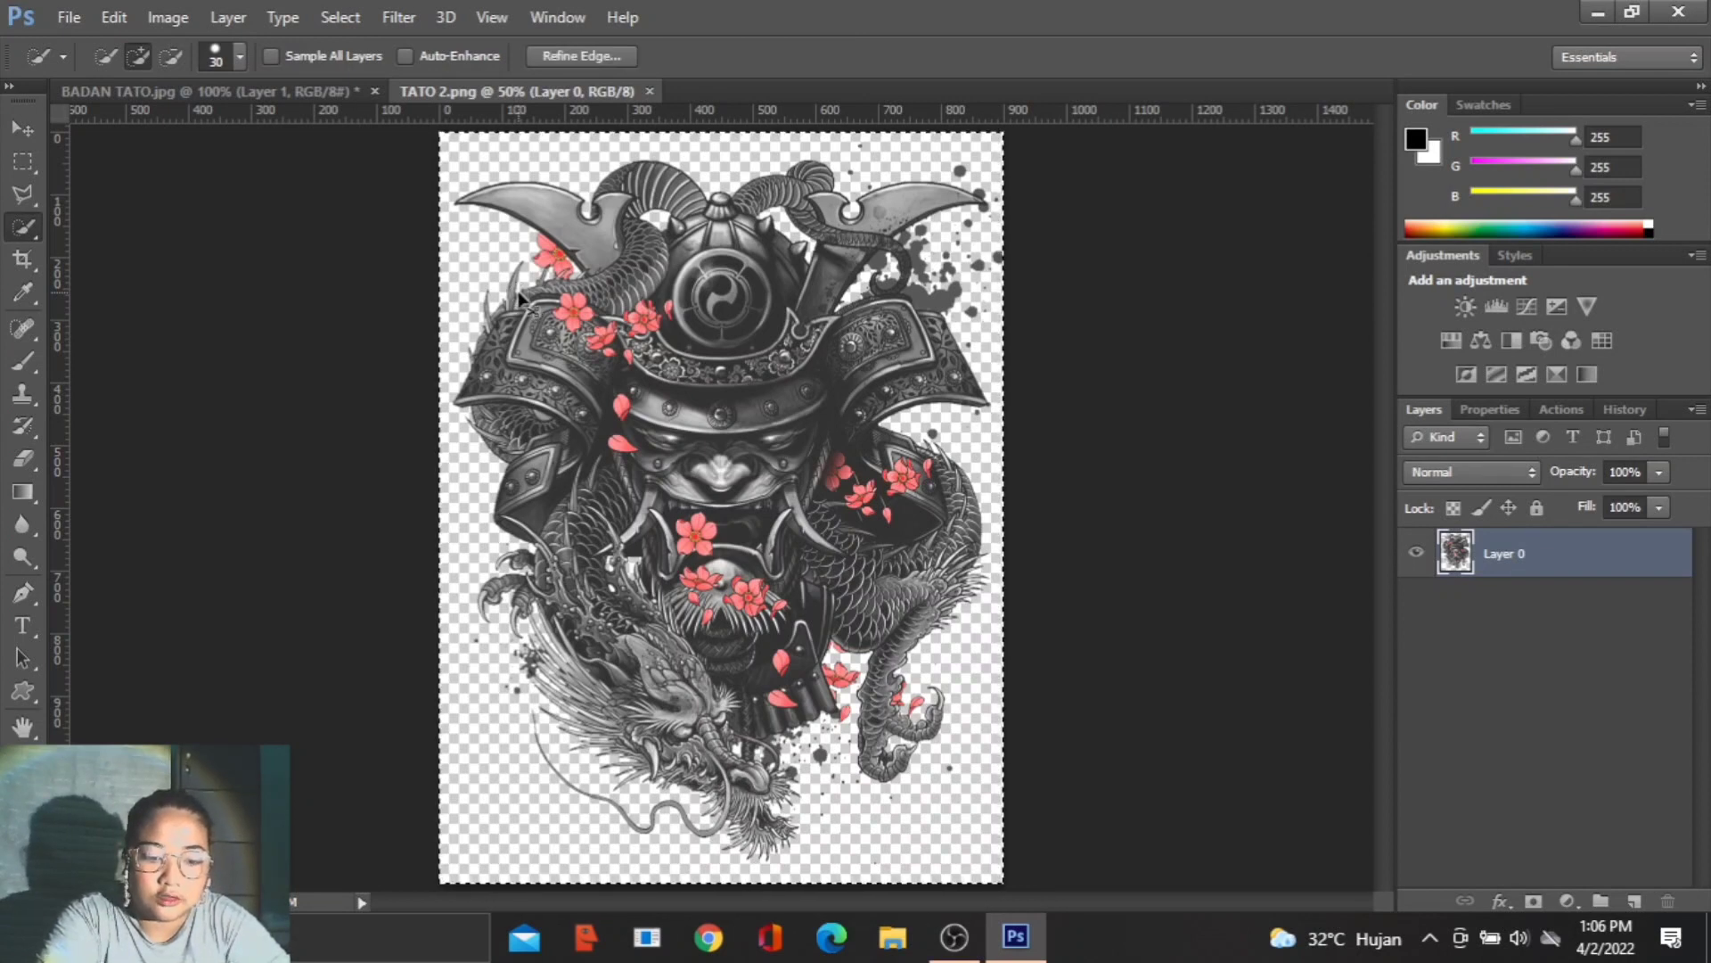
click(285, 91)
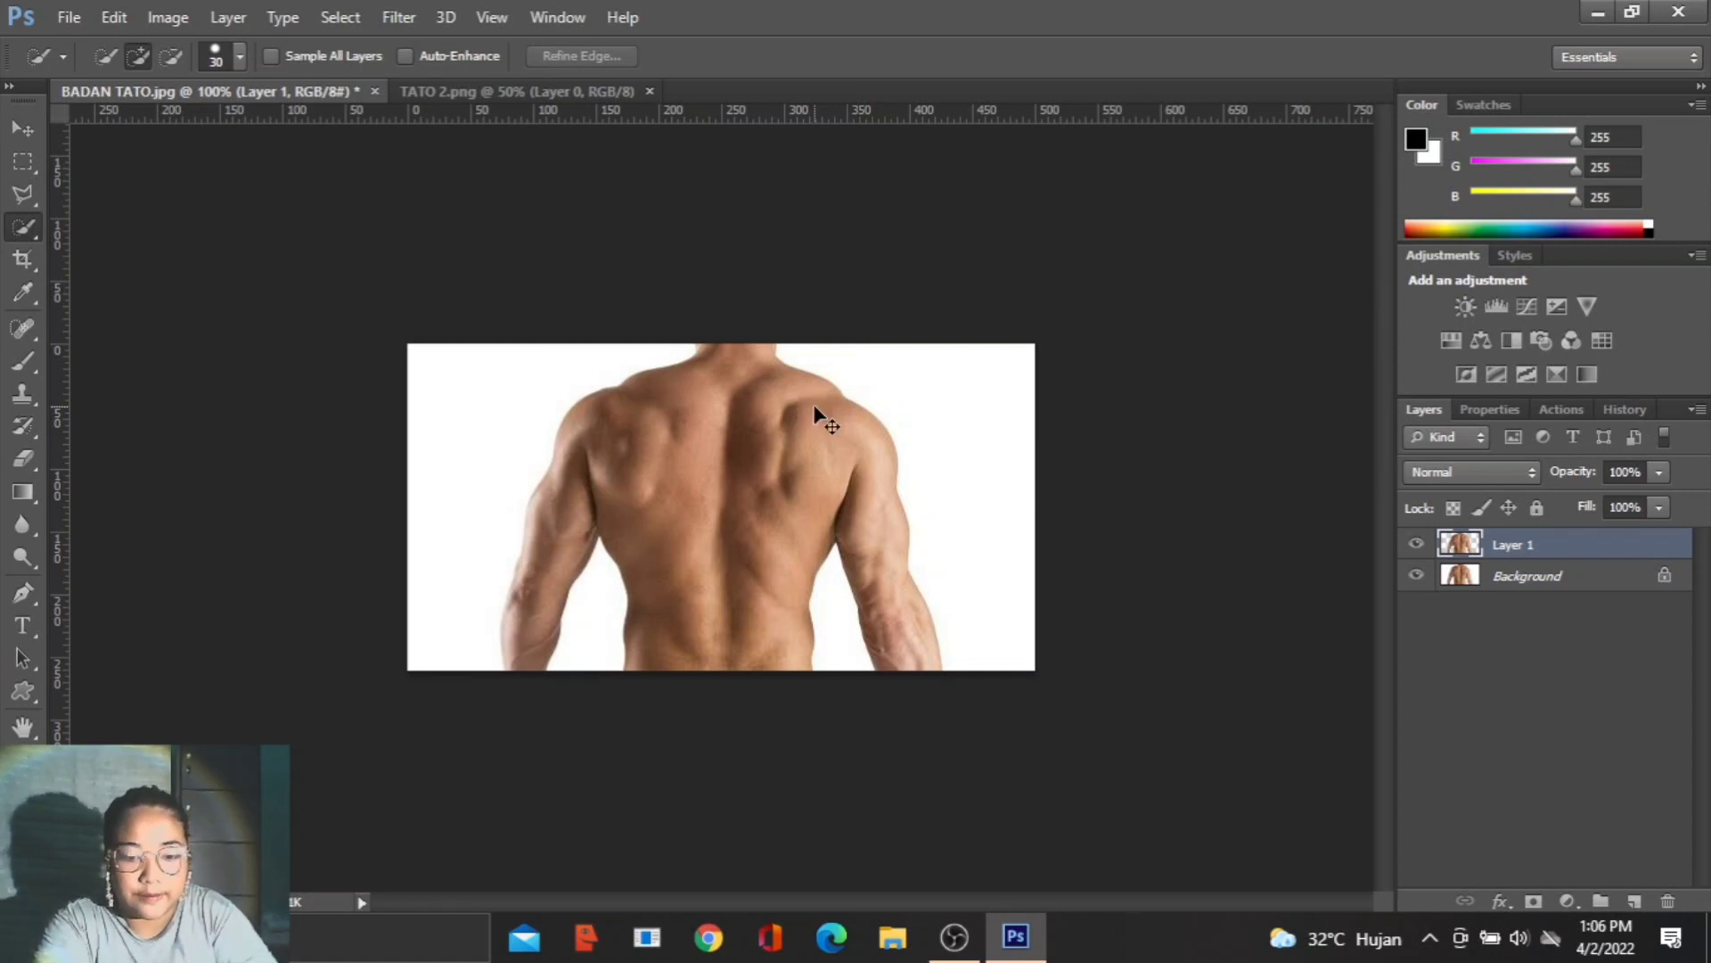
key(ctrl+v)
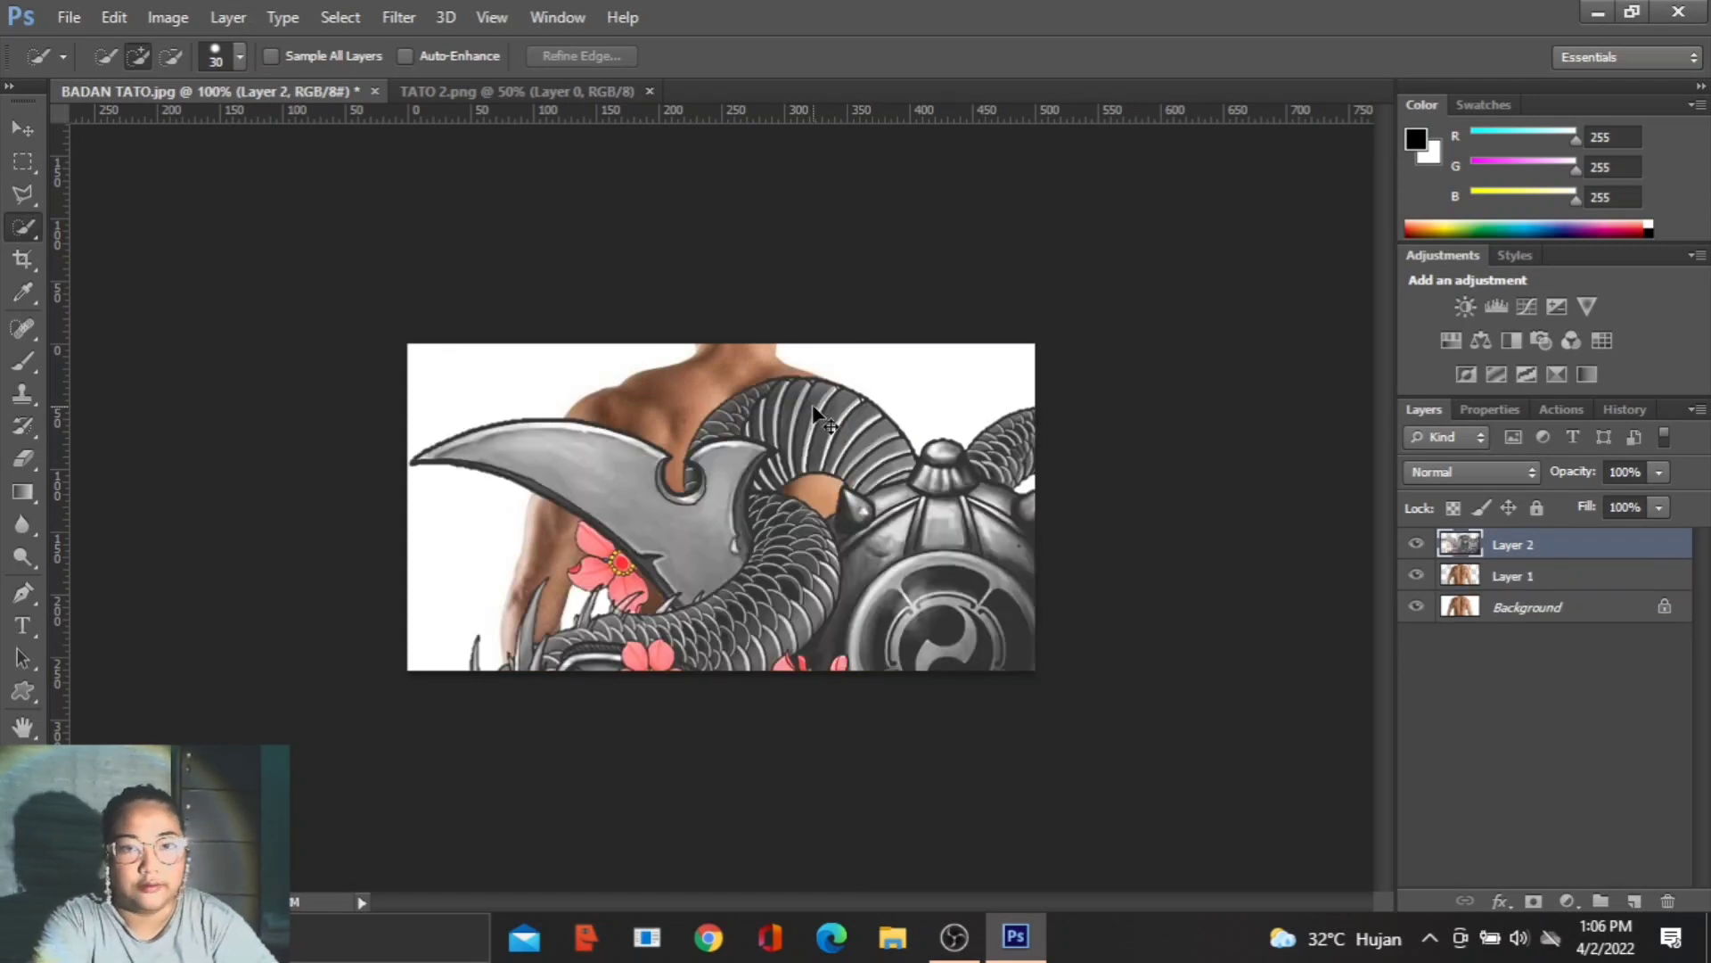
- Scale the pasted tattoo layer down to about 19% with Free Transform
key(ctrl+t)
drag(408, 344, 699, 726)
drag(939, 757, 940, 98)
key(ctrl+minus)
drag(794, 717, 566, 419)
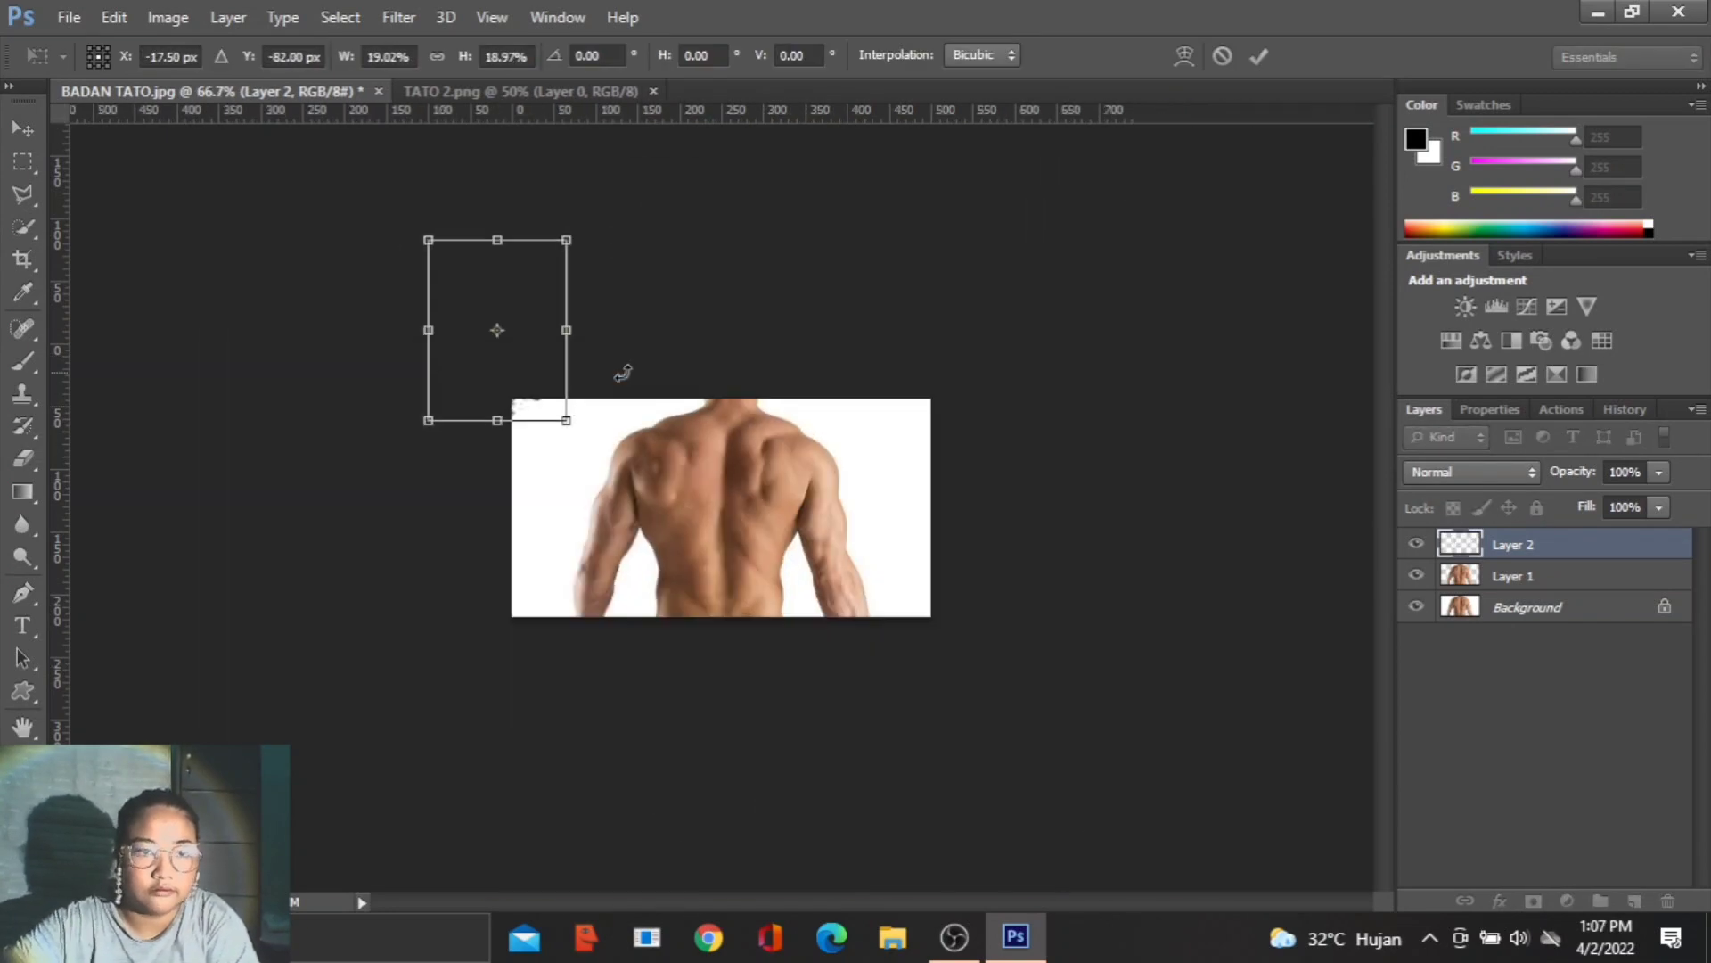
- Centre the tattoo on the man's back at about 20.8% scale and clip it to the torso cut-out layer with a clipping mask
drag(487, 275, 769, 441)
key(ctrl+plus)
key(ctrl+plus)
drag(516, 779, 487, 849)
drag(695, 424, 726, 420)
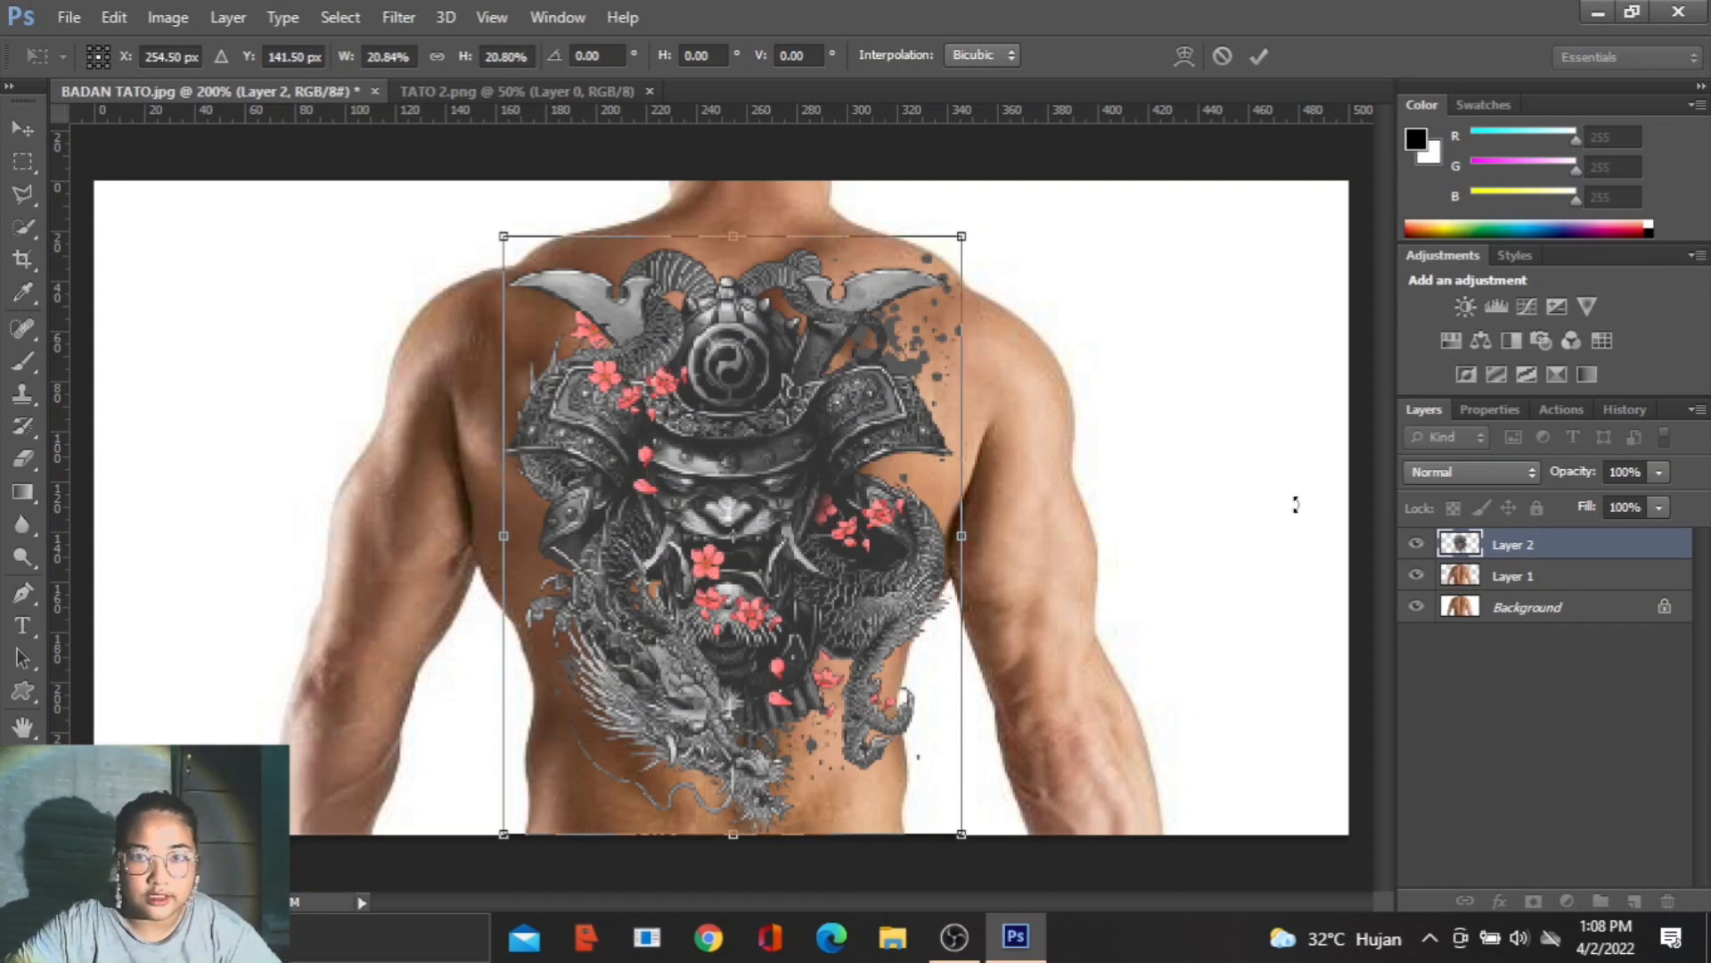
click(1261, 55)
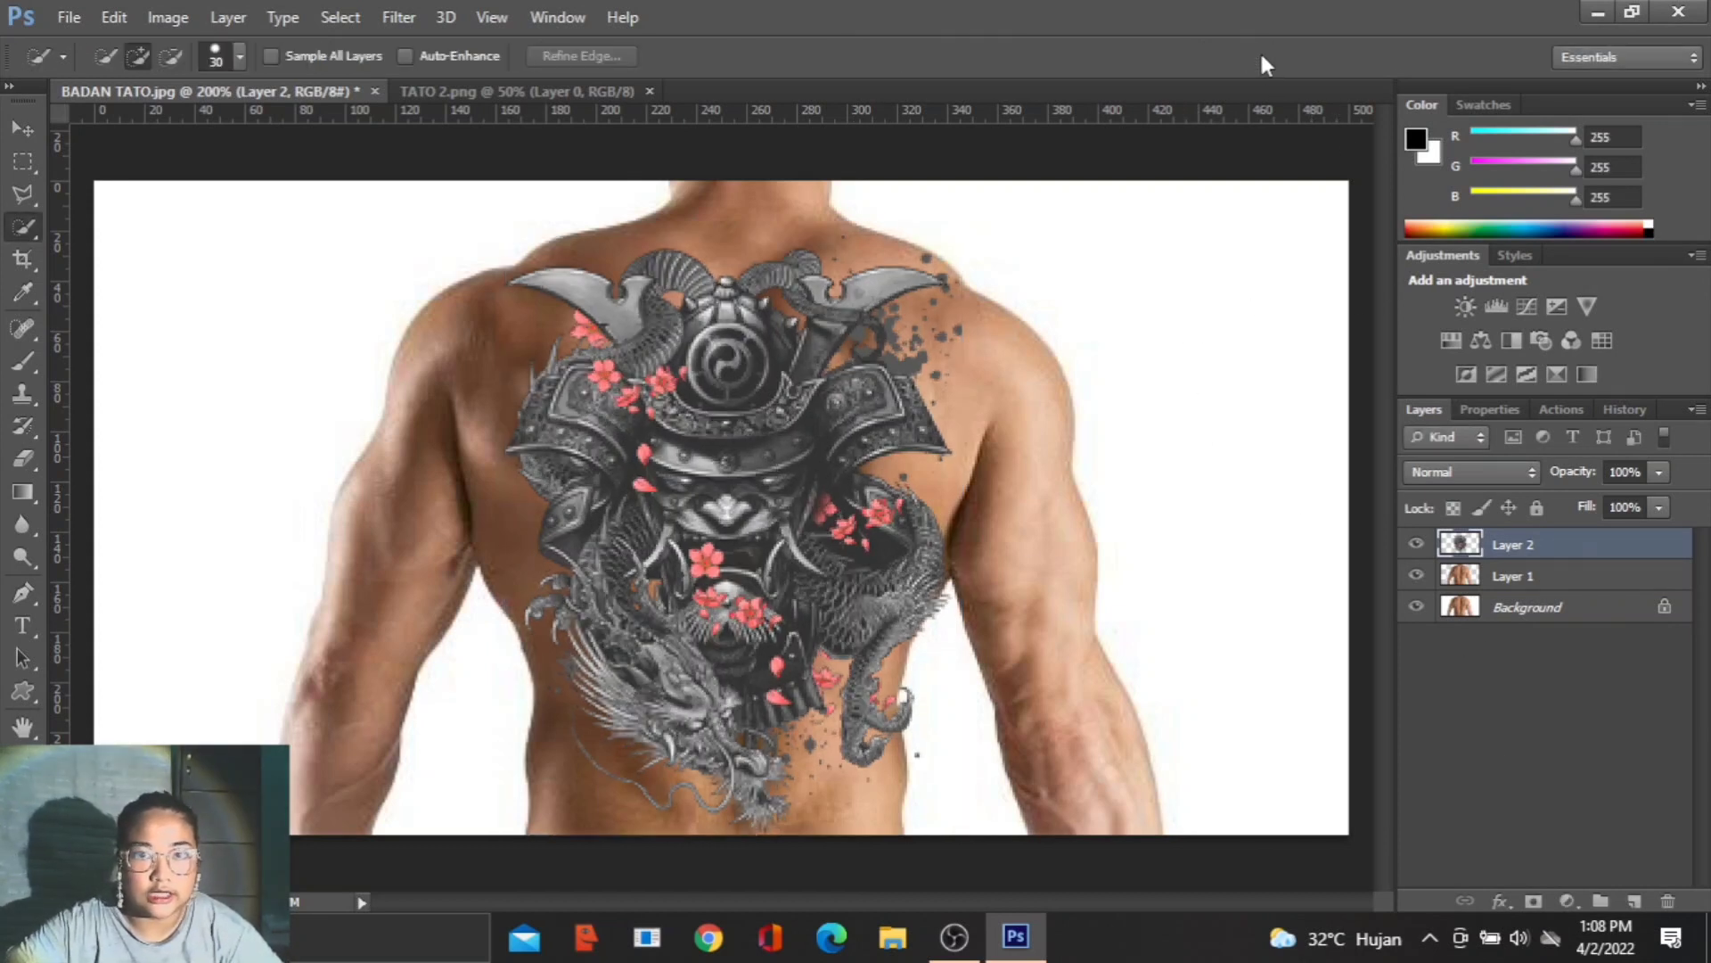
right_click(1601, 546)
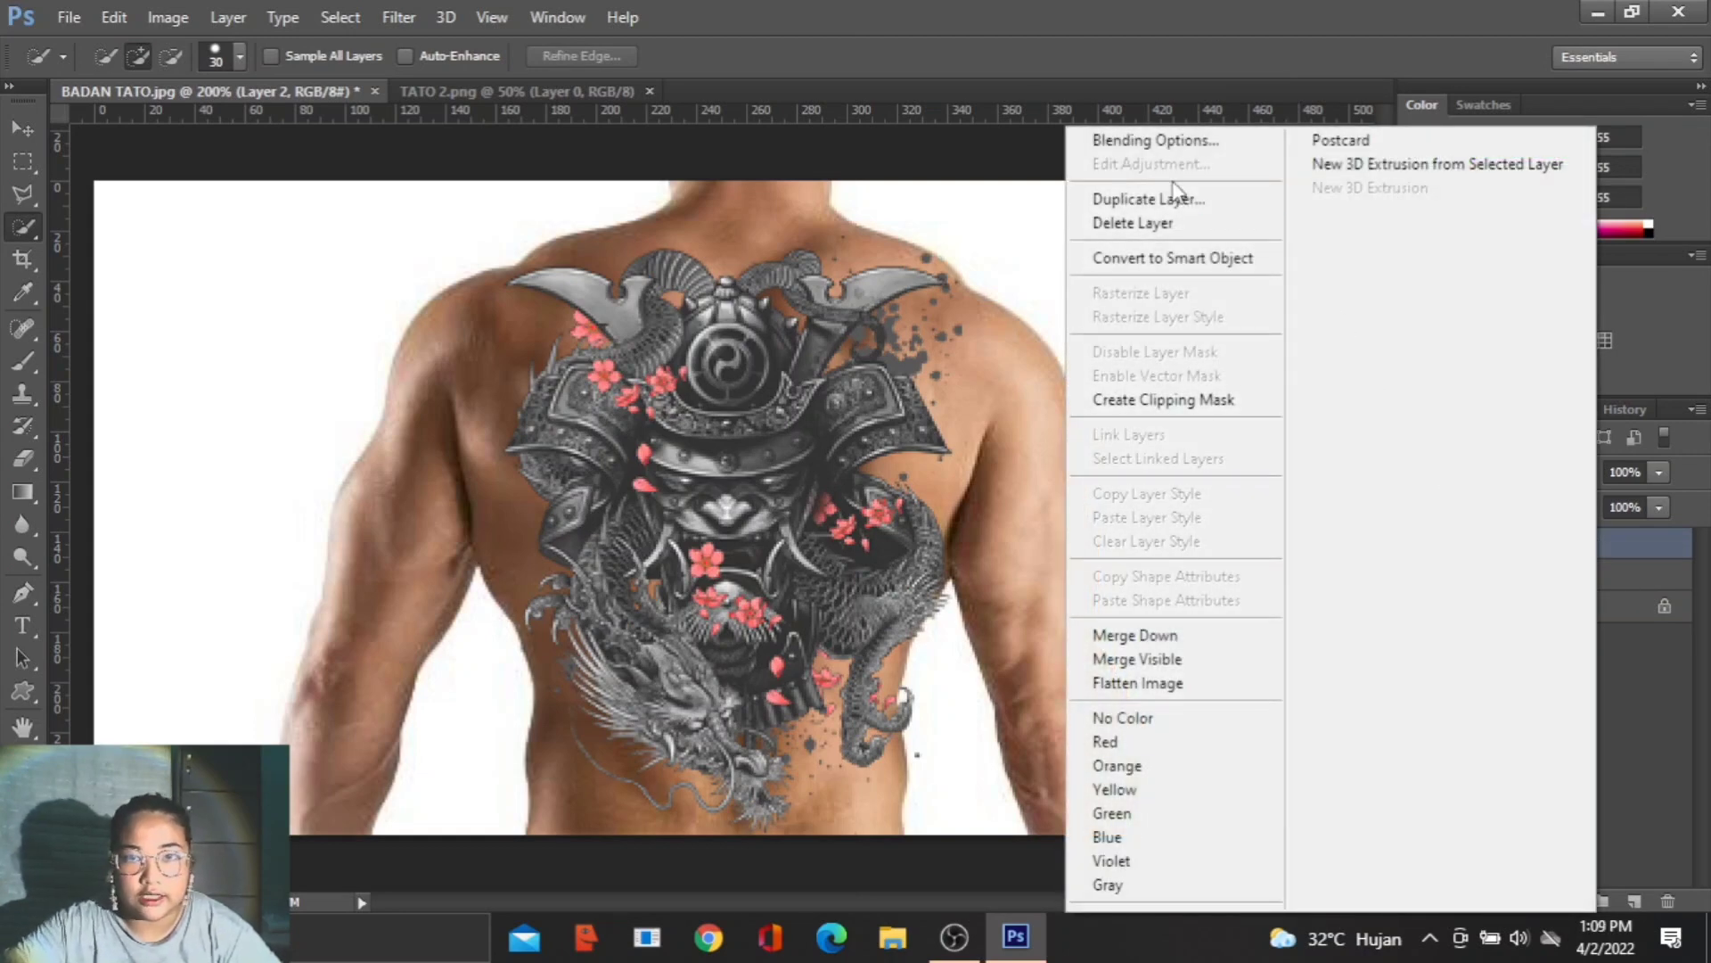
click(1241, 406)
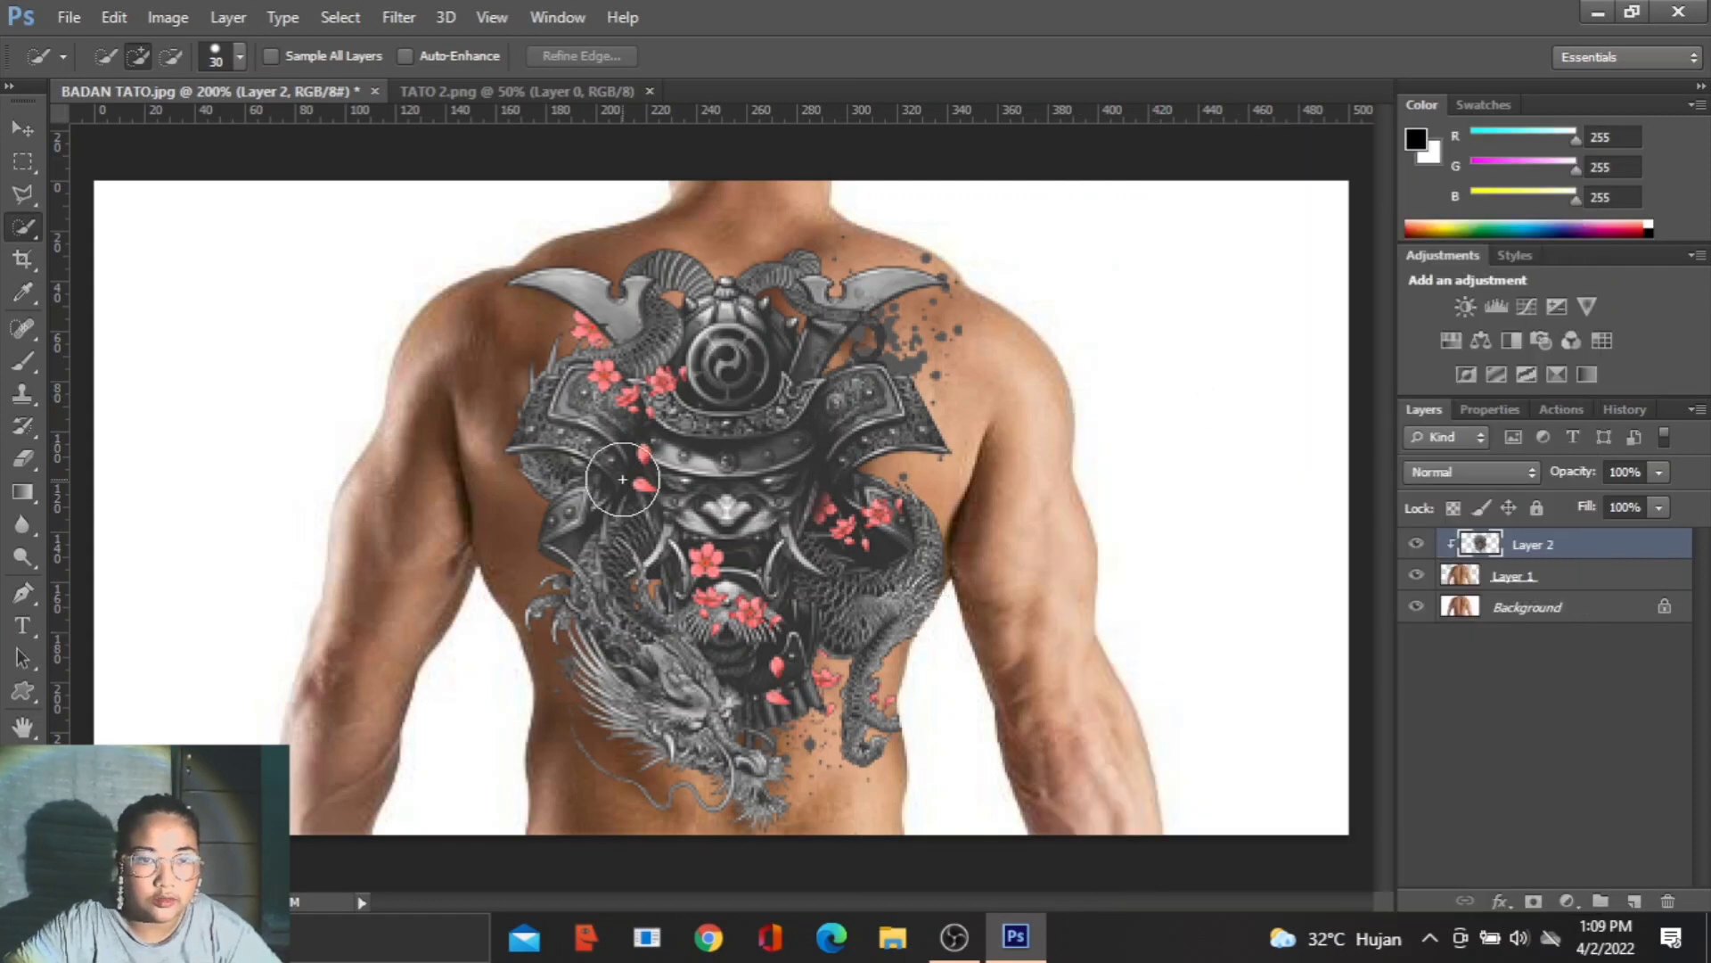
- Warp the tattoo layer by pulling its four corners and lower side handles in to the shoulders and waist
click(114, 17)
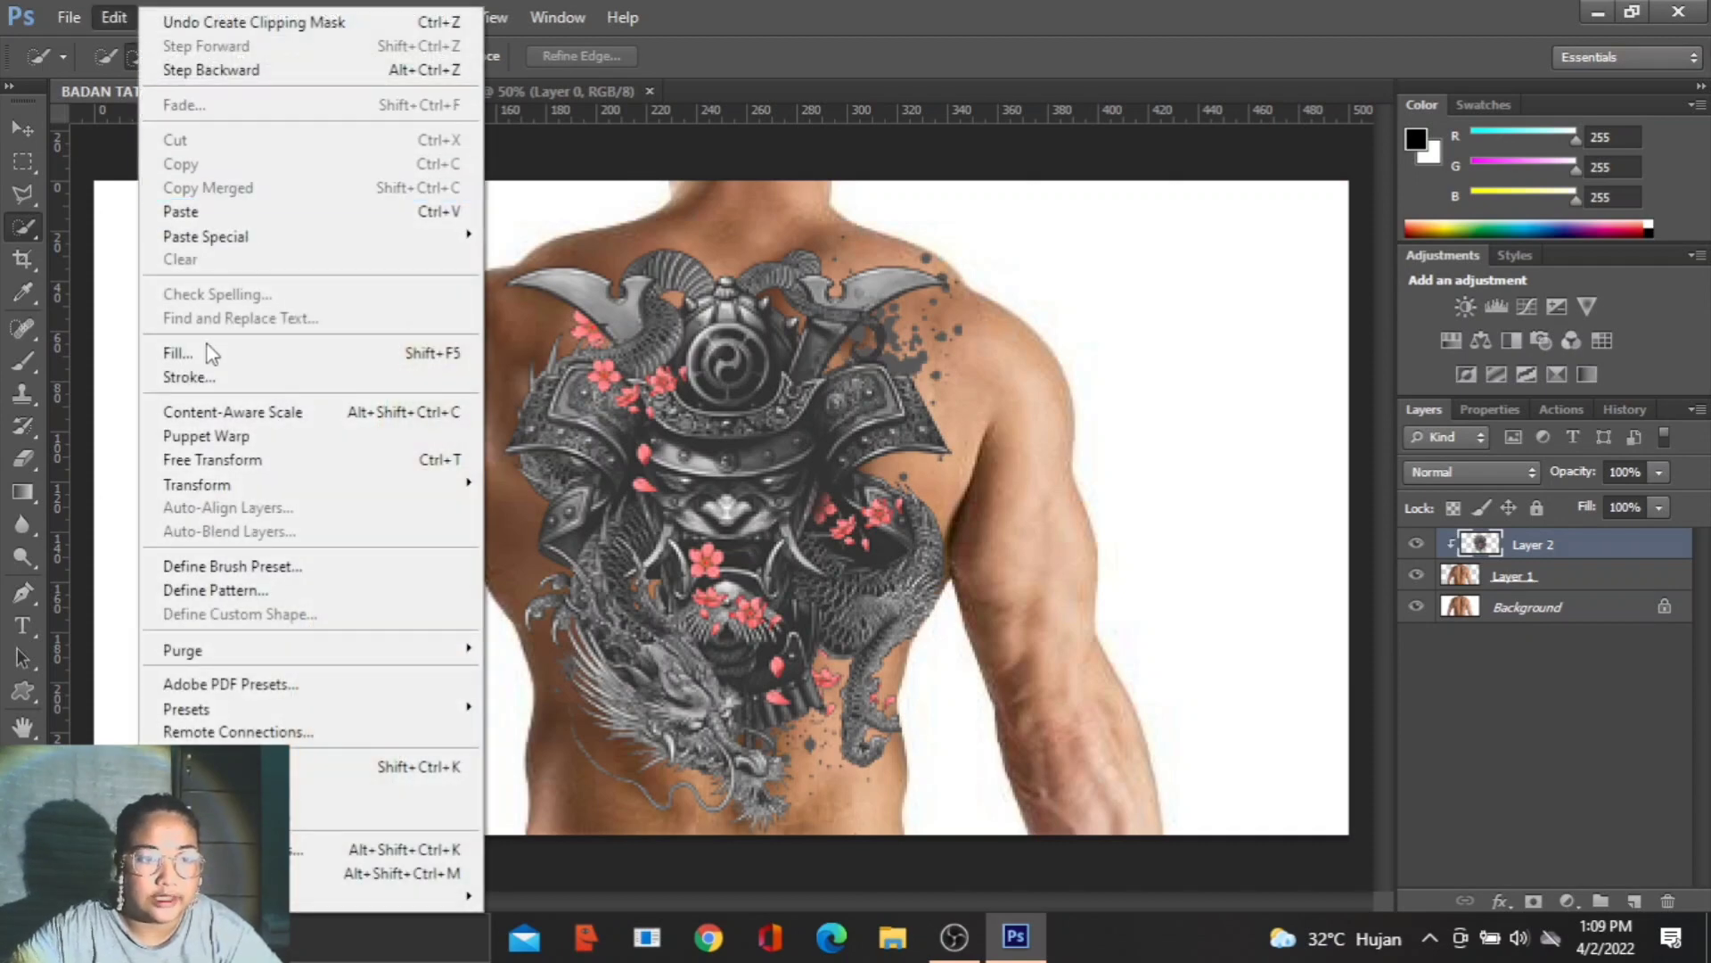
mouse_move(349, 484)
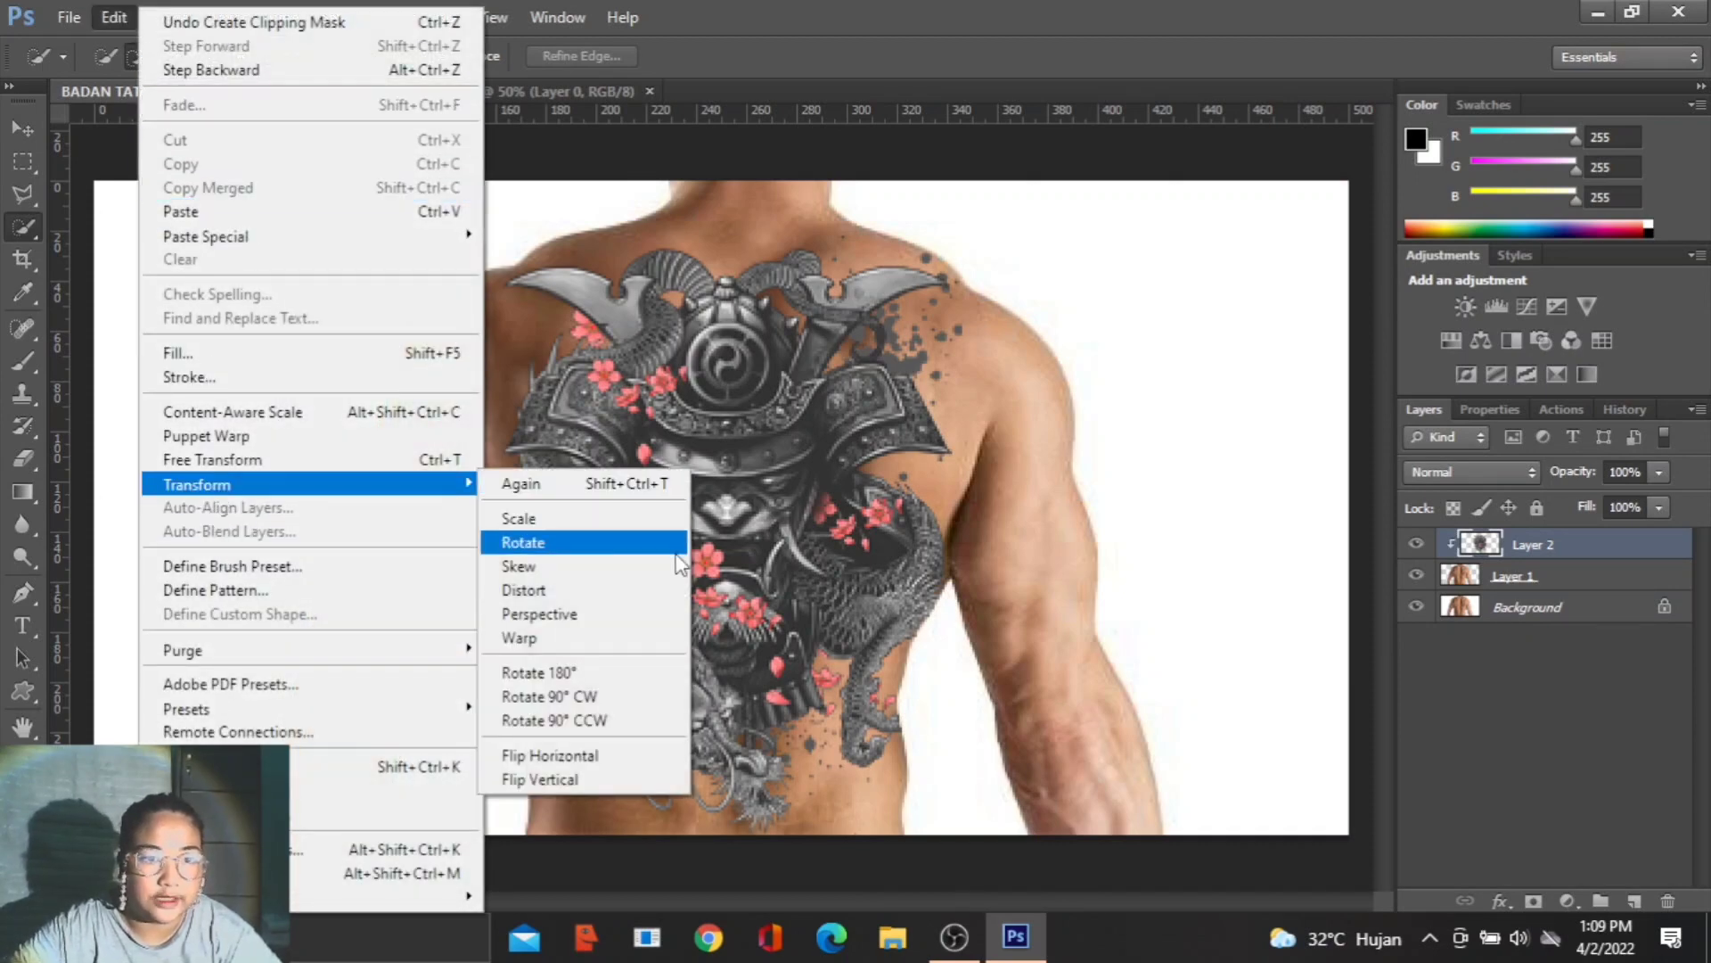
click(568, 638)
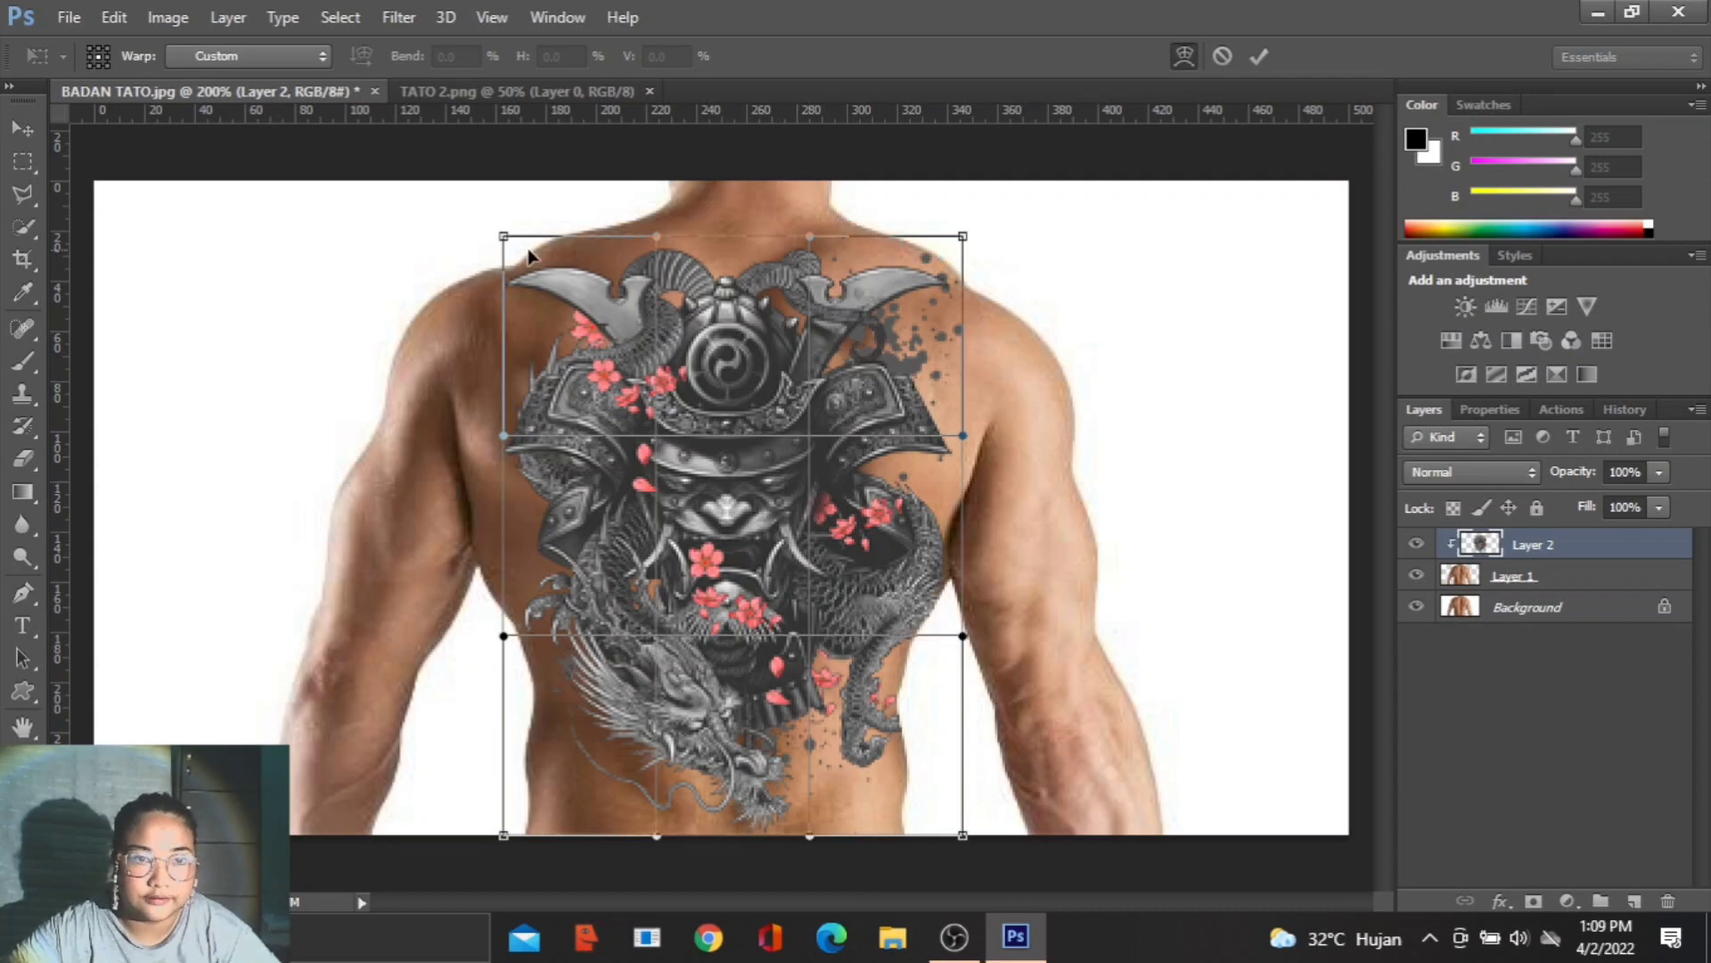
drag(504, 237, 518, 264)
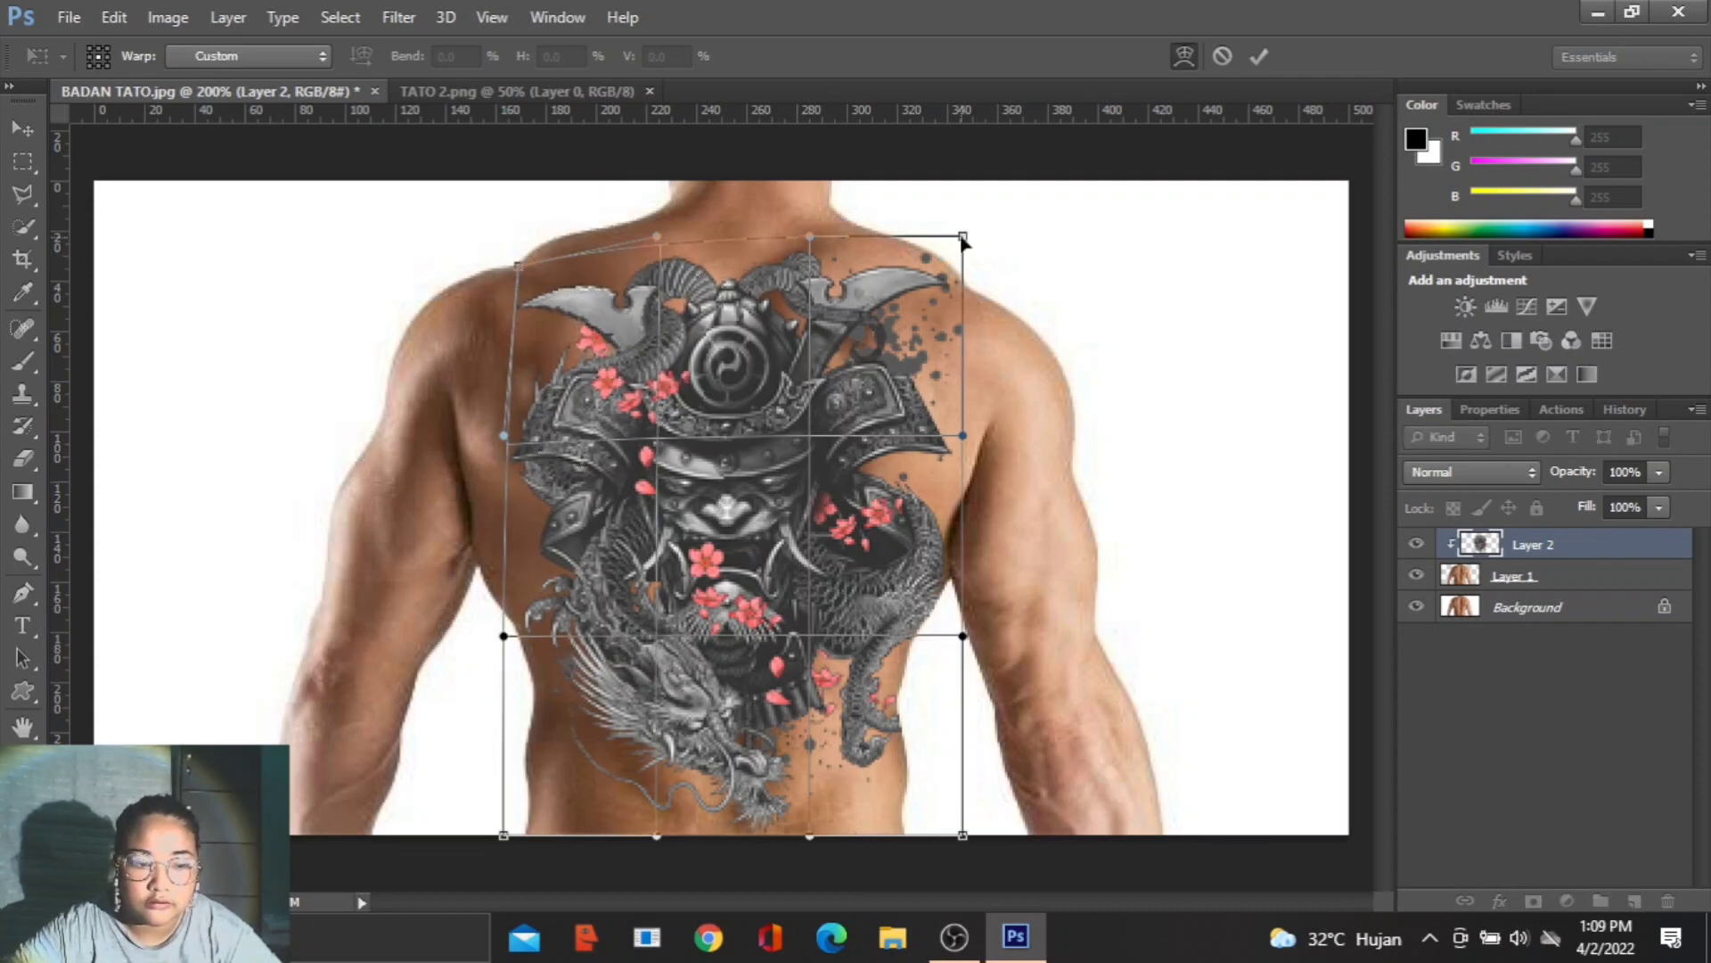
drag(963, 236, 968, 283)
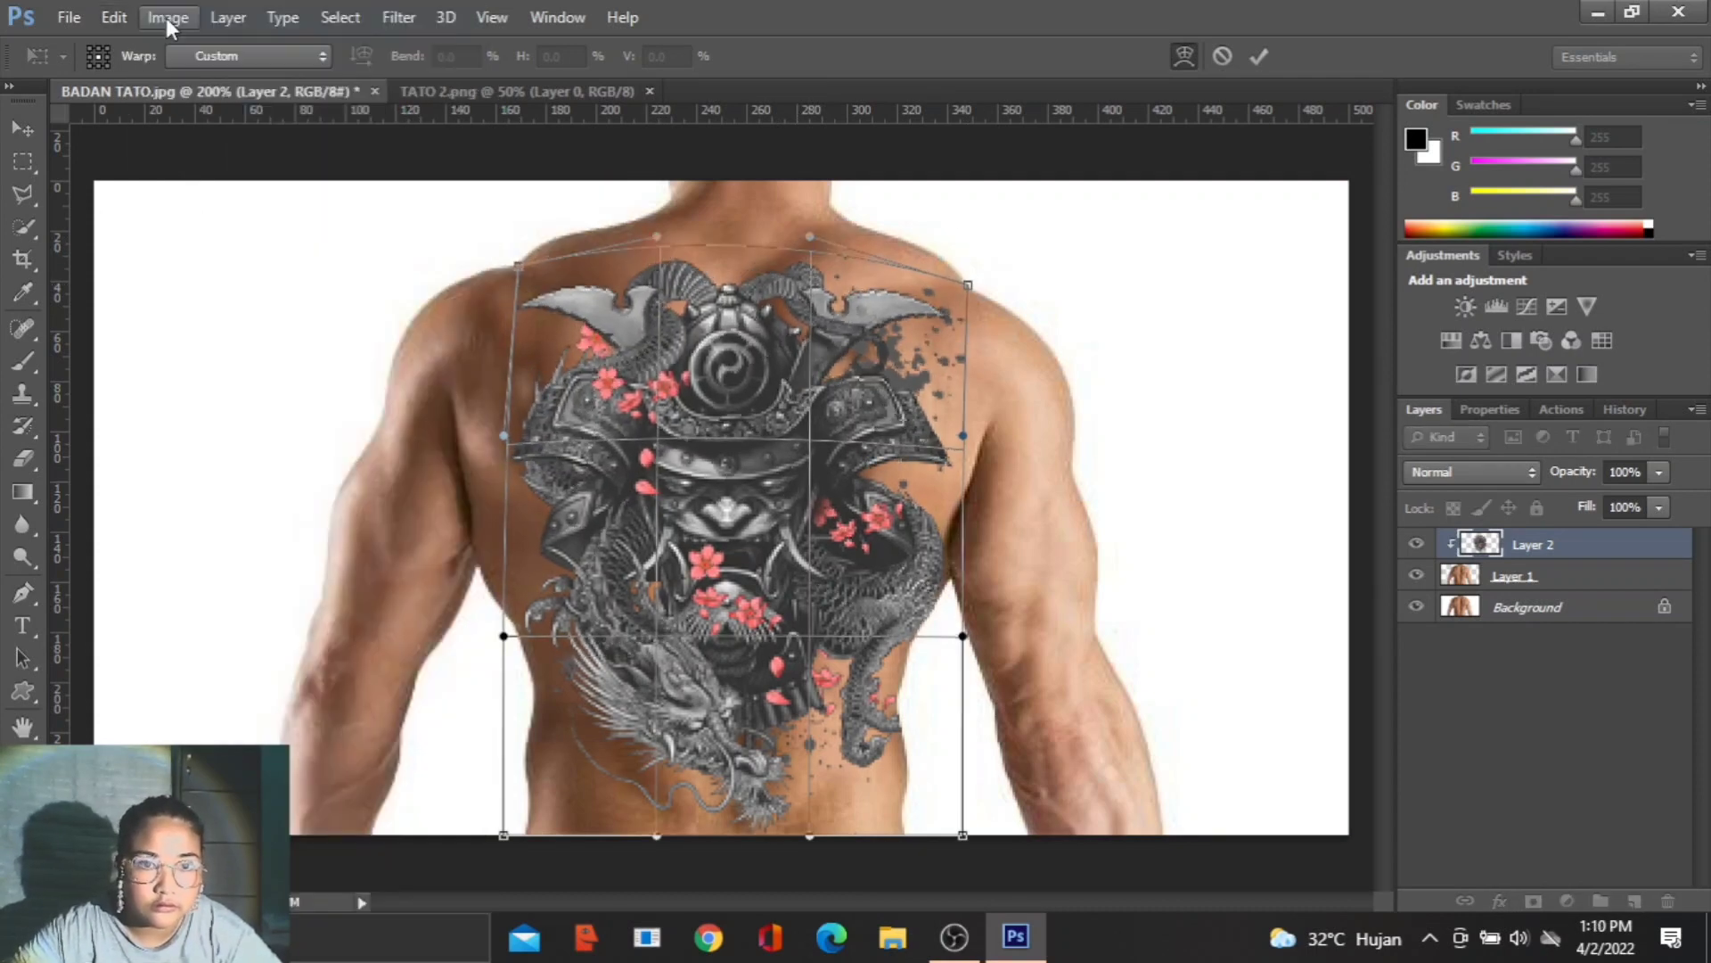
drag(962, 636, 918, 640)
drag(503, 636, 517, 637)
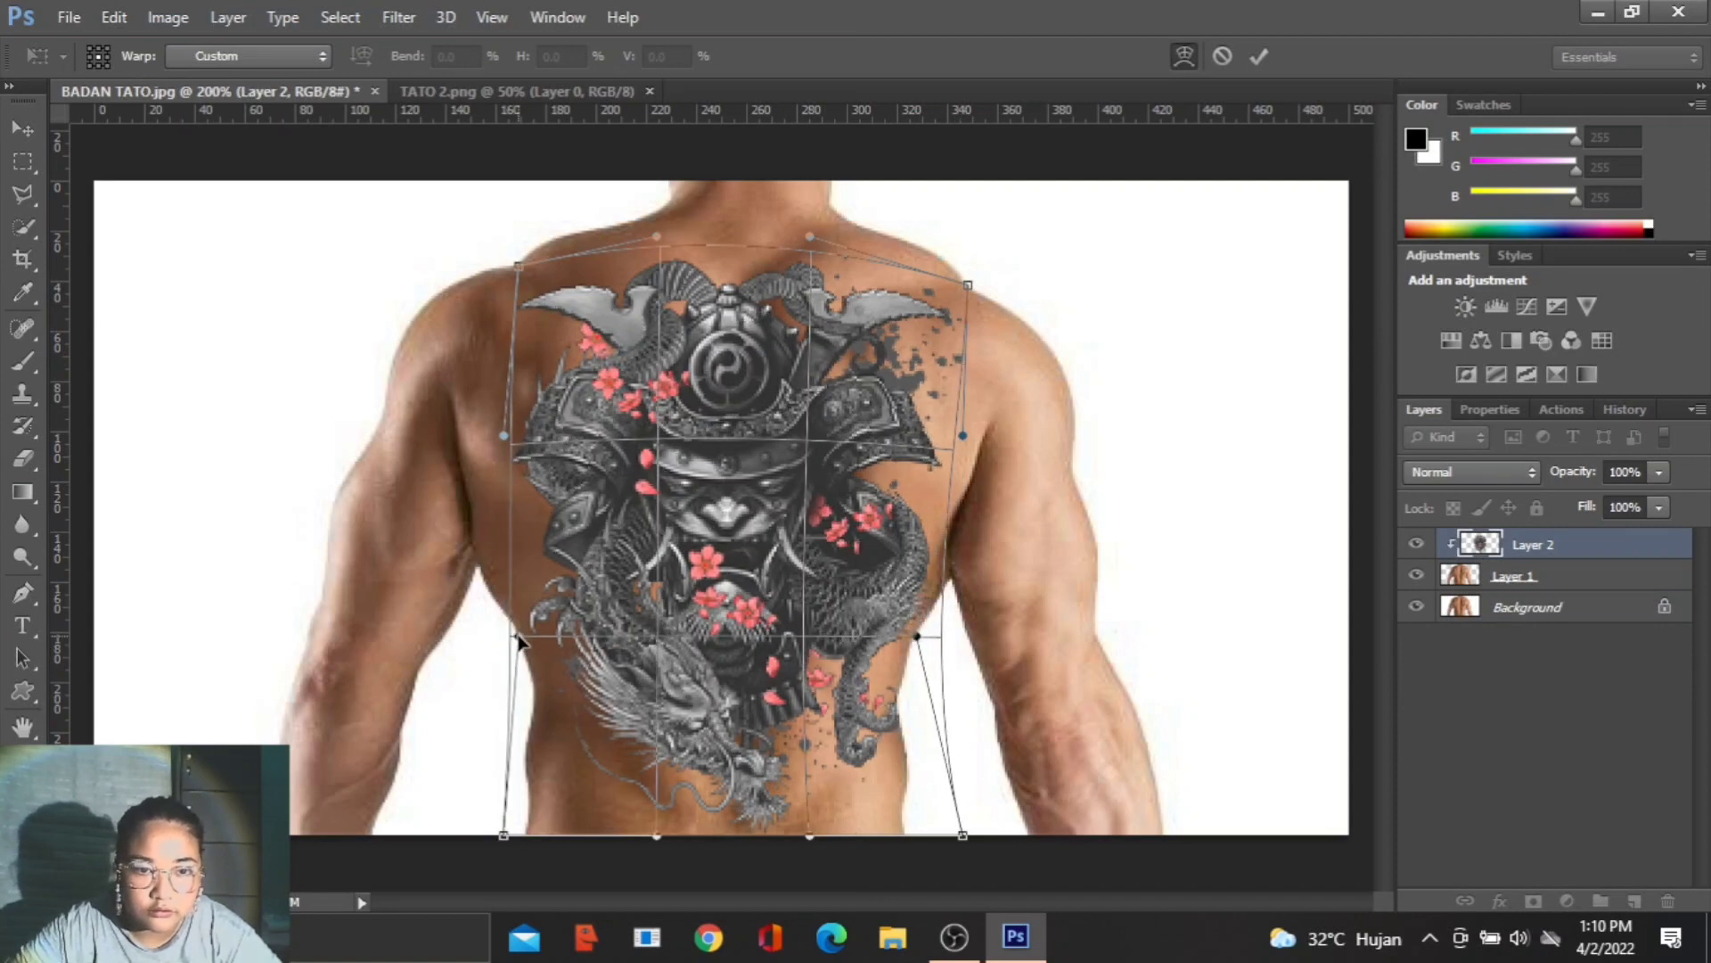
drag(962, 836, 905, 836)
drag(503, 835, 529, 834)
- Bulge the upper sides of the warp outward to follow the back's contour and apply the warp
scroll(500, 437, up, 1)
drag(433, 436, 392, 447)
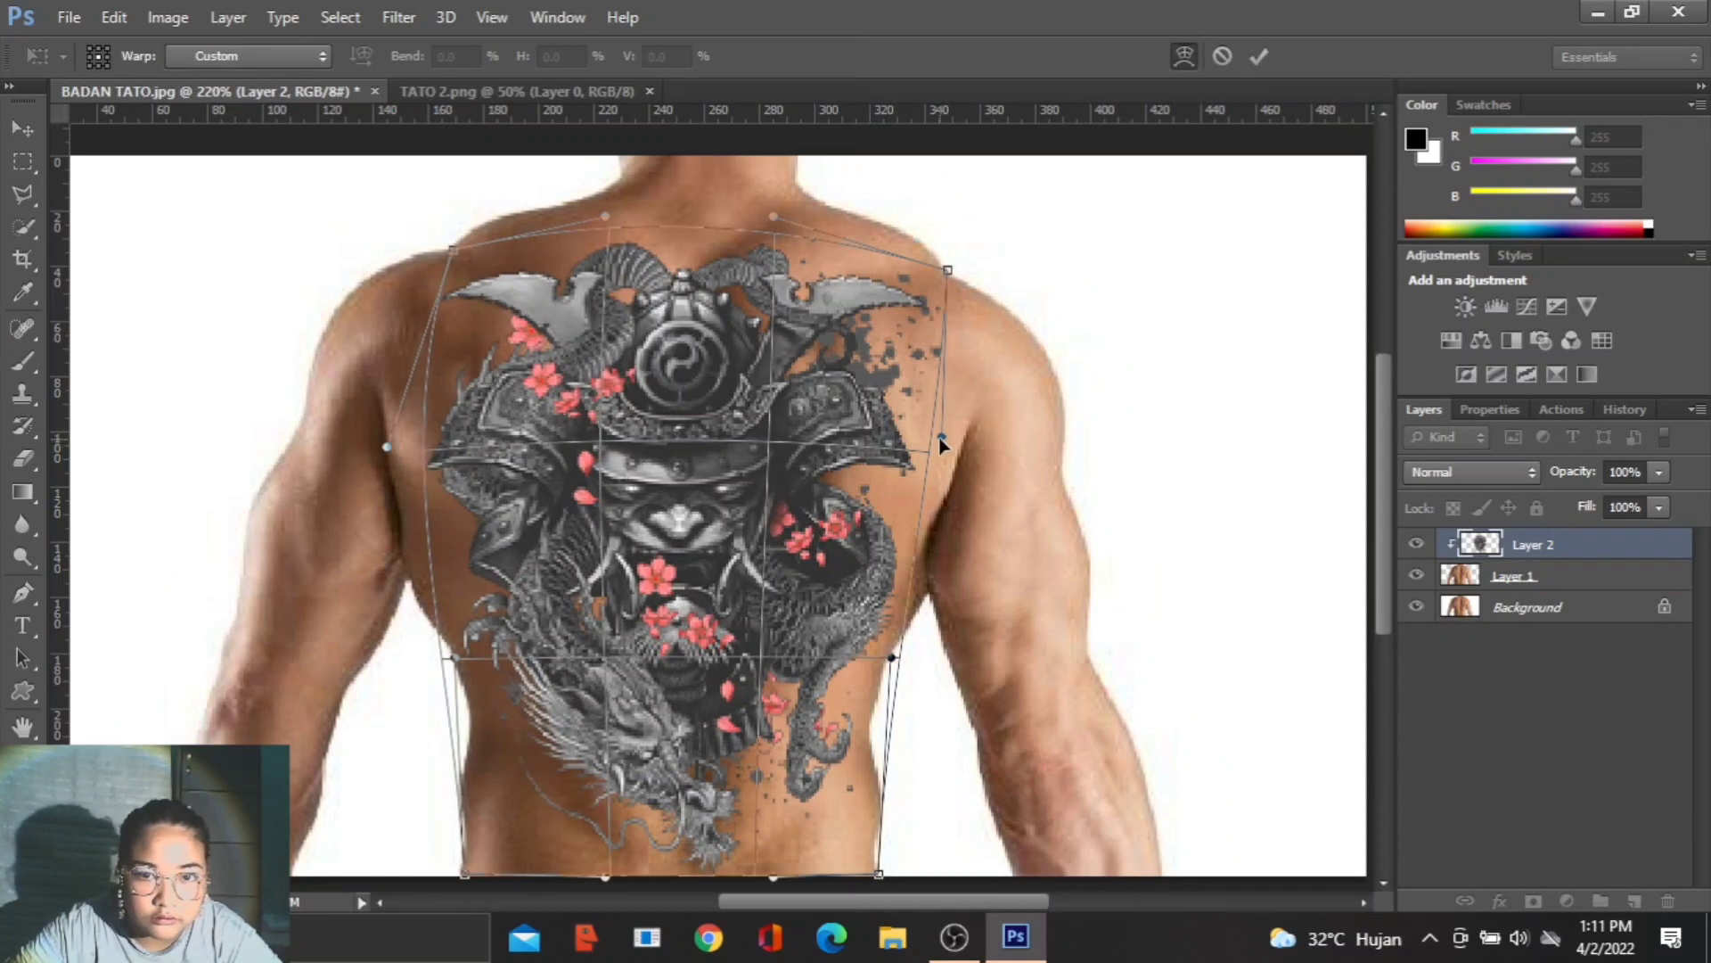
drag(942, 437, 965, 447)
drag(391, 446, 384, 459)
scroll(1116, 591, down, 1)
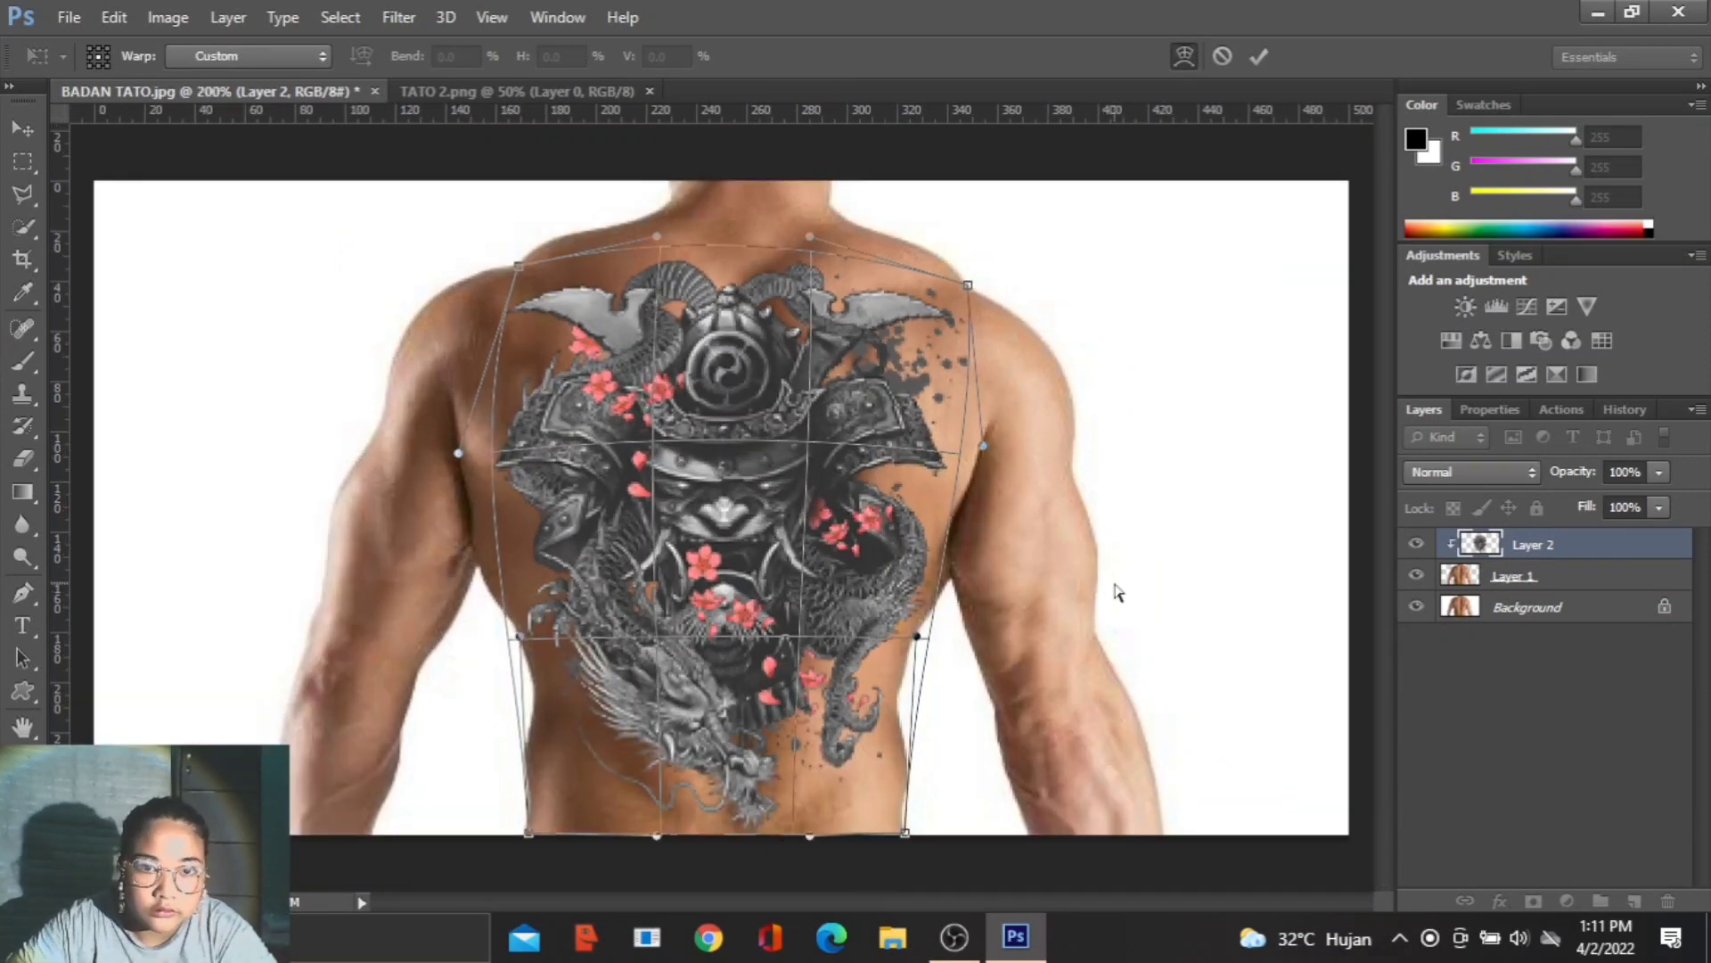
click(1259, 55)
key(w)
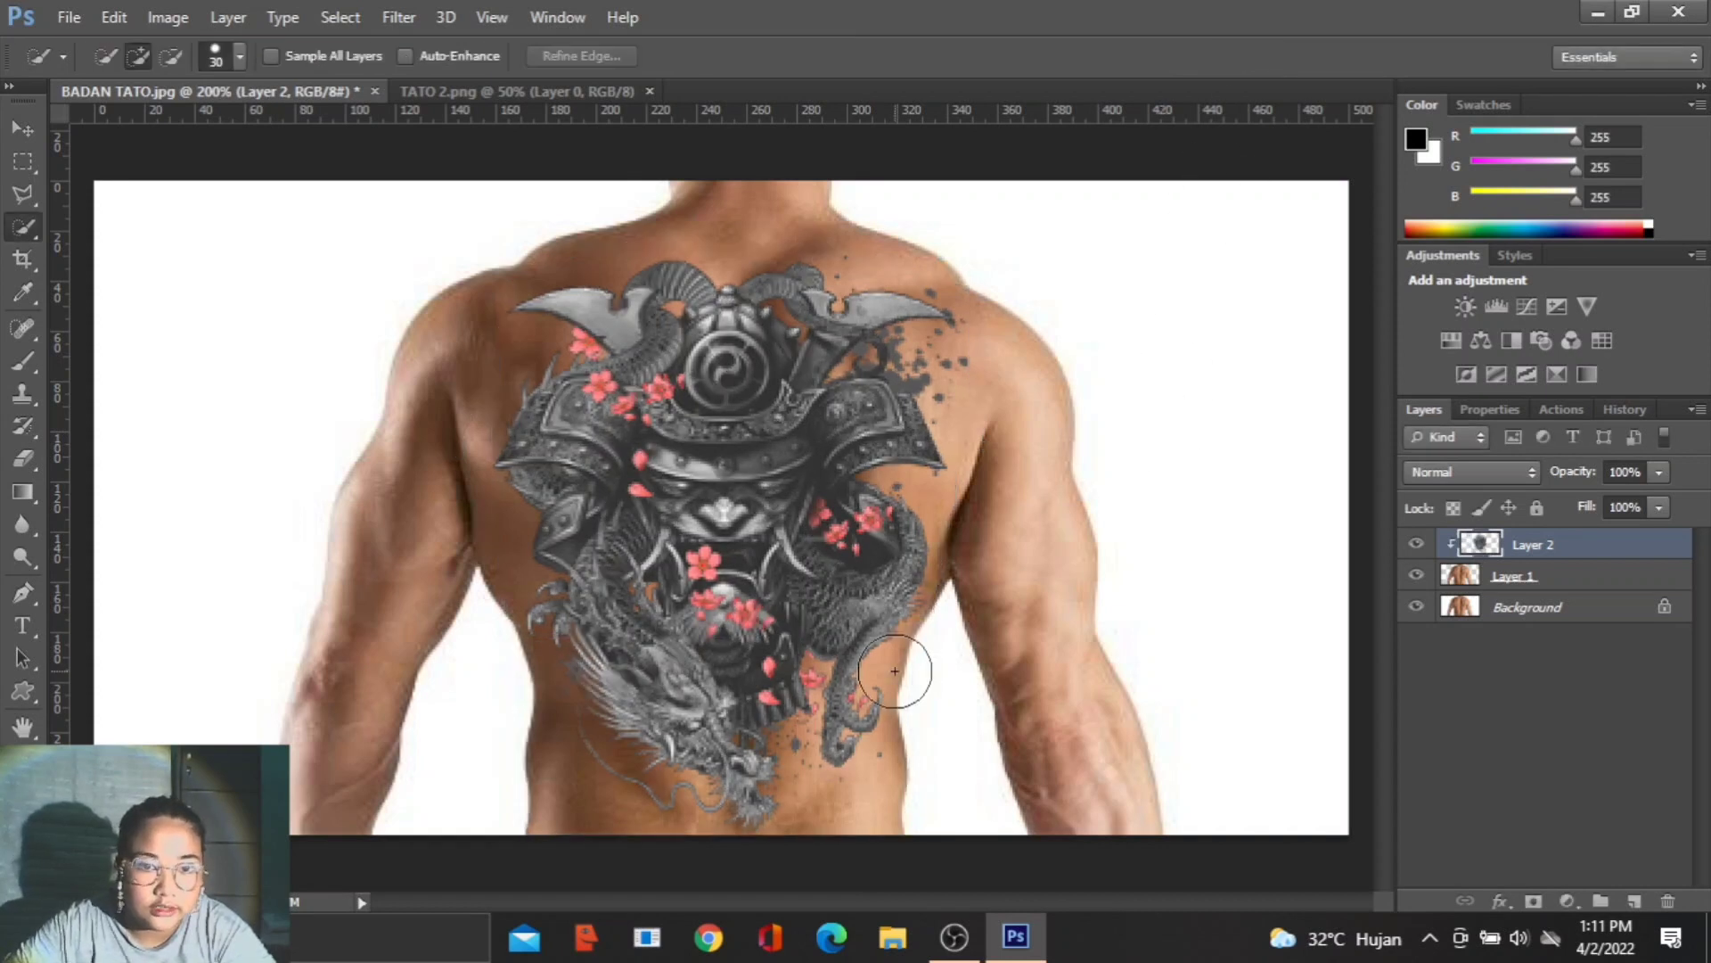
- Erase the stray ink specks between the dragon's head and the tail tip on the lower back with a size 10 Eraser
click(29, 463)
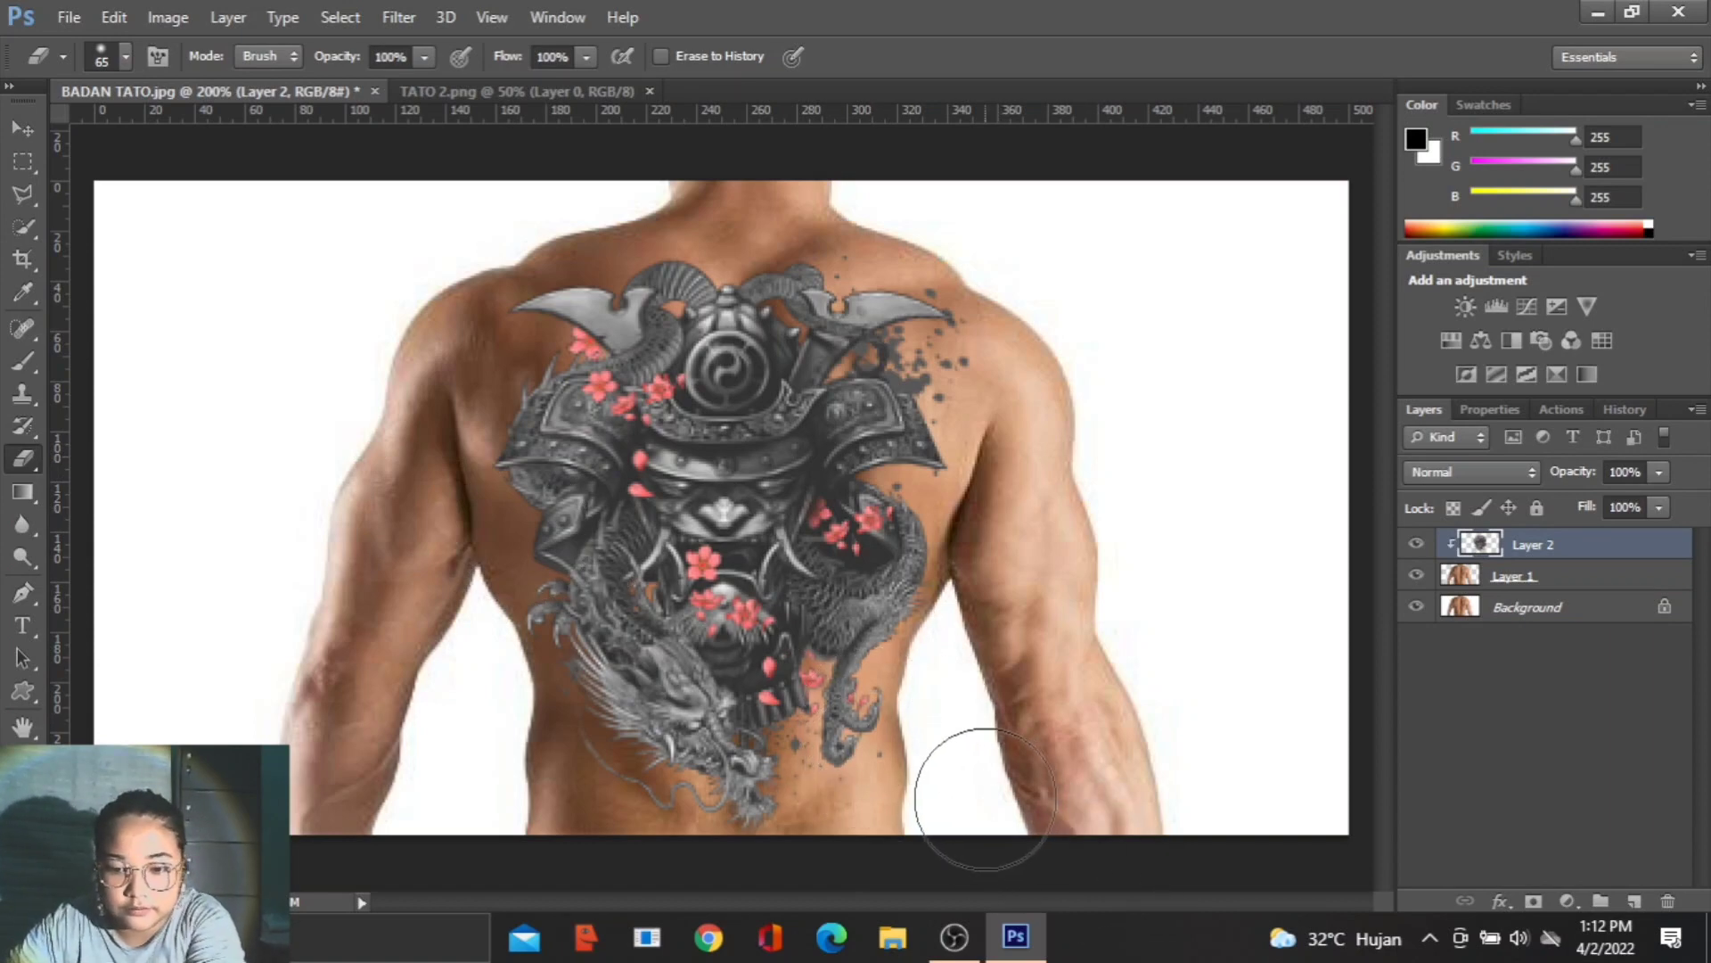
scroll(902, 834, up, 3)
scroll(902, 835, up, 5)
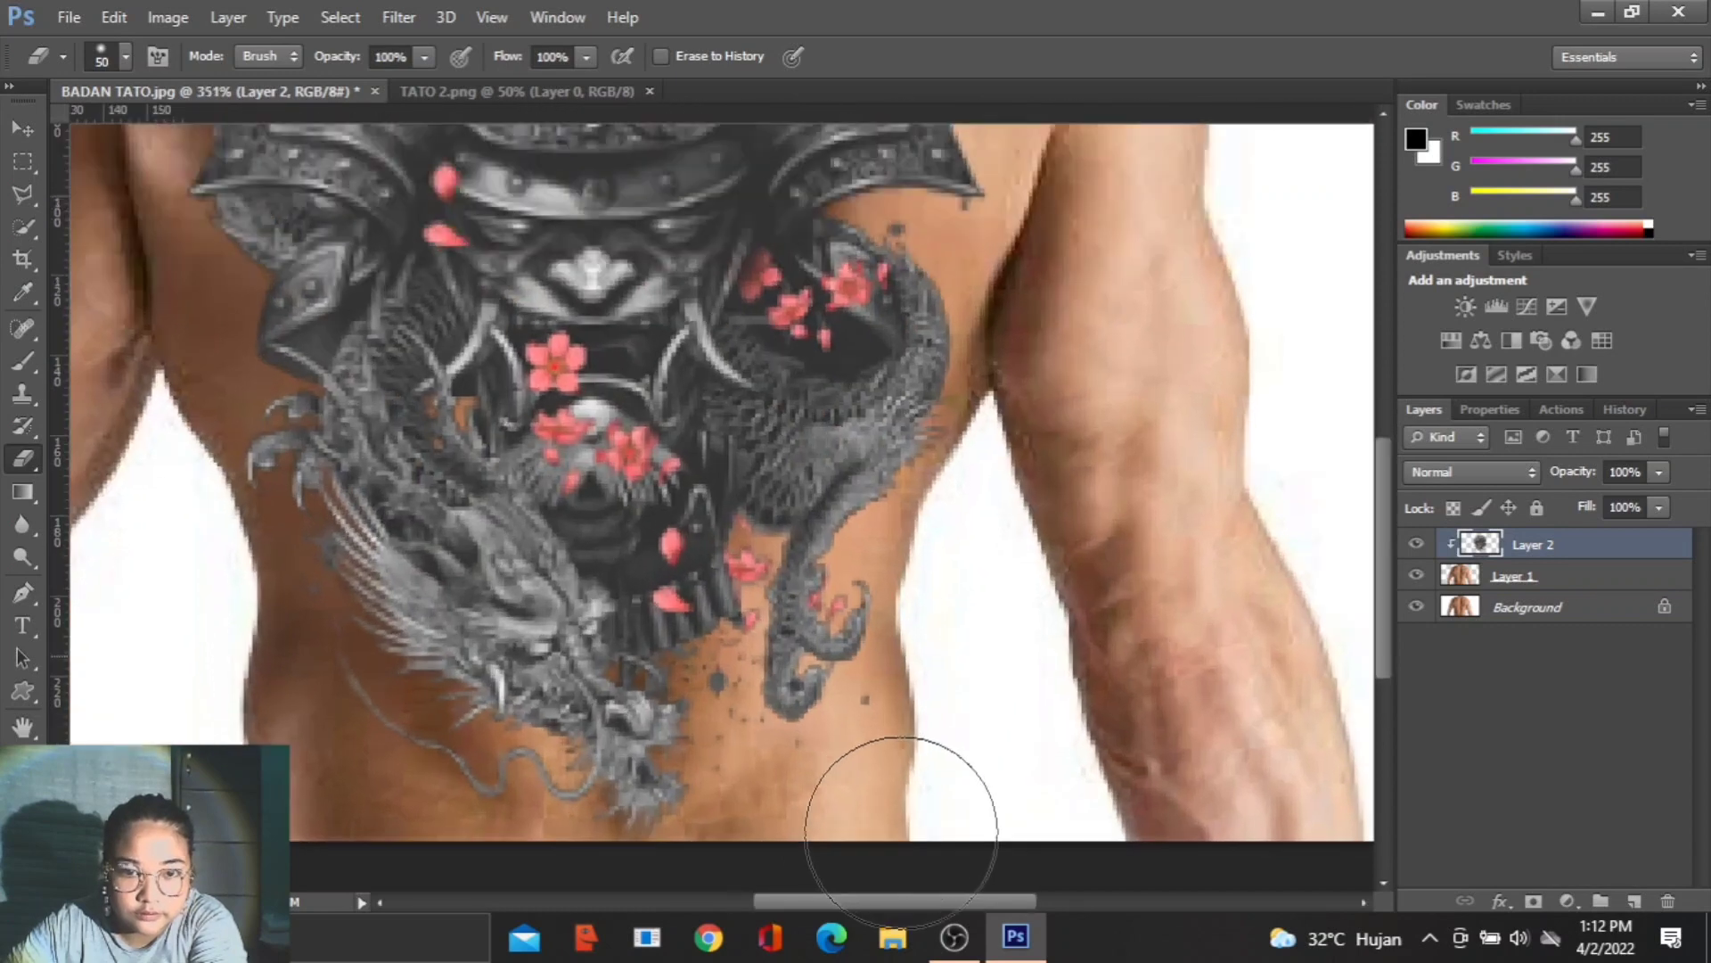
key(bracketleft)
key(bracketleft)
key(bracketleft)
key(bracketleft)
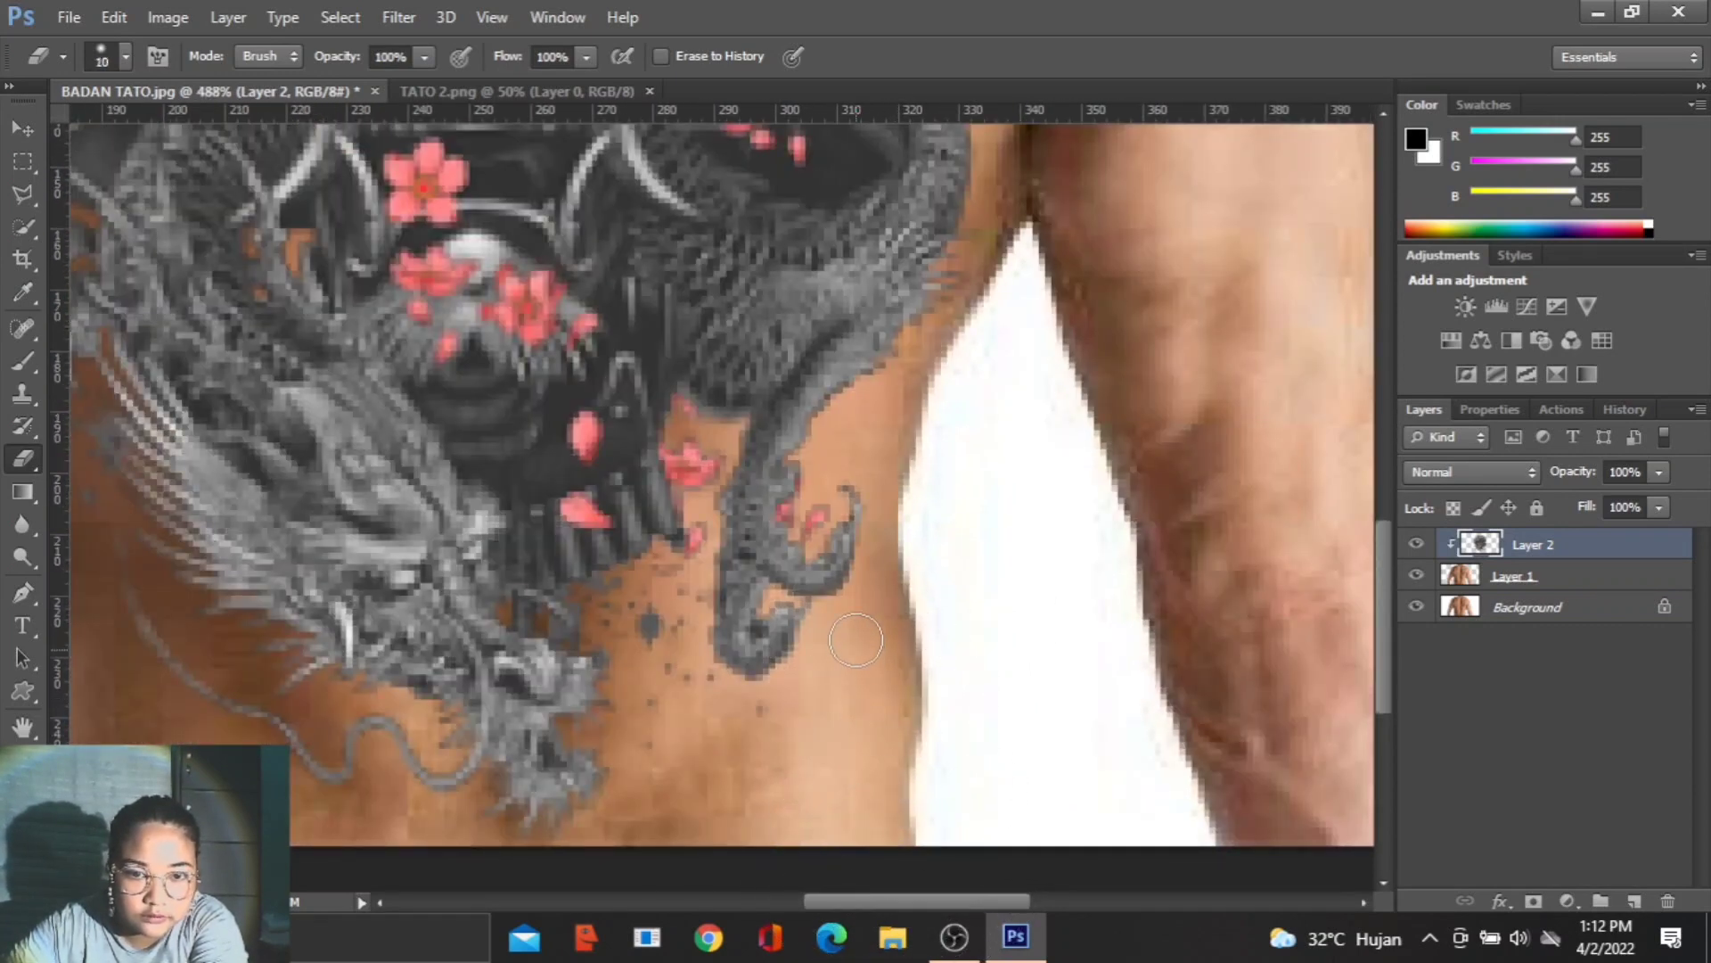
click(763, 705)
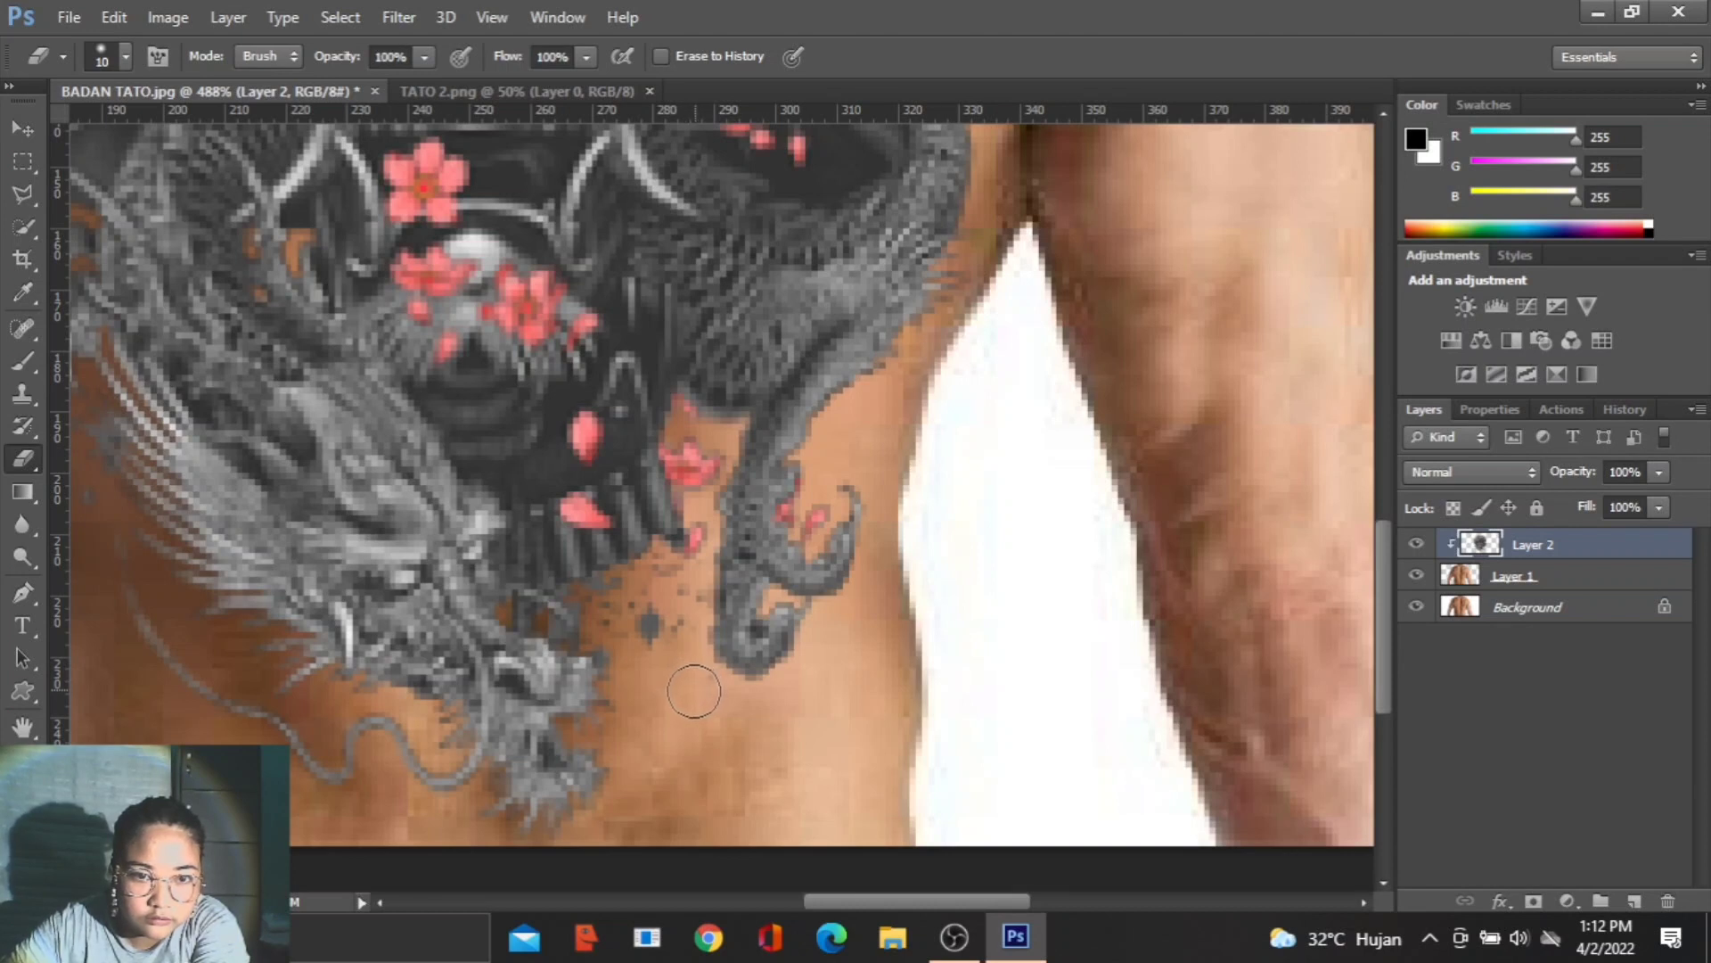
drag(651, 637, 652, 616)
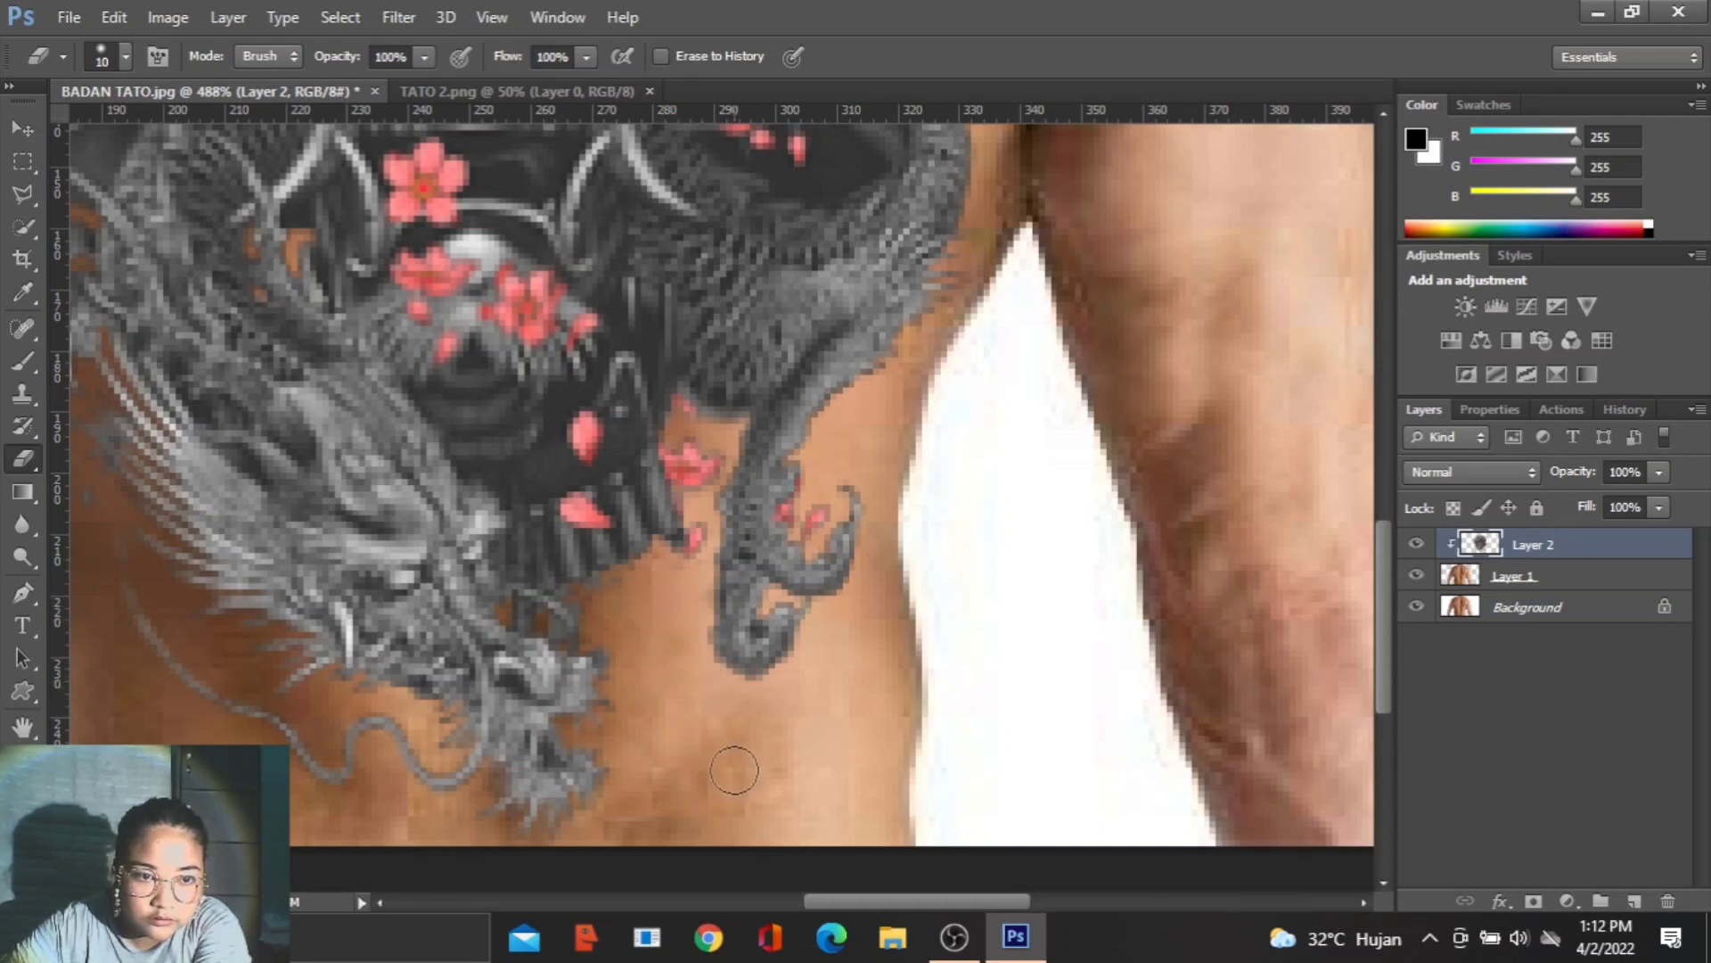
- Erase the small specks above the coiled tail and under the pointed tip of the right shoulder armour
scroll(735, 766, down, 3)
scroll(777, 650, up, 2)
scroll(857, 281, up, 4)
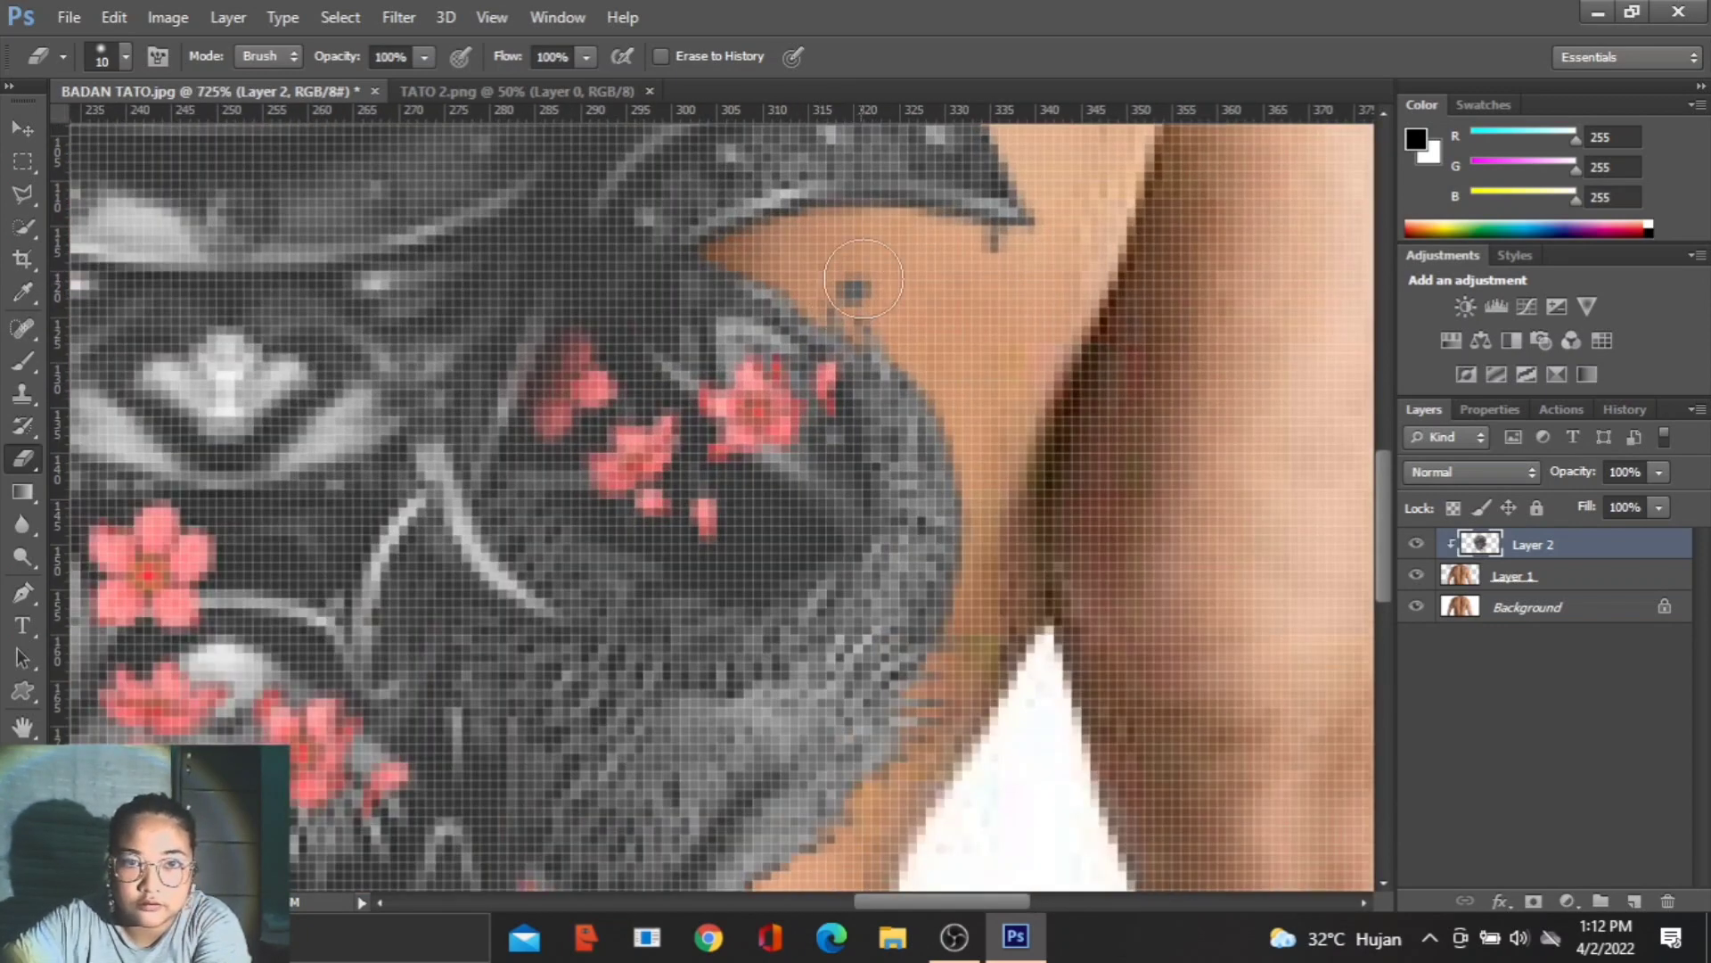
click(863, 280)
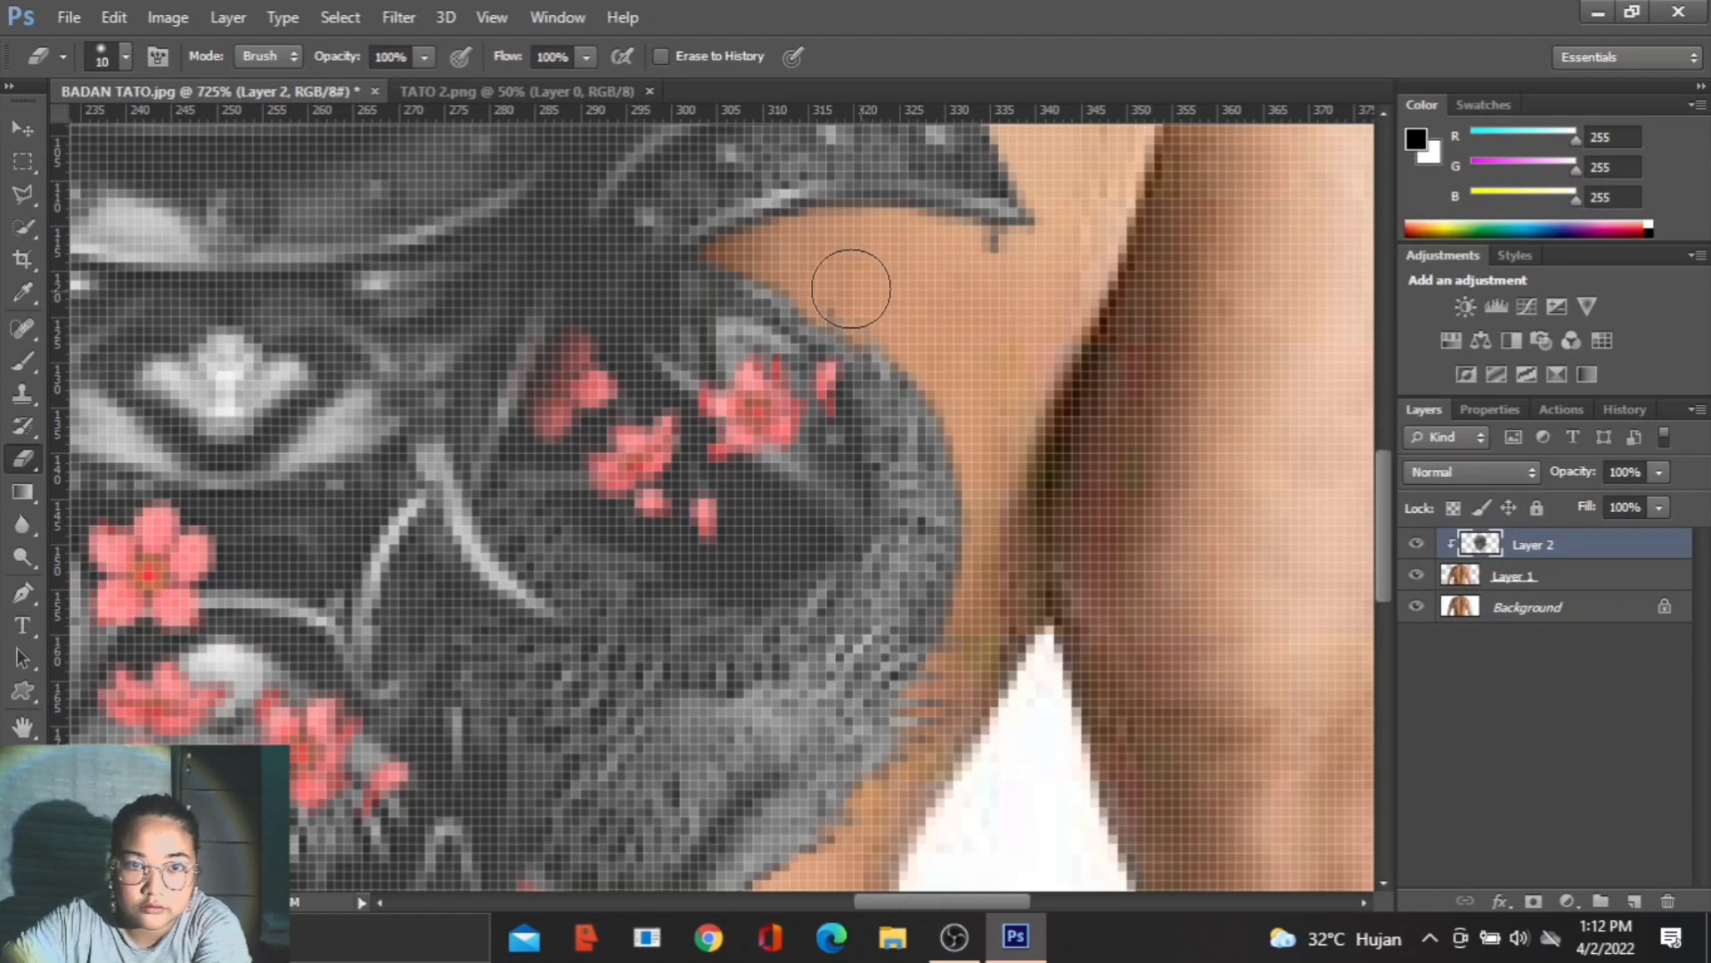
click(986, 263)
scroll(985, 298, down, 5)
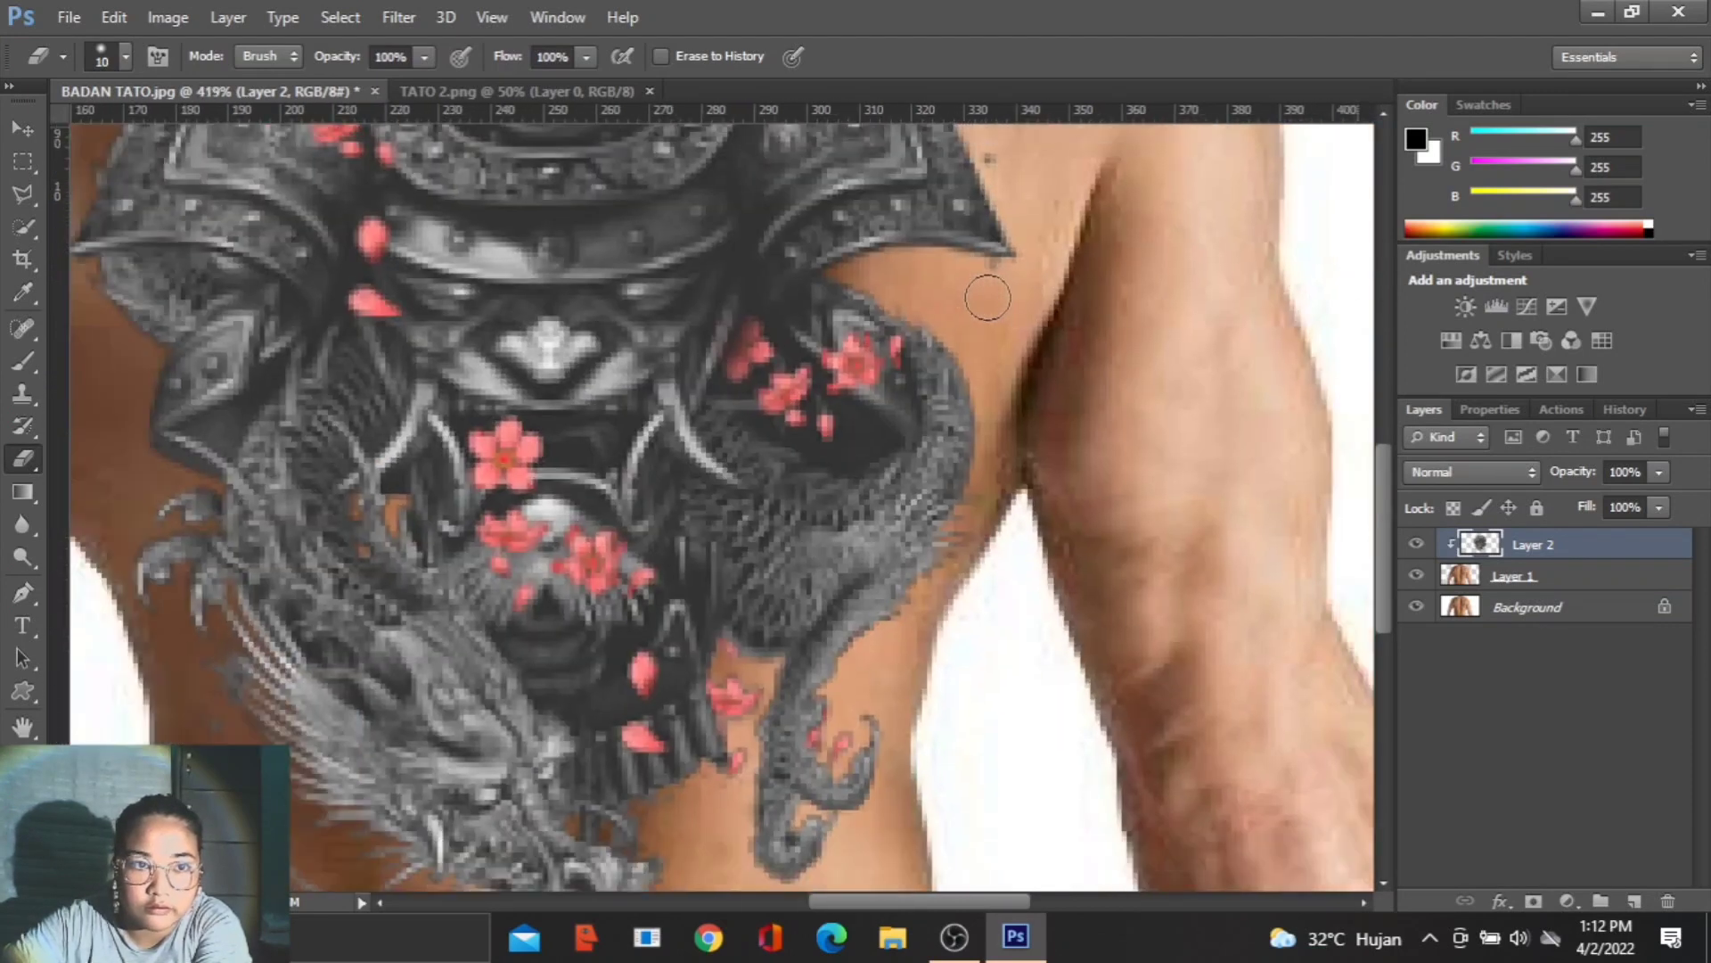
scroll(1004, 308, up, 3)
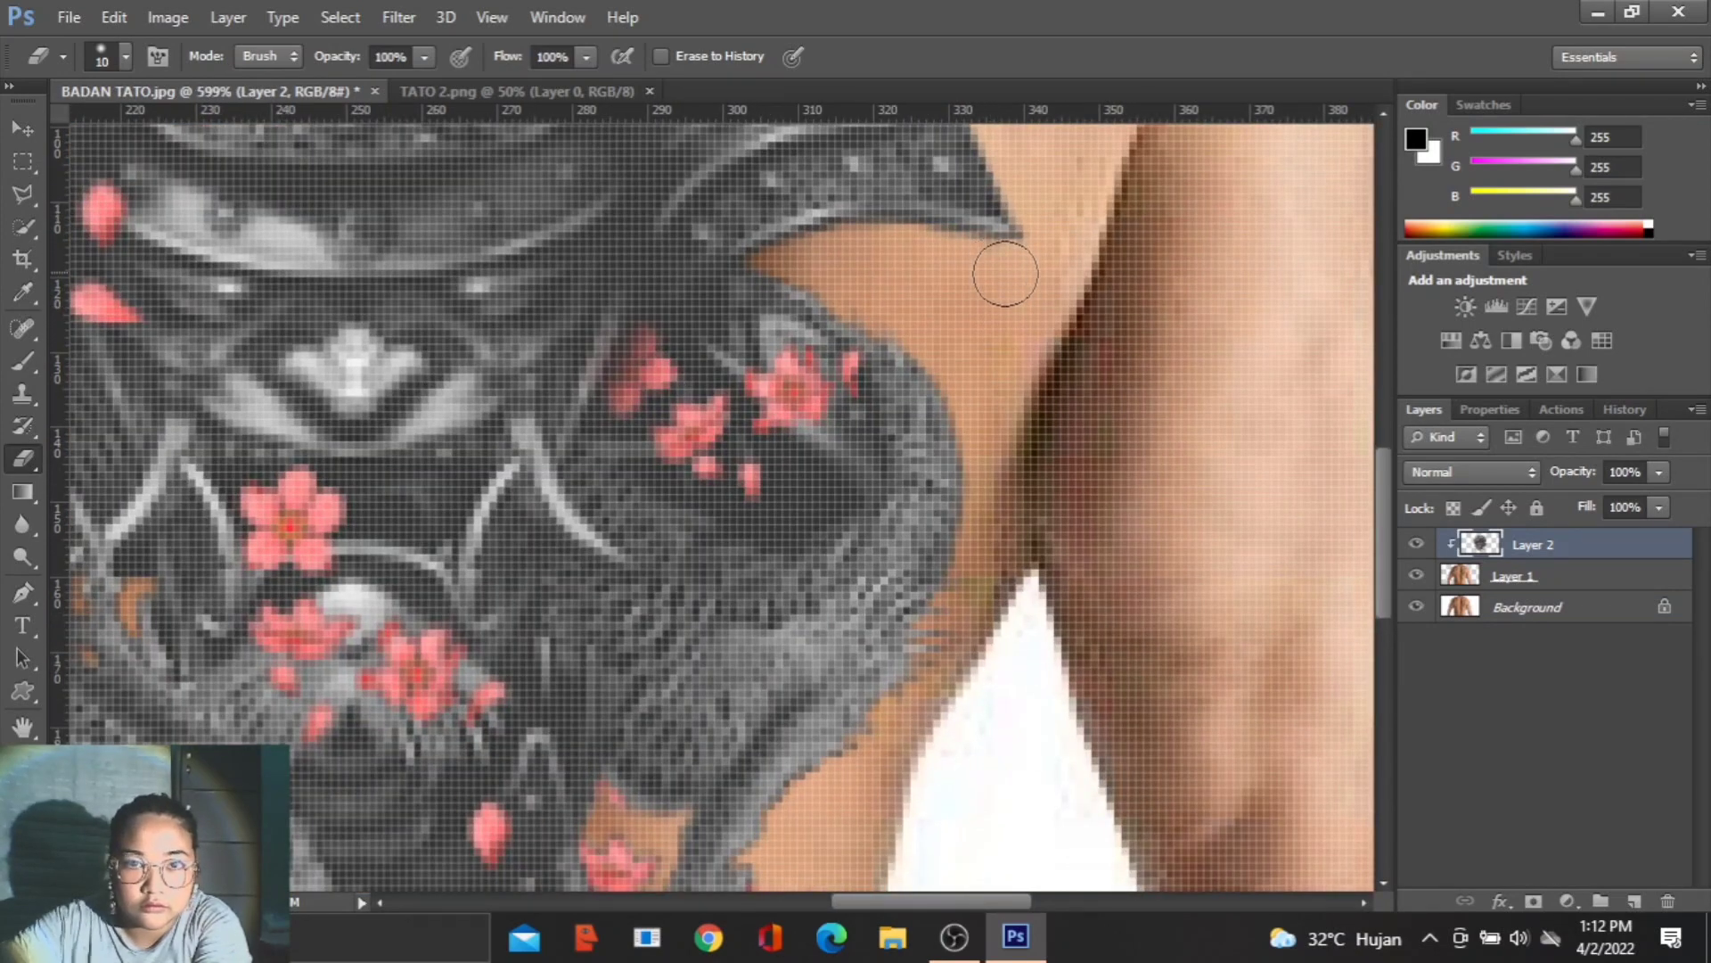
- Erase the ink specks above the helmet's right horn and around its pointed tip
scroll(1108, 275, down, 4)
scroll(1079, 232, up, 4)
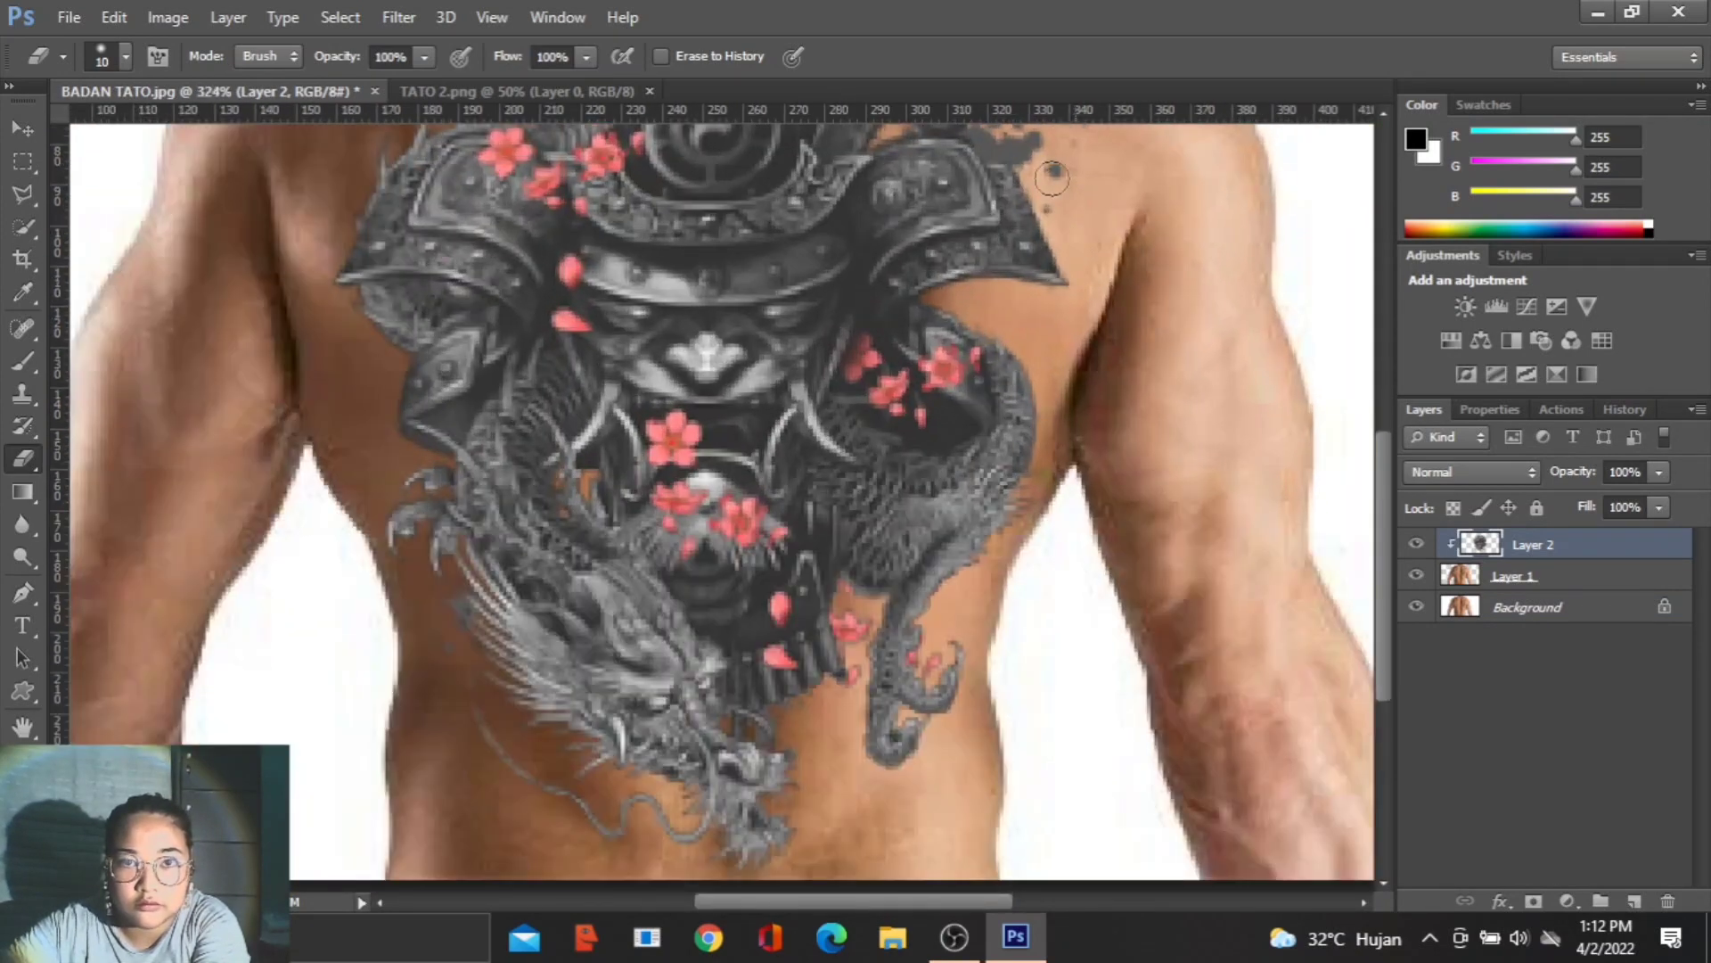
scroll(1057, 174, down, 2)
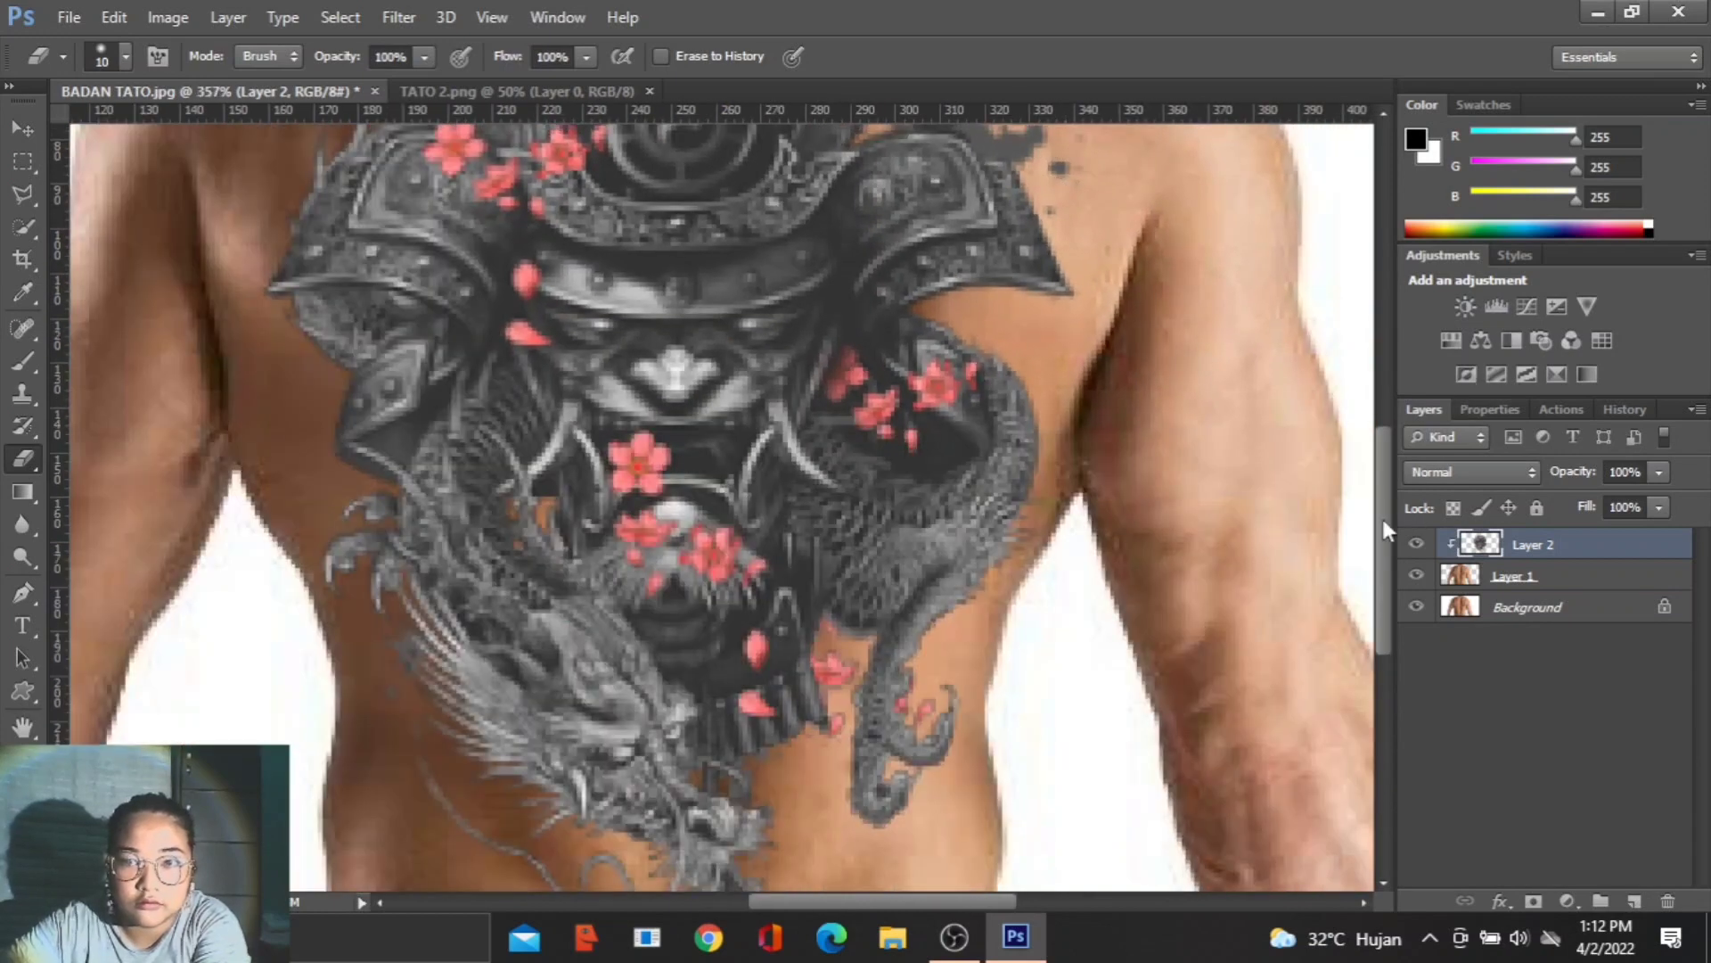
drag(1384, 521, 1376, 400)
scroll(1210, 497, up, 1)
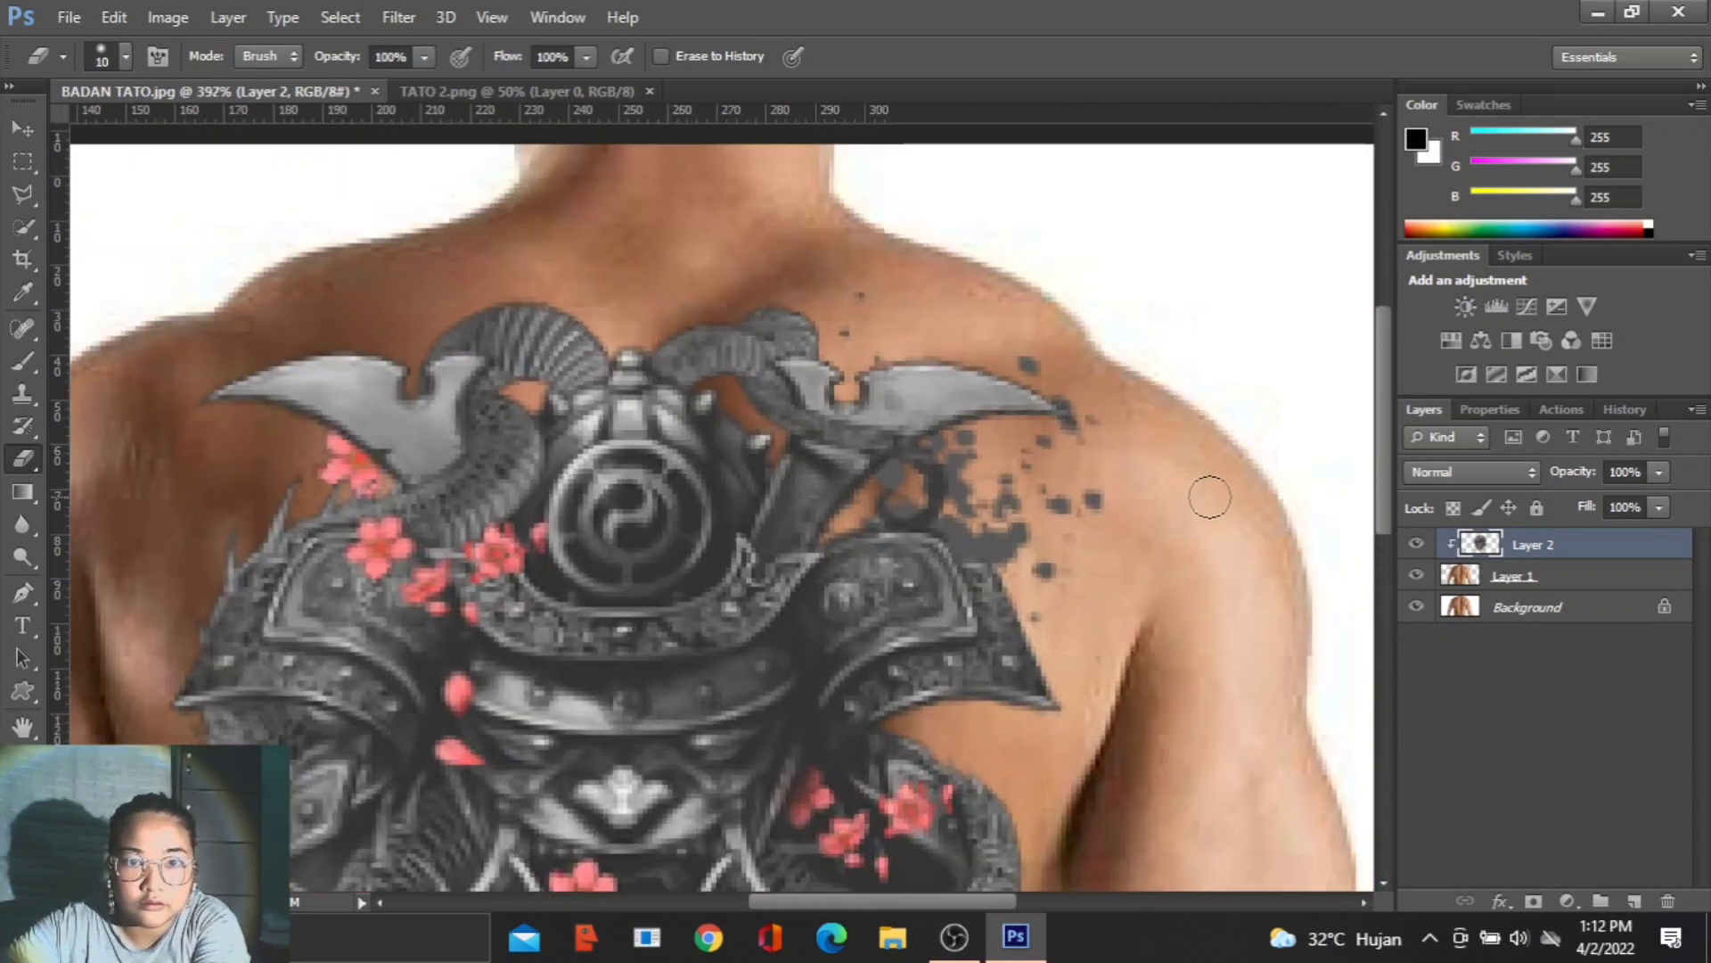
scroll(1209, 498, up, 2)
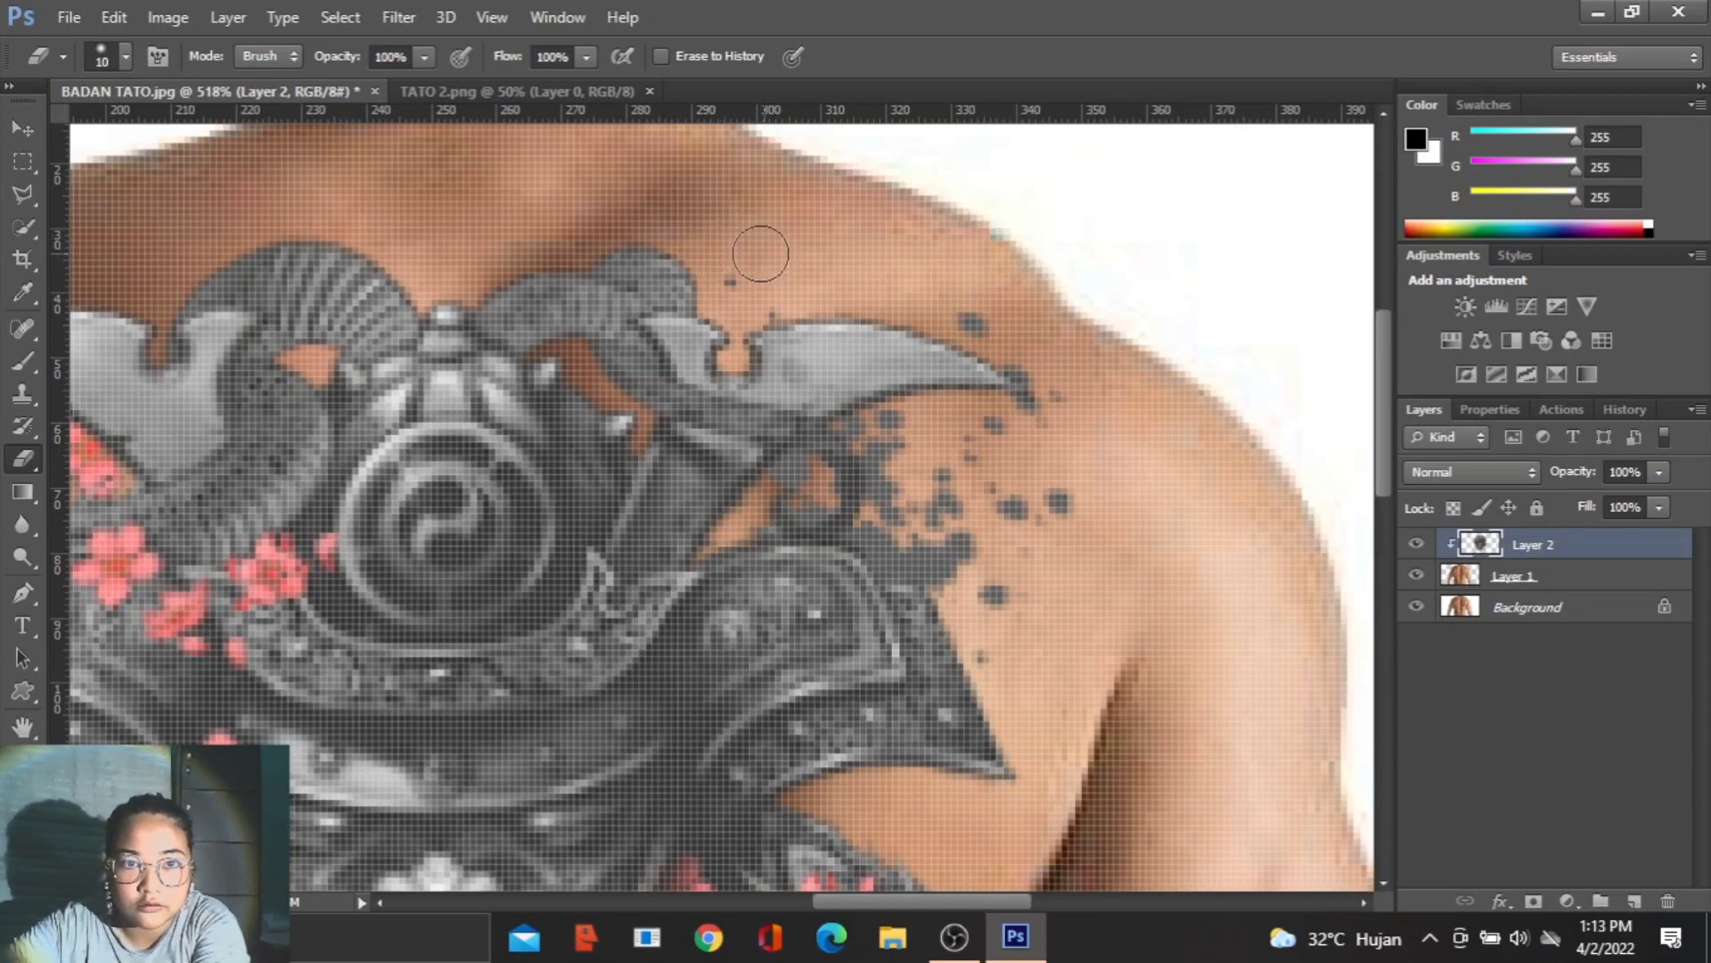
scroll(740, 243, down, 1)
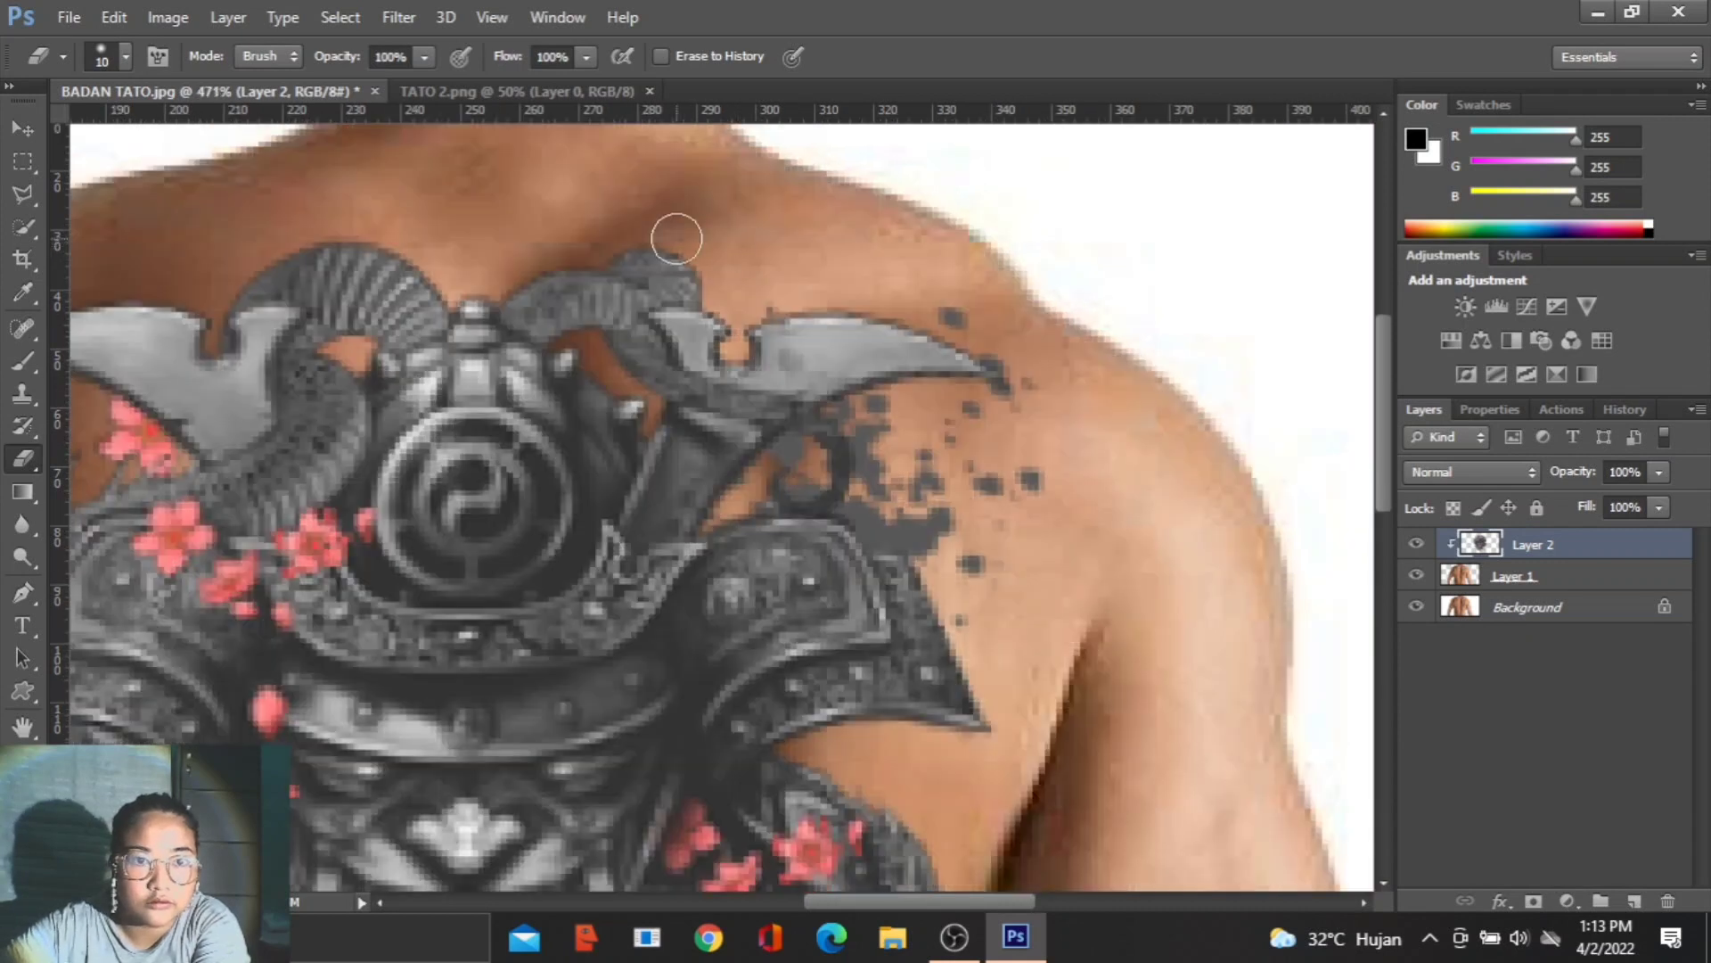
scroll(785, 269, up, 1)
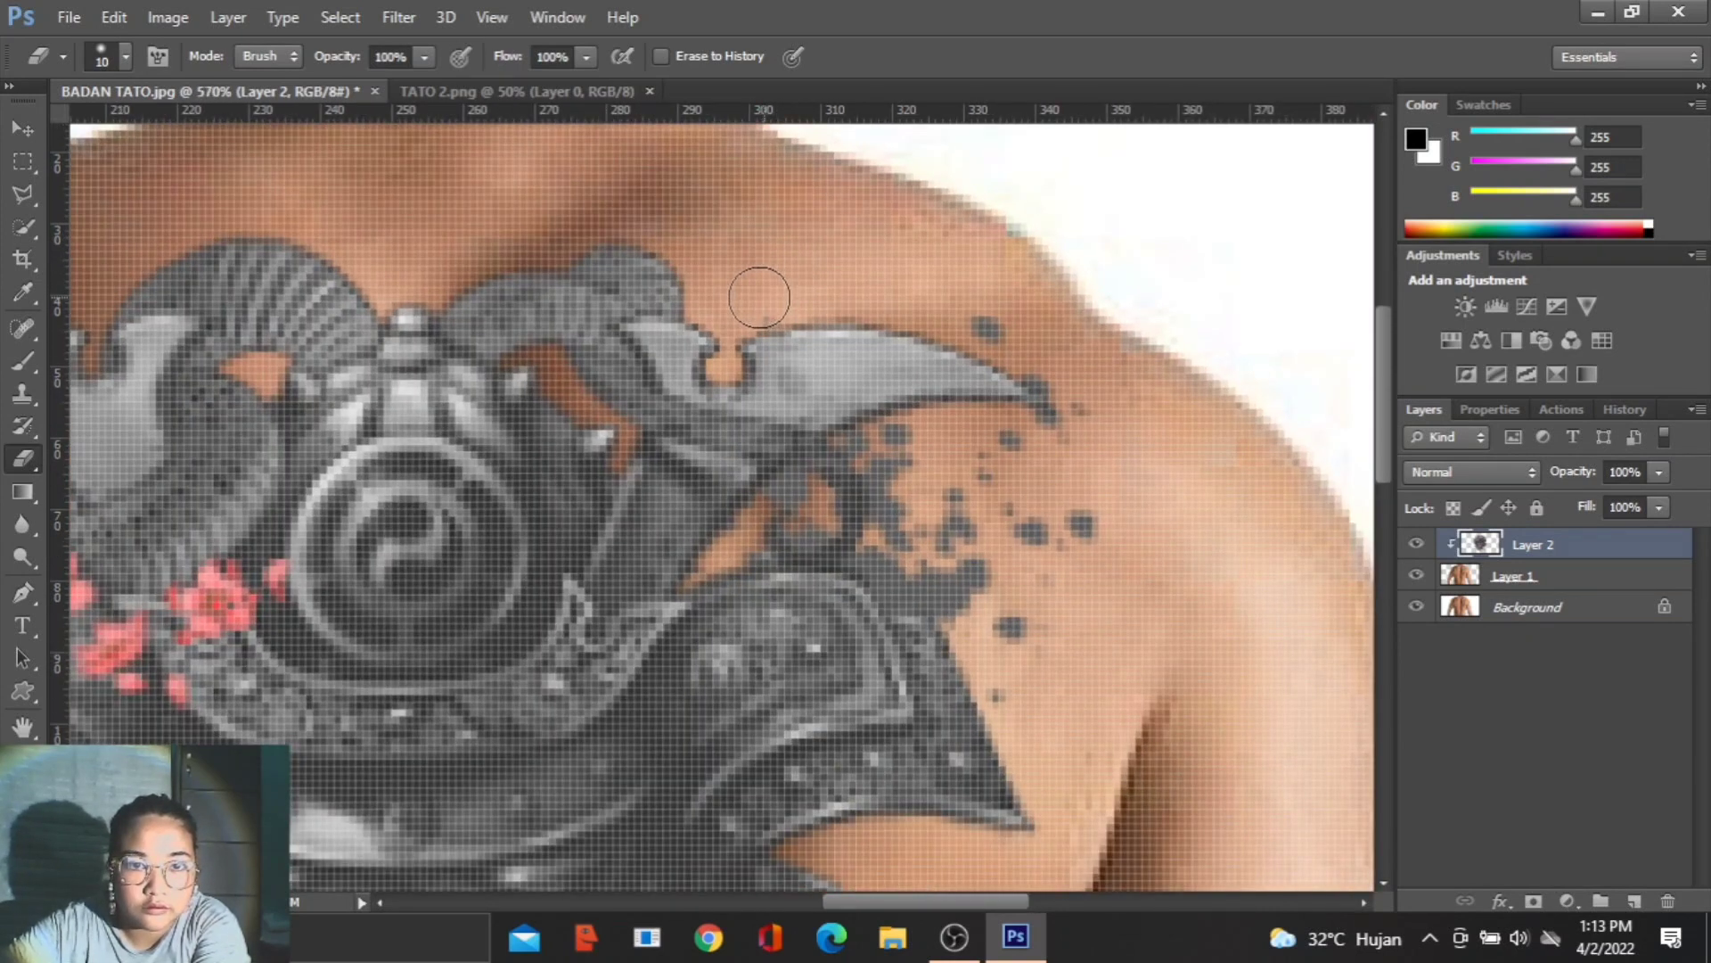
click(982, 307)
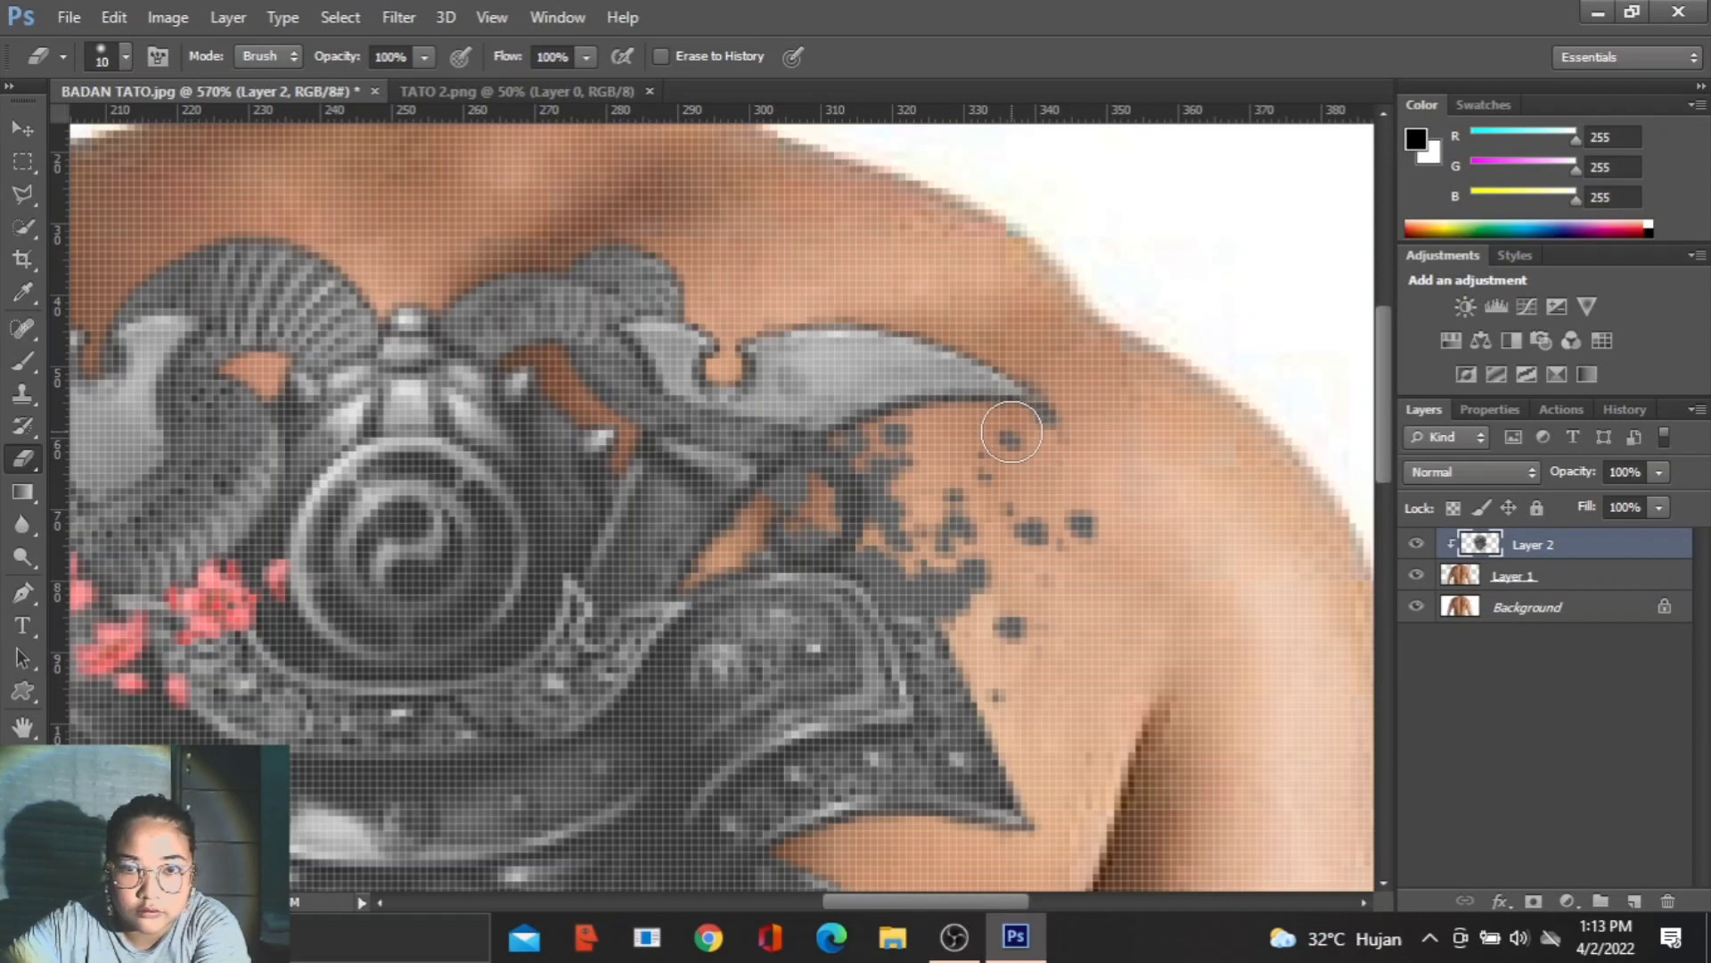
click(1059, 435)
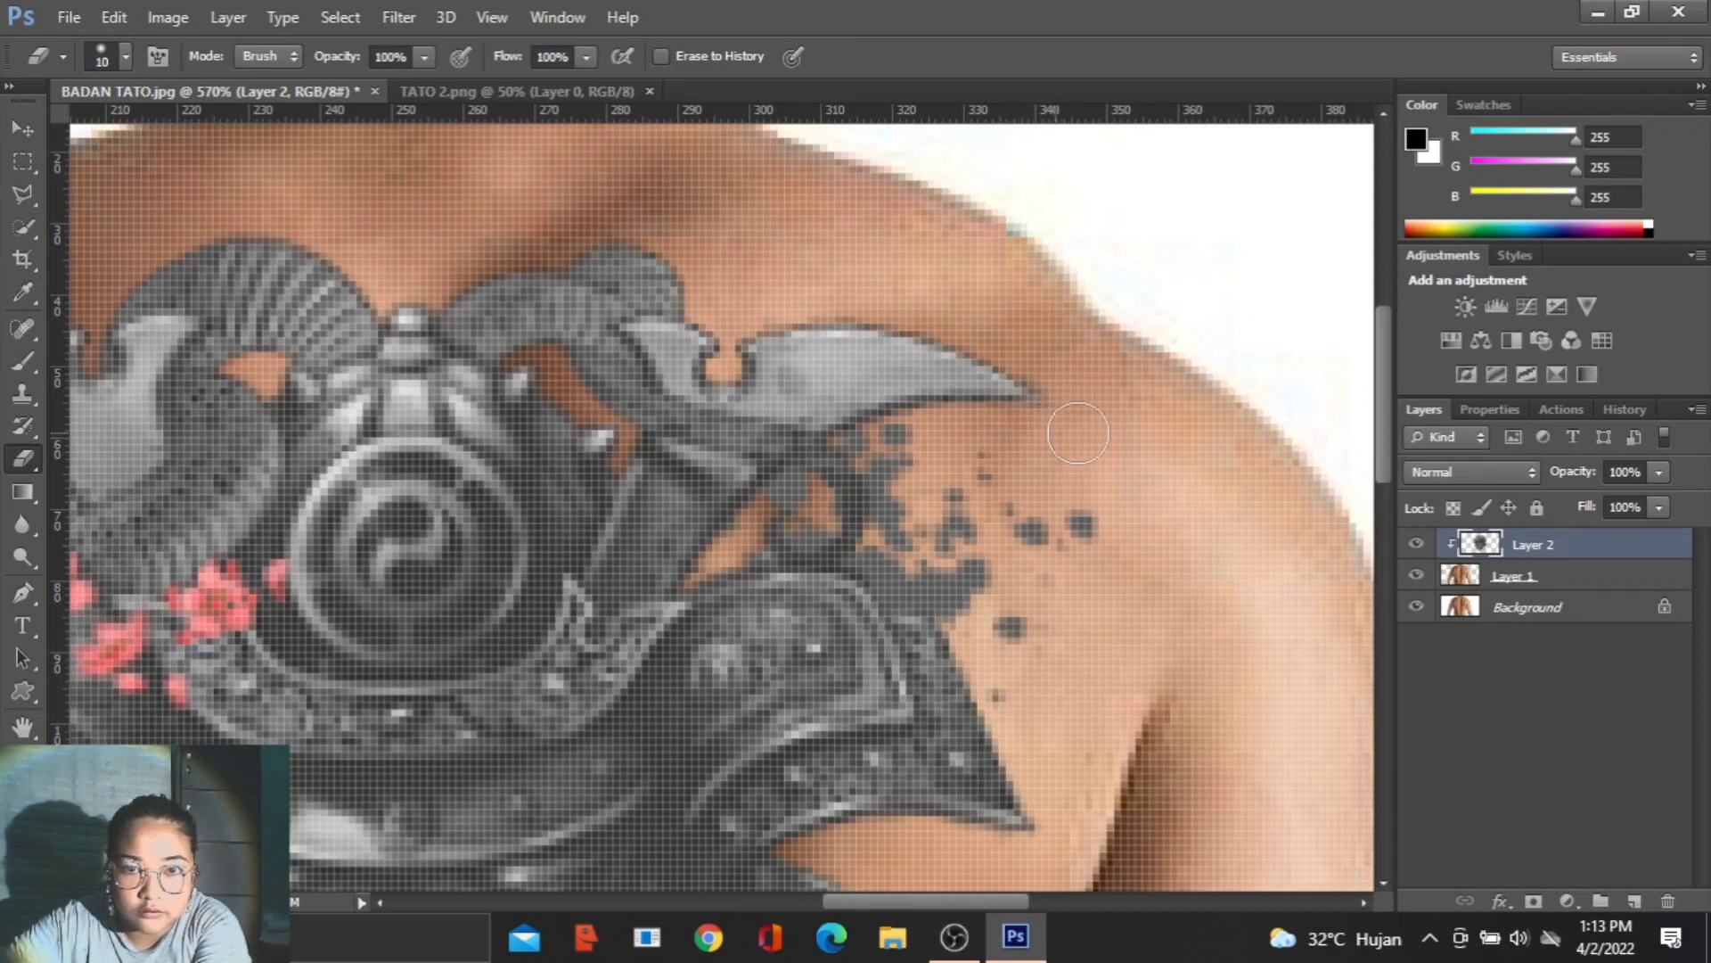
- Erase the outer ink splatter dots on the right shoulder blade beside the armour plate
mouse_move(1102, 521)
mouse_down()
mouse_move(1057, 522)
mouse_move(1045, 557)
mouse_move(1018, 523)
mouse_move(1052, 574)
mouse_move(1033, 624)
mouse_up()
click(1032, 624)
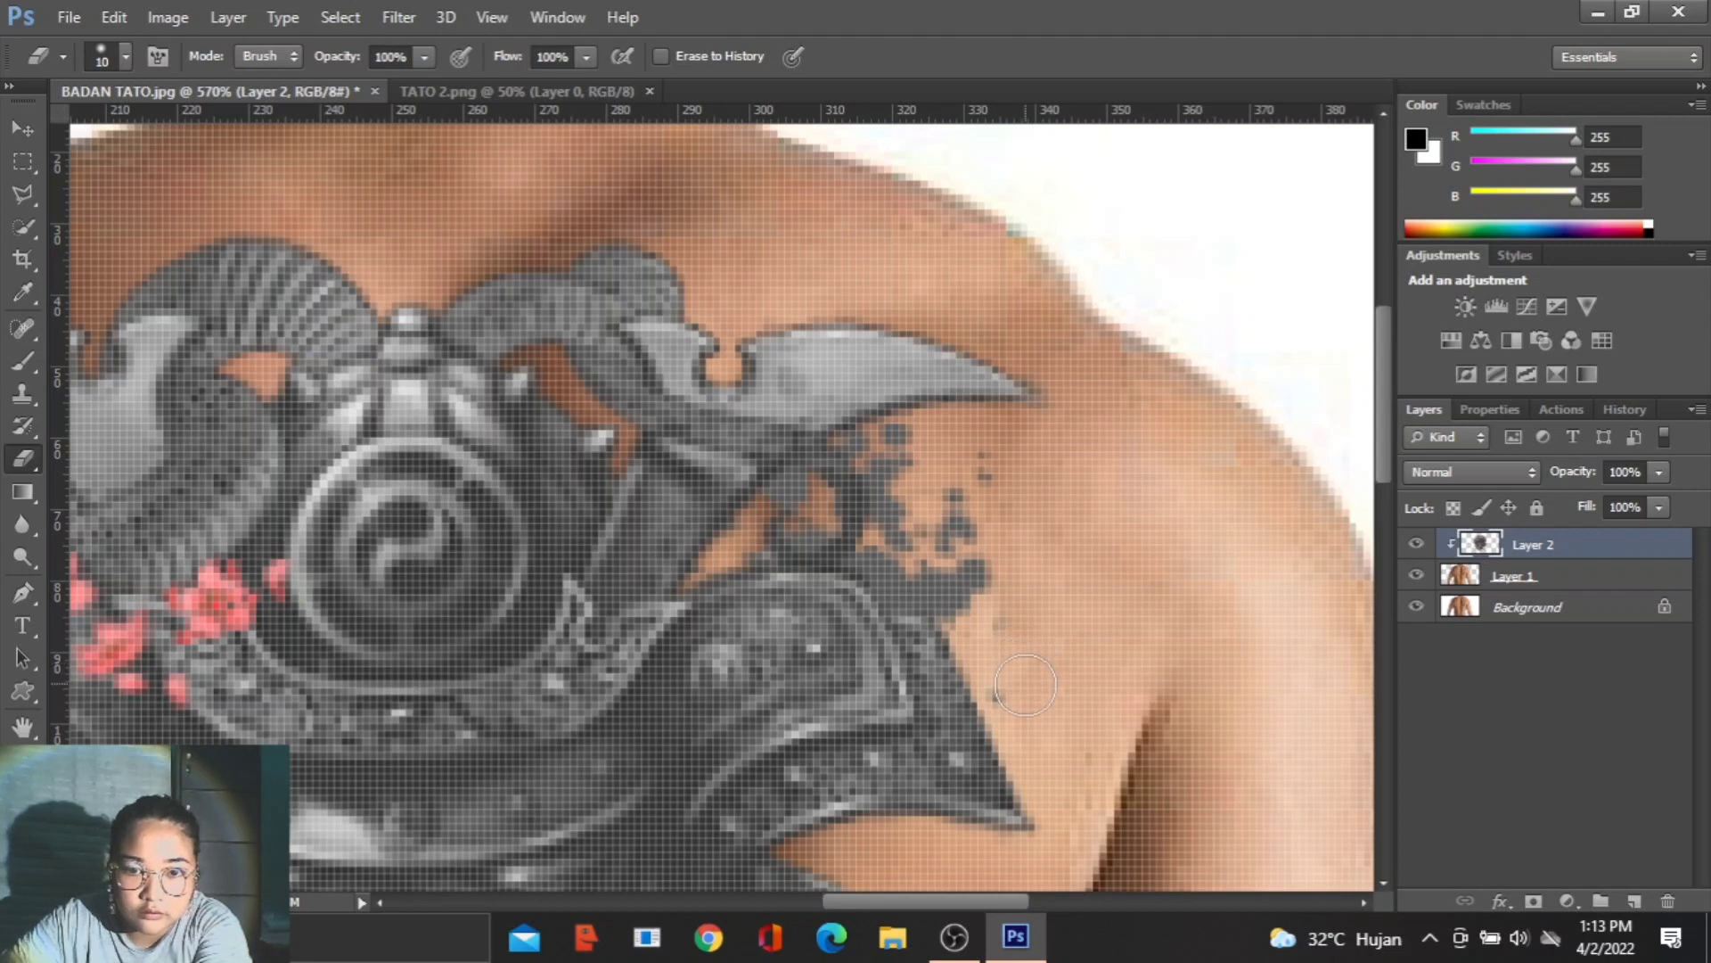
click(1012, 691)
click(989, 612)
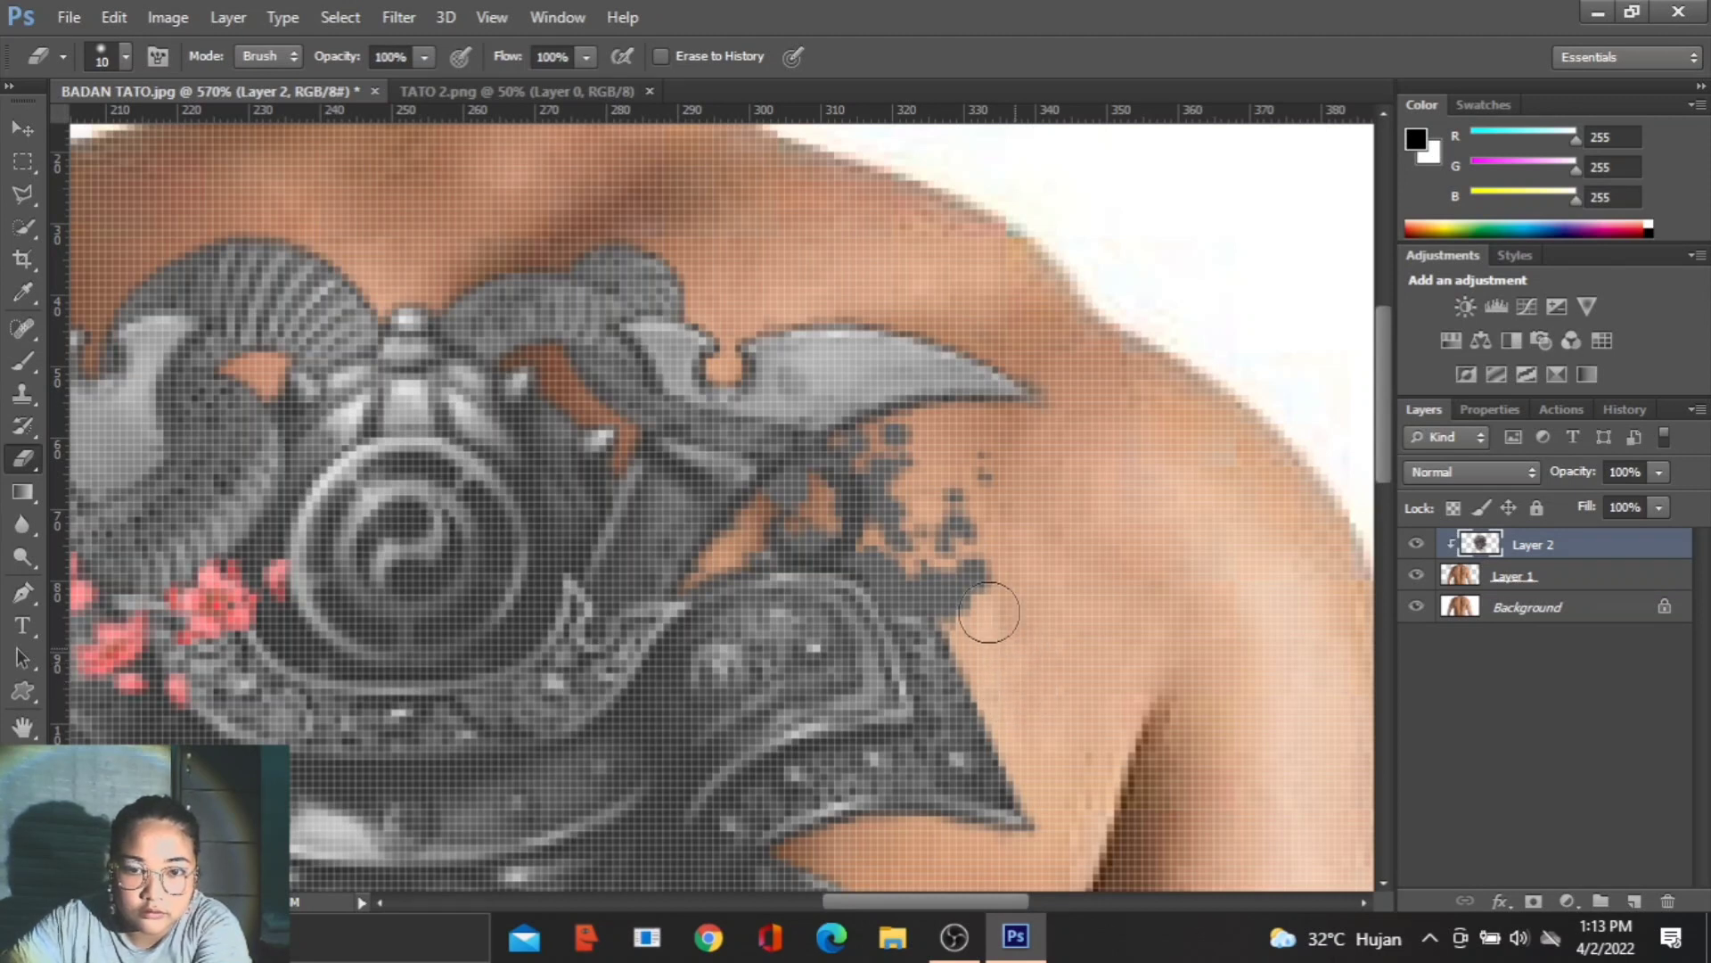
mouse_move(989, 611)
mouse_down()
mouse_move(957, 508)
mouse_move(986, 485)
mouse_up()
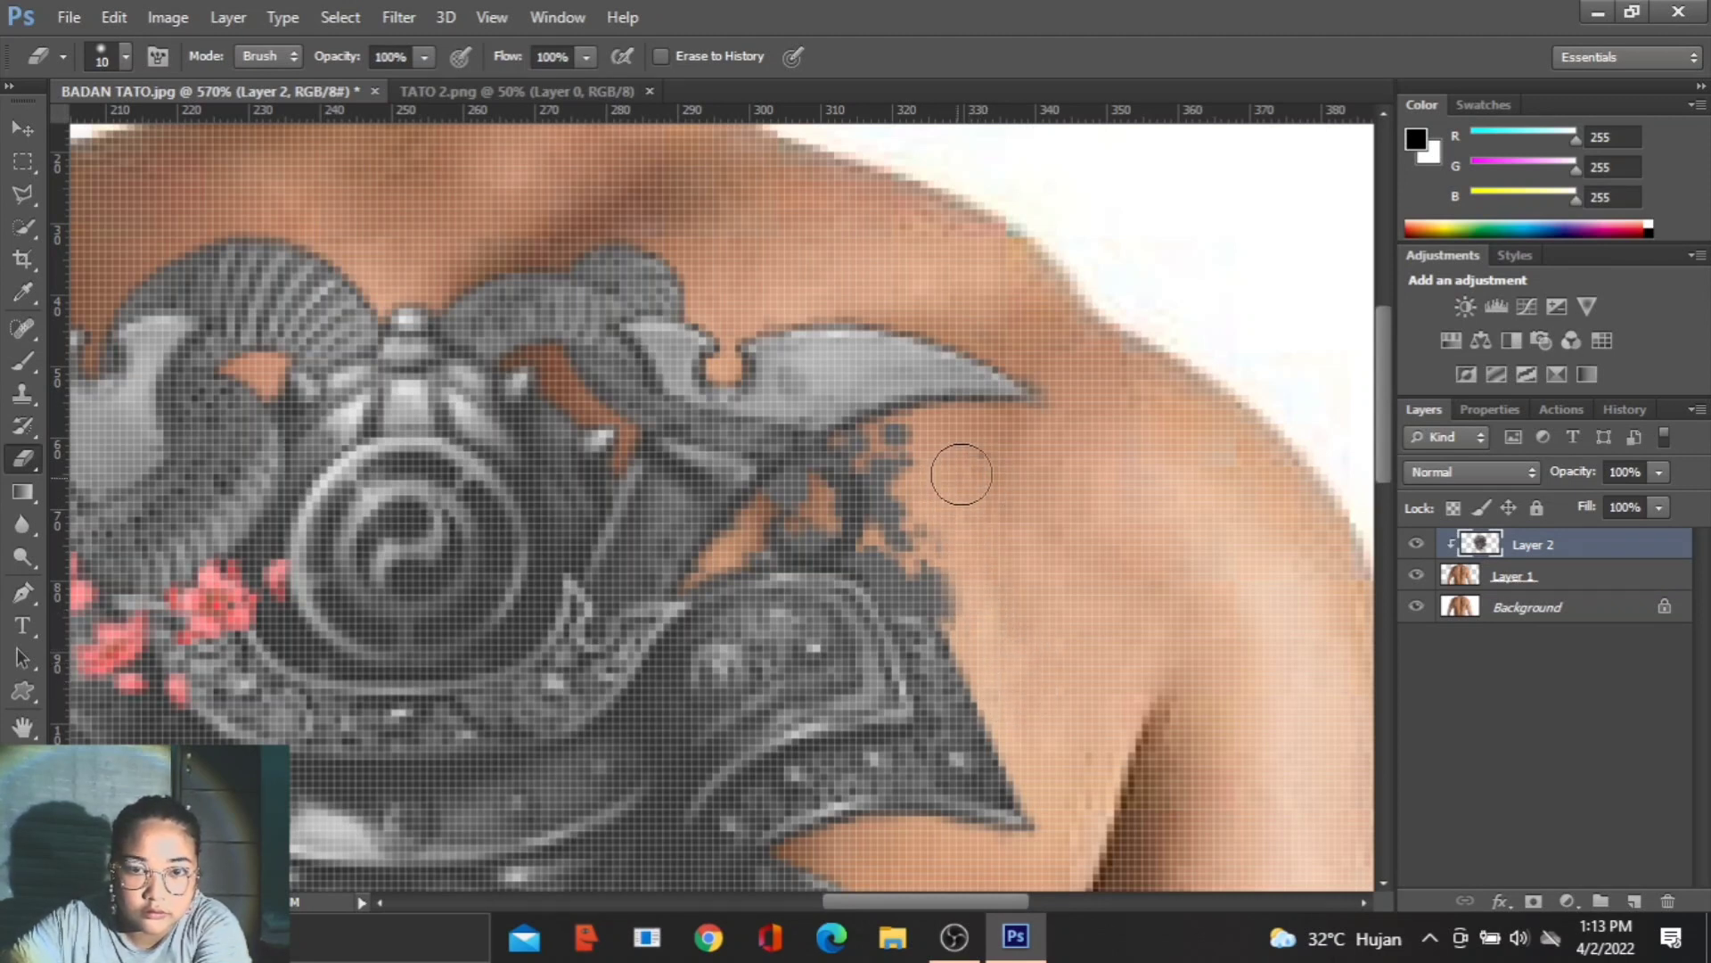
- Erase the dense splatter between the right horn and the shoulder armour, following the underside of the horn
scroll(951, 470, up, 2)
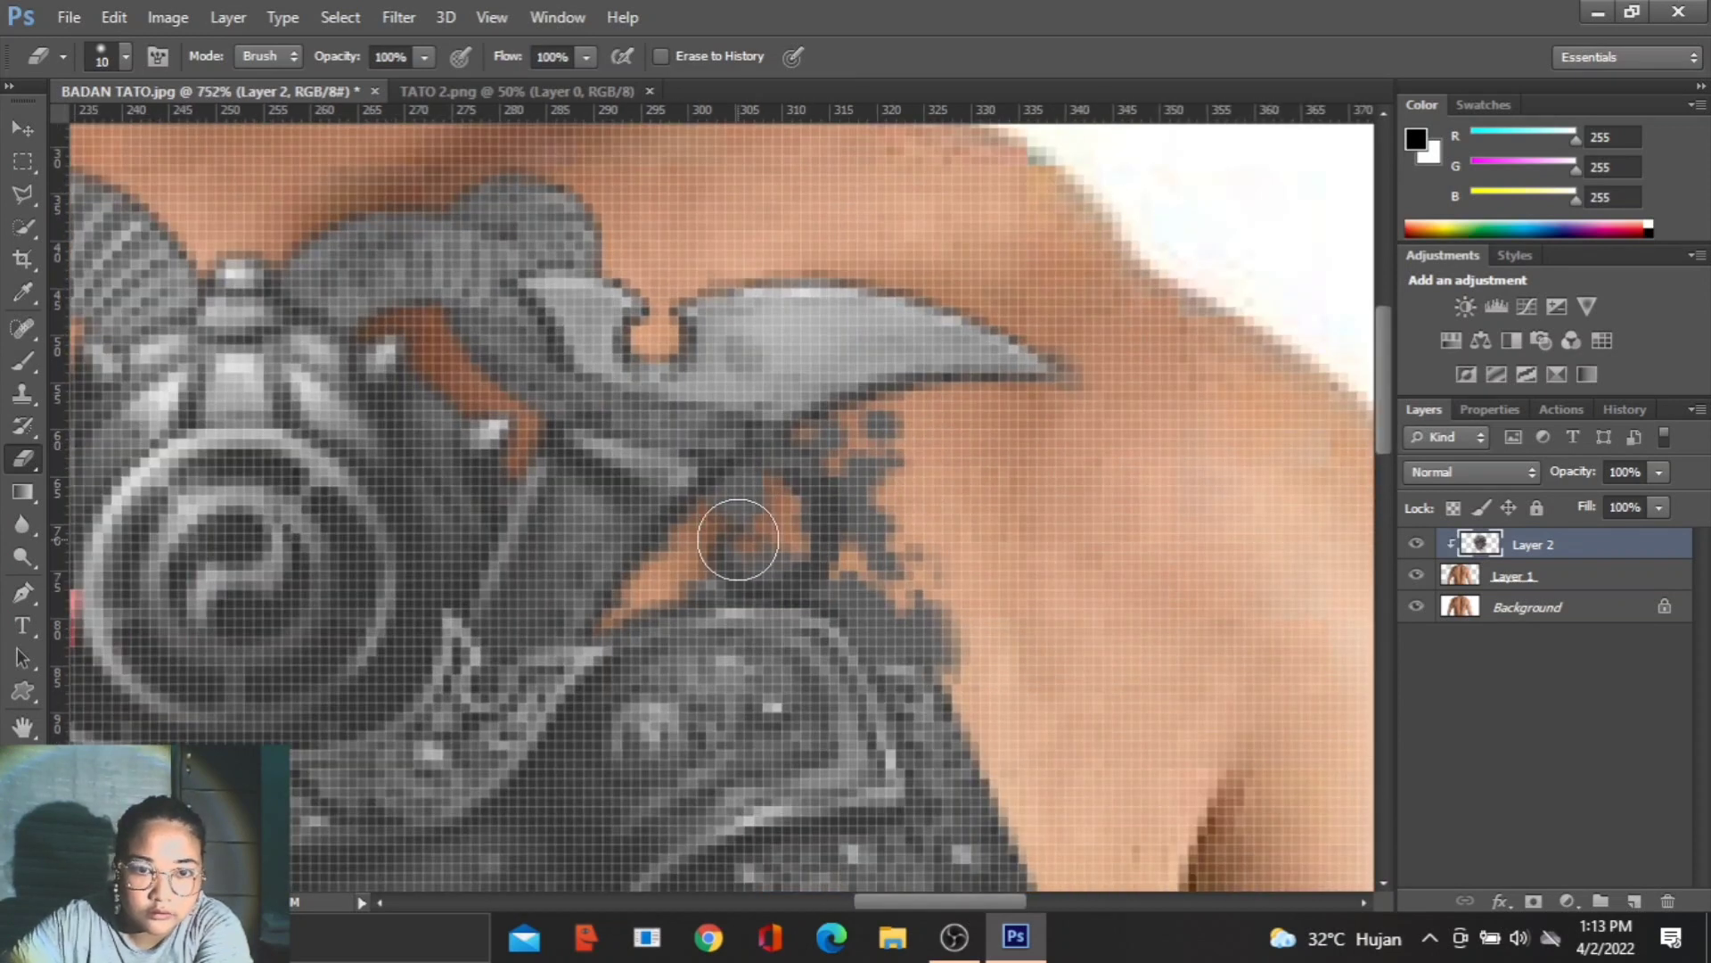
mouse_move(730, 535)
mouse_down()
mouse_move(749, 500)
mouse_move(833, 485)
mouse_move(865, 559)
mouse_move(909, 606)
mouse_move(935, 596)
mouse_move(959, 668)
mouse_move(969, 639)
mouse_move(947, 596)
mouse_up()
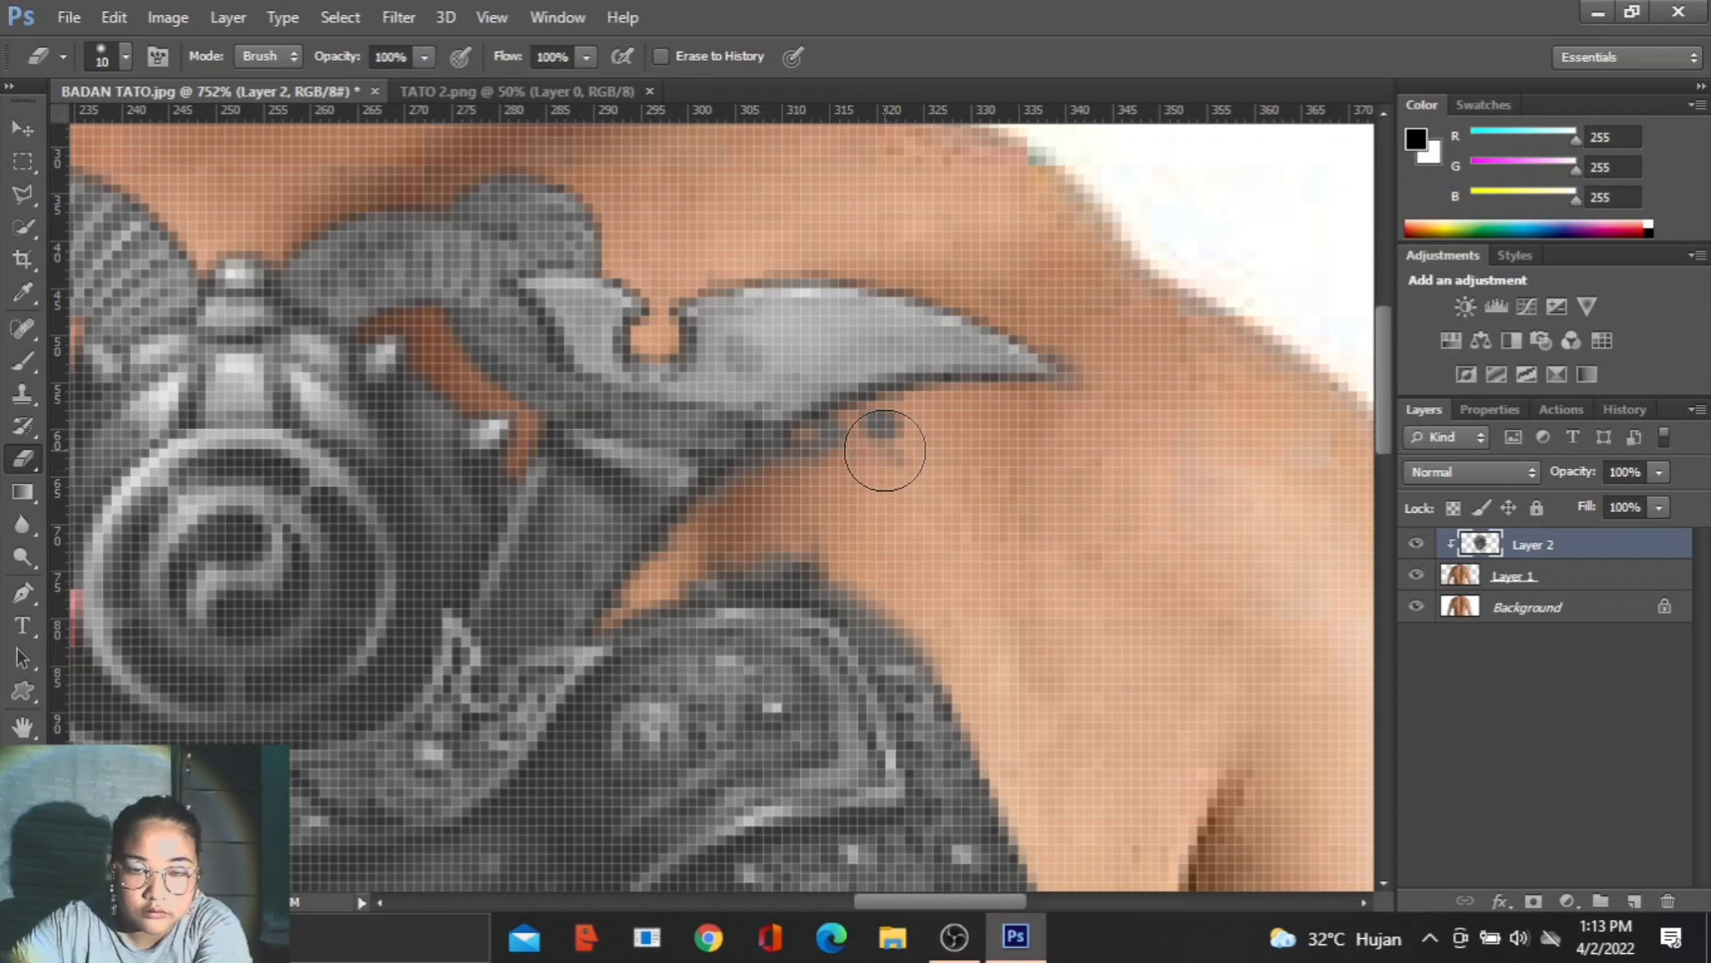
drag(895, 441, 791, 485)
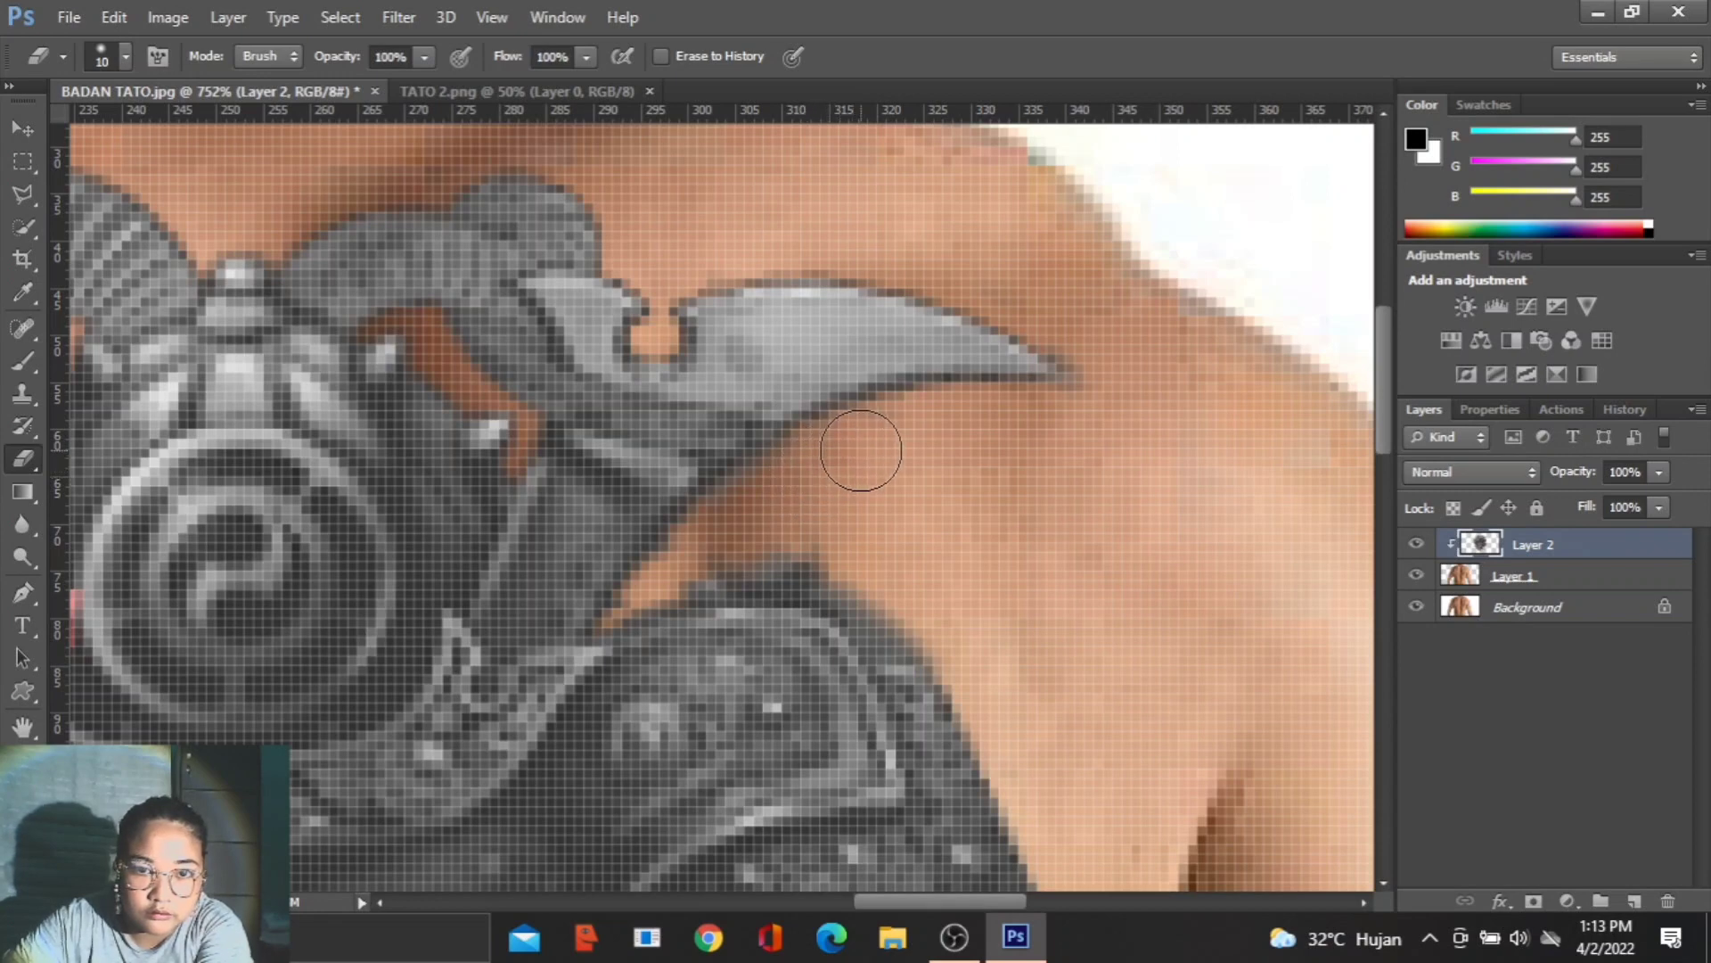
- Clean the leftover smudge along the upper edge of the right shoulder armour, reducing the Eraser size down to 1
scroll(794, 533, up, 1)
scroll(793, 533, up, 1)
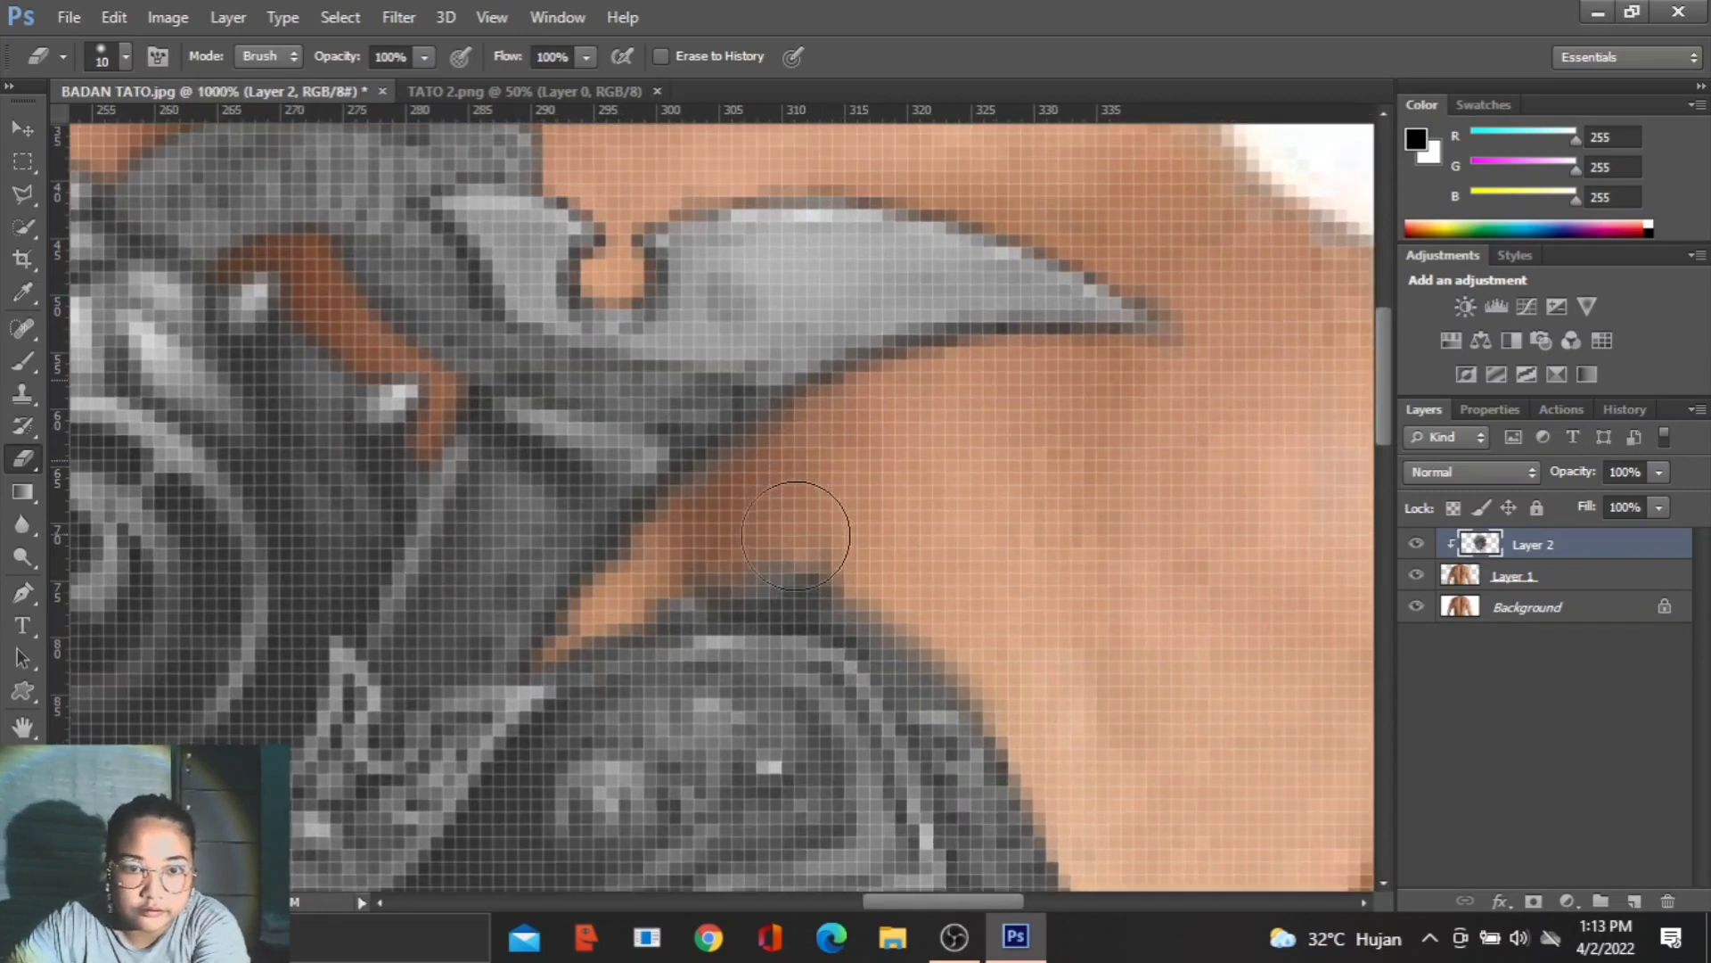
key(bracketleft)
key(bracketleft)
key(bracketleft)
key(bracketleft)
key(bracketleft)
key(bracketleft)
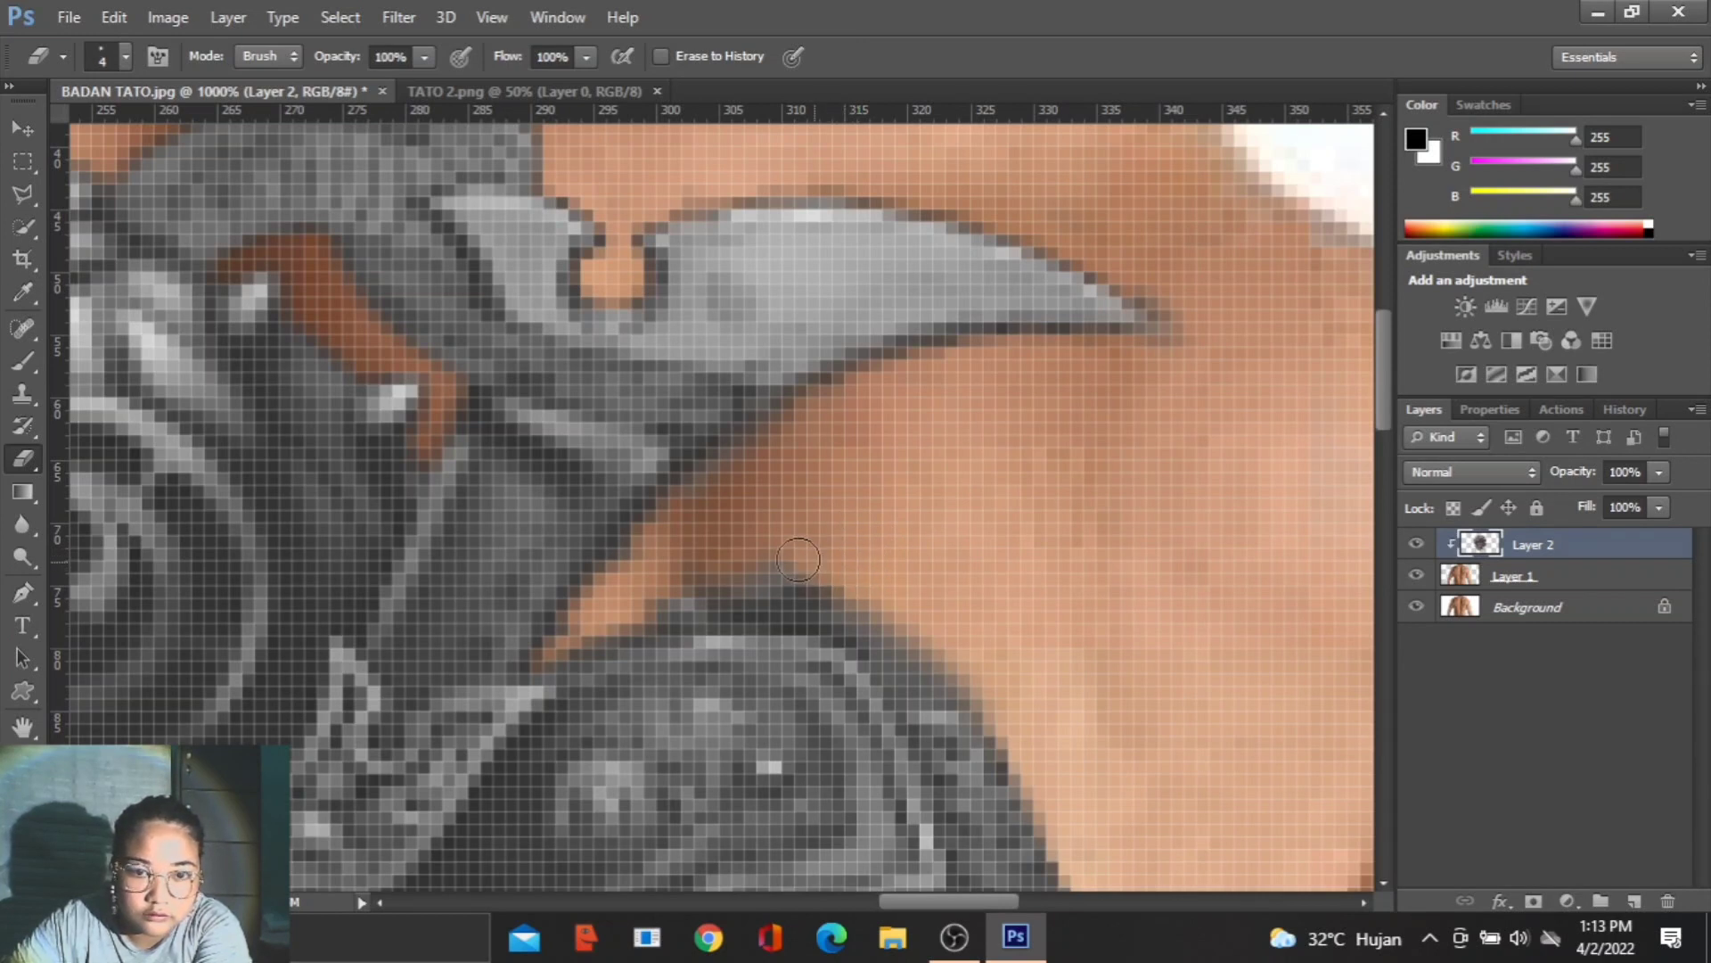
key(bracketleft)
key(bracketleft)
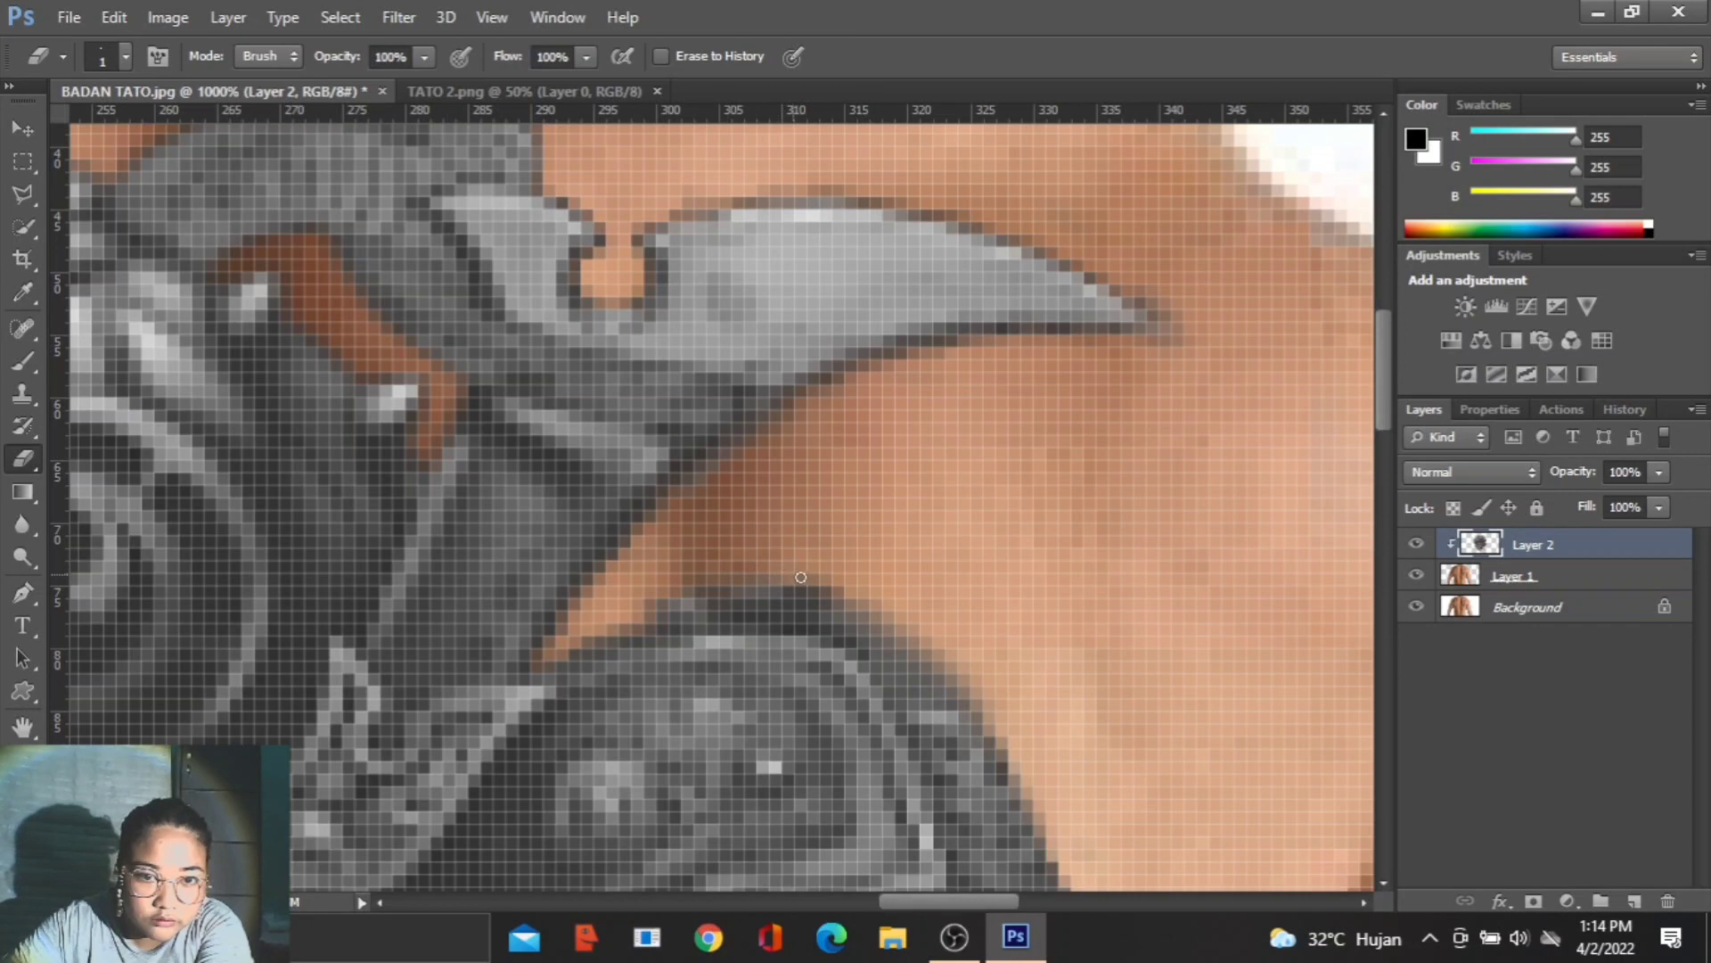
scroll(975, 620, down, 6)
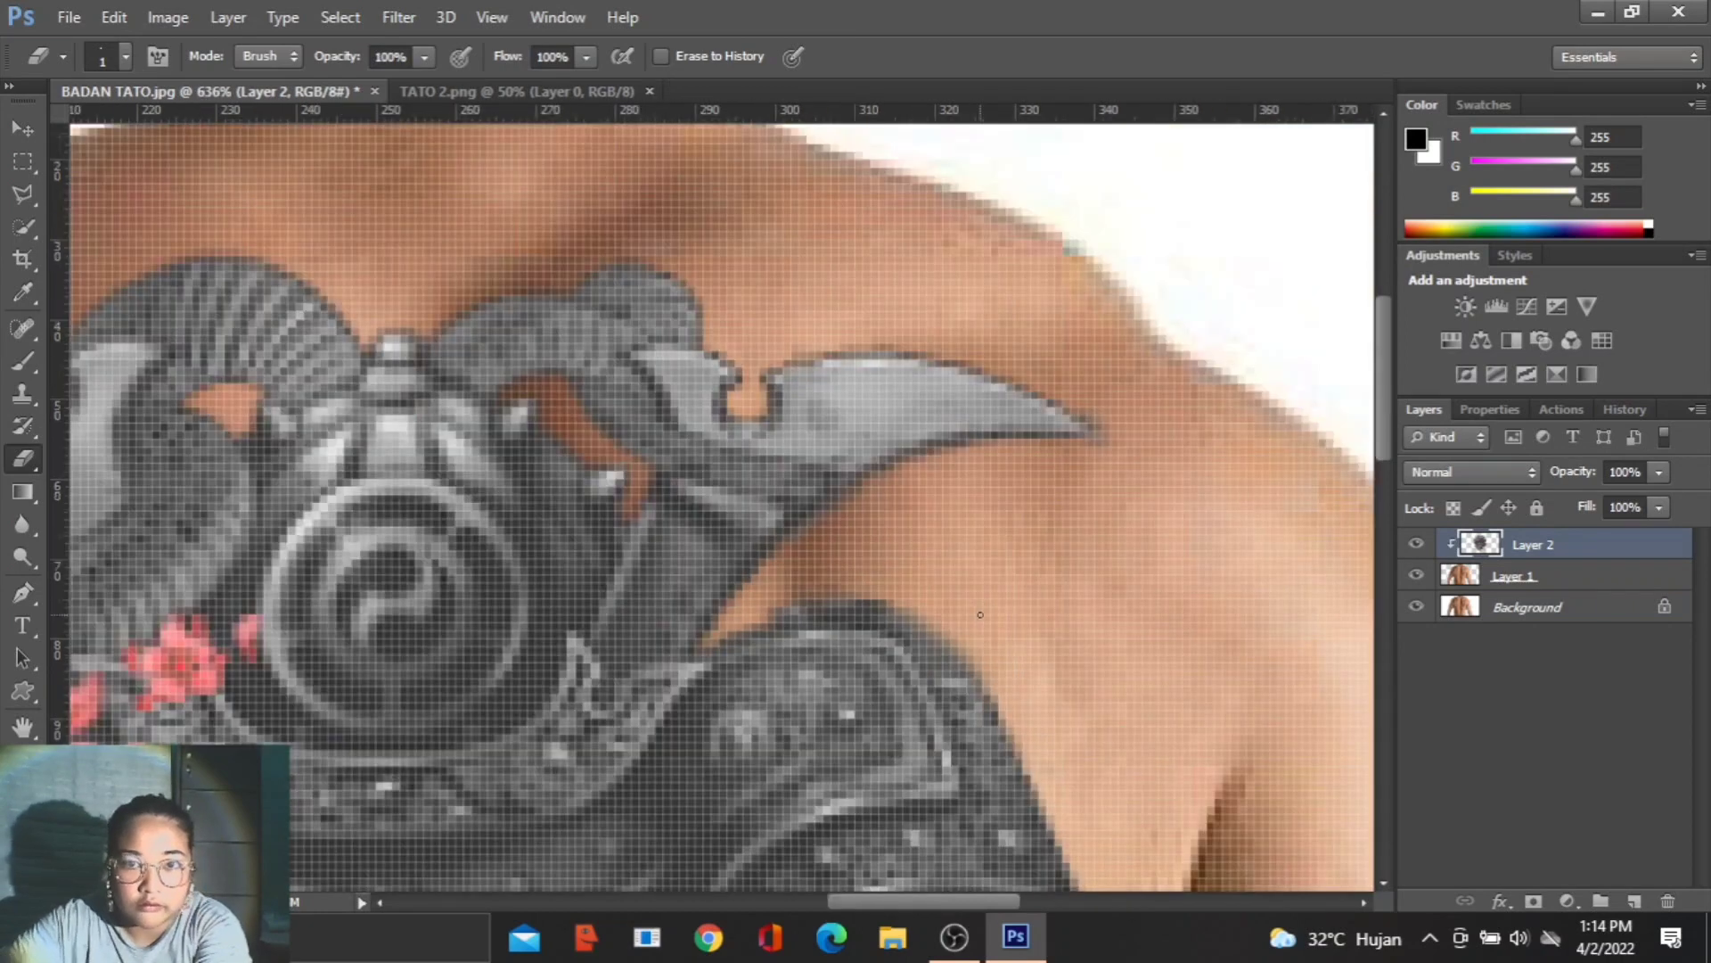
scroll(310, 833, down, 1)
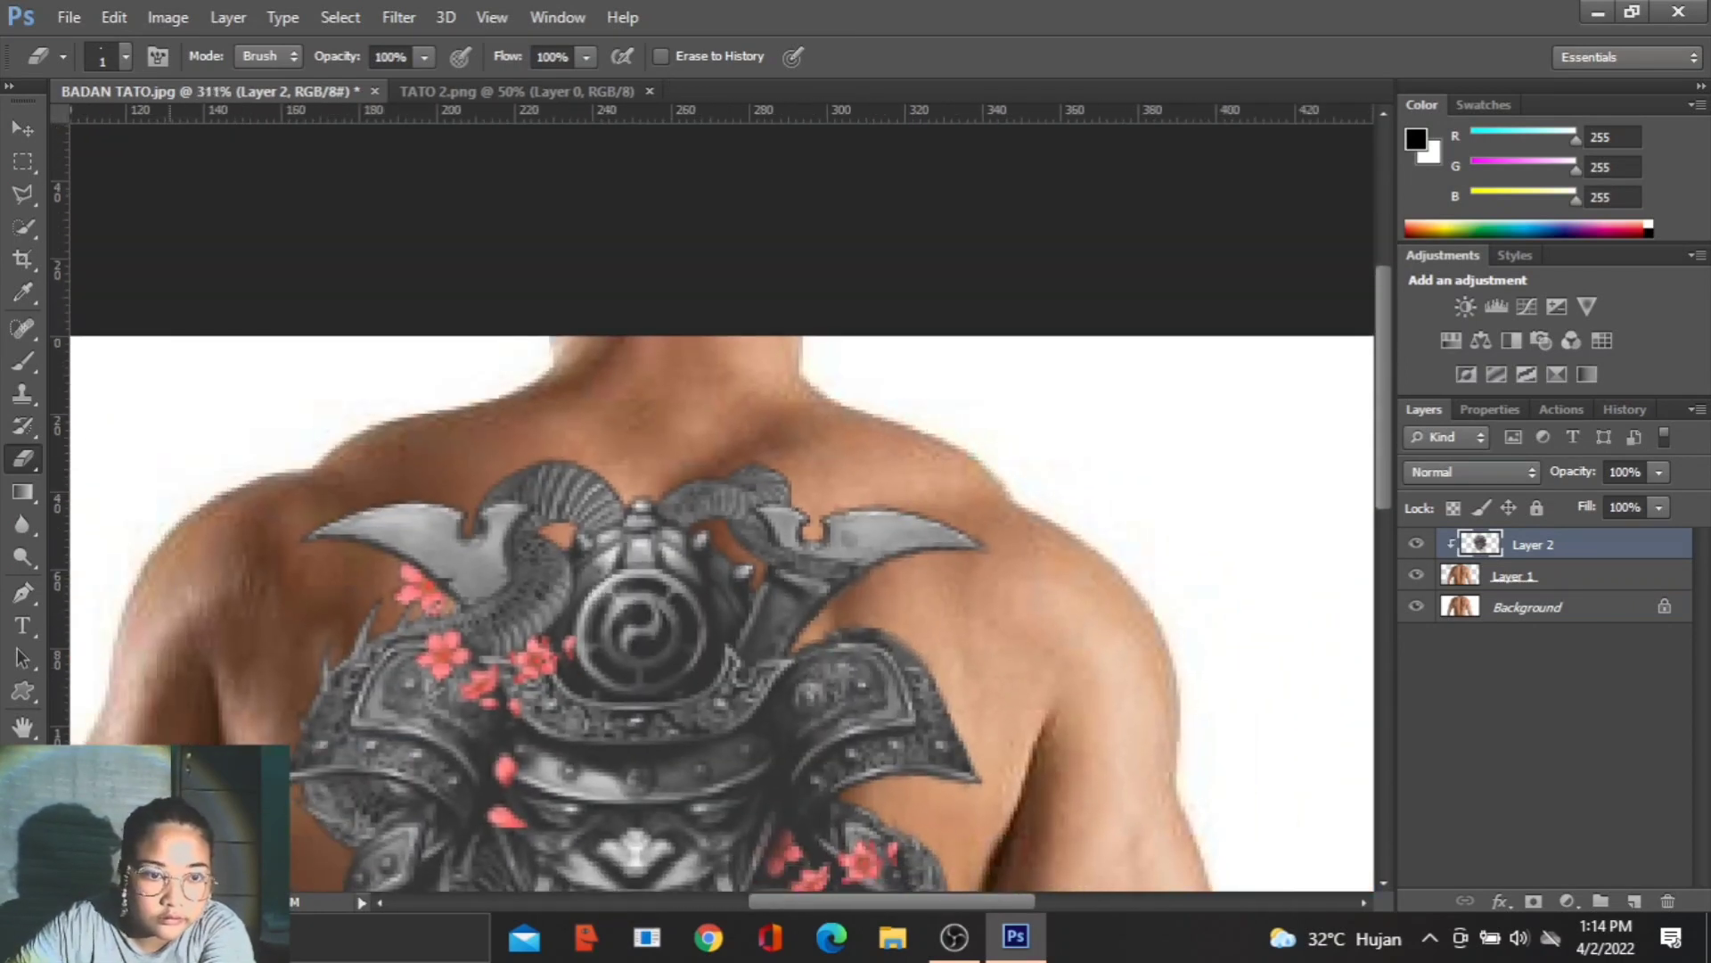
drag(1384, 370, 1379, 526)
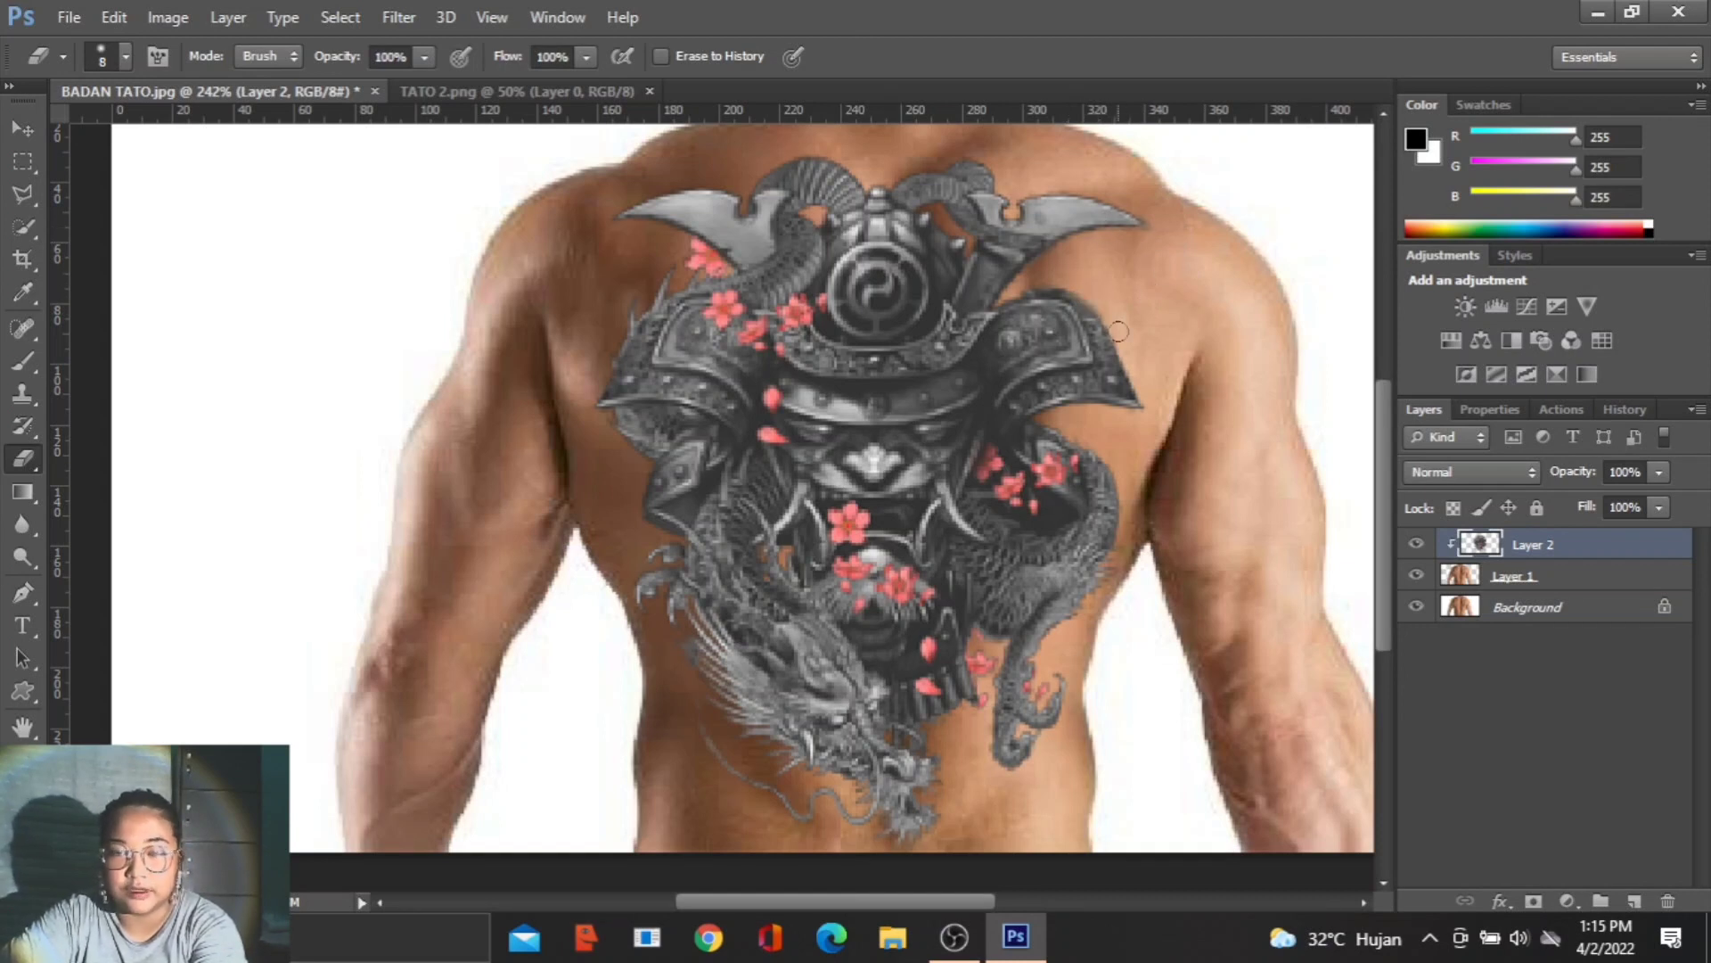
- Set the tattoo layer's blend mode to Overlay and duplicate the layer
click(1480, 469)
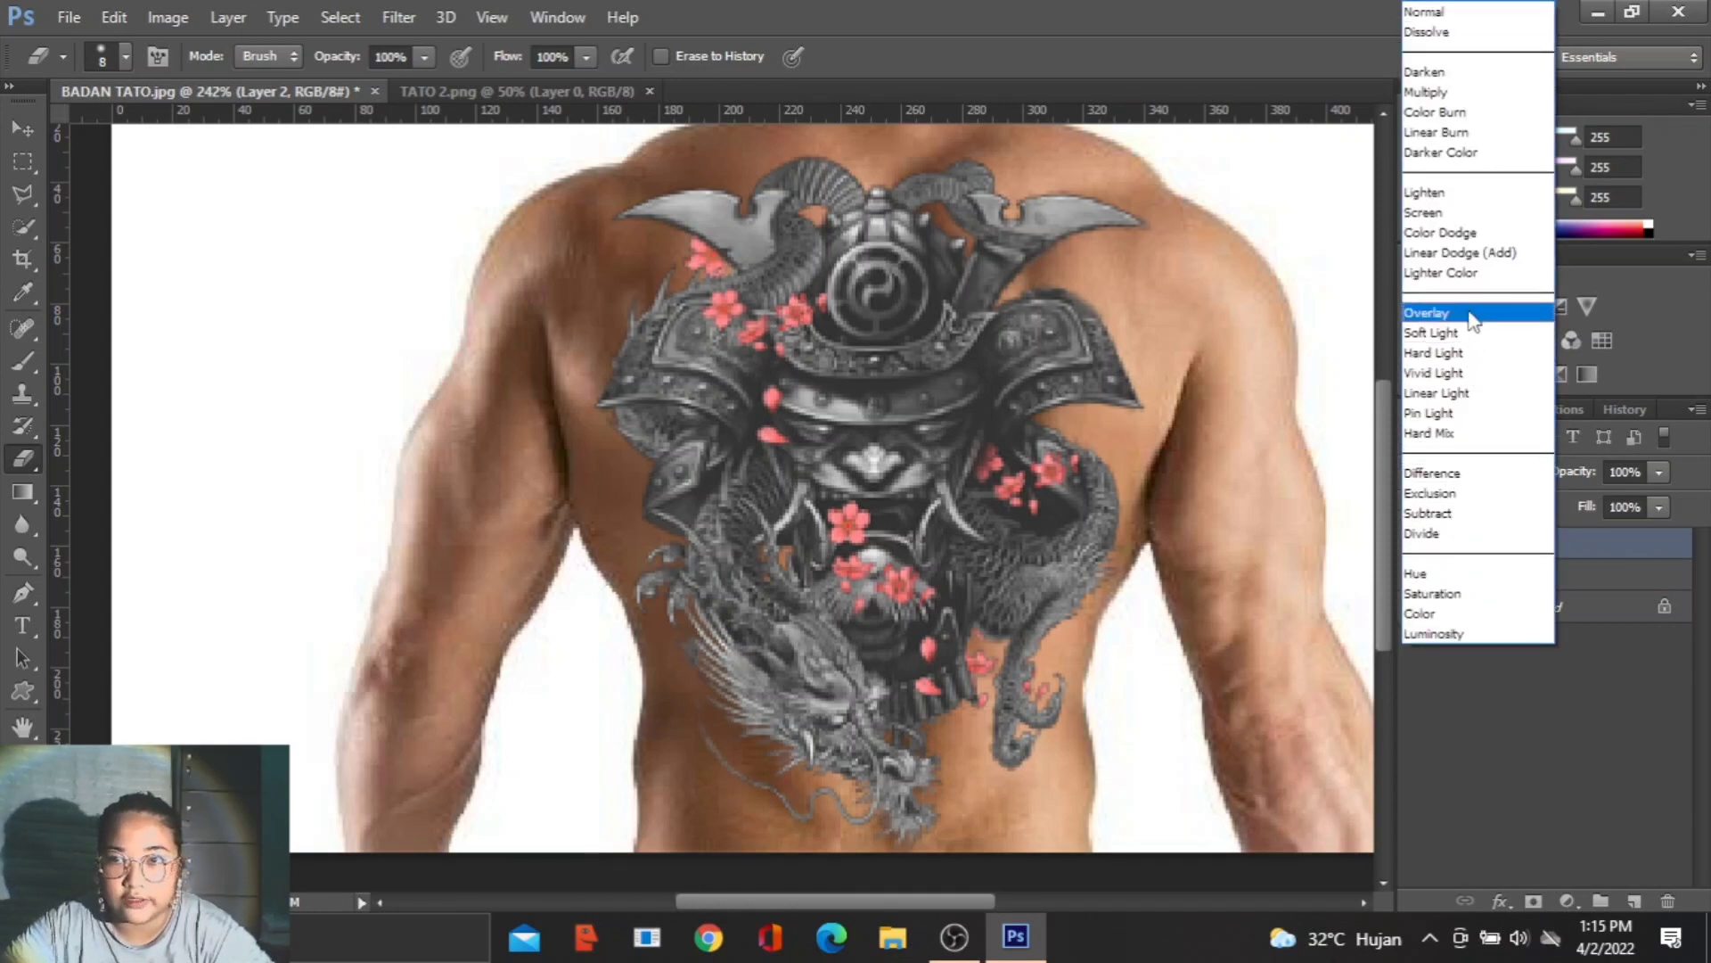
click(1435, 311)
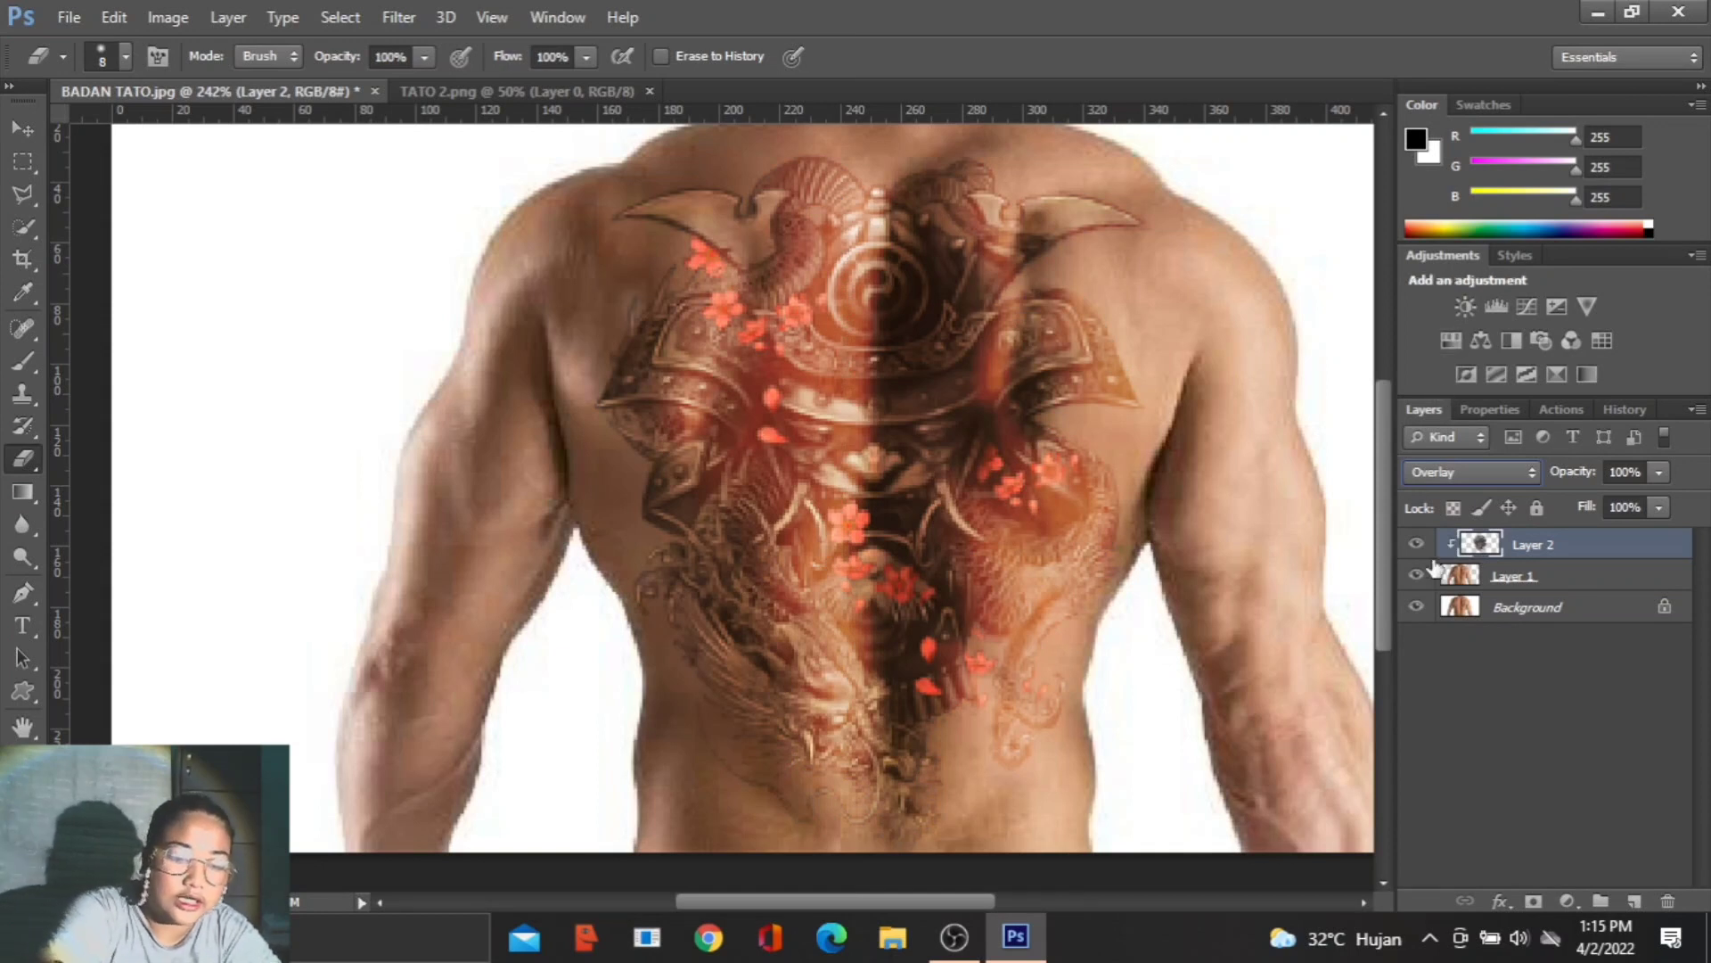
key(ctrl+j)
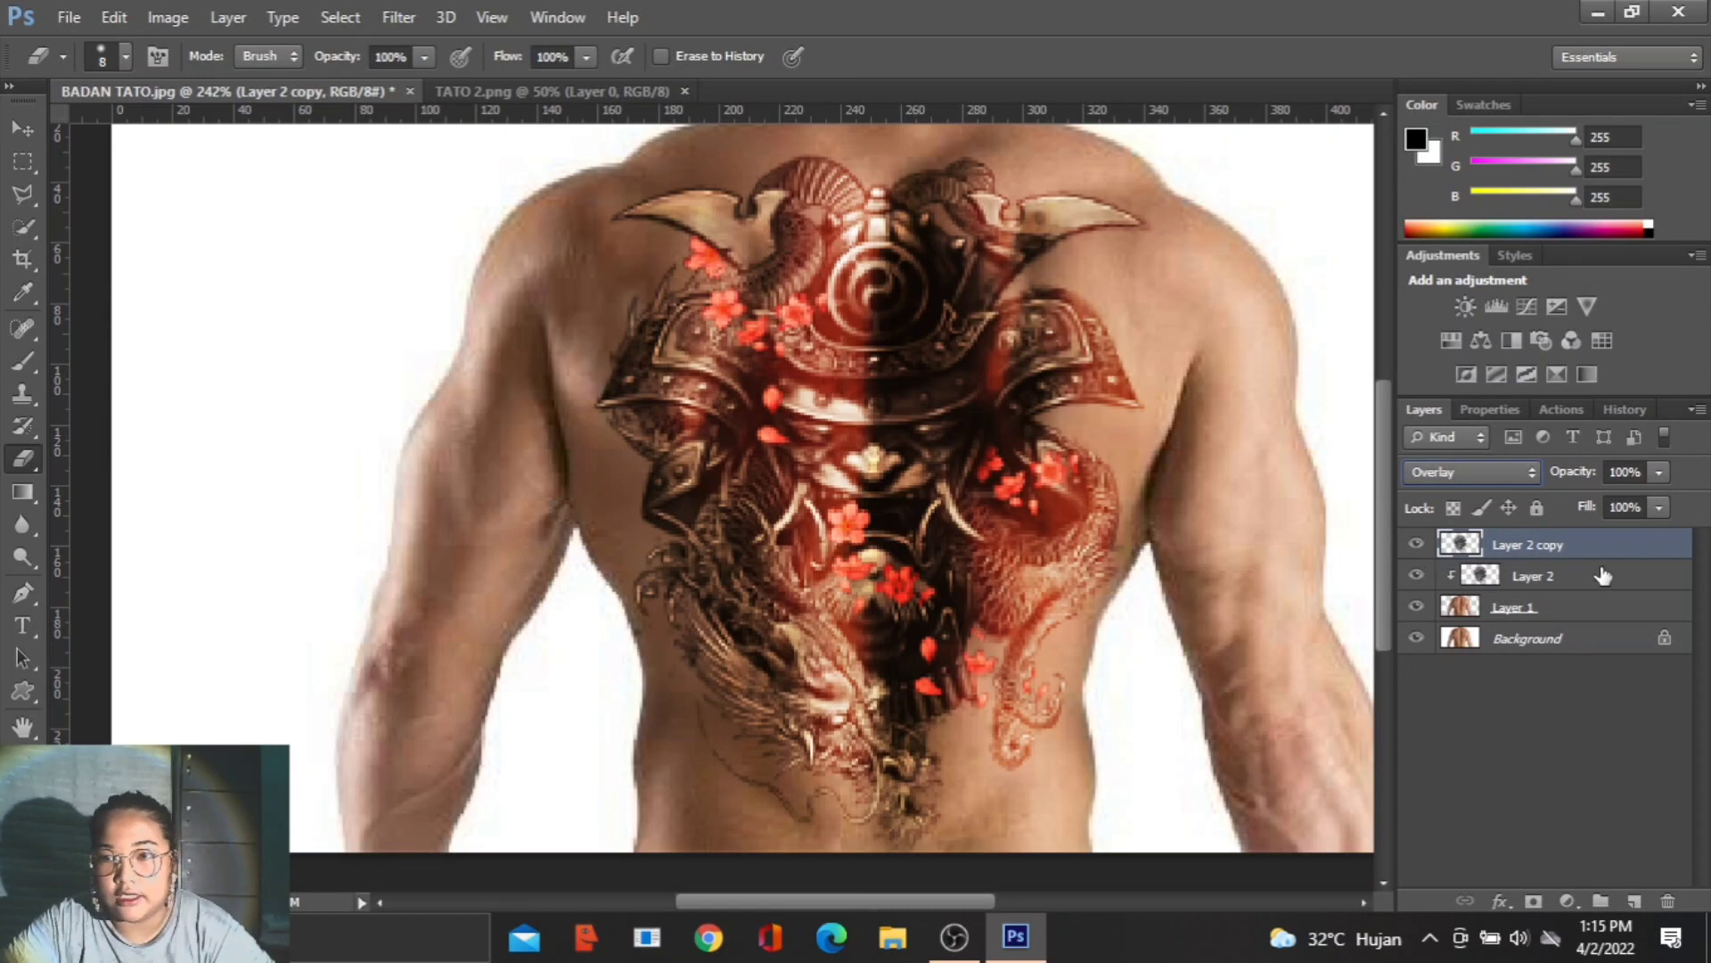
- Set the duplicated tattoo layer's blend mode to Saturation
key(ctrl+minus)
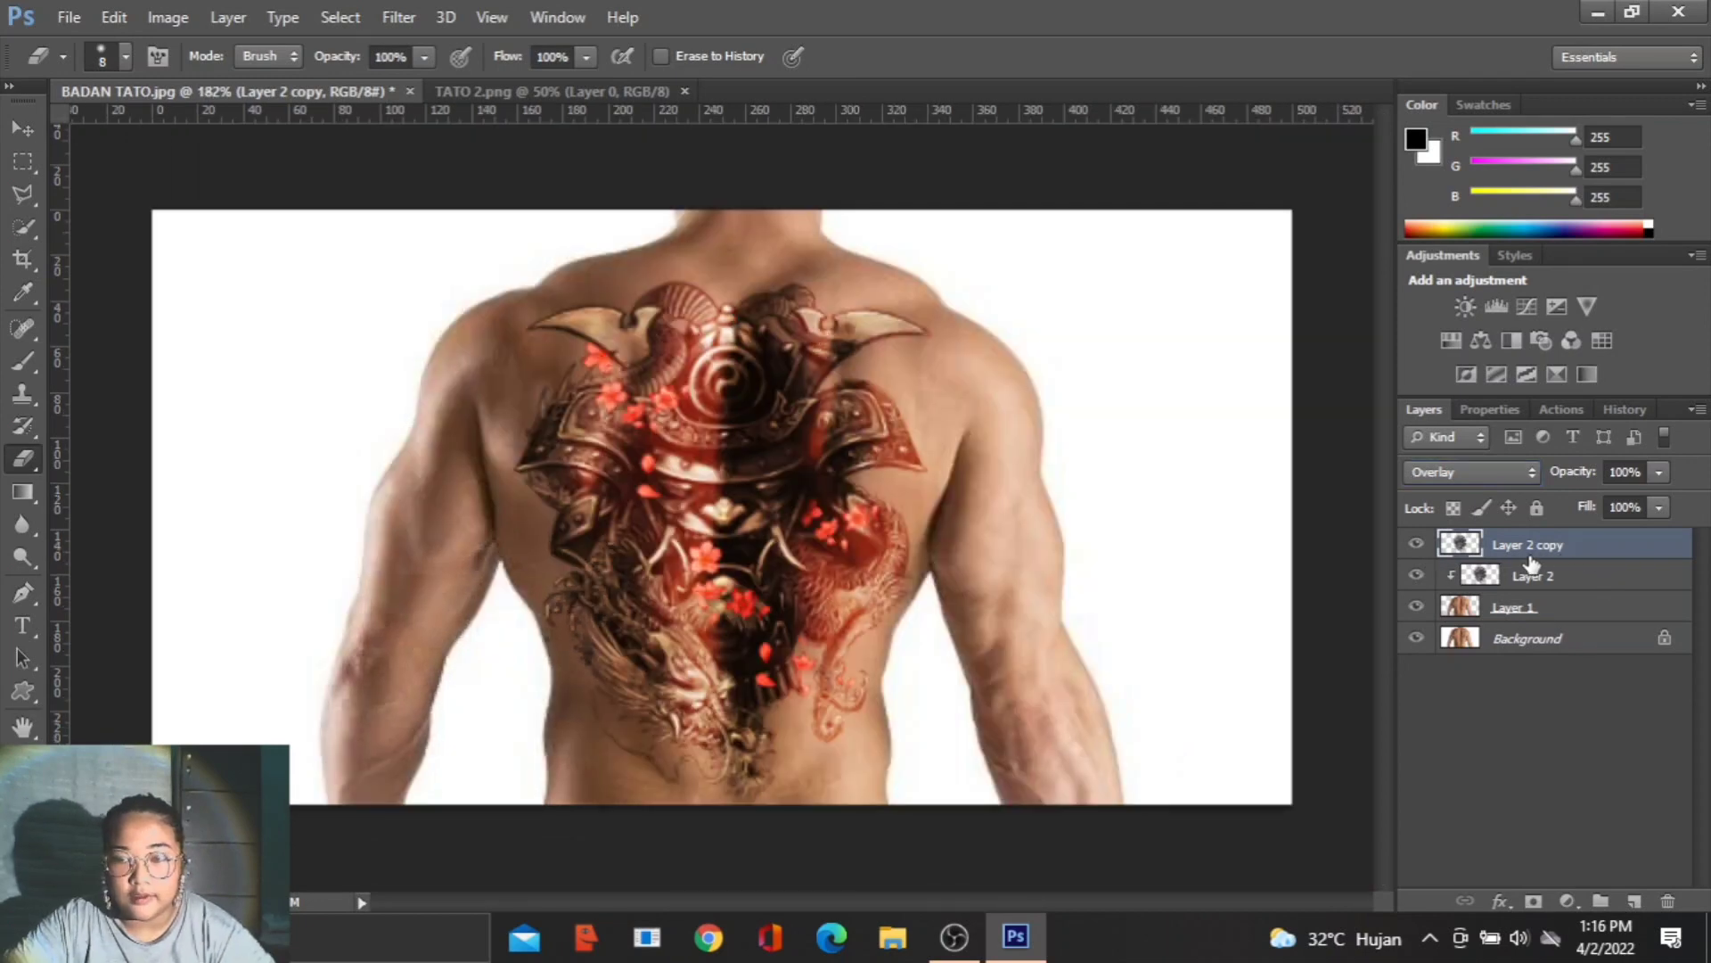
click(1487, 473)
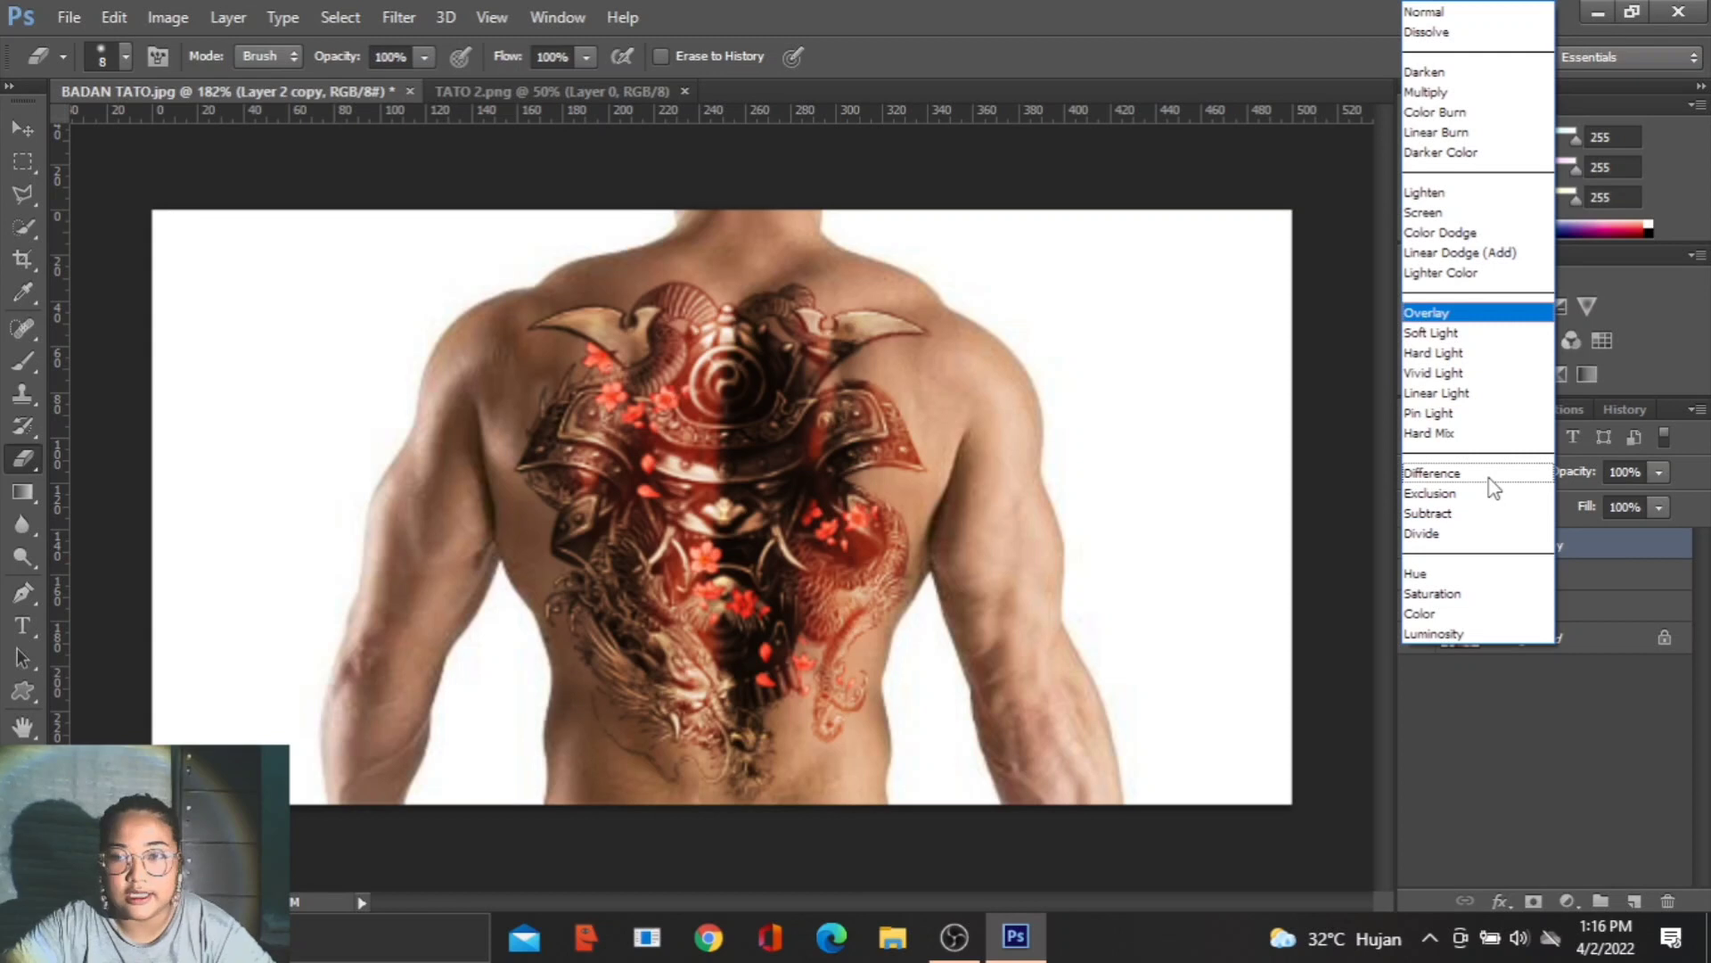
click(1483, 596)
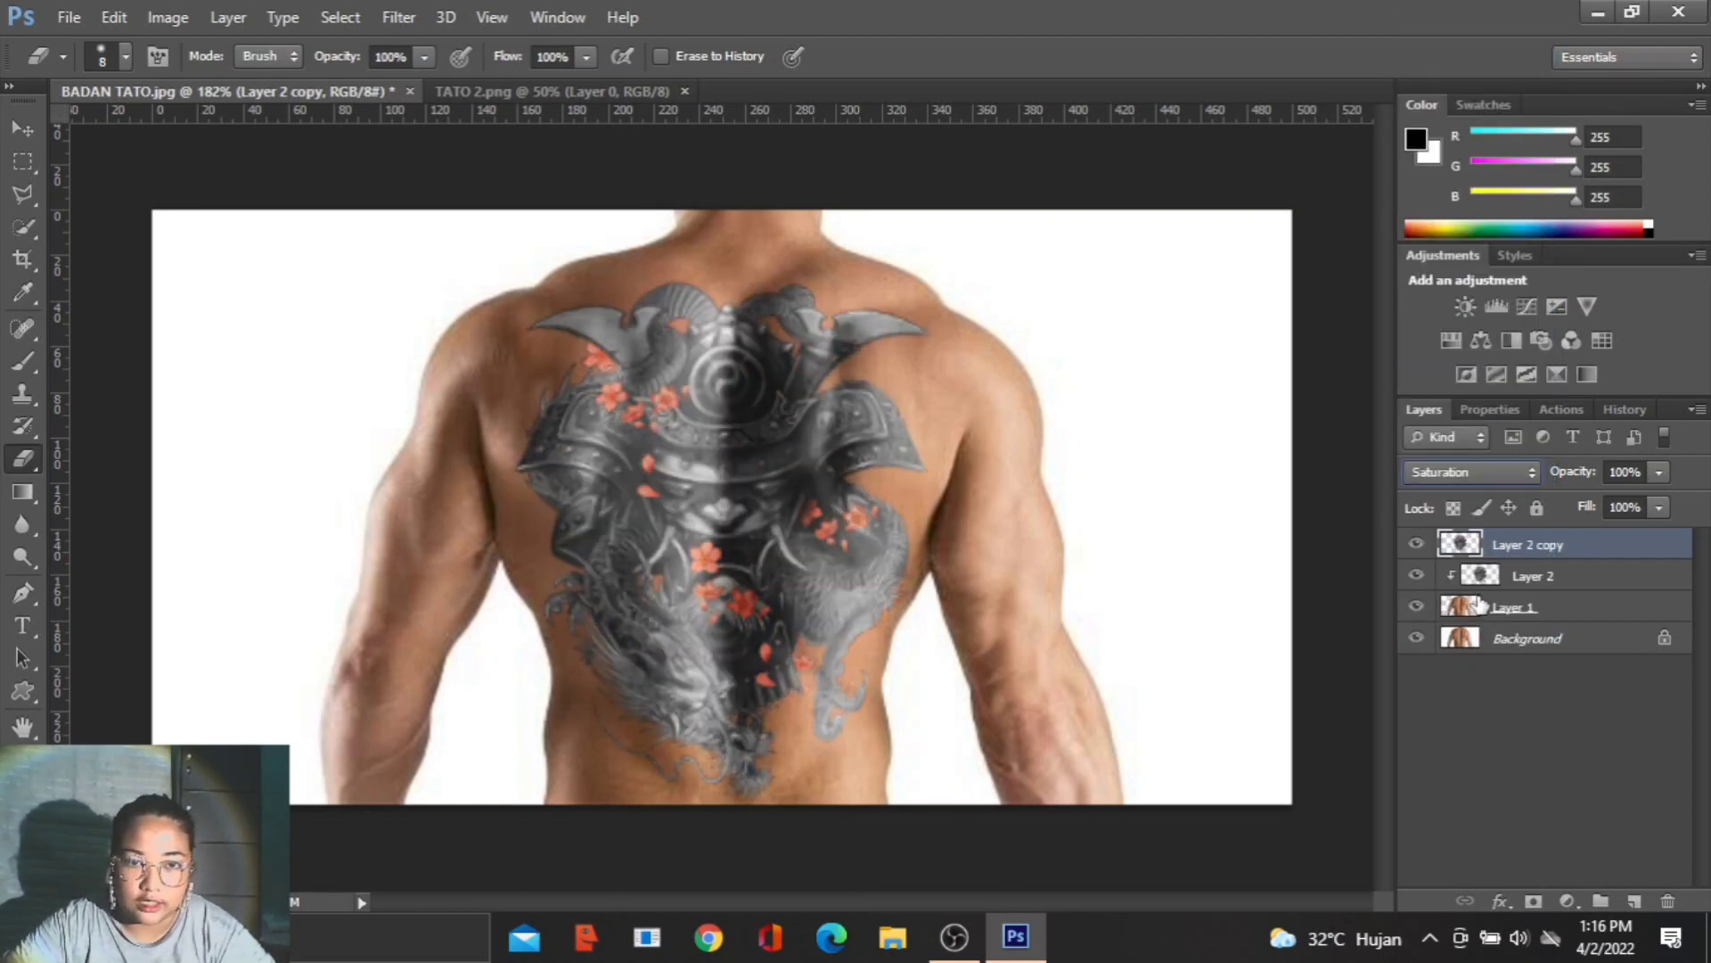